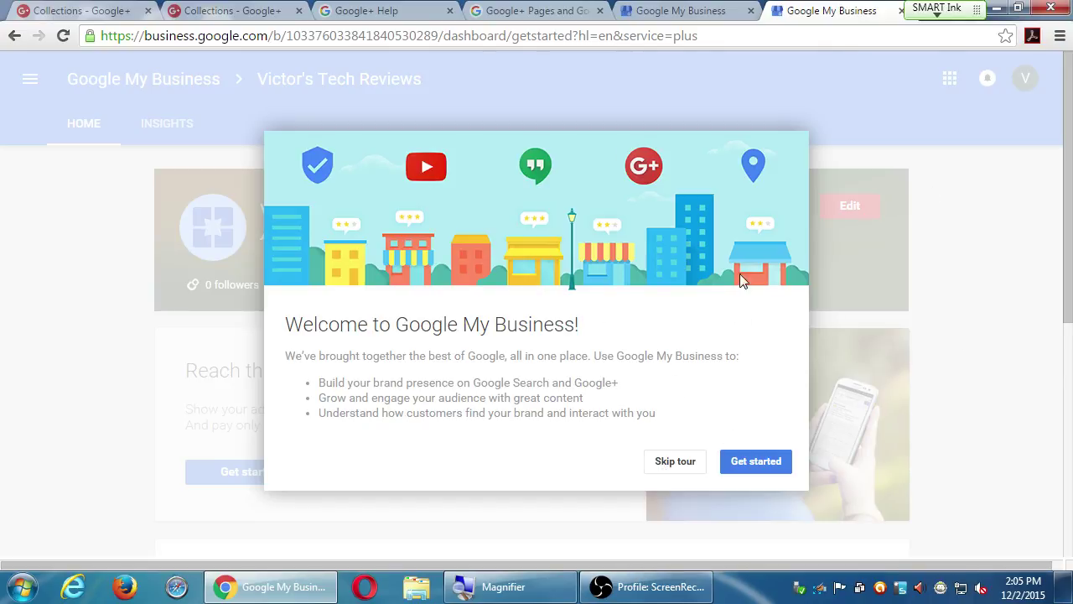
# Skip the welcome tour to open the Victor's Tech Reviews page for editing, and switch it to the new Google+.
pyautogui.click(676, 463)
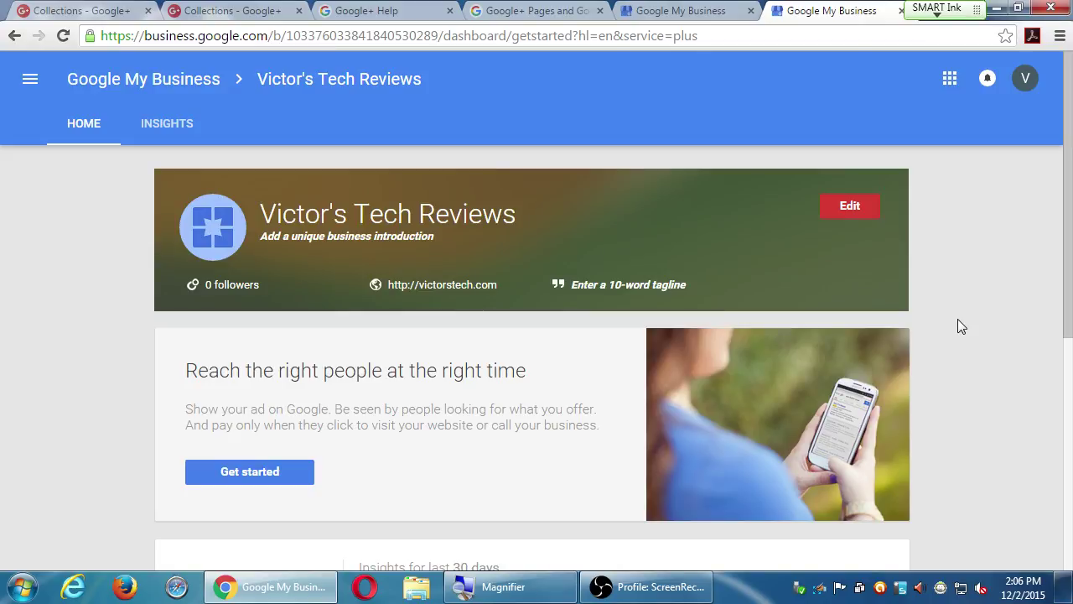
pyautogui.click(846, 210)
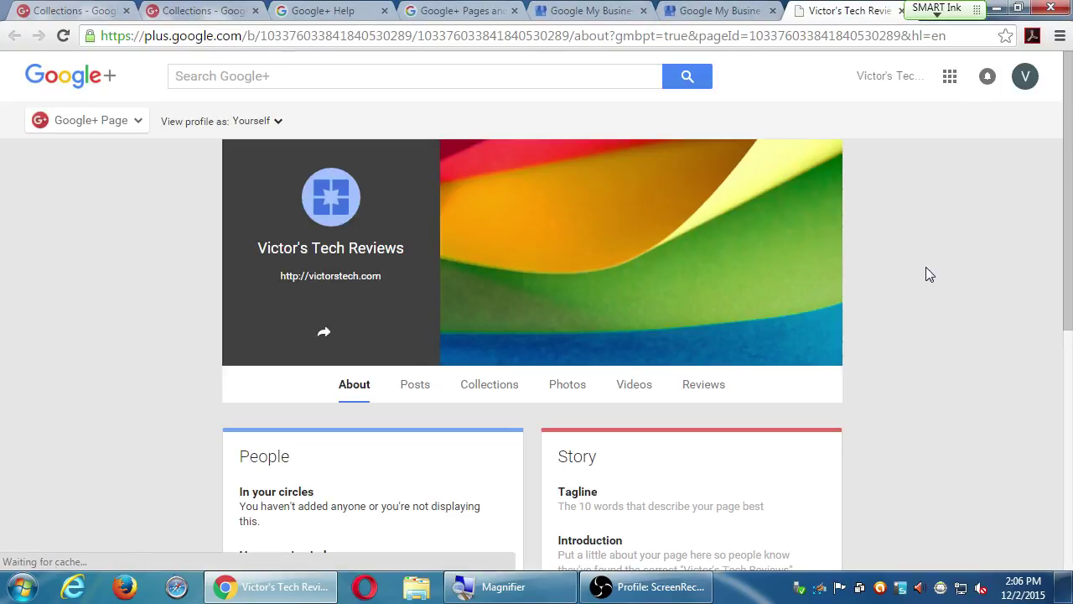
pyautogui.scroll(-5, 929, 281)
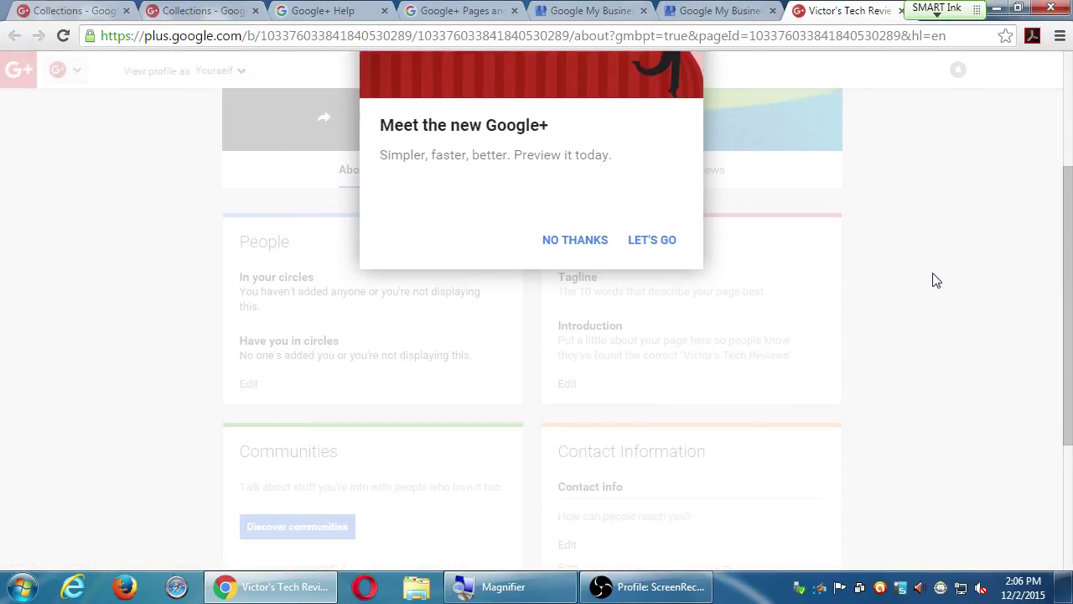
pyautogui.scroll(4, 934, 277)
pyautogui.scroll(1, 936, 276)
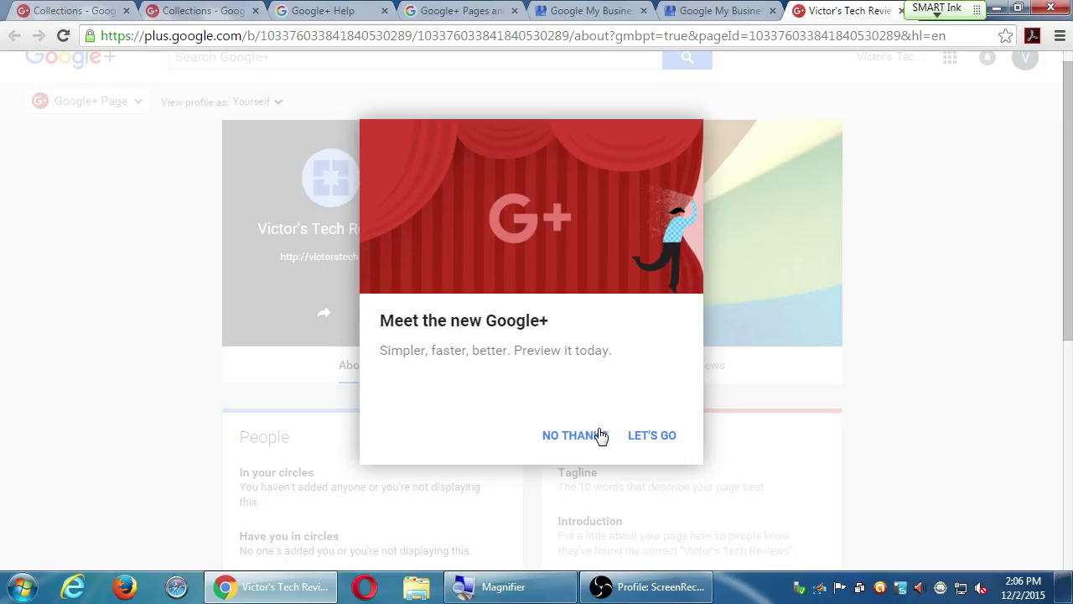
pyautogui.click(648, 438)
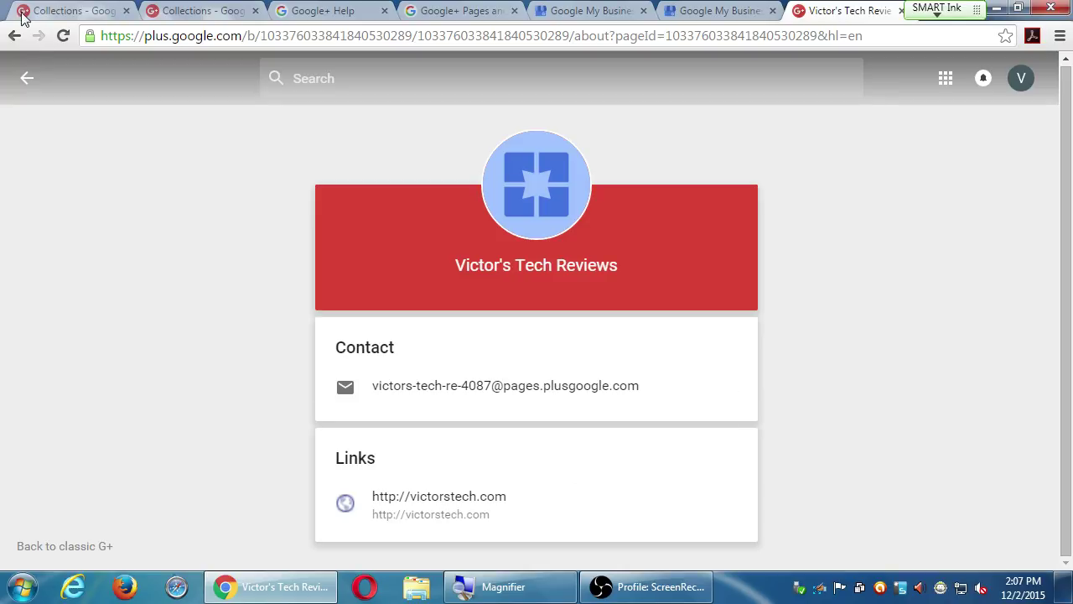
# Go back to the Google+ home stream and open the page's own profile.
pyautogui.click(26, 79)
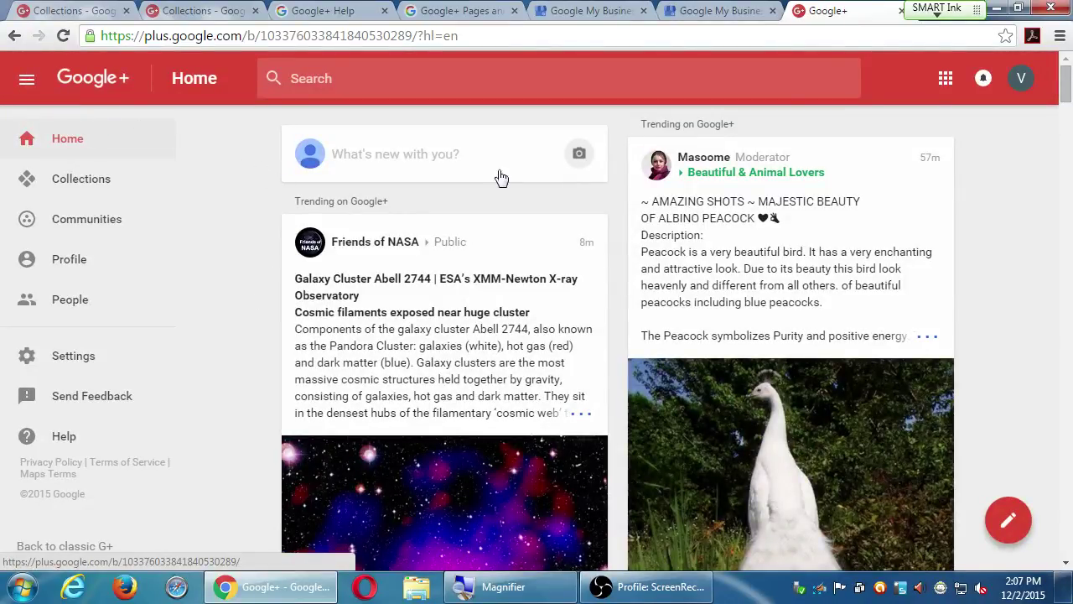
pyautogui.click(1022, 80)
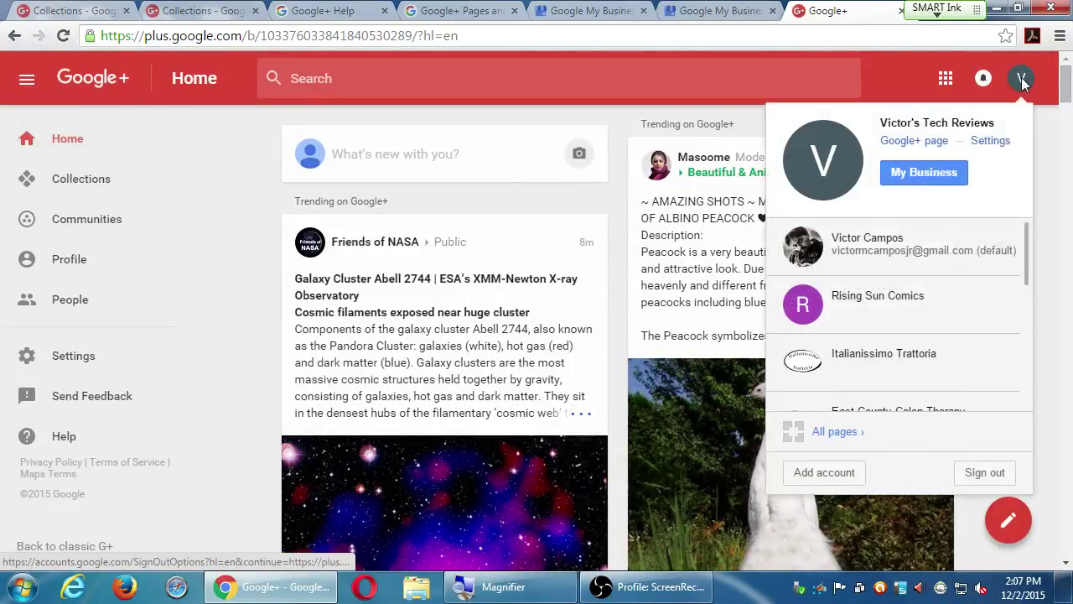
pyautogui.click(1054, 159)
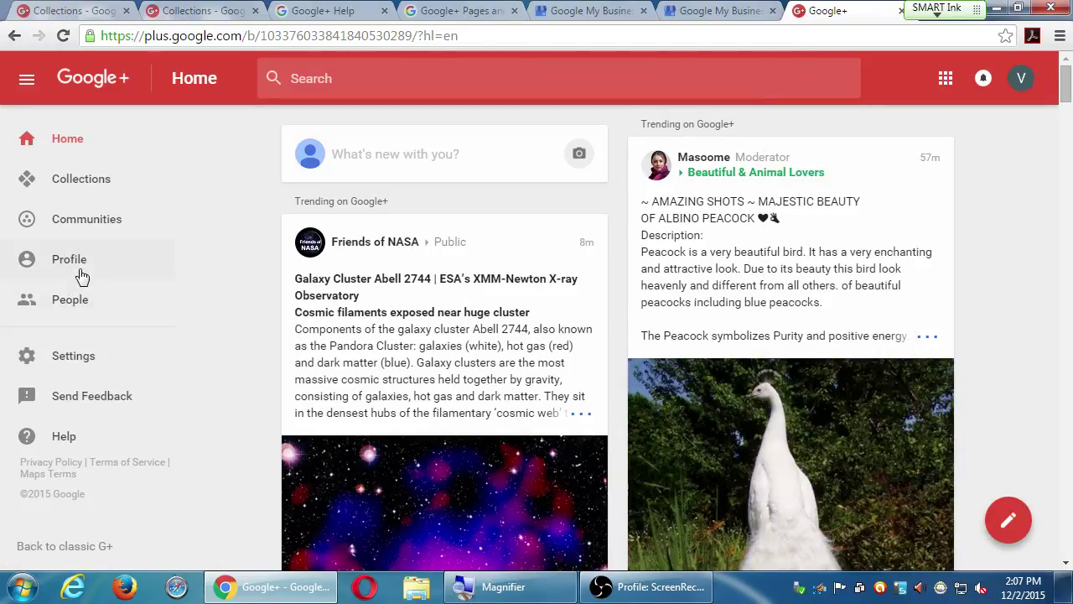
pyautogui.click(82, 270)
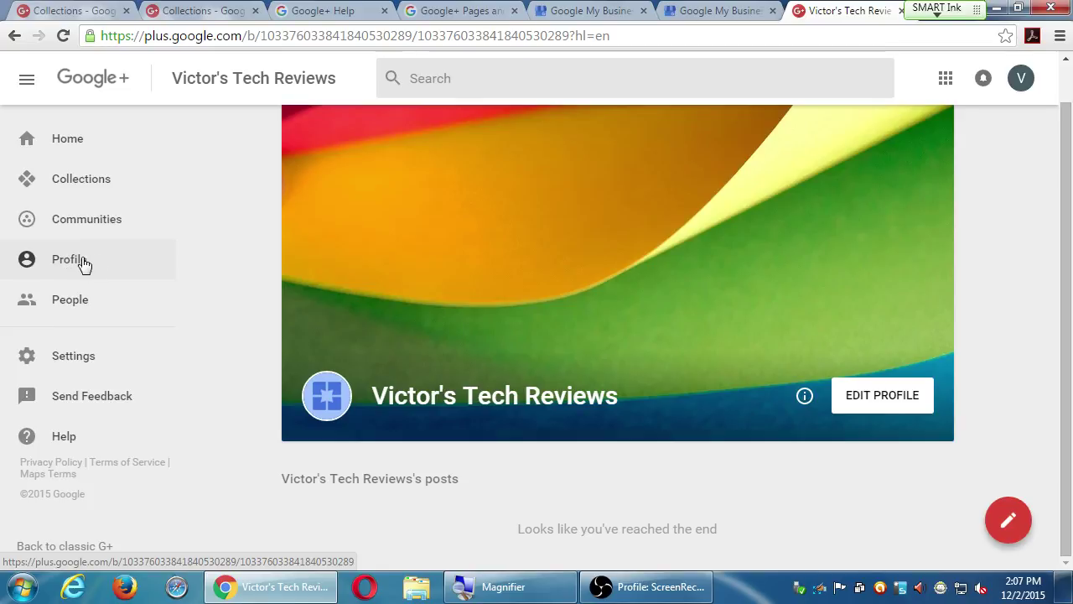
# Check in the account switcher which page identity is active, and return to the page's profile.
pyautogui.click(1017, 84)
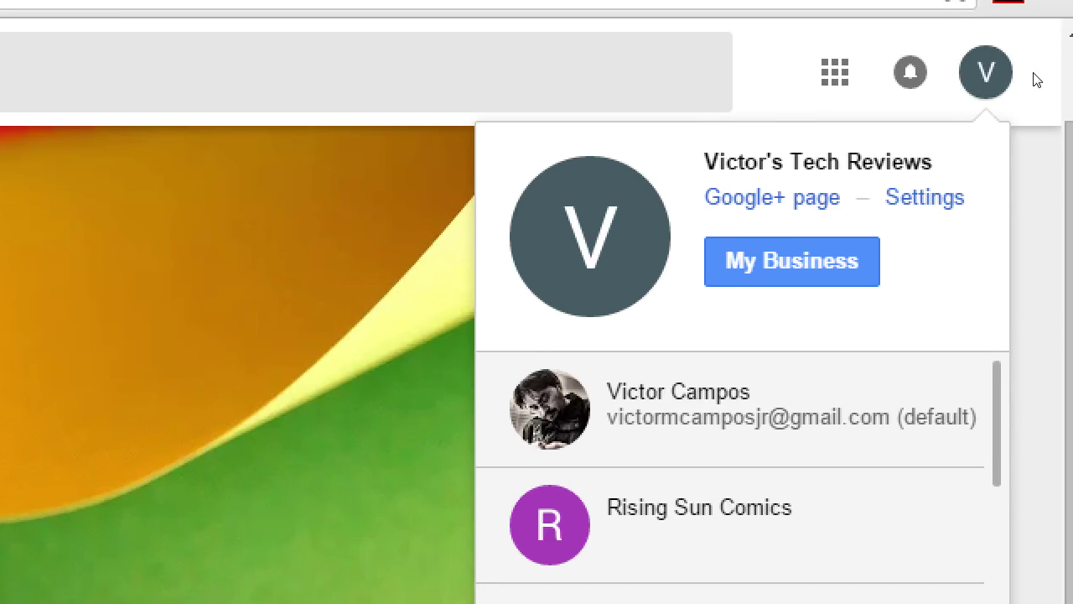
pyautogui.click(1025, 84)
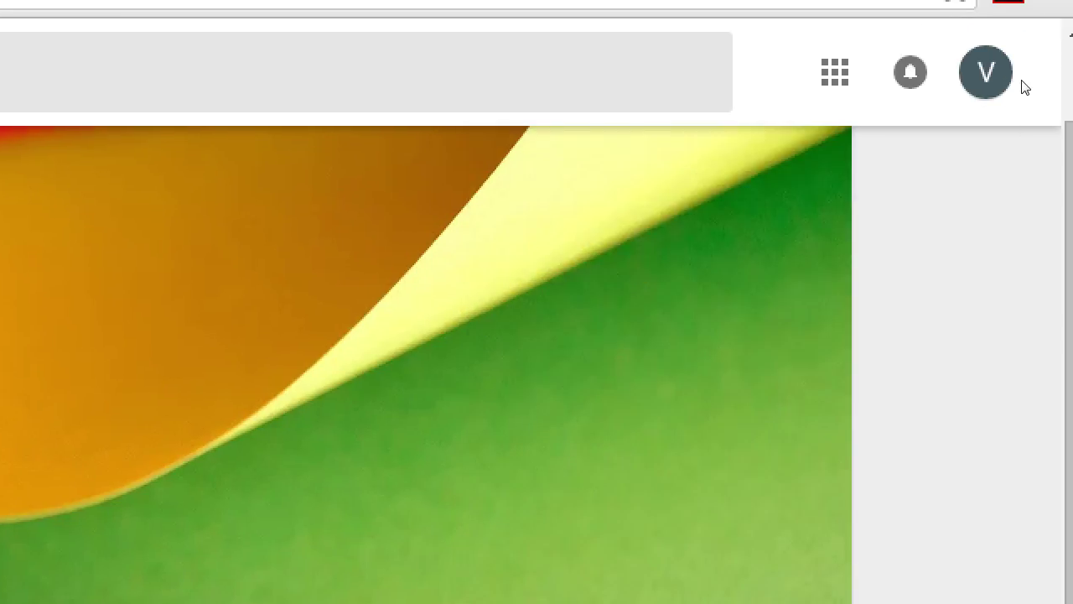
pyautogui.click(1023, 86)
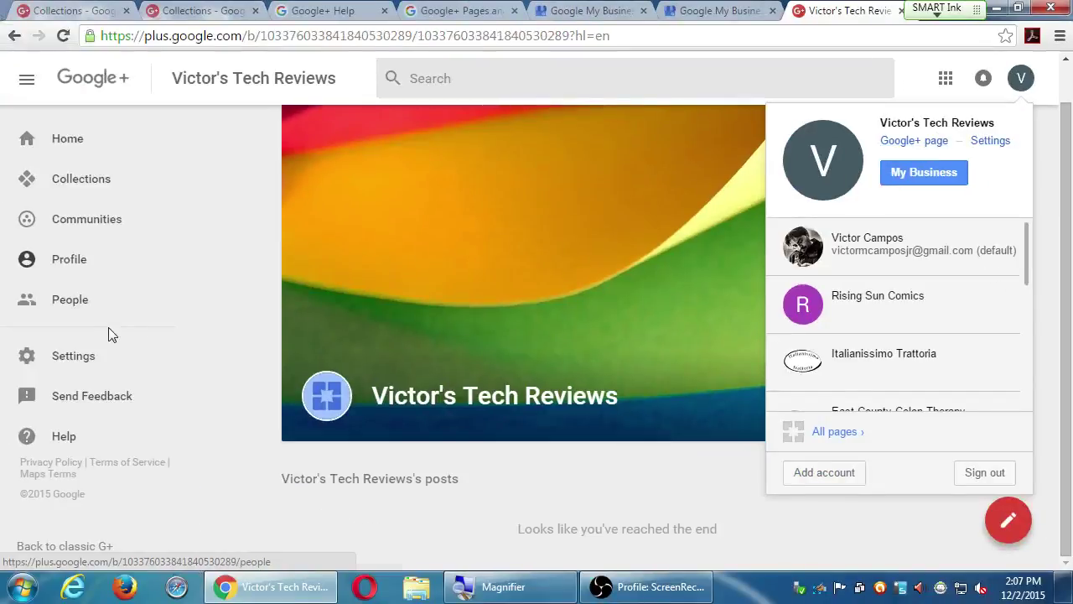
pyautogui.click(65, 262)
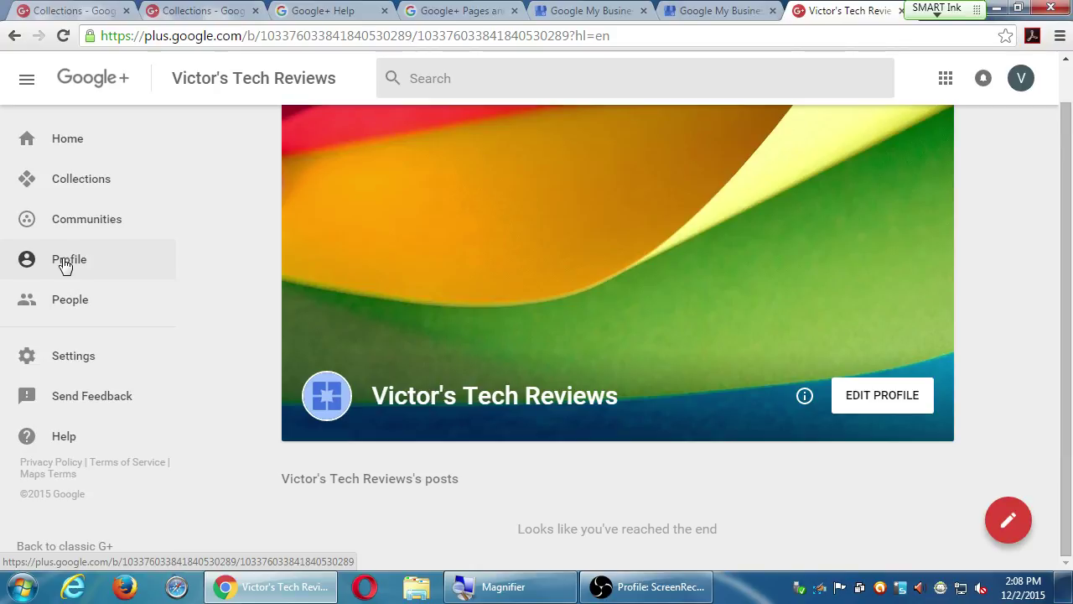
# Open the profile editor and look at the page information and the cover photo upload option.
pyautogui.click(870, 395)
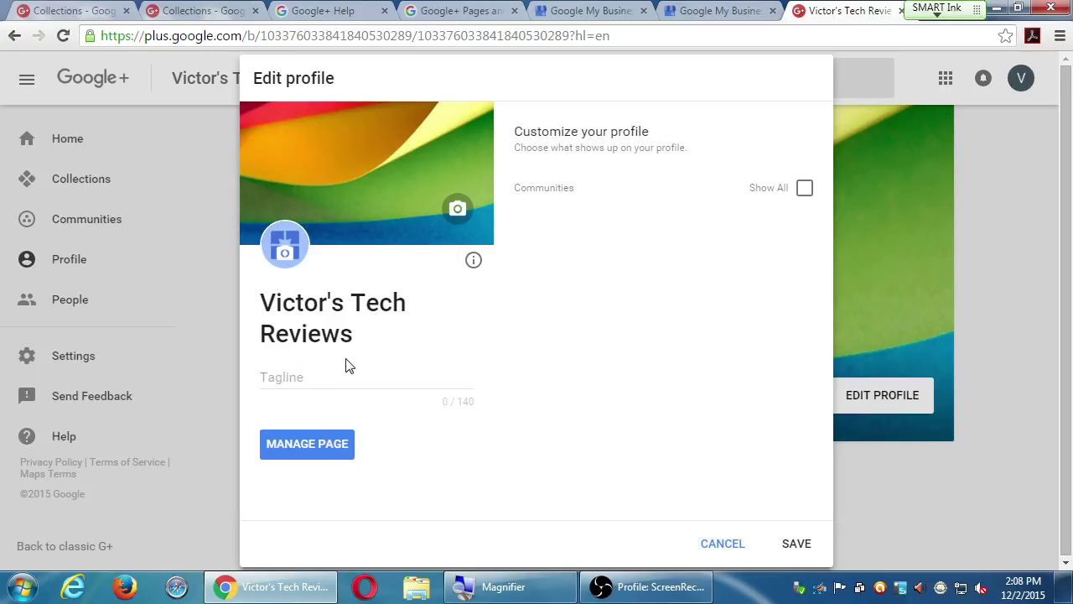
pyautogui.click(473, 261)
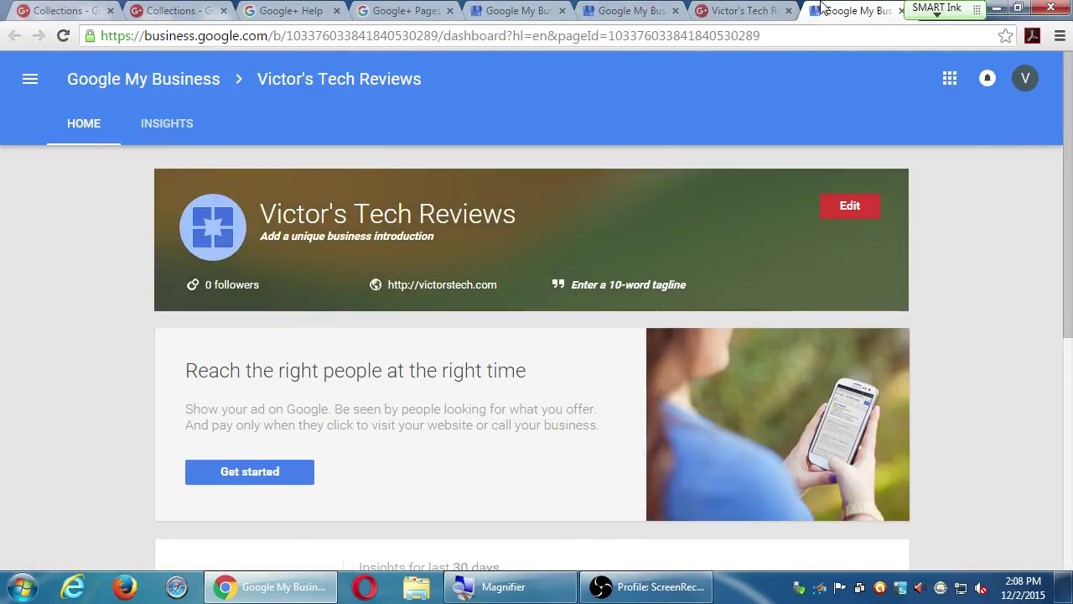
pyautogui.click(901, 10)
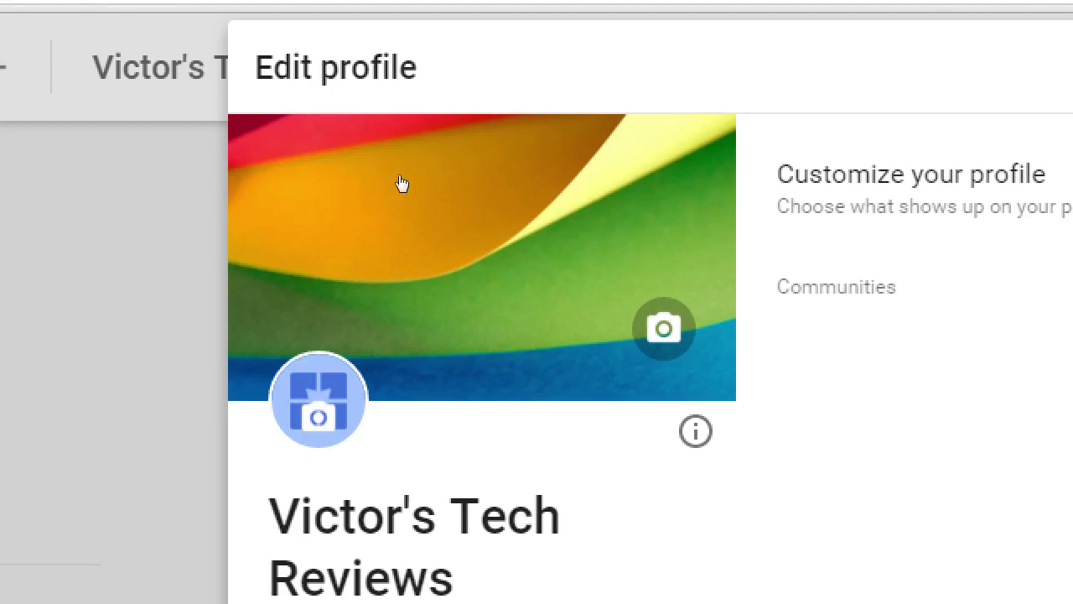
pyautogui.click(467, 226)
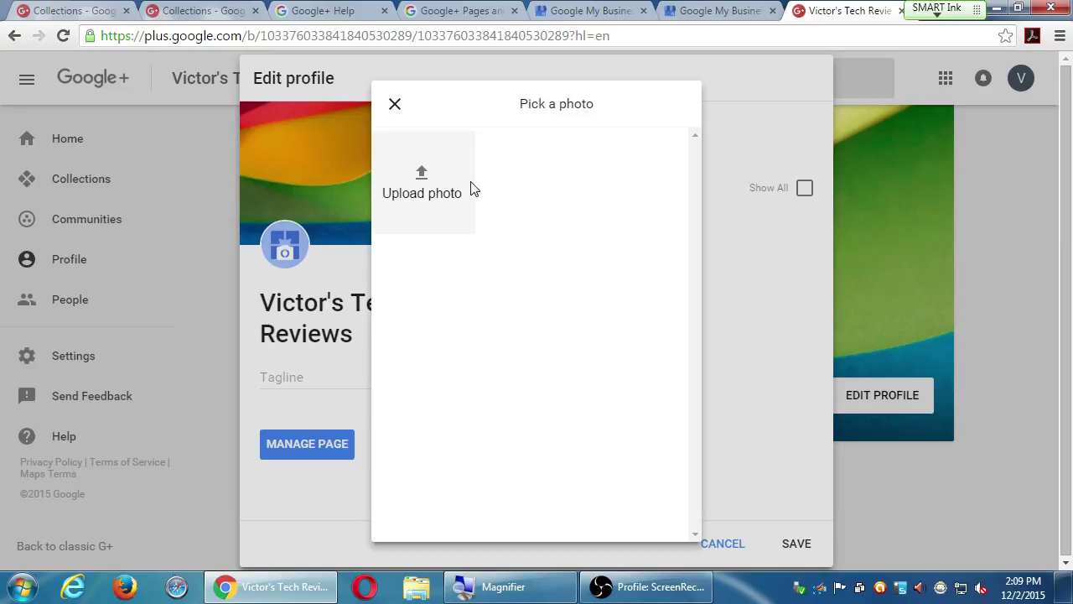
pyautogui.click(392, 107)
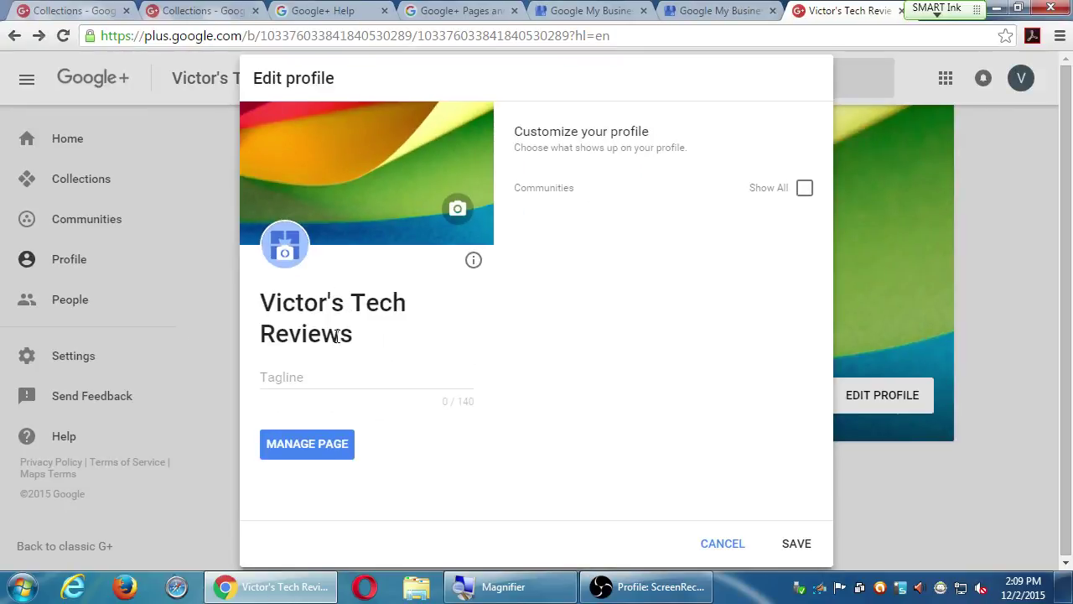
# Try "Tech Reviw San diego" as the page's tagline and clear it again.
pyautogui.doubleClick(370, 415)
pyautogui.click(347, 376)
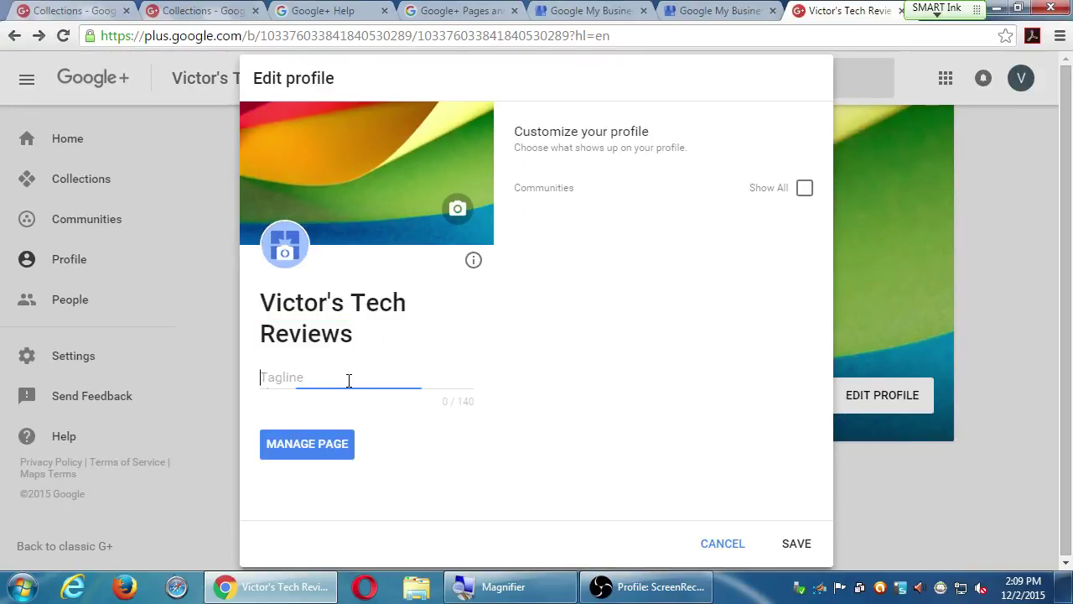
pyautogui.click(352, 337)
pyautogui.click(335, 381)
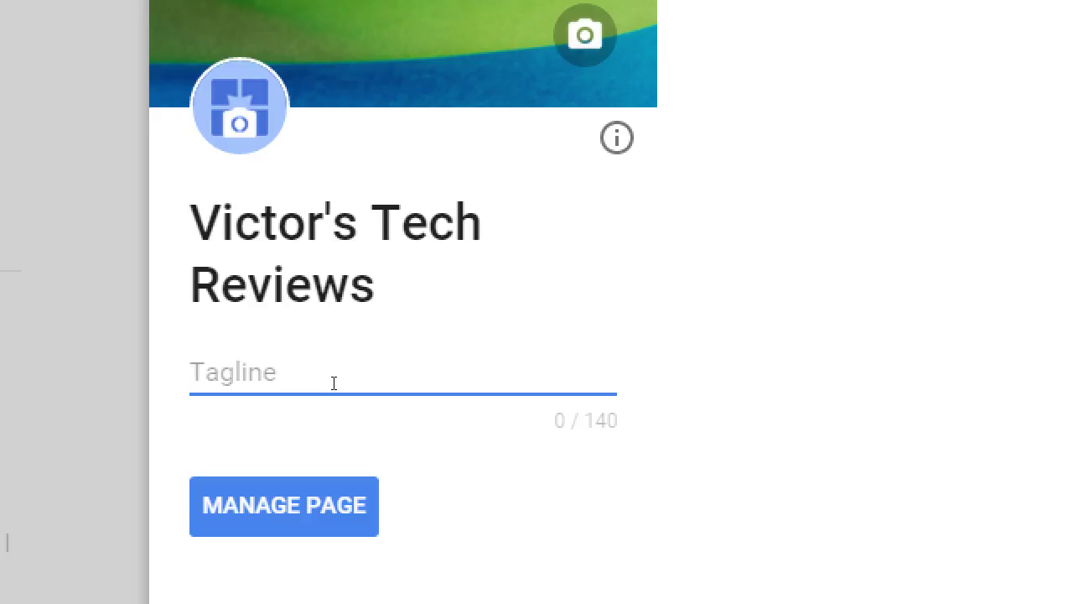
pyautogui.write('Tech Reviw S')
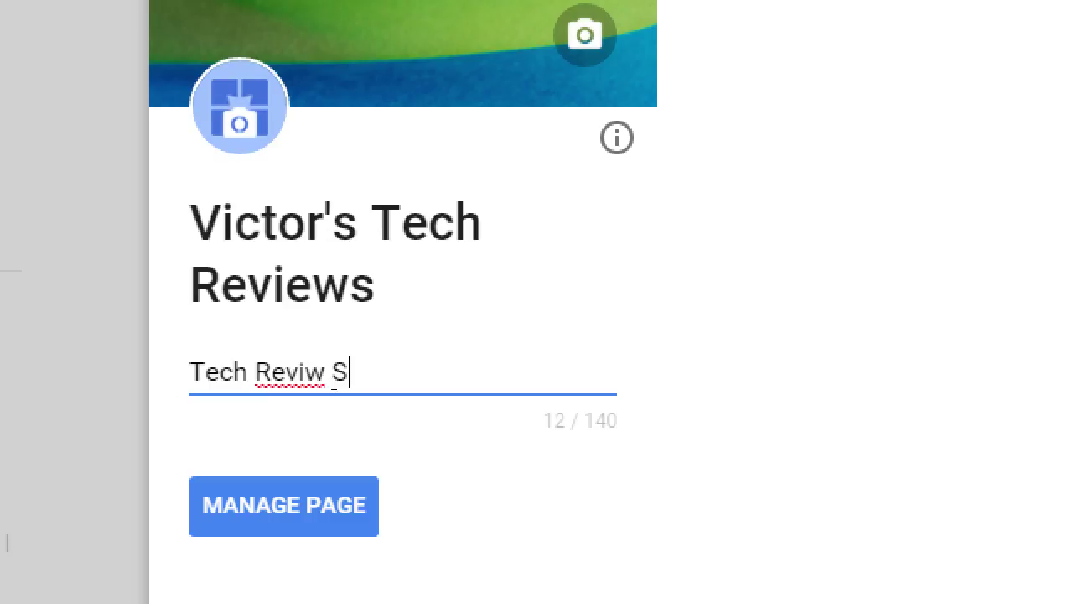
pyautogui.write('an diego')
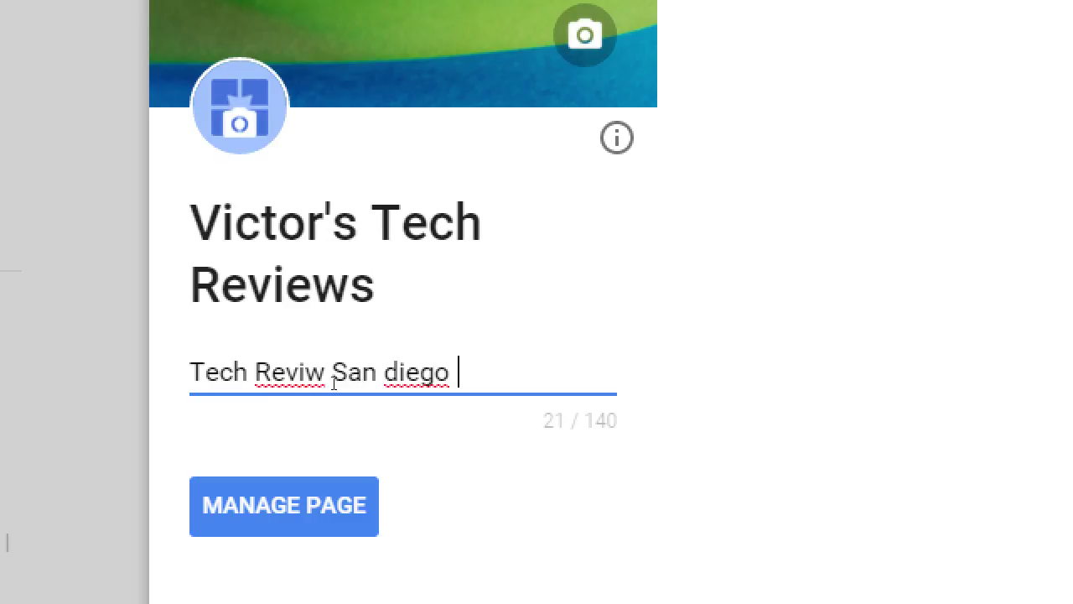
pyautogui.hotkey('ctrl', 'a')
pyautogui.press('BackSpace')
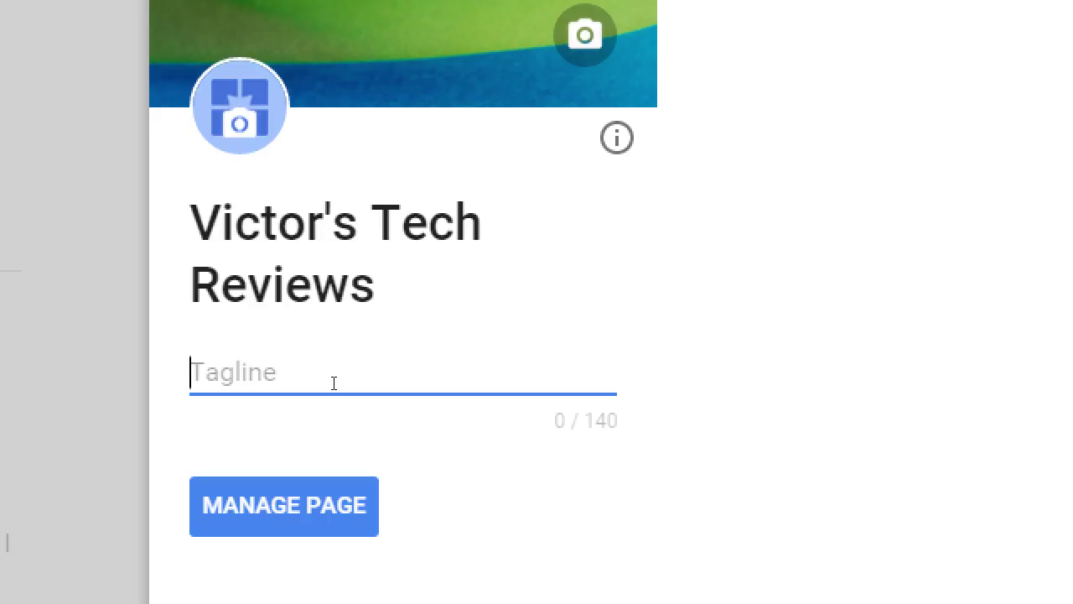
# Try the tagline "Web Marketing and Design, founded in San Diego." and clear it again.
pyautogui.write('Web ')
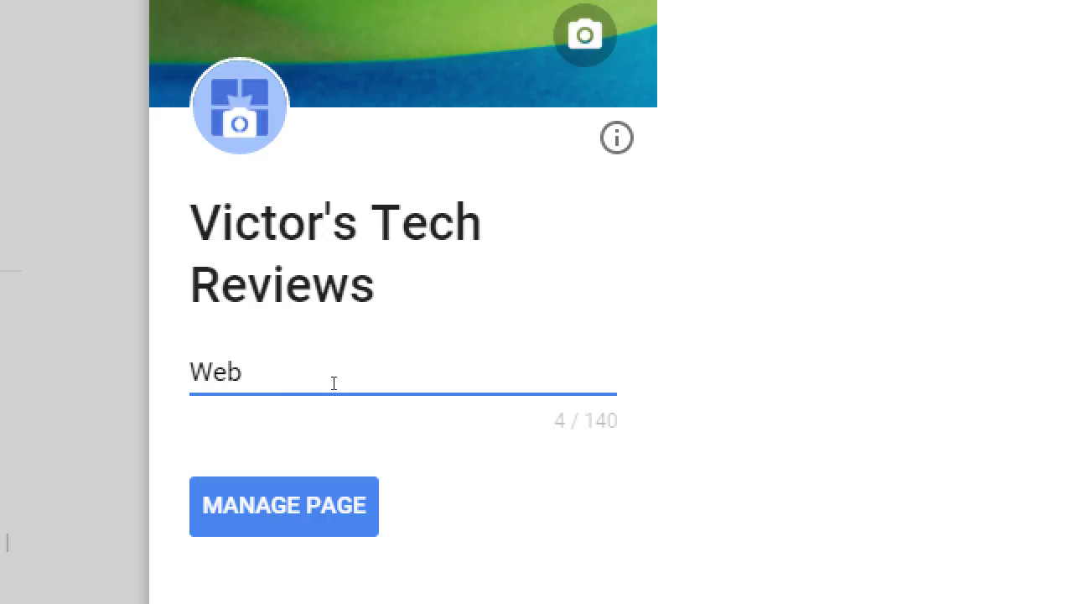
pyautogui.write('Mare')
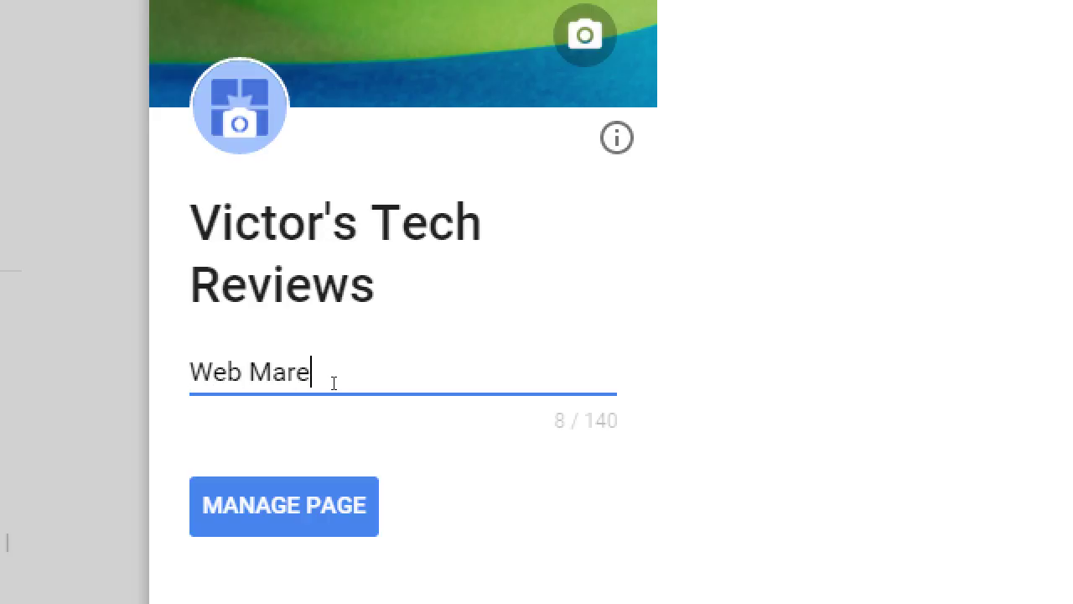
pyautogui.press('BackSpace')
pyautogui.write('keting and S')
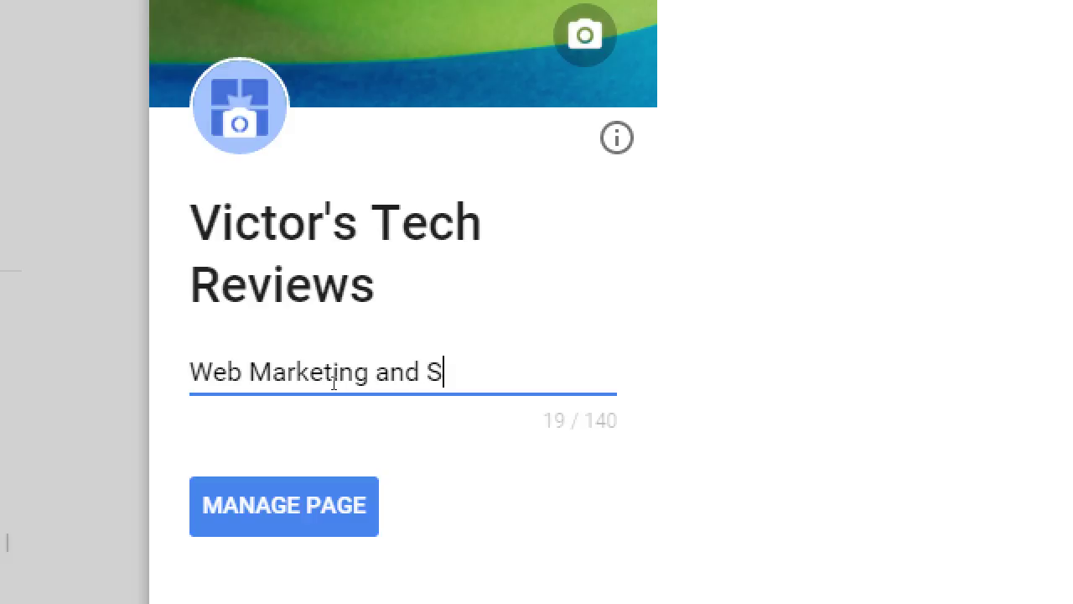
pyautogui.press('BackSpace')
pyautogui.write('Deis')
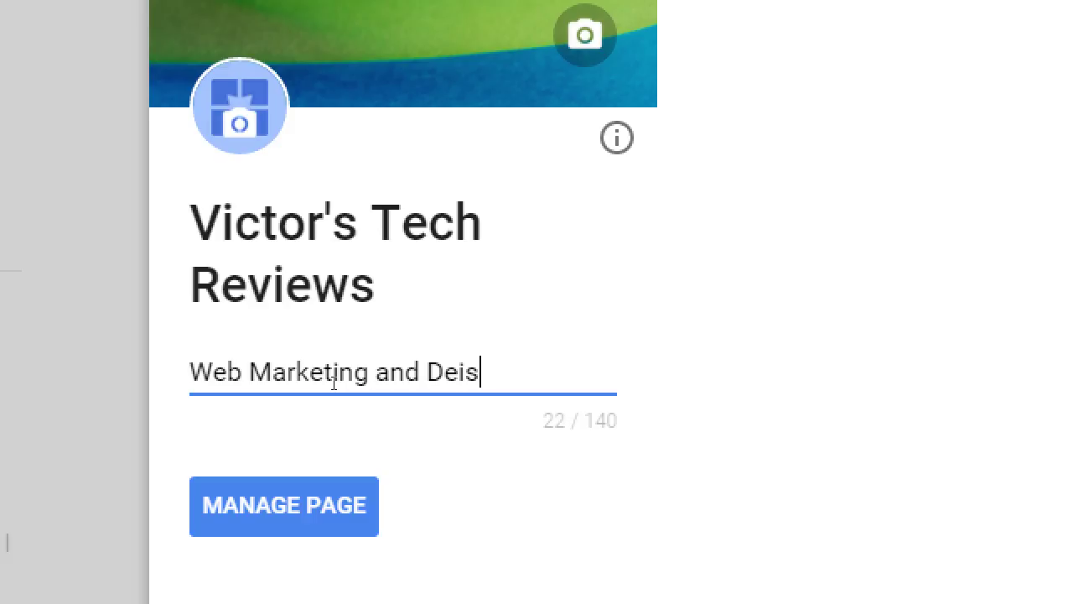
pyautogui.press('BackSpace')
pyautogui.press('BackSpace')
pyautogui.write('sign')
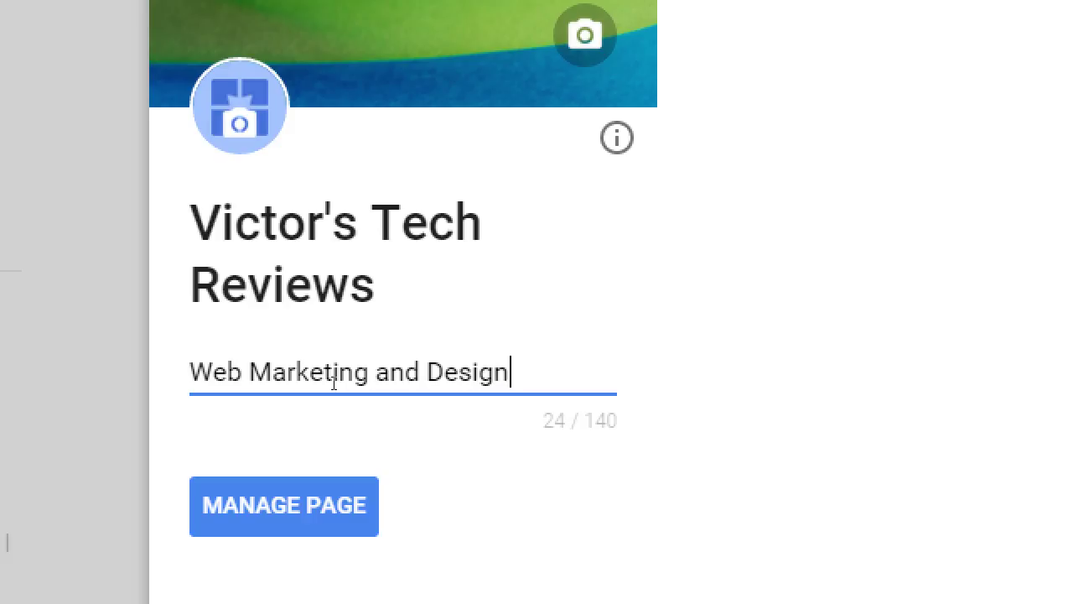
pyautogui.write(', founded in S')
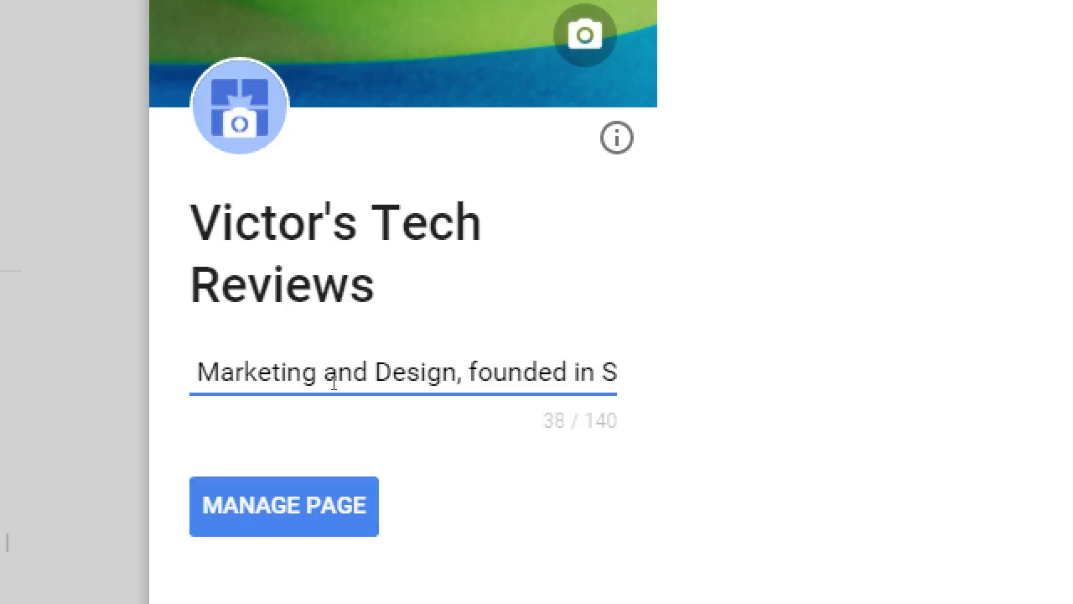
pyautogui.write('an Diego.')
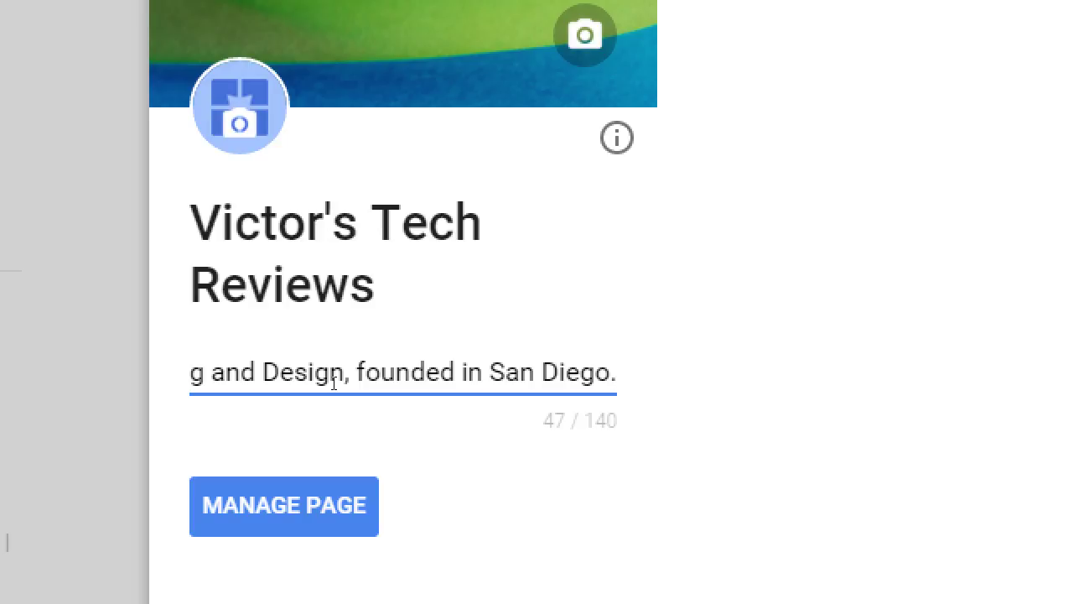
pyautogui.hotkey('ctrl', 'a')
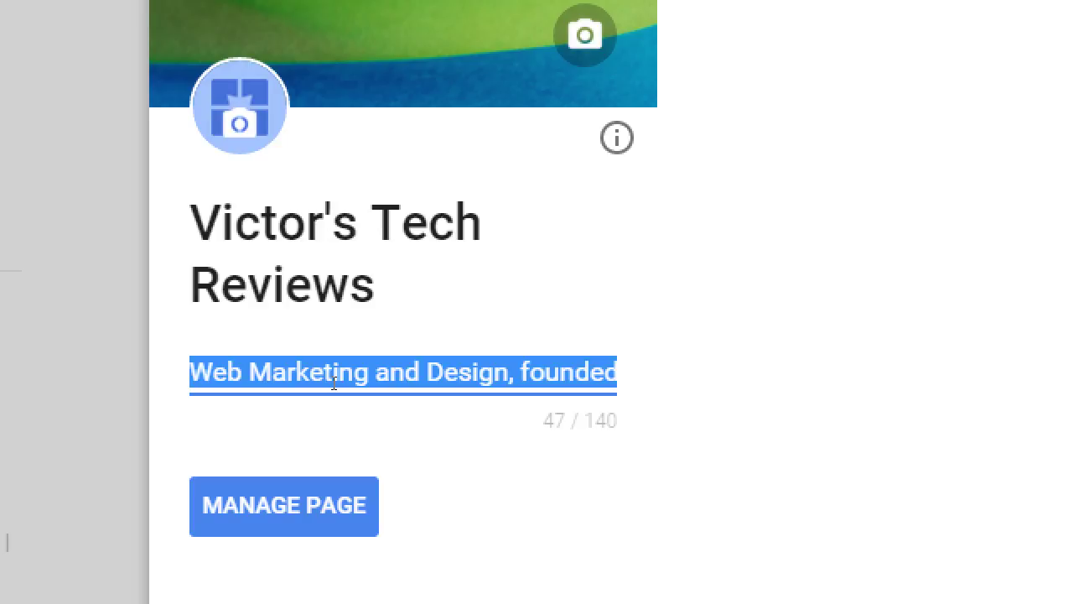
pyautogui.press('BackSpace')
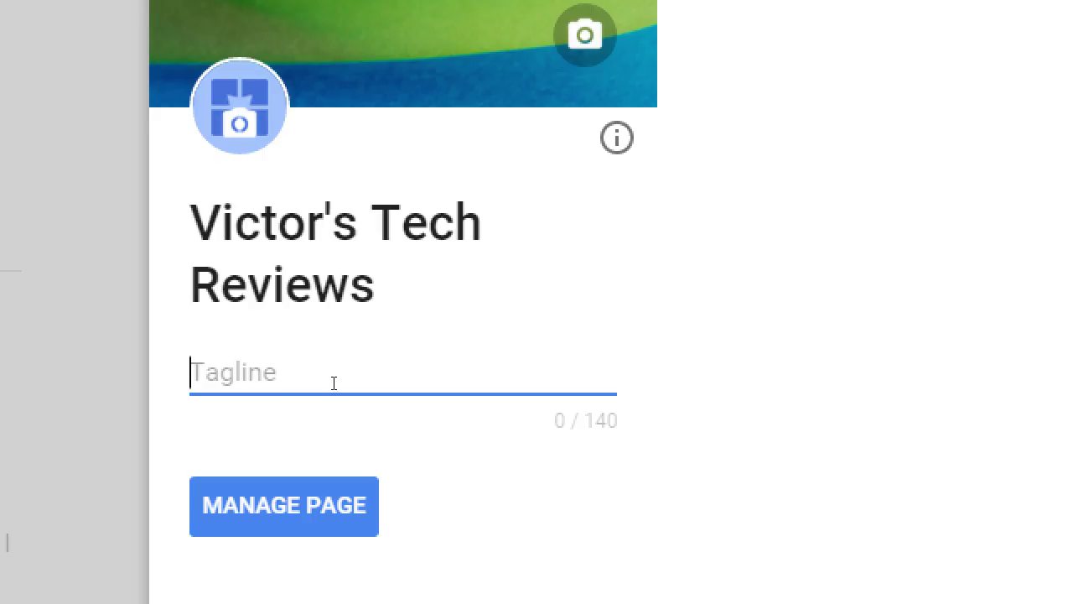
# Set the page's tagline to "Unbiased technology reviews ranging from mobile devices to desktops and everything in between." and save the profile.
pyautogui.write('Unbiased tech')
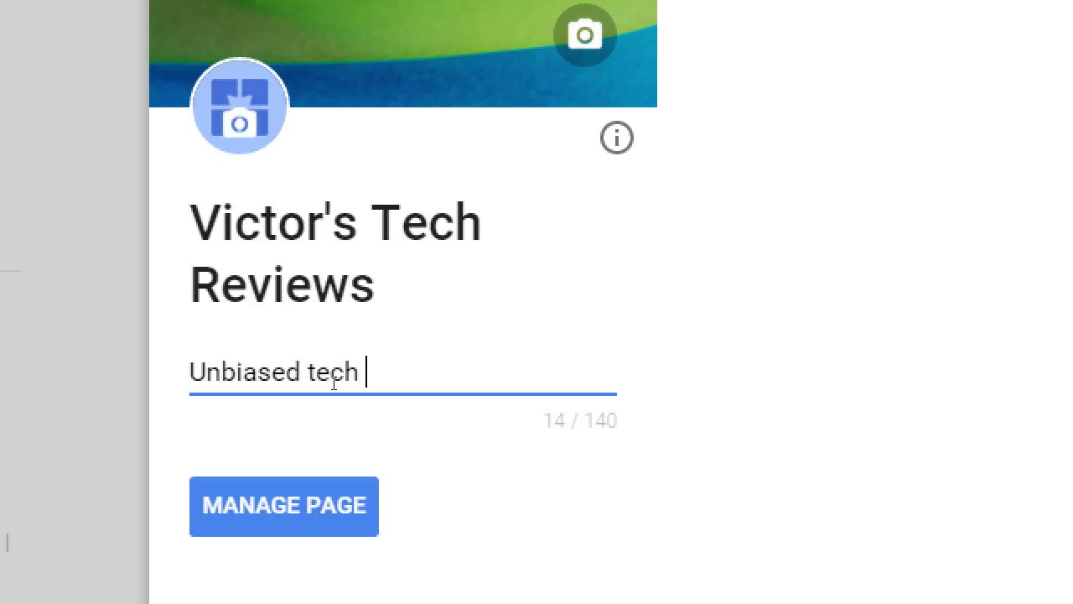
pyautogui.press('BackSpace')
pyautogui.write('nolo')
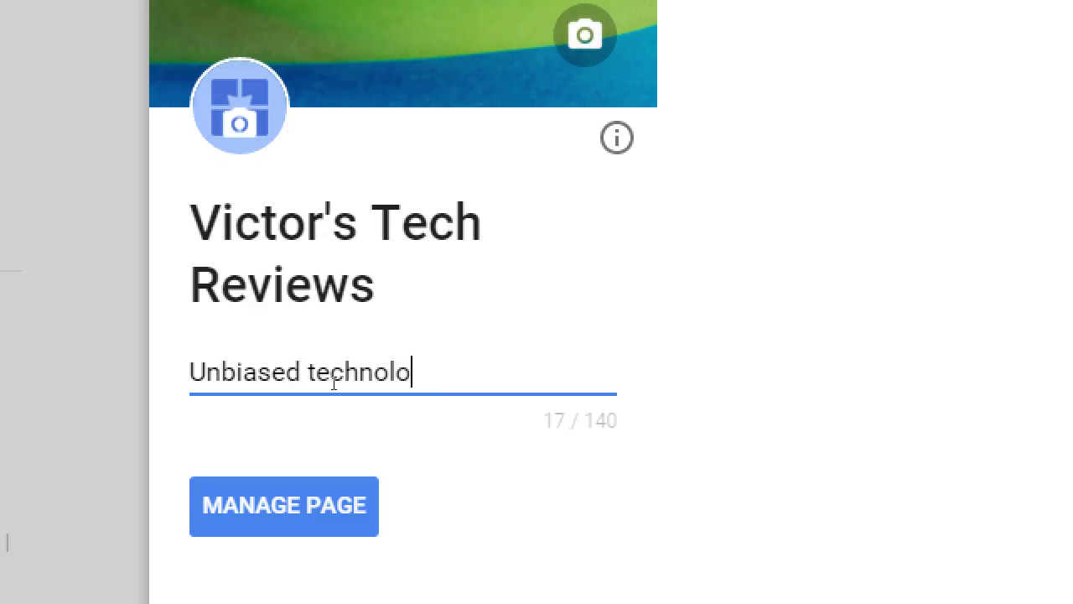
pyautogui.write('gy reviews ran')
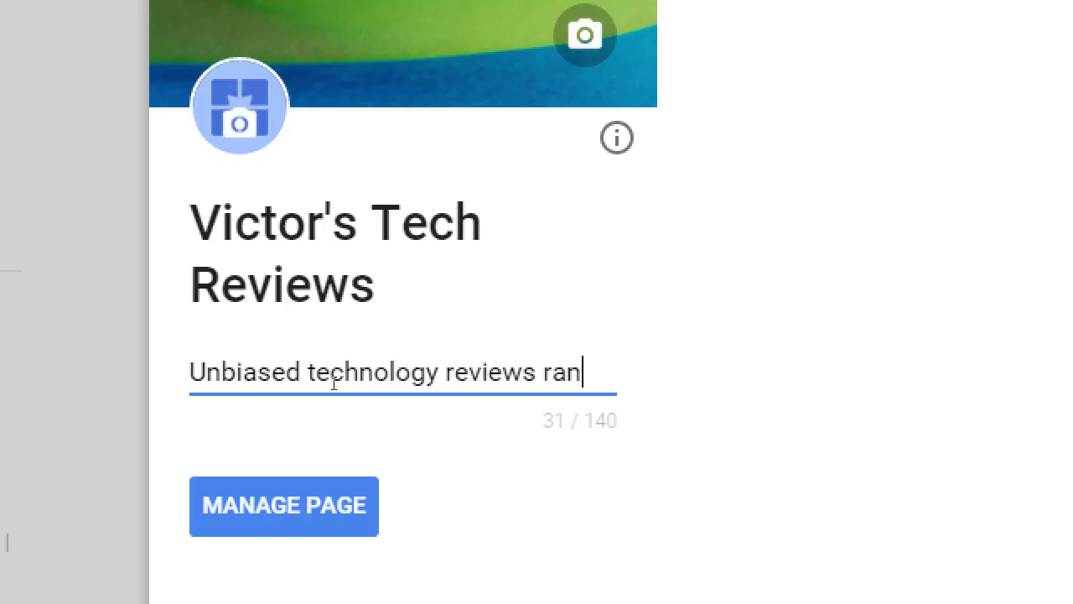
pyautogui.write('ing')
pyautogui.press('BackSpace')
pyautogui.press('BackSpace')
pyautogui.write('ging from ')
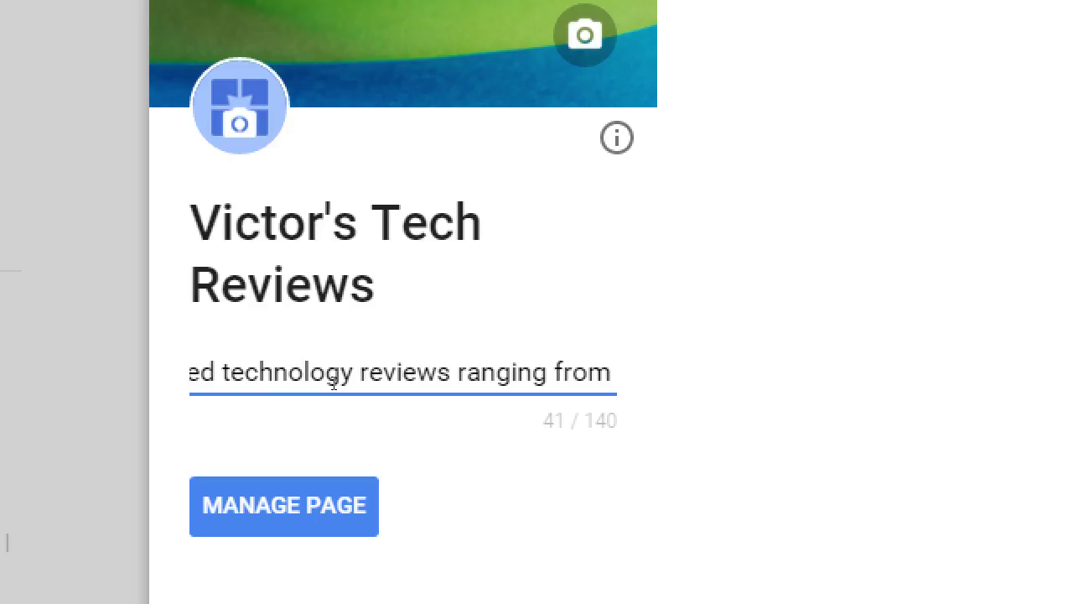
pyautogui.write('mobild')
pyautogui.press('BackSpace')
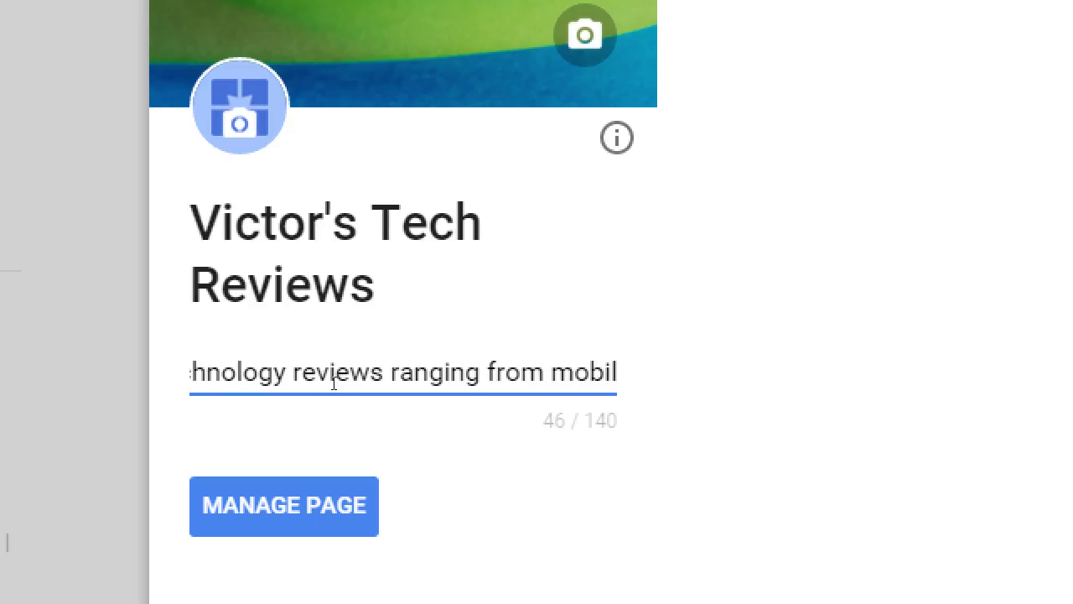
pyautogui.write('e to')
pyautogui.press('BackSpace')
pyautogui.press('BackSpace')
pyautogui.press('BackSpace')
pyautogui.write('devid')
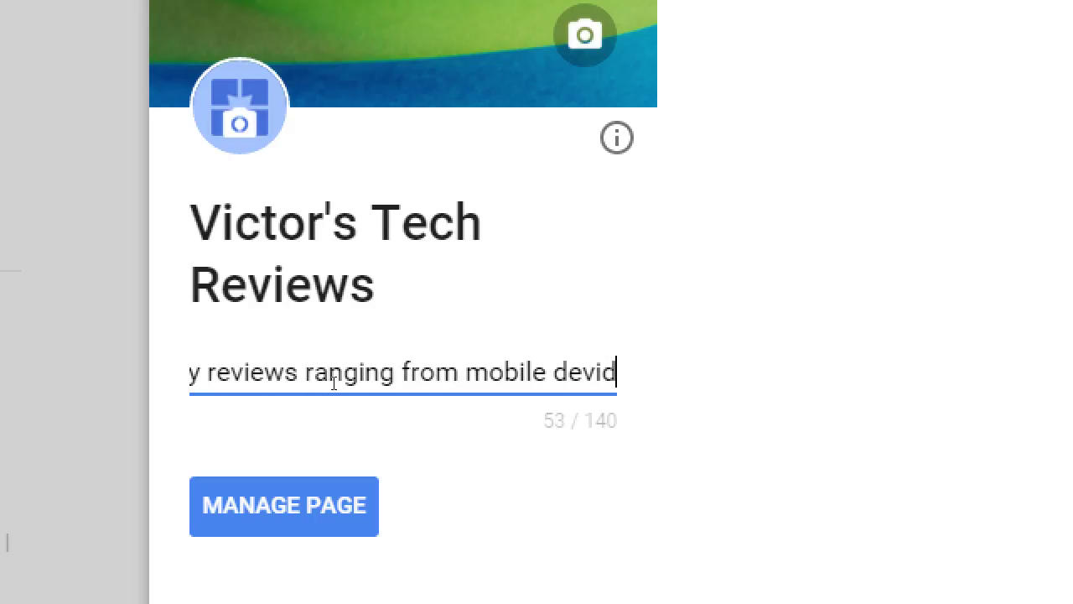
pyautogui.press('BackSpace')
pyautogui.write('ces to d')
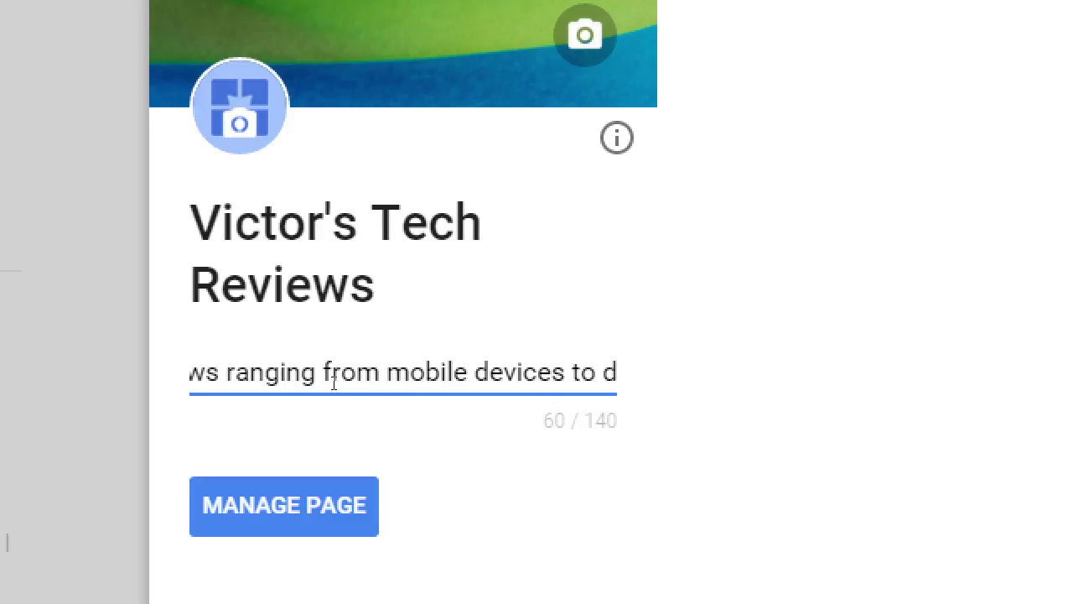
pyautogui.write('esktops and')
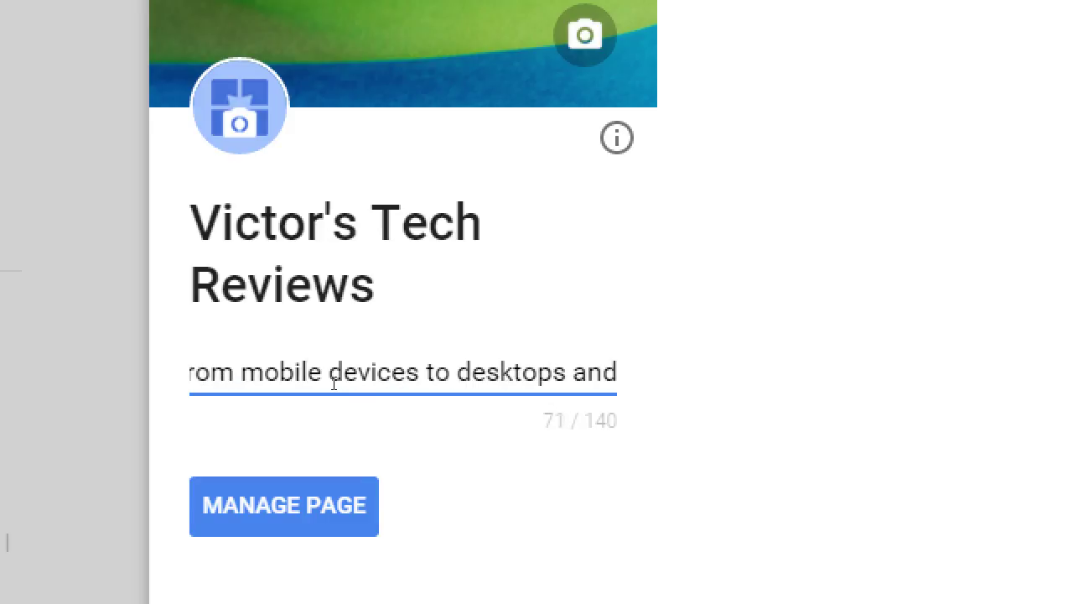
pyautogui.write(' everything in be')
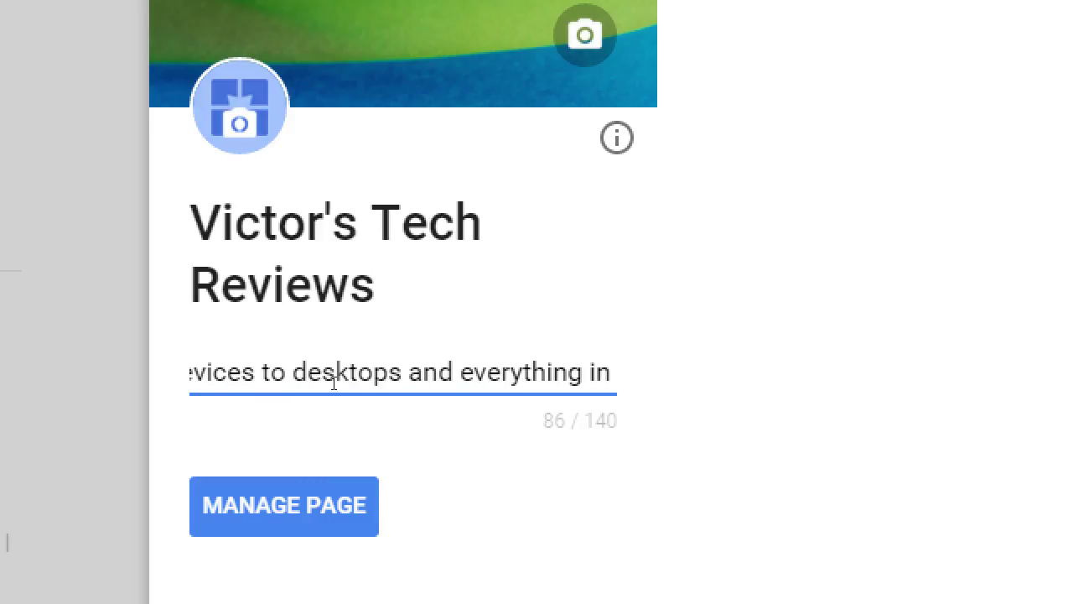
pyautogui.write('tween.')
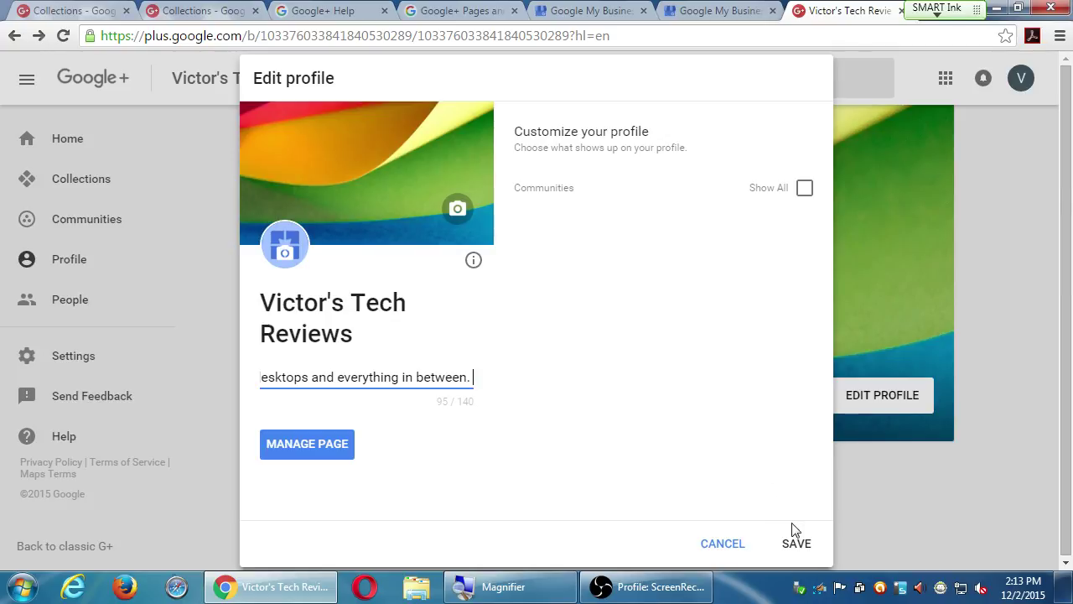
pyautogui.click(797, 543)
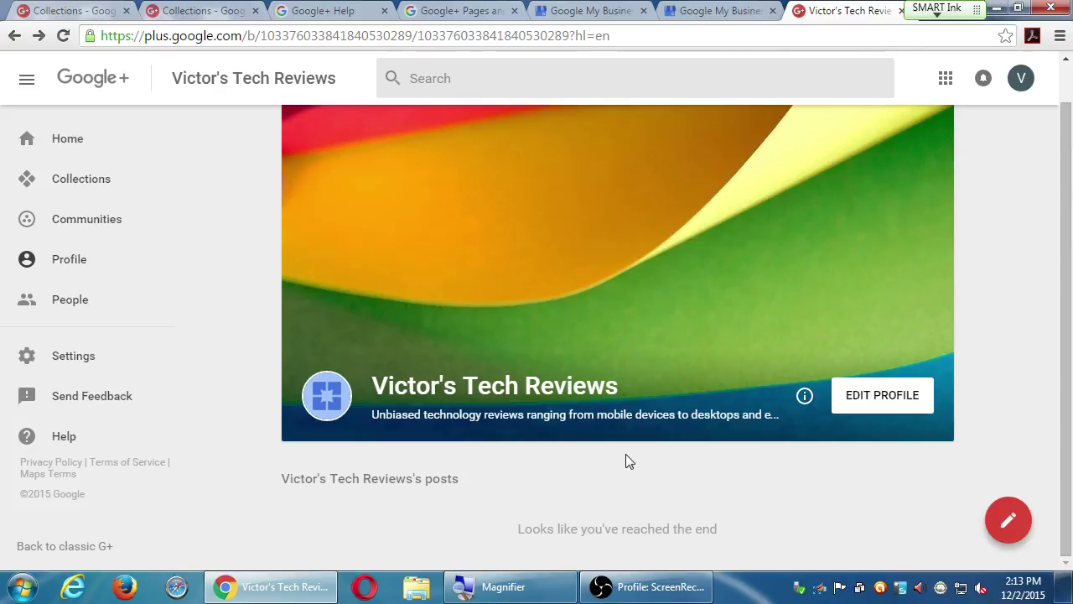
# Compare the page's Google My Business dashboard with its Google+ profile, looking closely at both browser tabs.
pyautogui.click(711, 8)
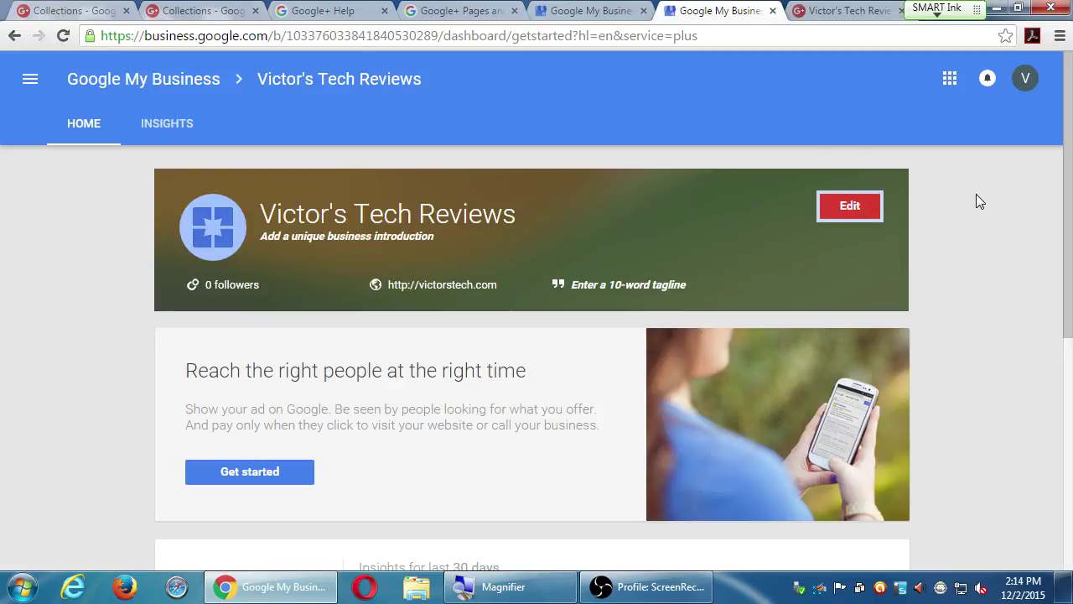
pyautogui.click(830, 8)
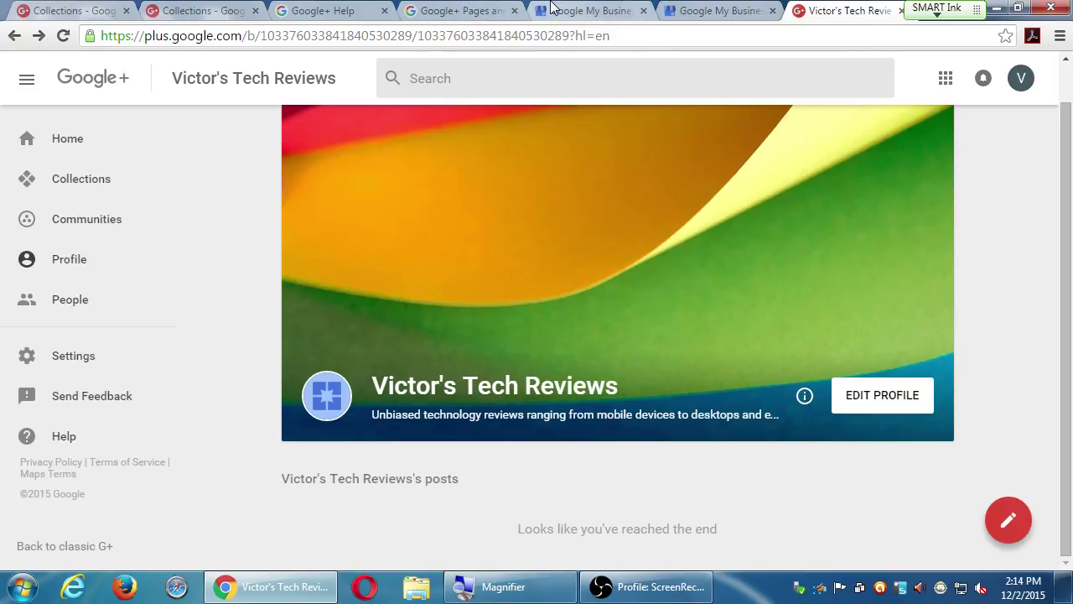
pyautogui.press('super+plus')
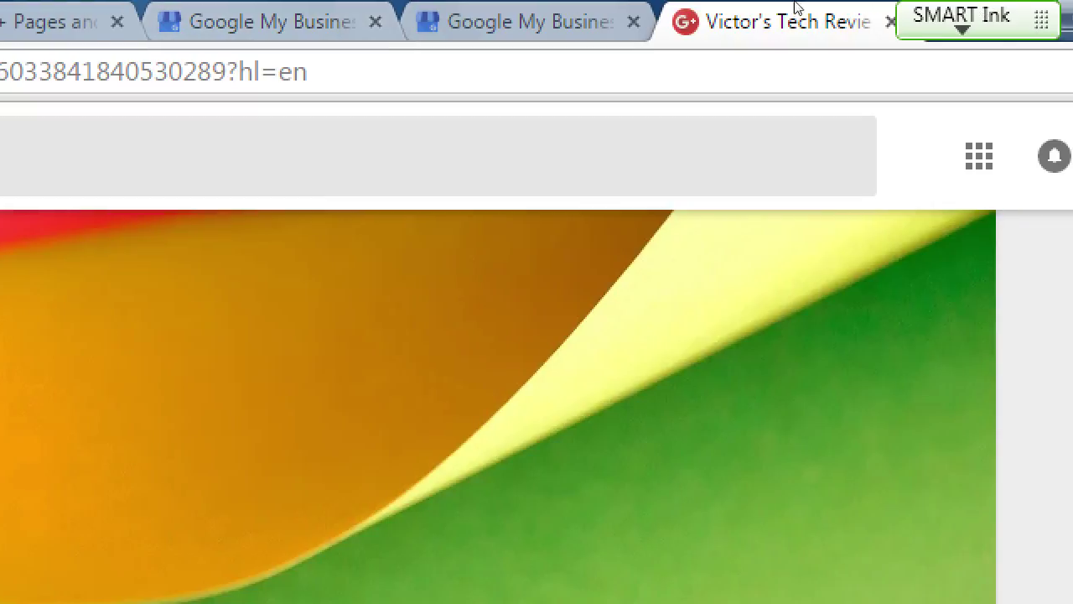
pyautogui.press('super+minus')
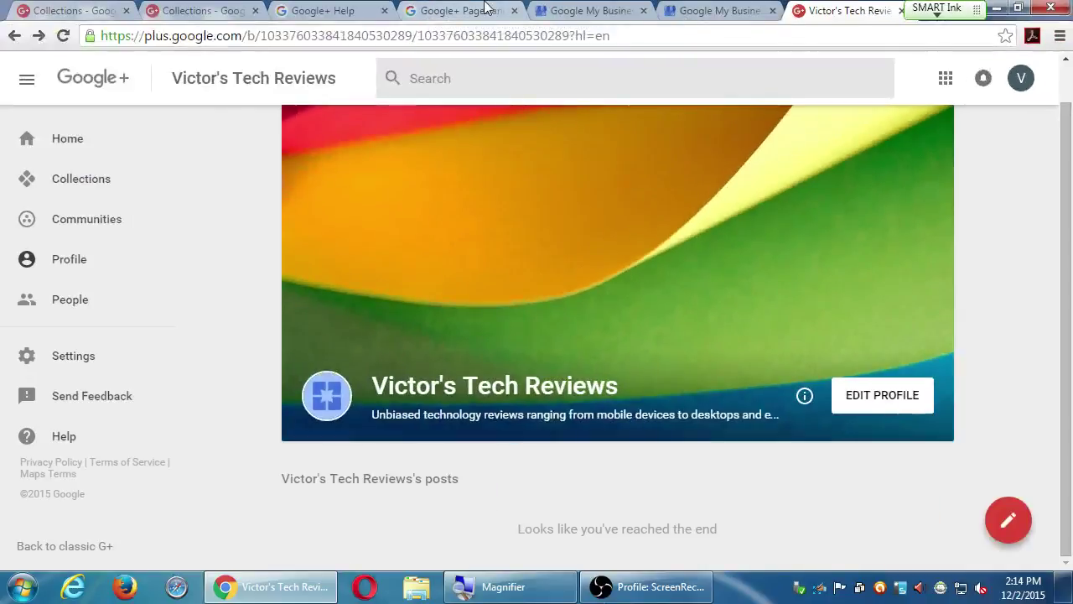
pyautogui.click(717, 7)
pyautogui.press('super+plus')
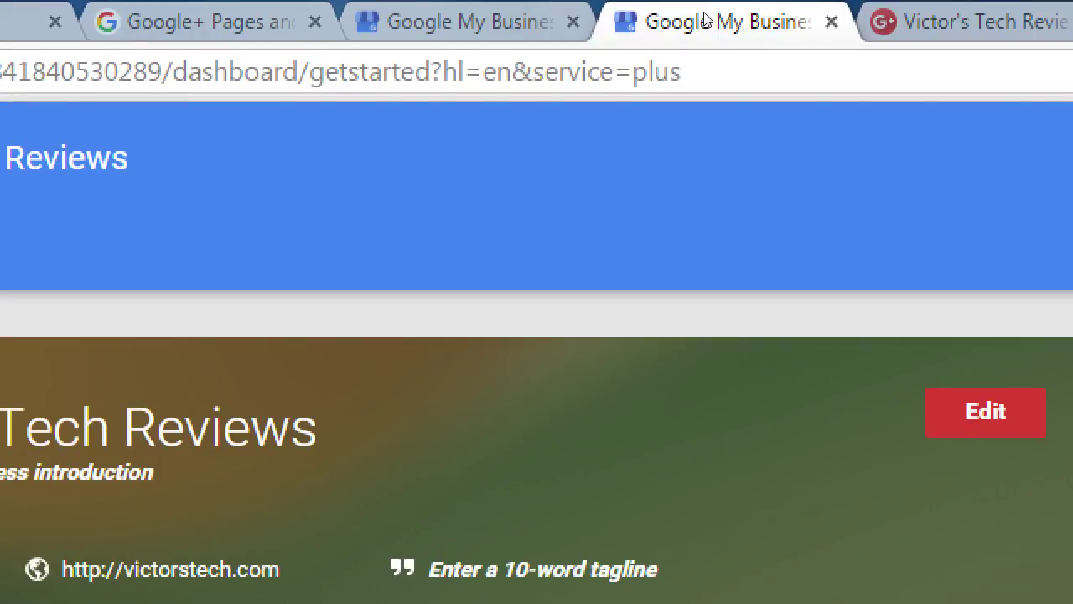
pyautogui.click(825, 18)
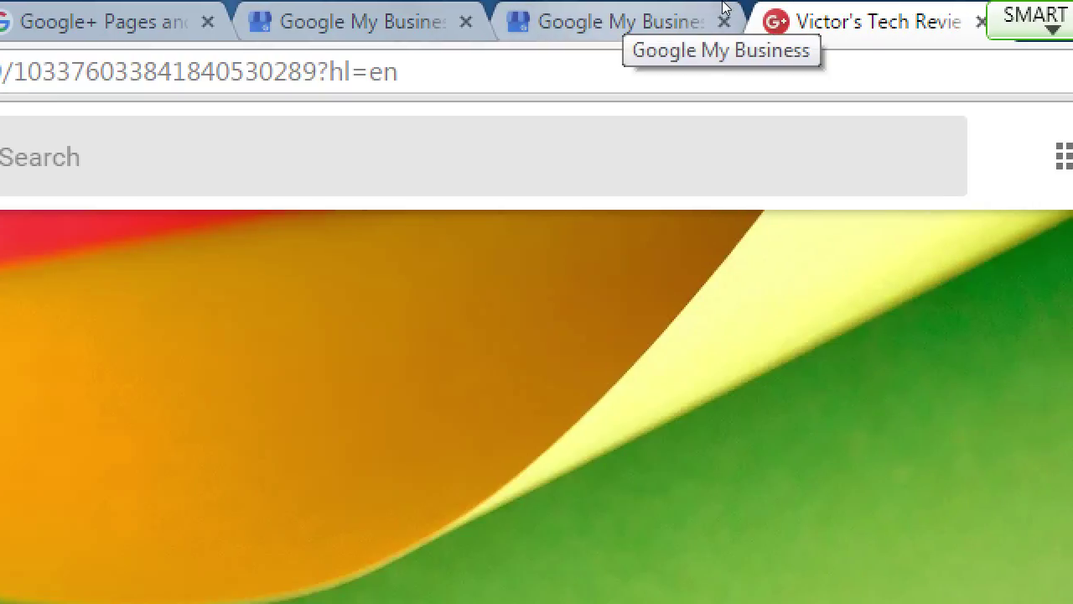
pyautogui.press('super+minus')
pyautogui.press('super+minus')
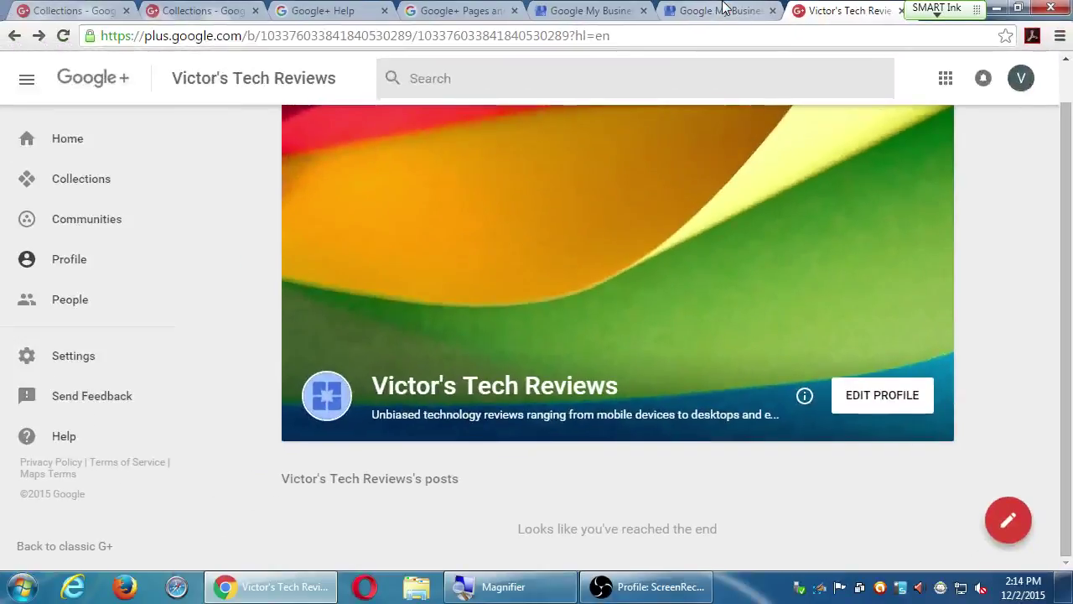
# Look over the navigation of the Google+ profile and the sections of the page's Google My Business dashboard.
pyautogui.click(28, 80)
pyautogui.click(38, 93)
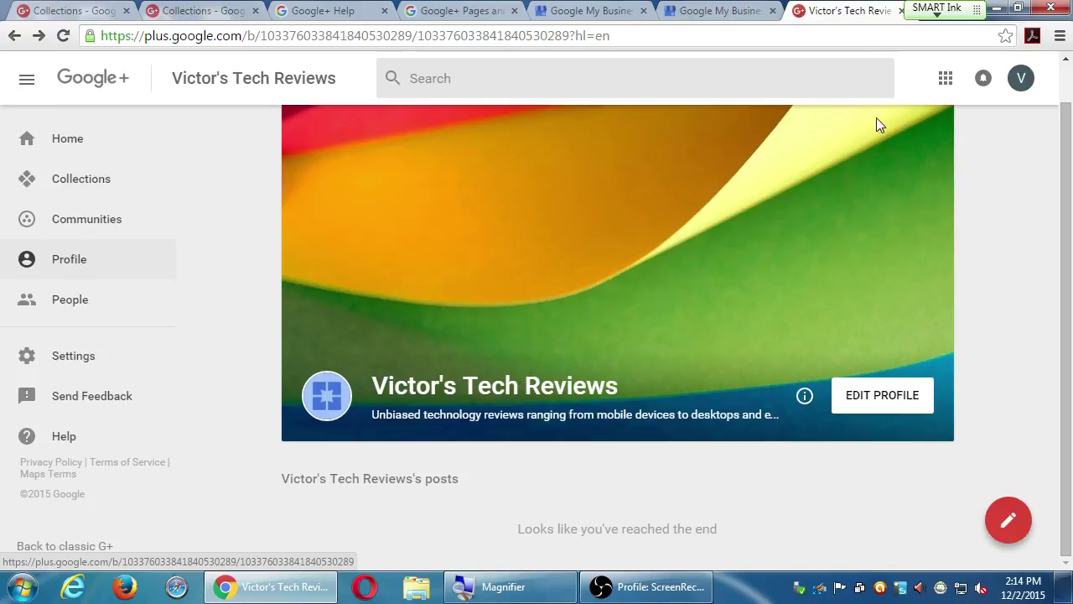
pyautogui.click(690, 8)
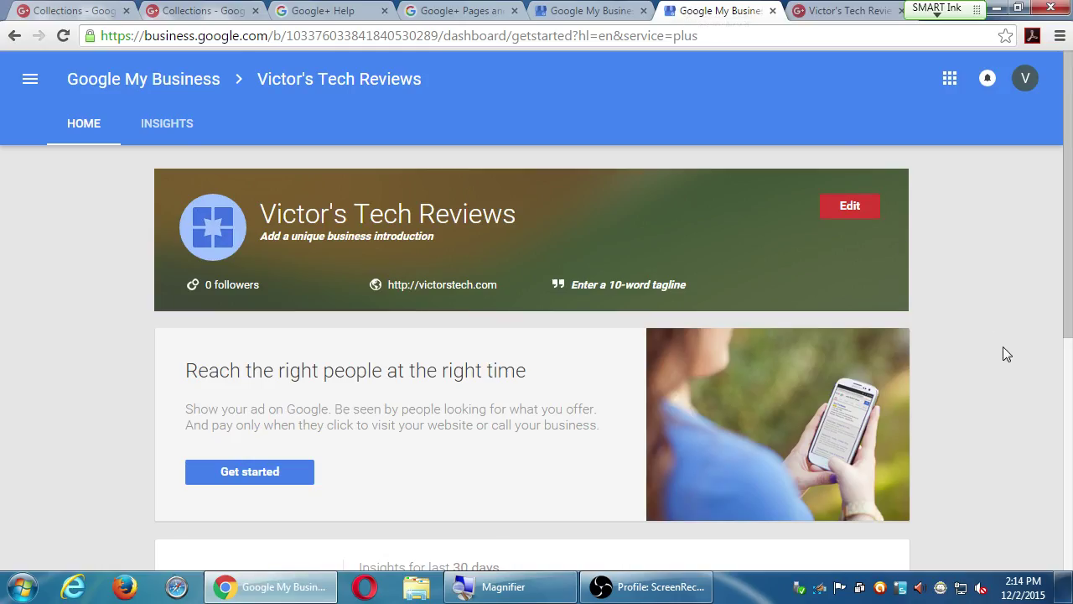
pyautogui.scroll(-5, 1006, 354)
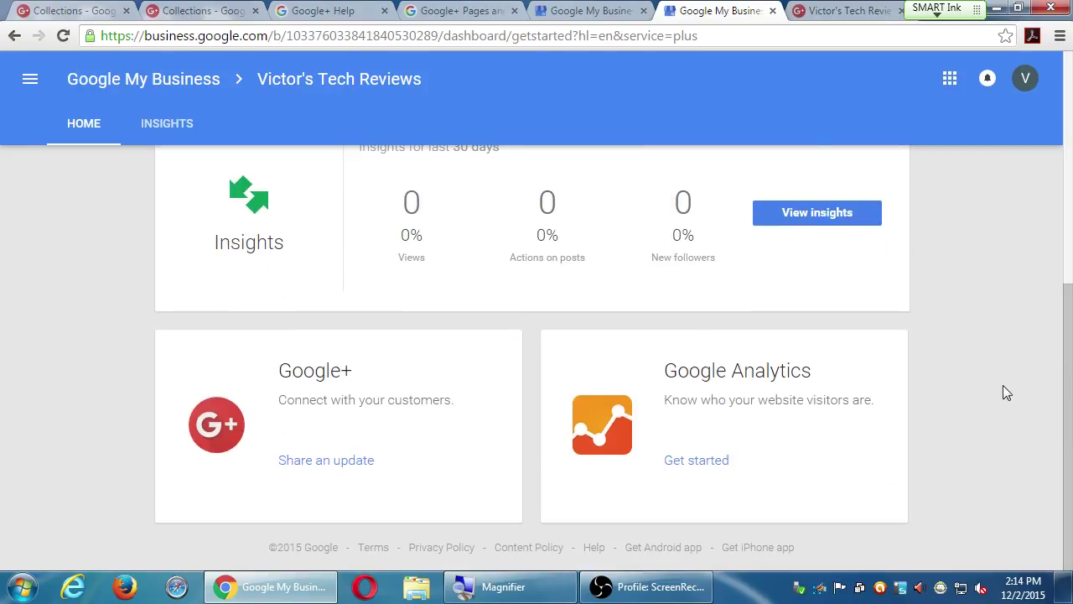
pyautogui.scroll(5, 1004, 381)
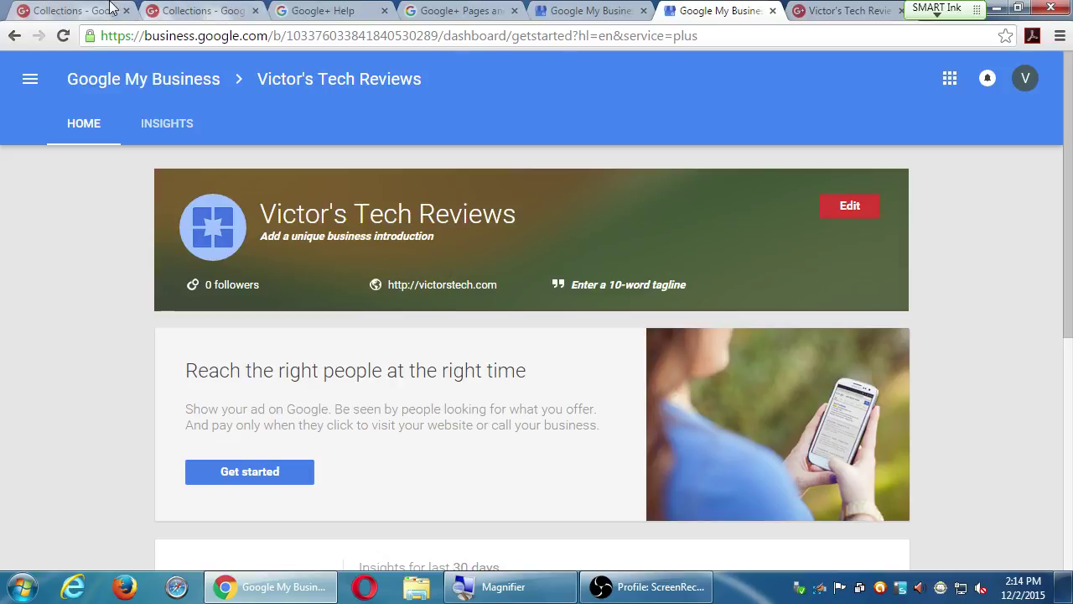
# Close both Collections tabs, the Google+ Help and Google+ Pages tabs, and the Google My Business locations tab.
pyautogui.click(74, 8)
pyautogui.middleClick(74, 9)
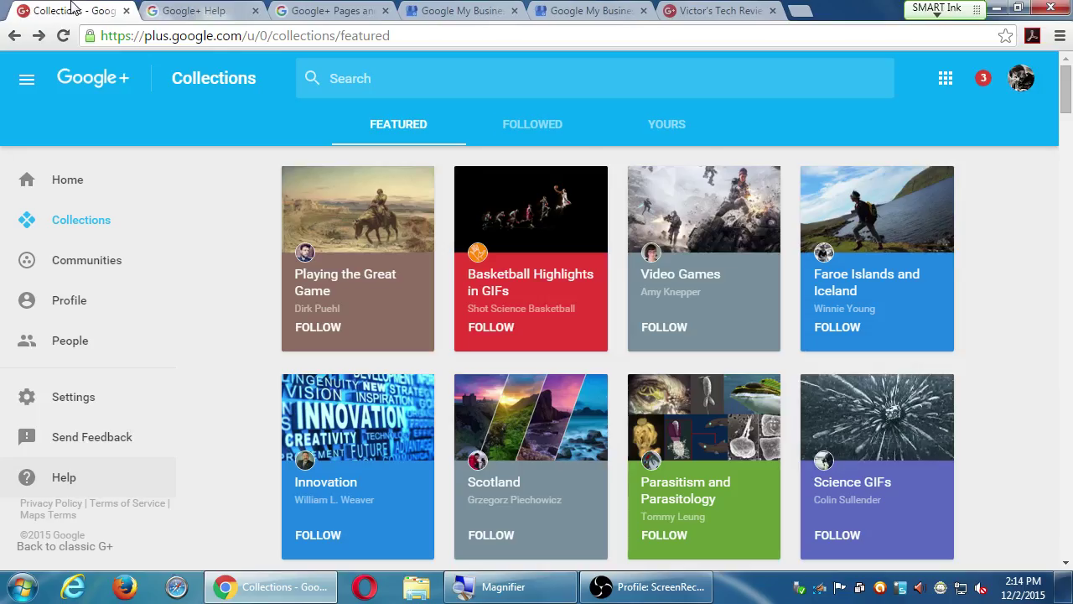
pyautogui.middleClick(74, 8)
pyautogui.middleClick(73, 8)
pyautogui.middleClick(73, 8)
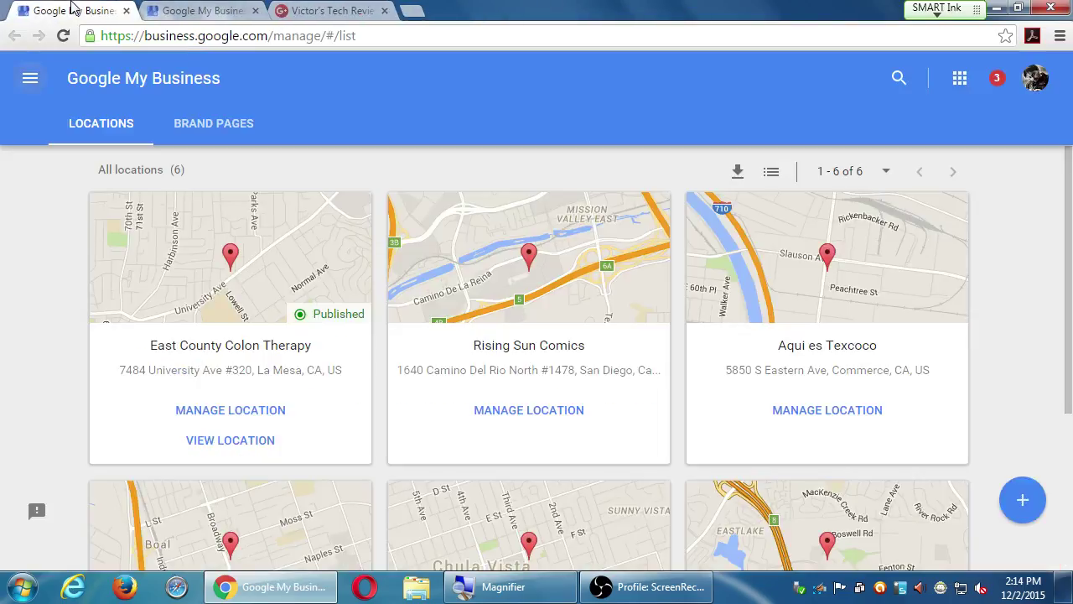
pyautogui.middleClick(81, 8)
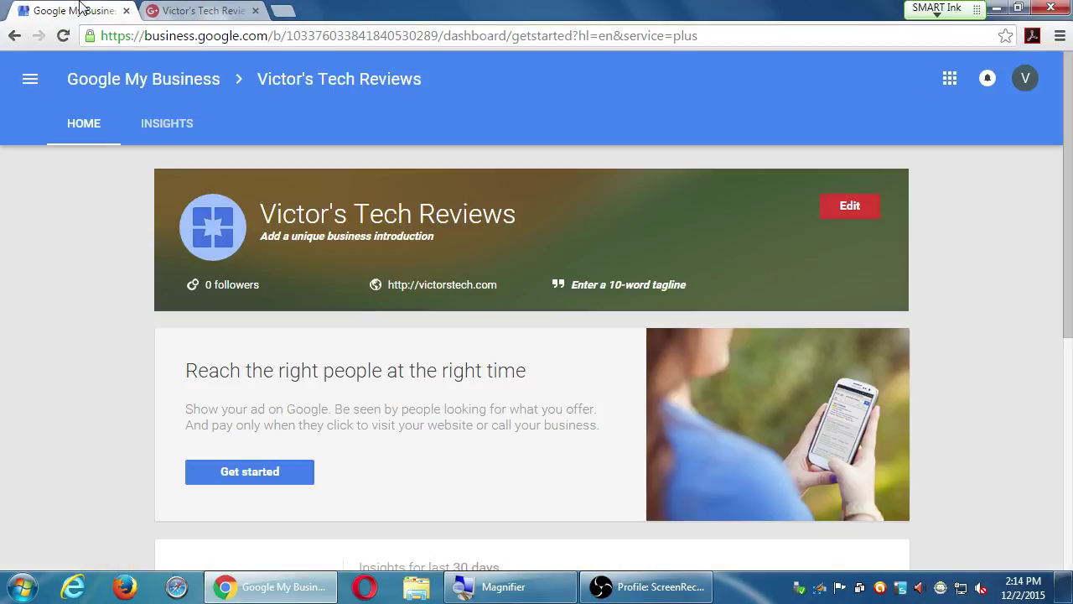
# Return to Google+, open the page's home stream and browse its trending posts.
pyautogui.click(195, 10)
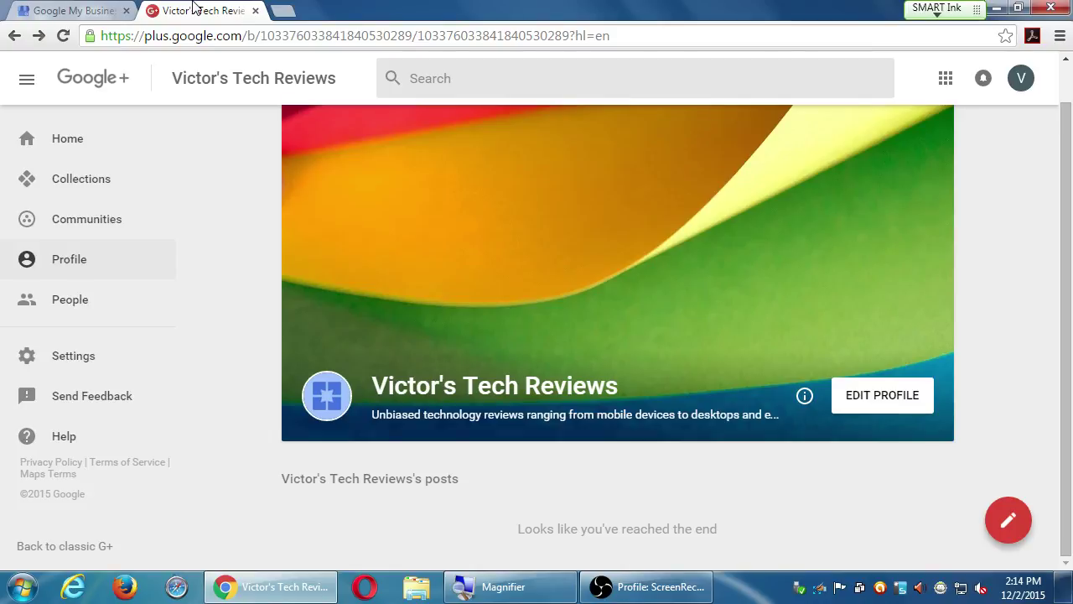
pyautogui.click(57, 146)
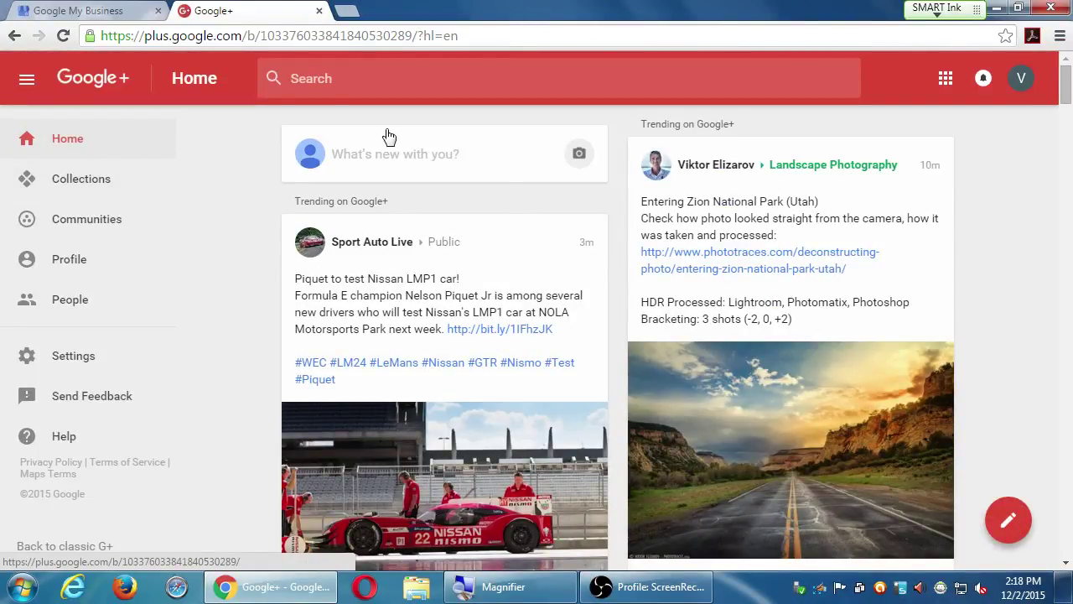
pyautogui.scroll(-3, 433, 275)
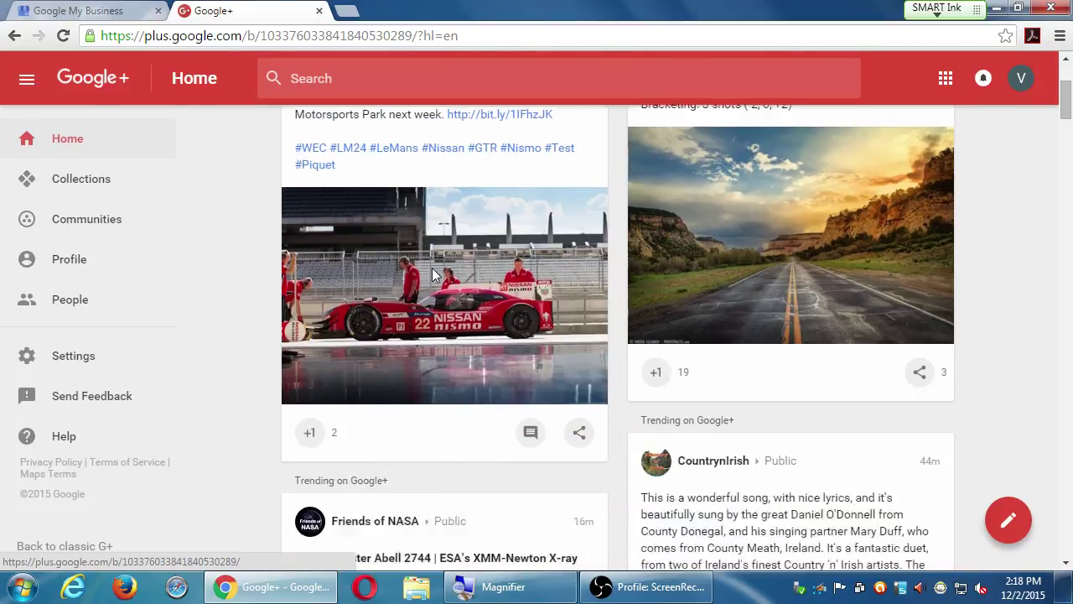
pyautogui.scroll(2, 437, 274)
pyautogui.scroll(-9, 441, 267)
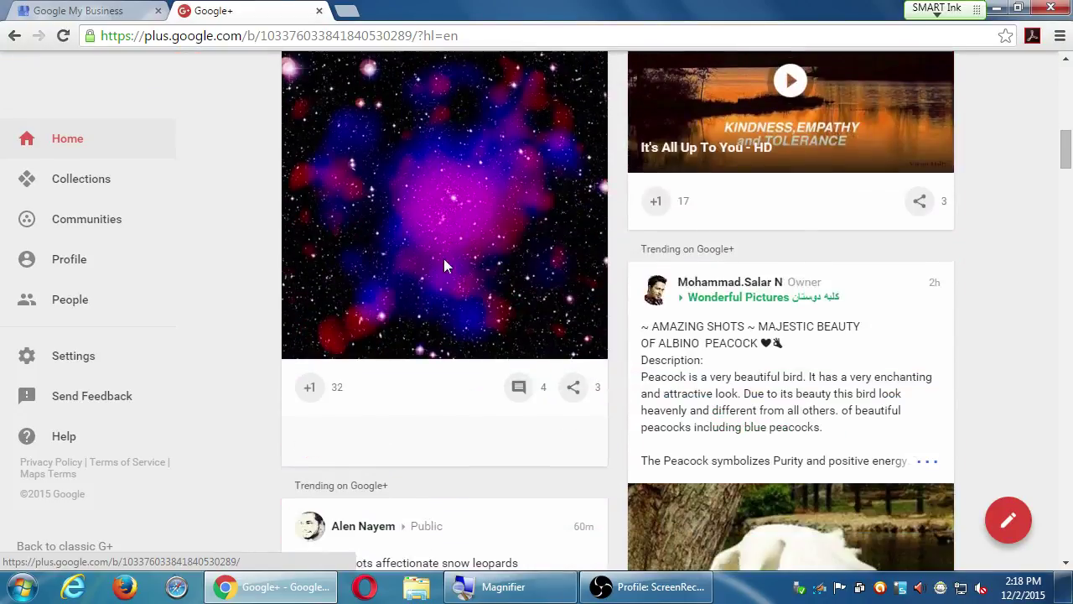
pyautogui.scroll(-7, 444, 258)
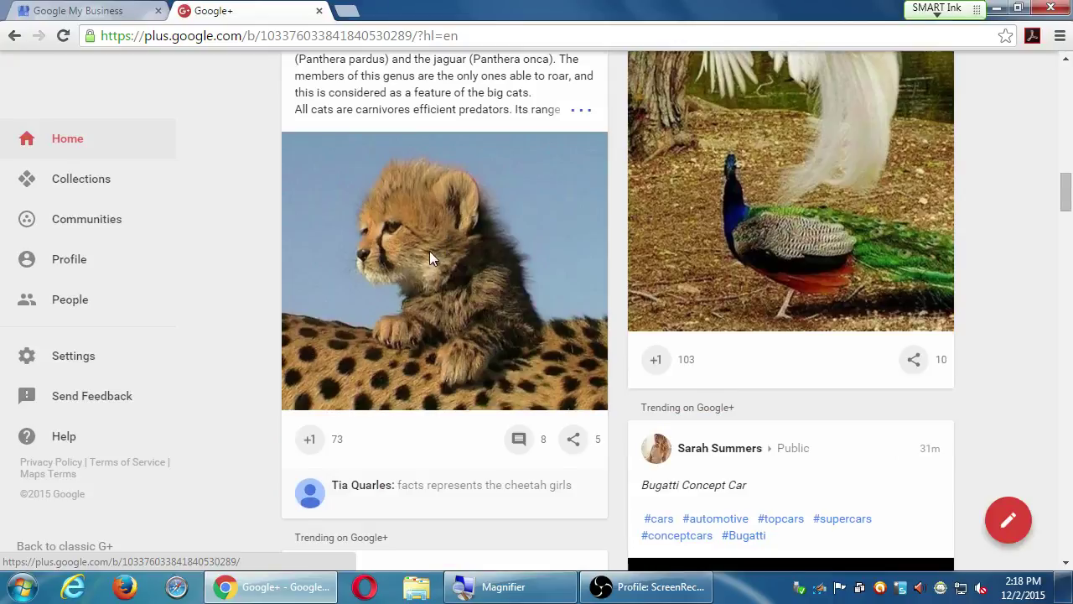
pyautogui.scroll(-7, 429, 250)
pyautogui.scroll(1, 233, 400)
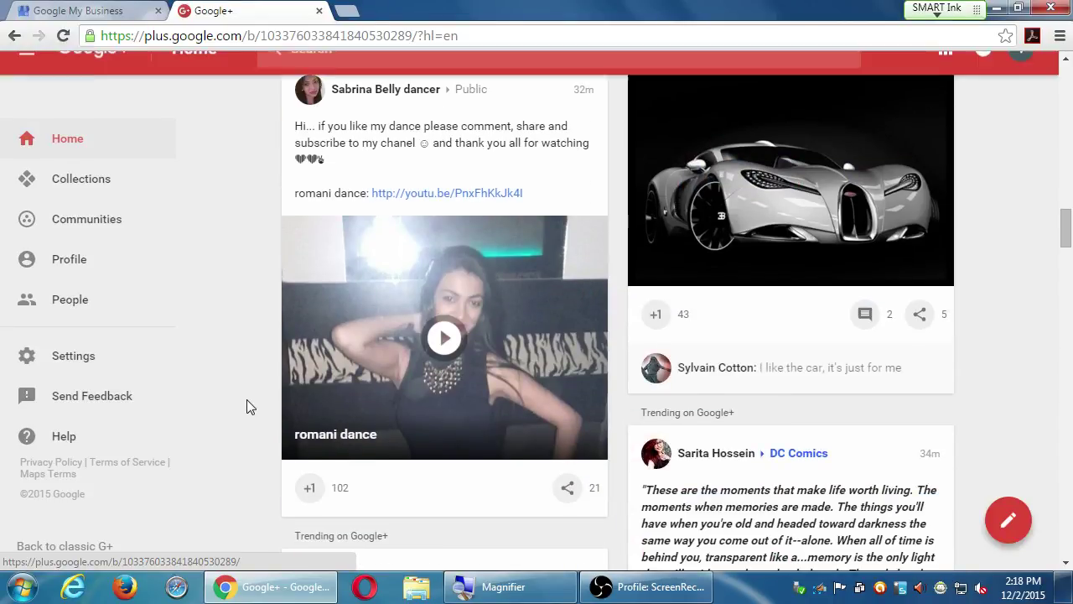
pyautogui.scroll(-7, 252, 391)
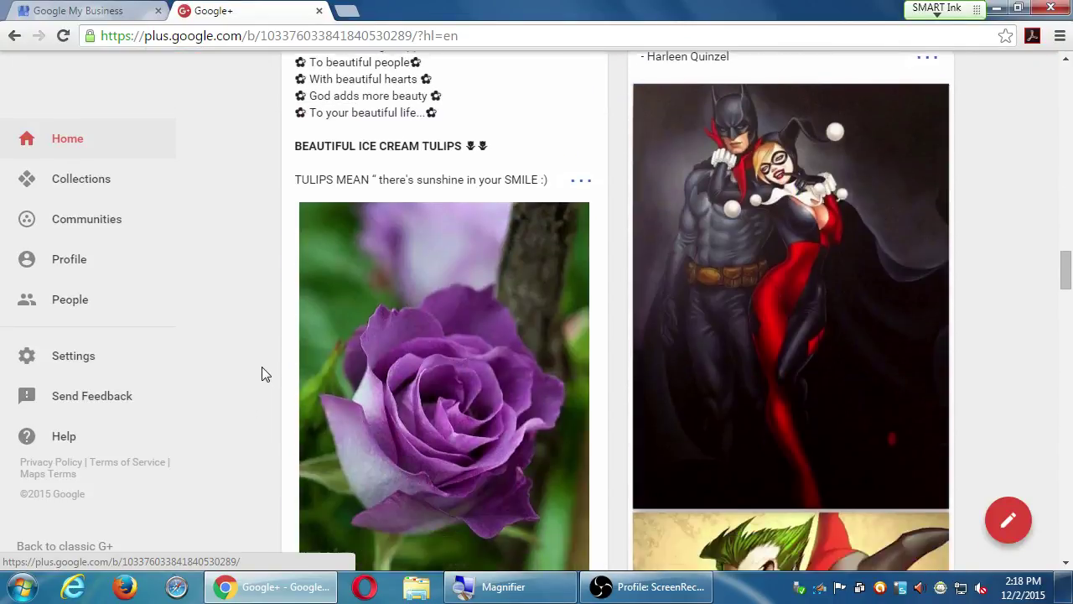
pyautogui.scroll(-7, 262, 366)
pyautogui.scroll(-5, 263, 363)
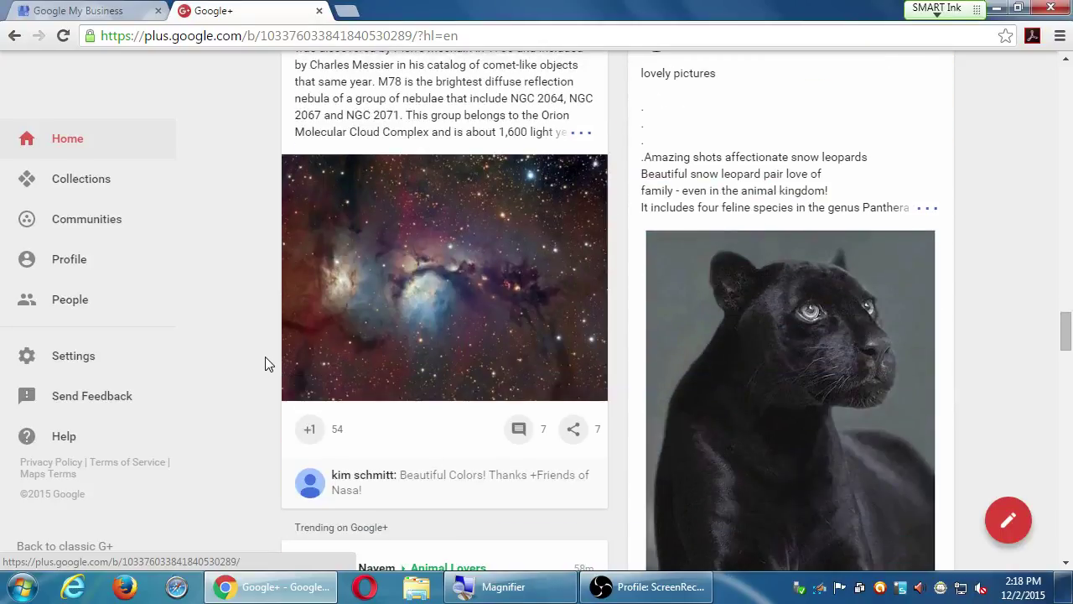
pyautogui.scroll(-5, 591, 288)
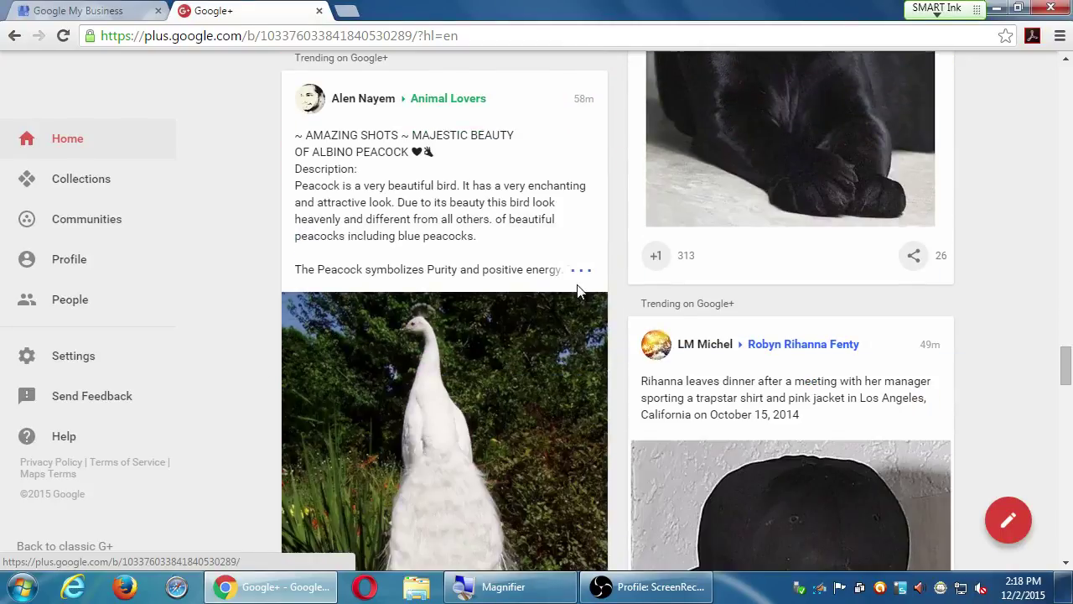
pyautogui.scroll(-10, 319, 460)
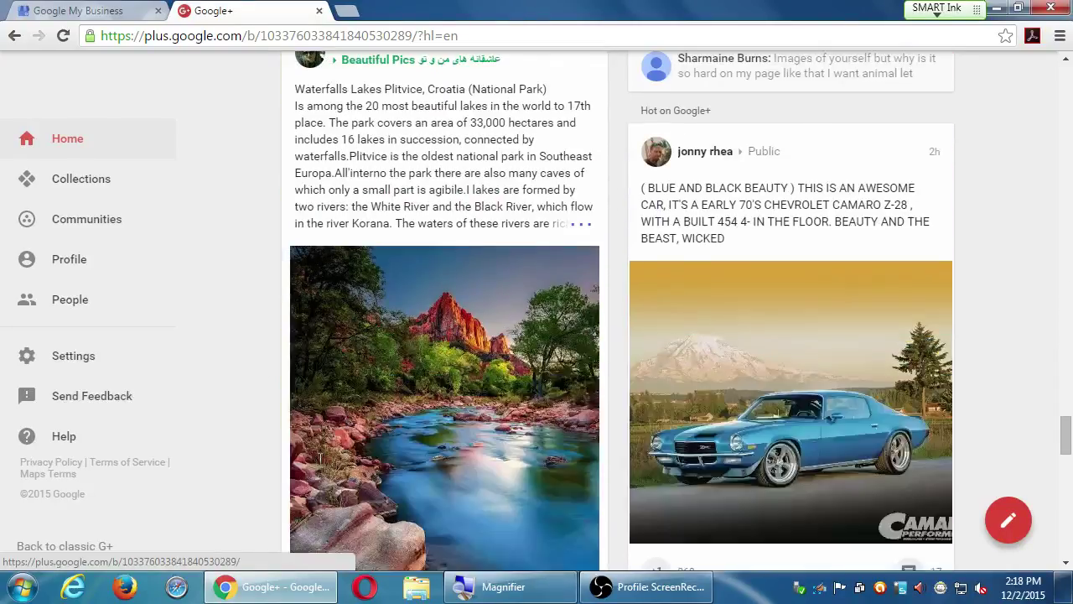
# Examine the hot and trending posts further down the home stream, including their photos, videos and comments.
pyautogui.scroll(-2, 318, 460)
pyautogui.scroll(3, 319, 458)
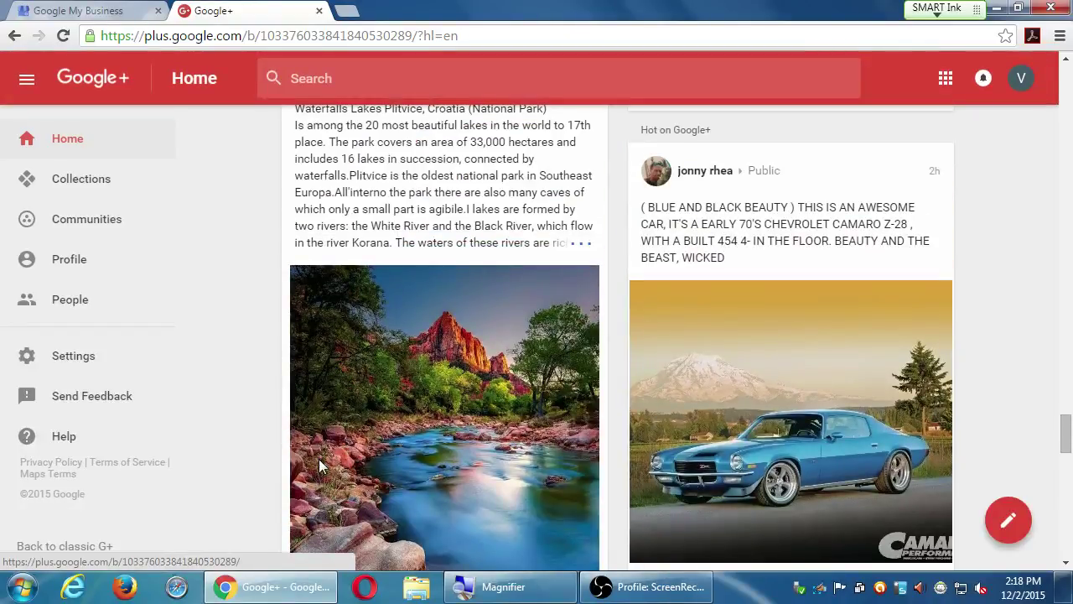
pyautogui.scroll(1, 318, 458)
pyautogui.scroll(1, 319, 465)
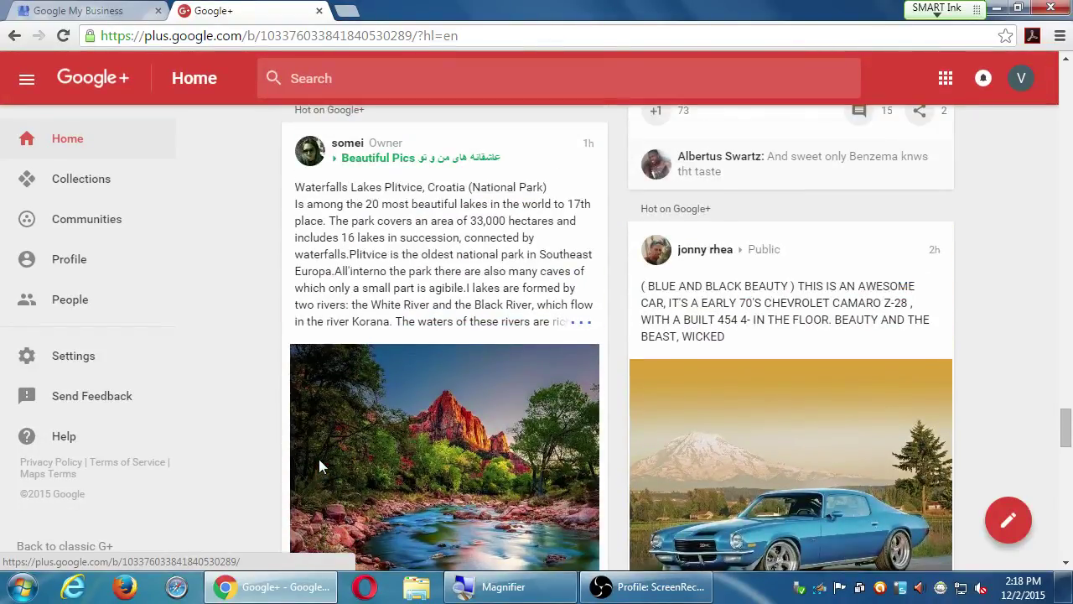
pyautogui.scroll(-4, 84, 326)
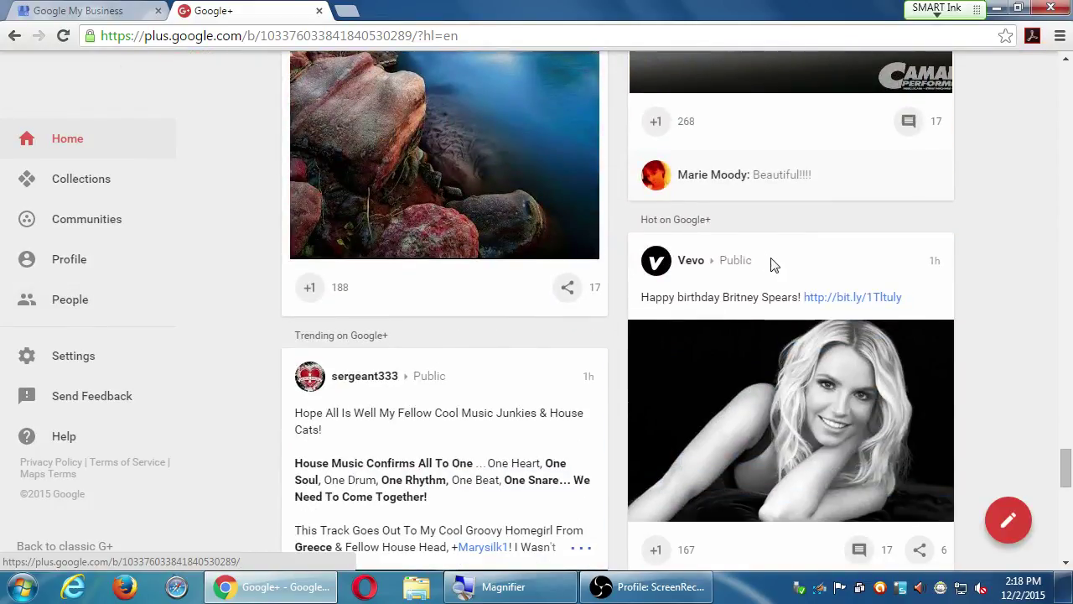
pyautogui.scroll(-5, 710, 266)
pyautogui.scroll(-3, 692, 282)
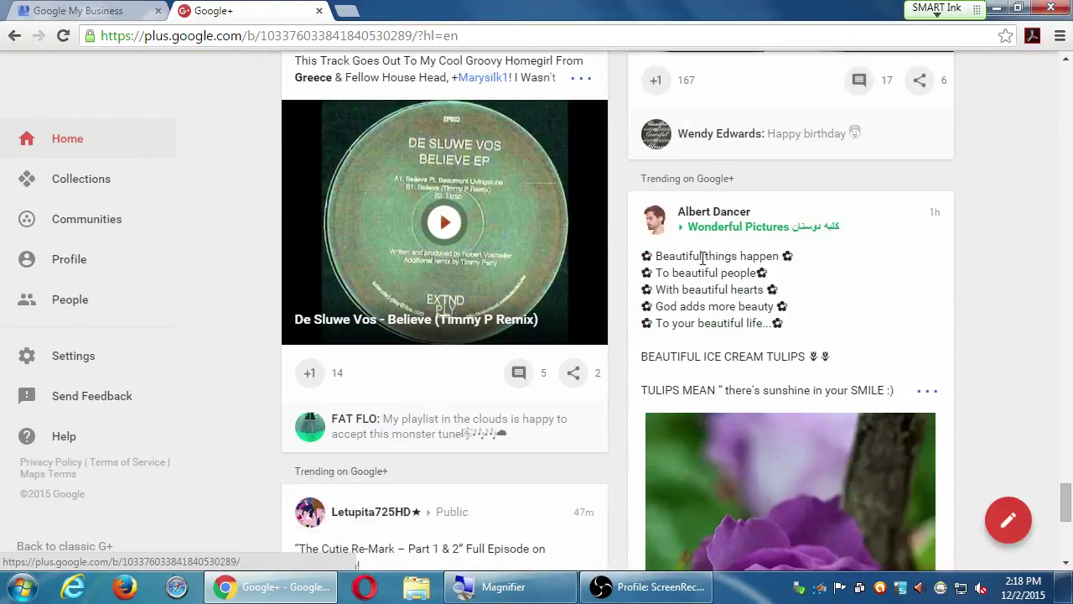
pyautogui.scroll(3, 706, 254)
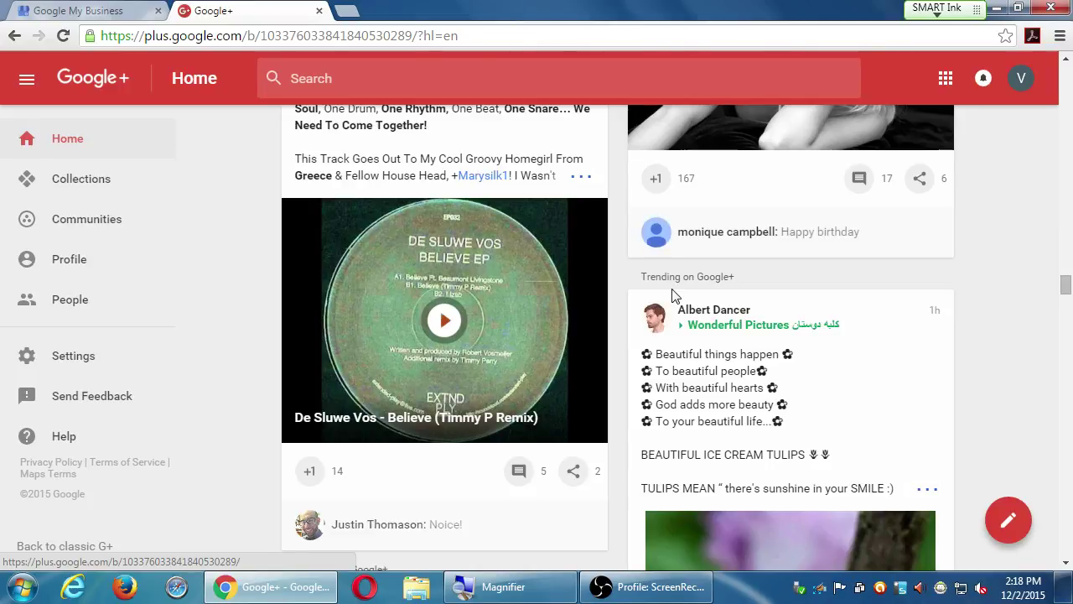
pyautogui.scroll(-5, 679, 276)
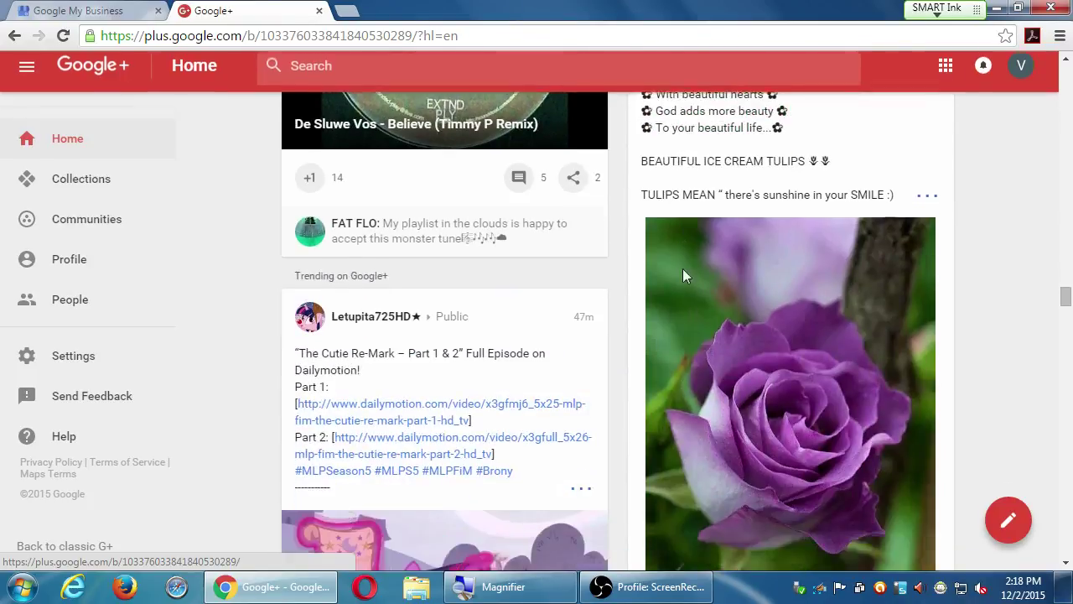
pyautogui.scroll(-7, 685, 266)
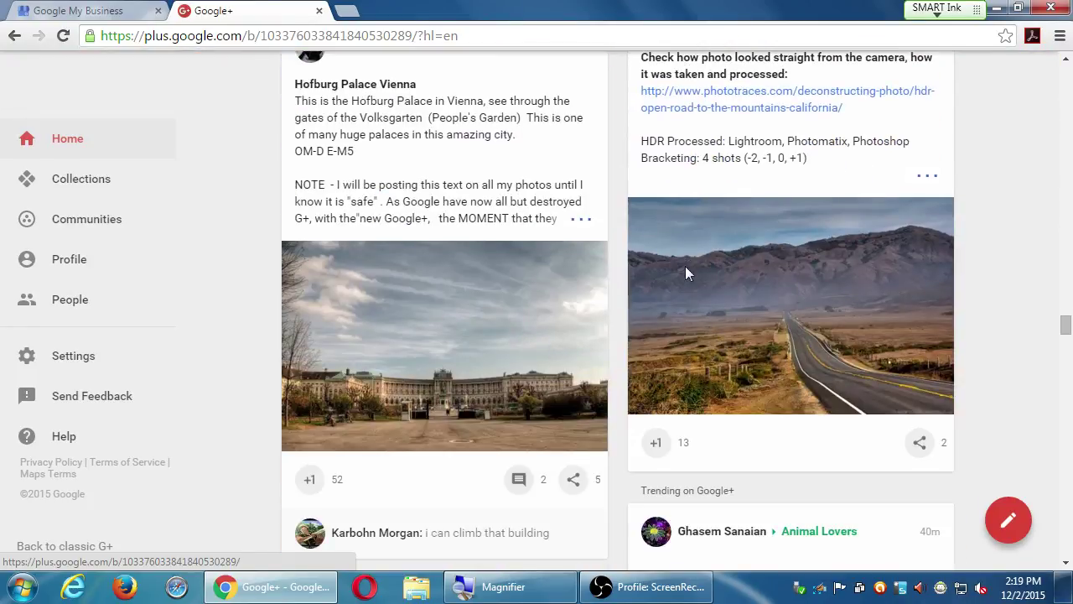
pyautogui.scroll(-4, 685, 266)
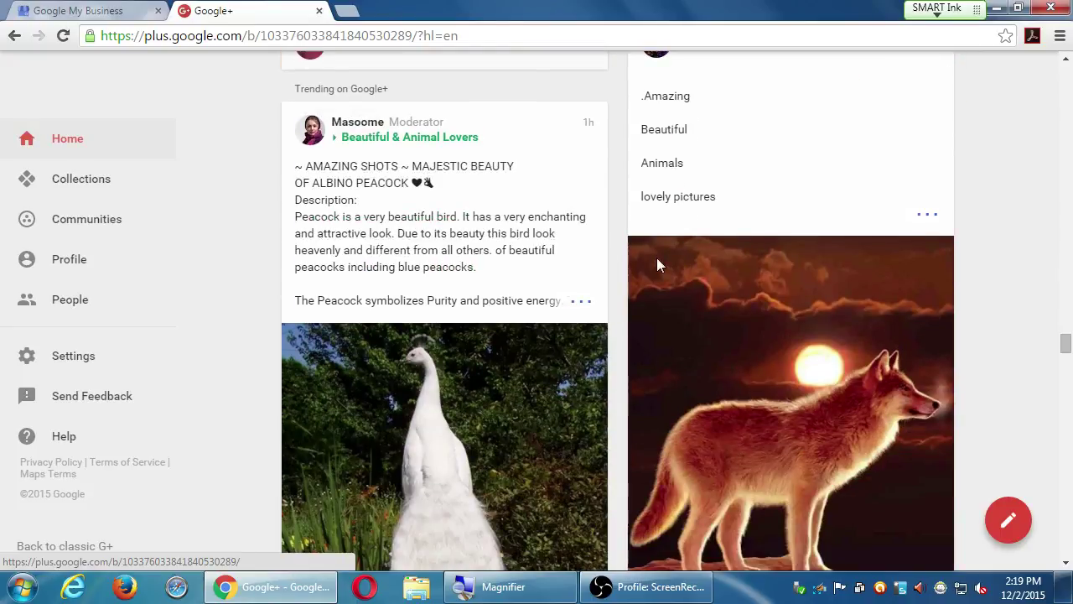
pyautogui.scroll(-1, 657, 257)
pyautogui.scroll(-2, 808, 548)
pyautogui.scroll(-15, 788, 476)
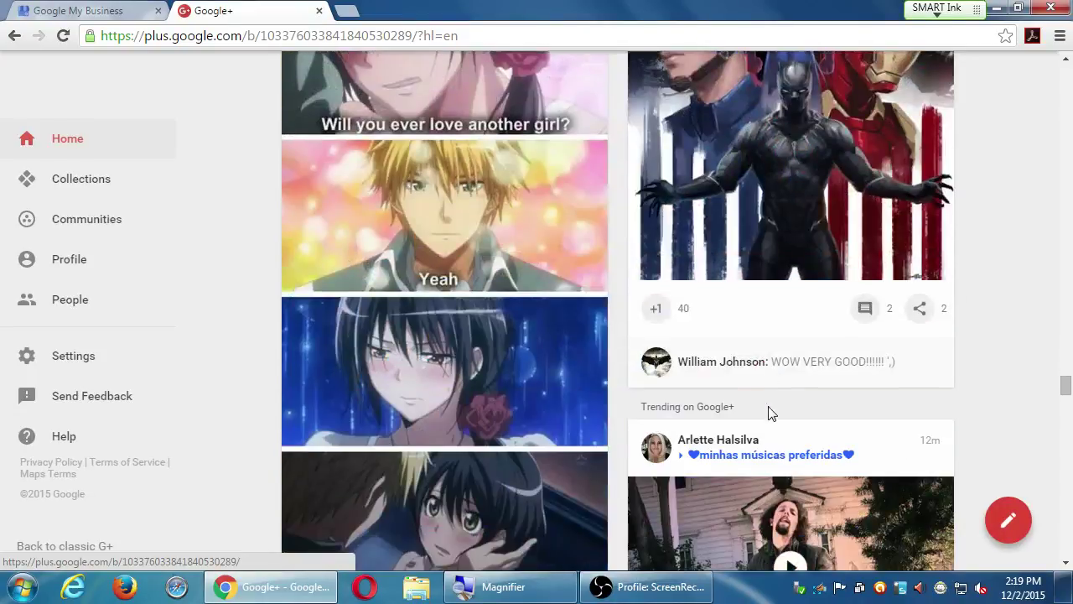
pyautogui.scroll(-6, 766, 408)
pyautogui.scroll(-4, 765, 408)
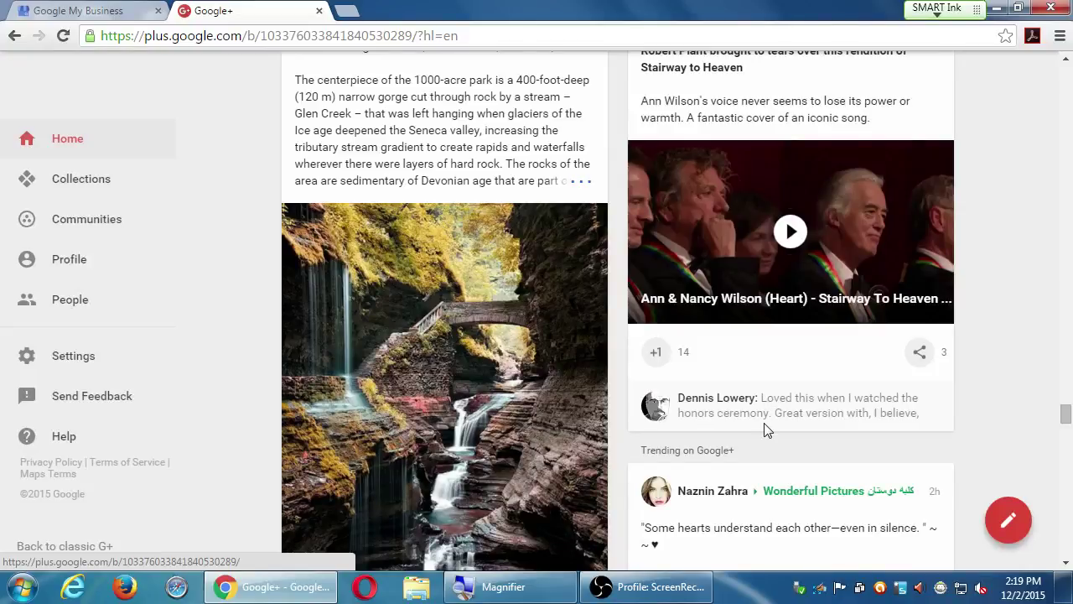
pyautogui.scroll(-5, 765, 426)
pyautogui.scroll(-3, 764, 423)
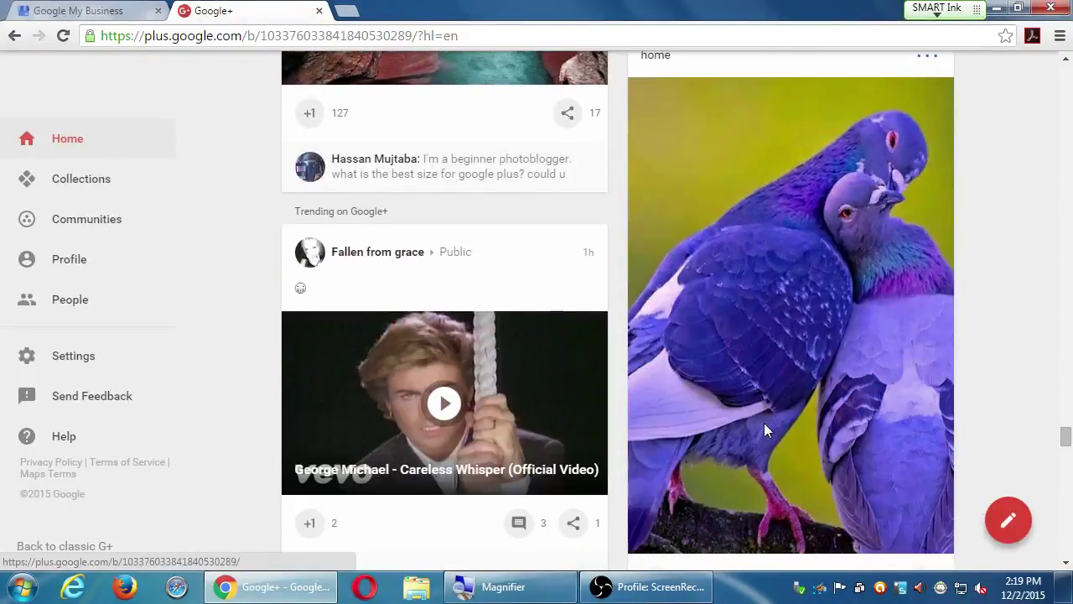
pyautogui.scroll(-7, 764, 422)
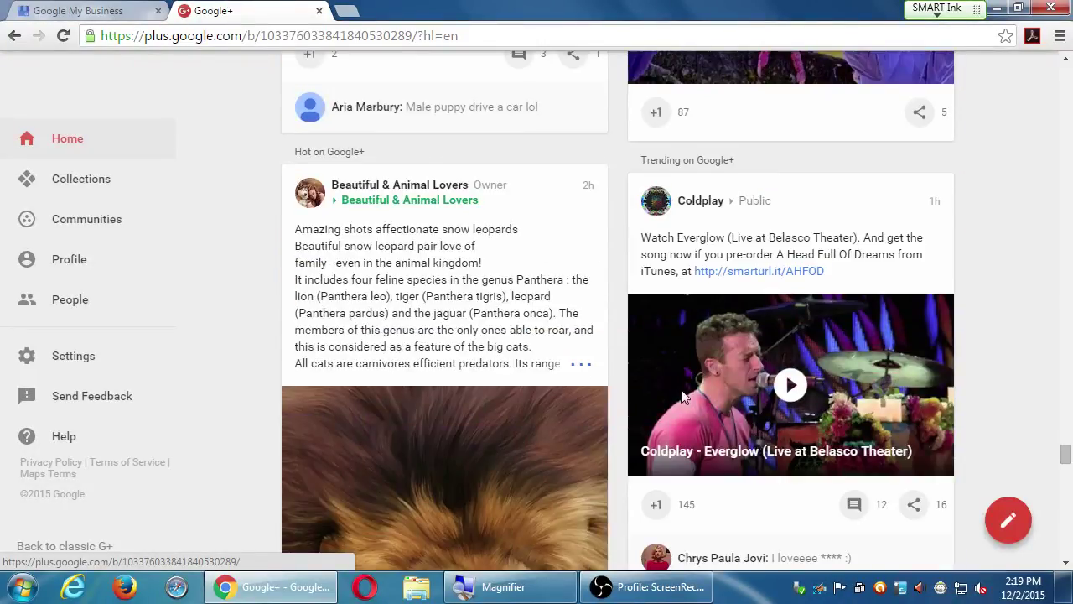
# Return to the start of the home stream and give the Entering Zion National Park (Utah) post a +1.
pyautogui.press('Home')
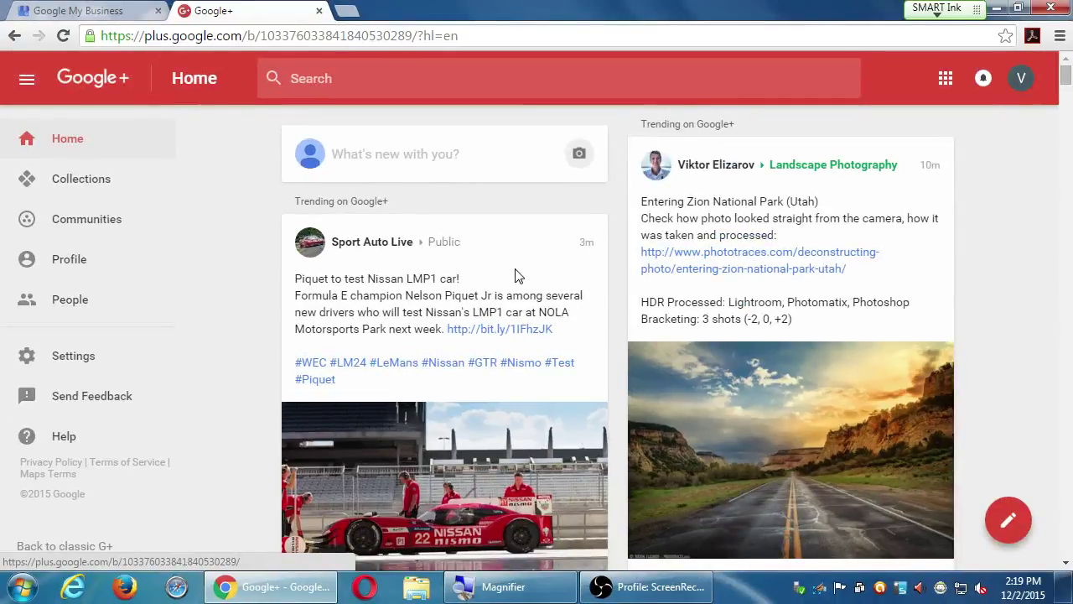
pyautogui.scroll(-3, 517, 276)
pyautogui.scroll(1, 469, 290)
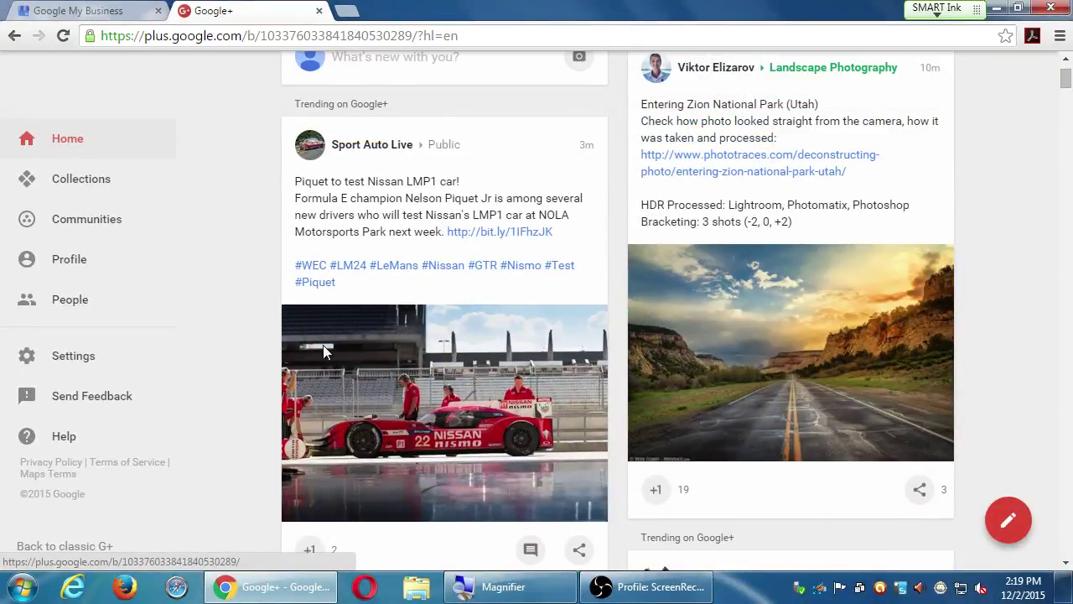
pyautogui.scroll(1, 320, 325)
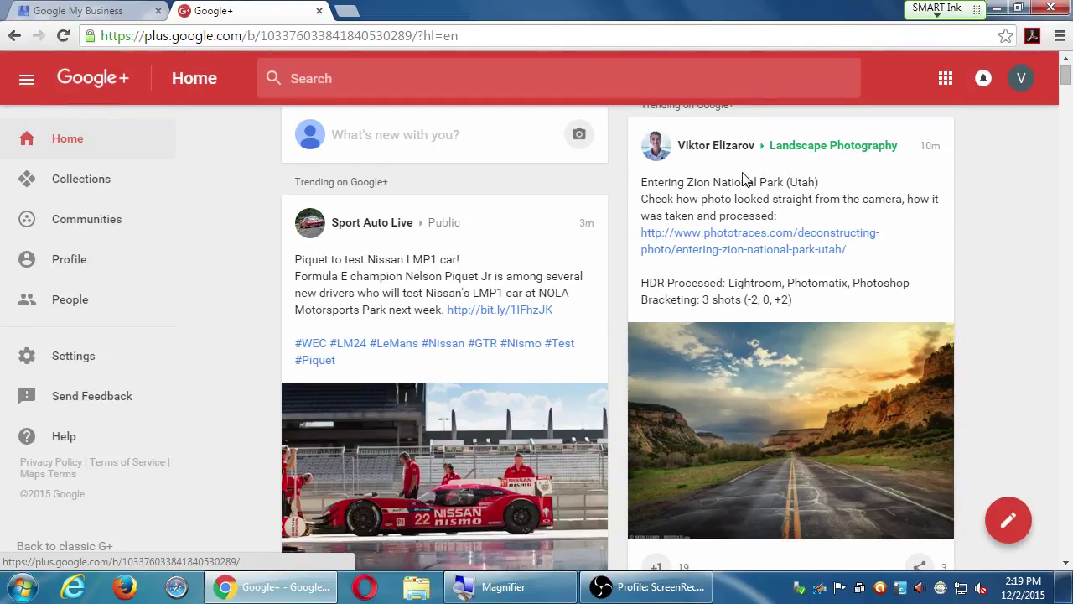
pyautogui.scroll(-1, 747, 178)
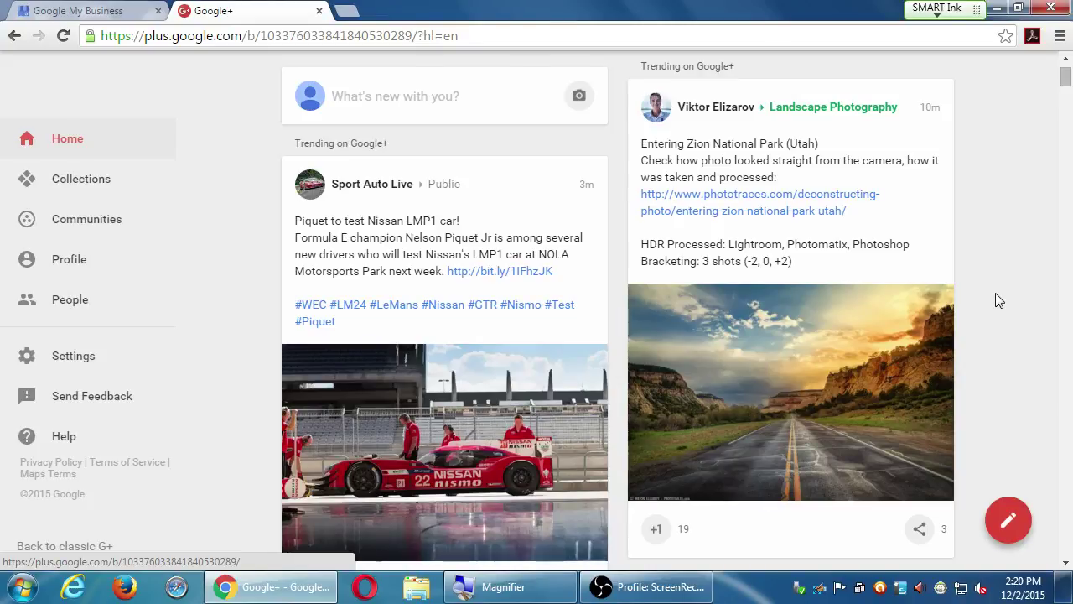
pyautogui.press('super+plus')
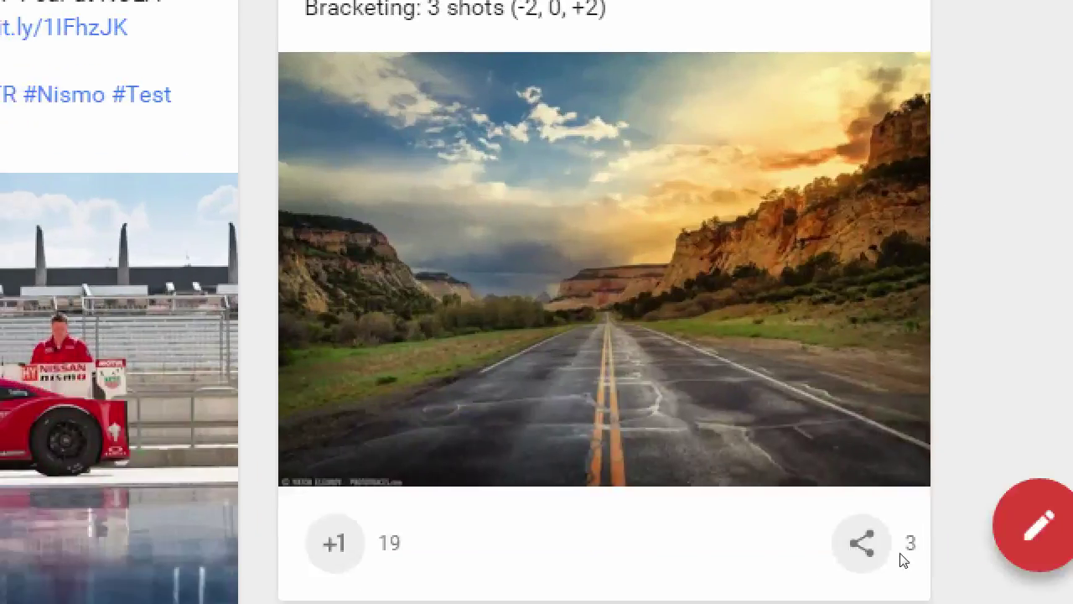
# Browse down the trending posts to the peacock photo and examine its +1 and share options.
pyautogui.scroll(-1, 695, 569)
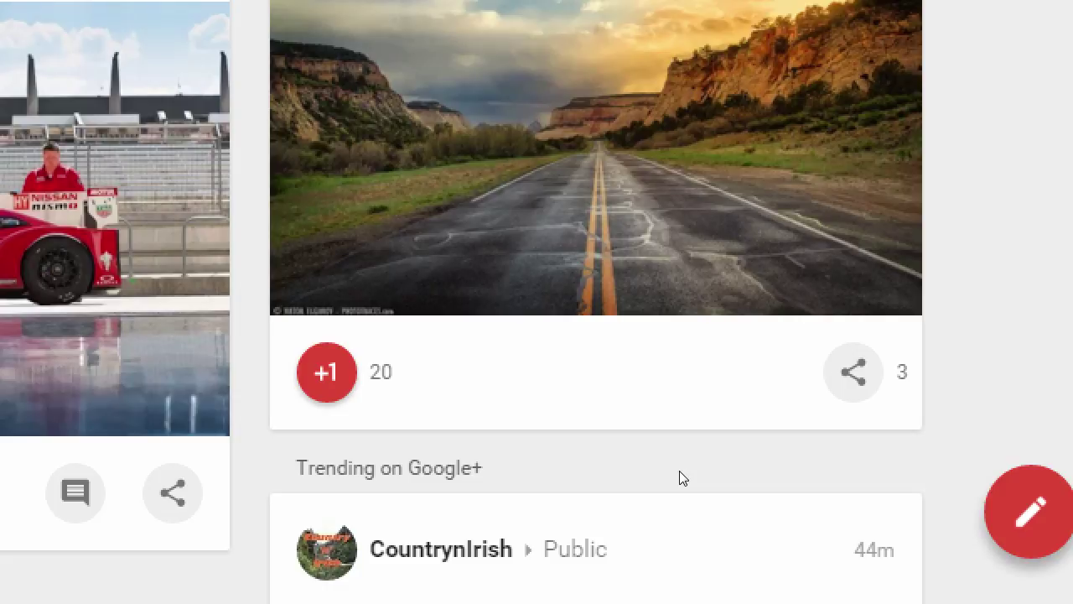
pyautogui.scroll(-4, 699, 400)
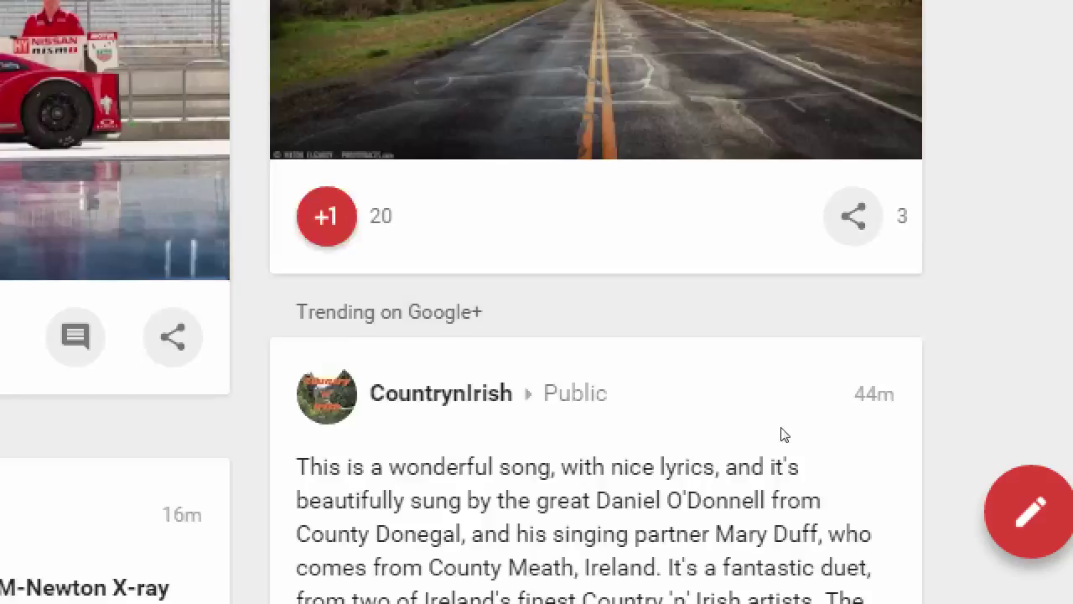
pyautogui.scroll(-8, 769, 435)
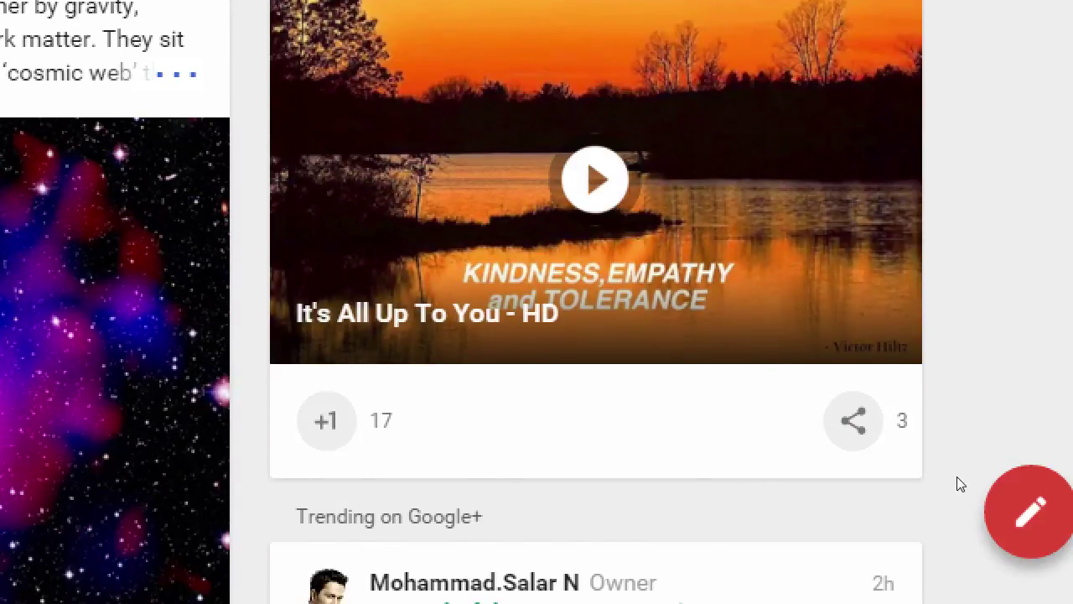
pyautogui.scroll(-9, 906, 478)
pyautogui.scroll(-9, 892, 481)
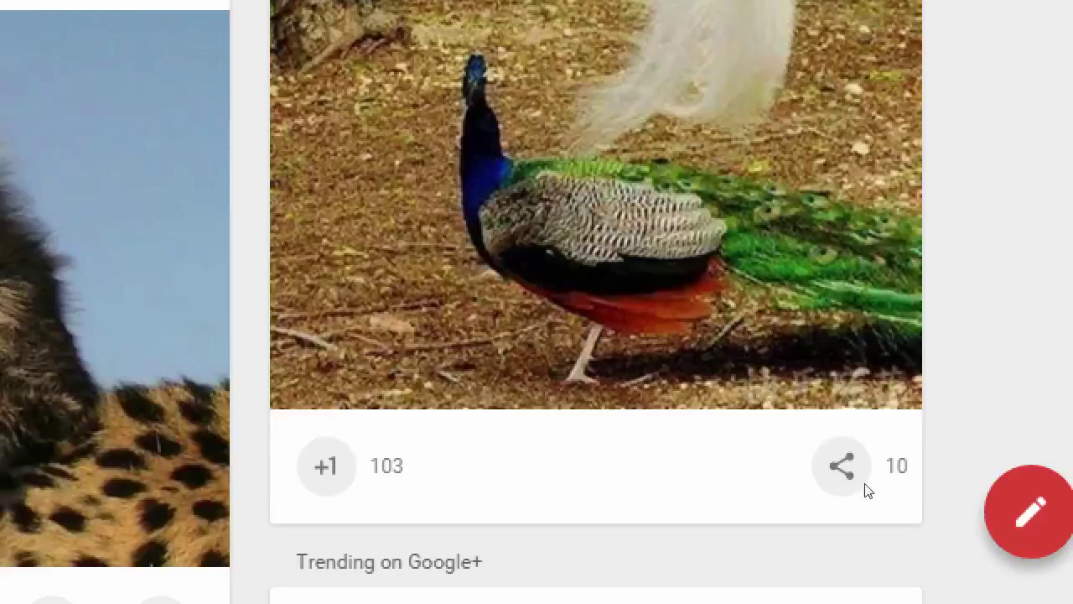
pyautogui.scroll(2, 694, 503)
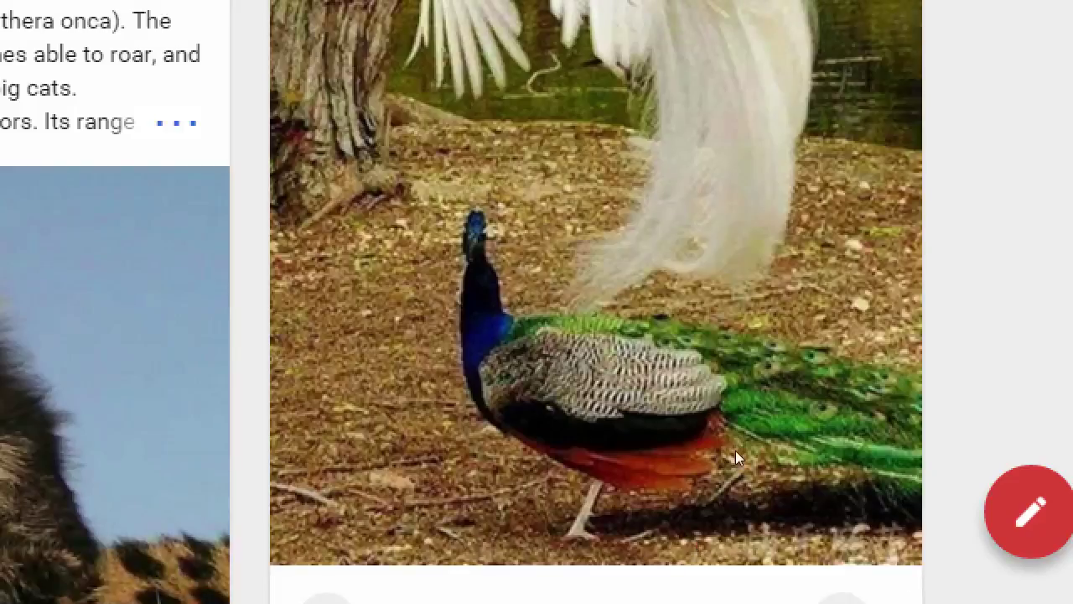
pyautogui.scroll(-2, 735, 451)
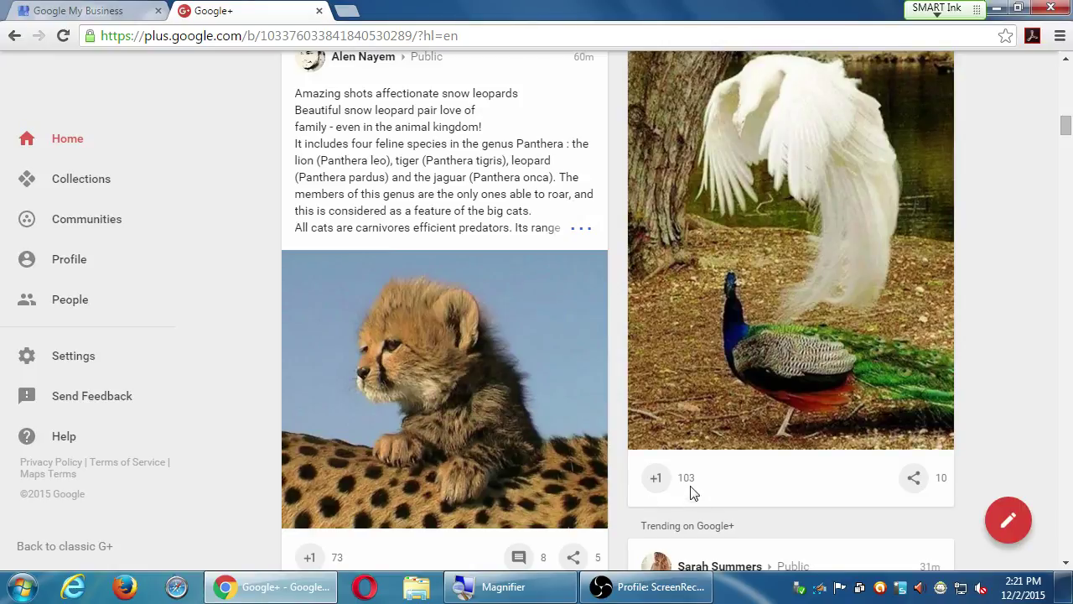
# Give the snow leopards post with the cheetah cub photo a +1 and dismiss the notice about +1's.
pyautogui.scroll(-1, 692, 486)
pyautogui.scroll(1, 691, 483)
pyautogui.scroll(-3, 690, 481)
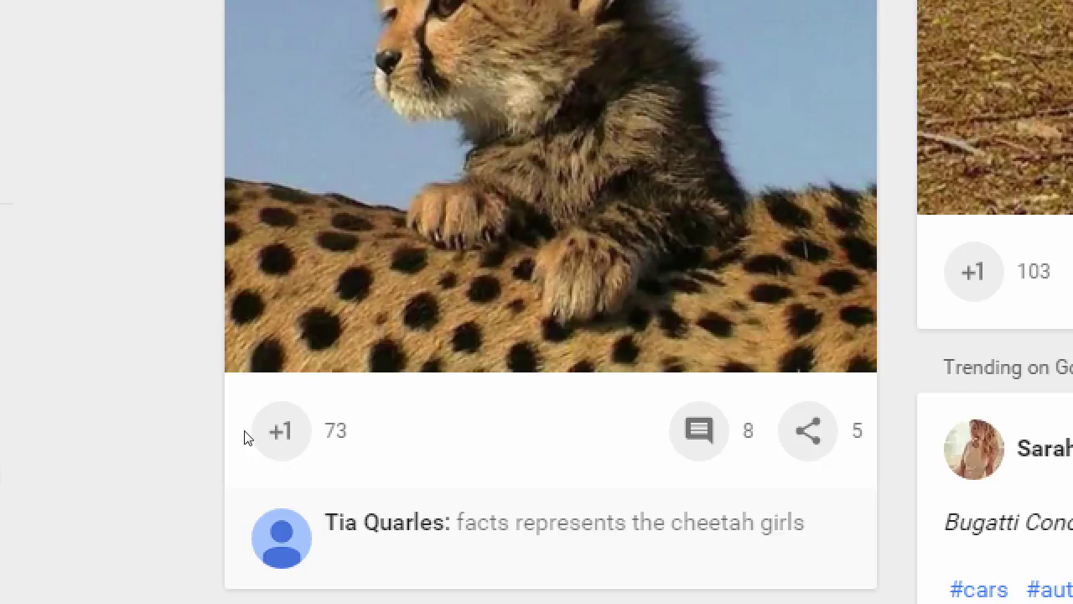
pyautogui.click(306, 447)
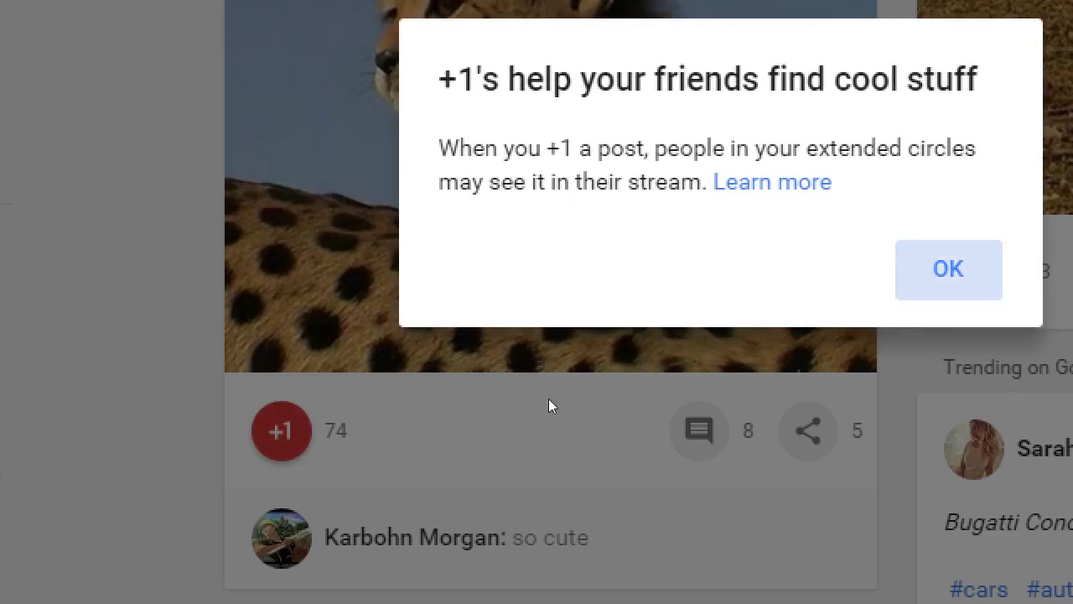
pyautogui.click(550, 406)
# Browse down to the M78 Nebula post and go back to the Beautiful Ice Cream Tulips post to examine its comment and share options.
pyautogui.scroll(-18, 503, 436)
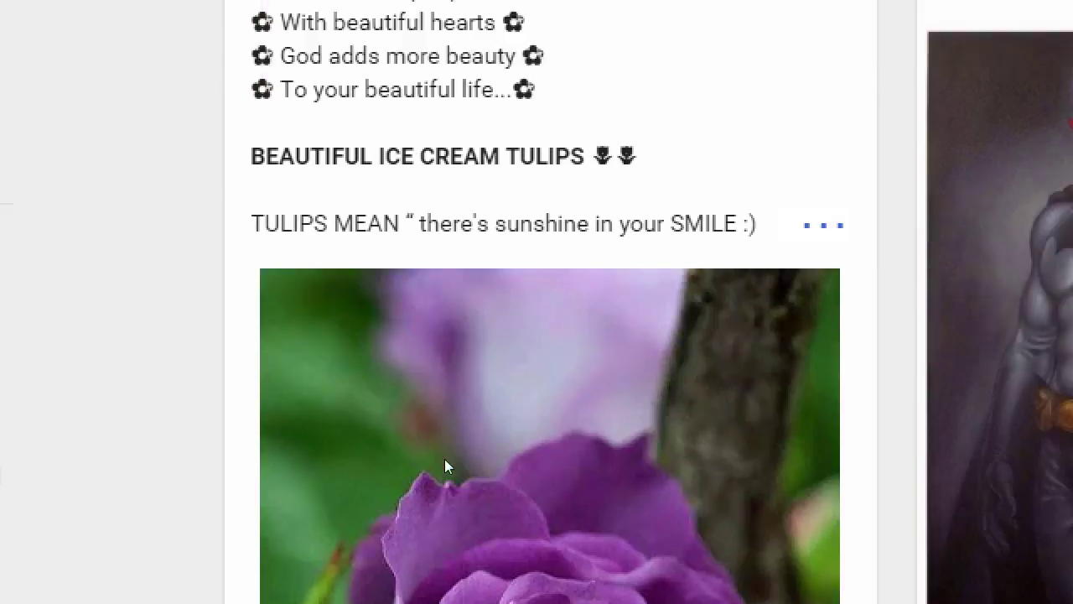
pyautogui.scroll(-6, 444, 466)
pyautogui.scroll(-8, 327, 469)
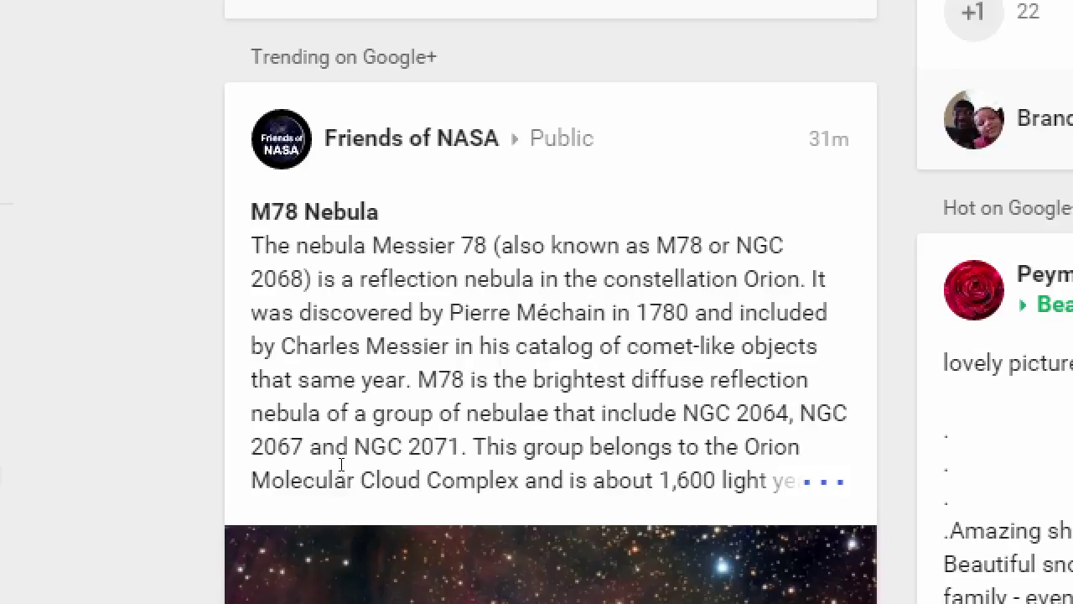
pyautogui.scroll(-12, 340, 463)
pyautogui.scroll(3, 323, 457)
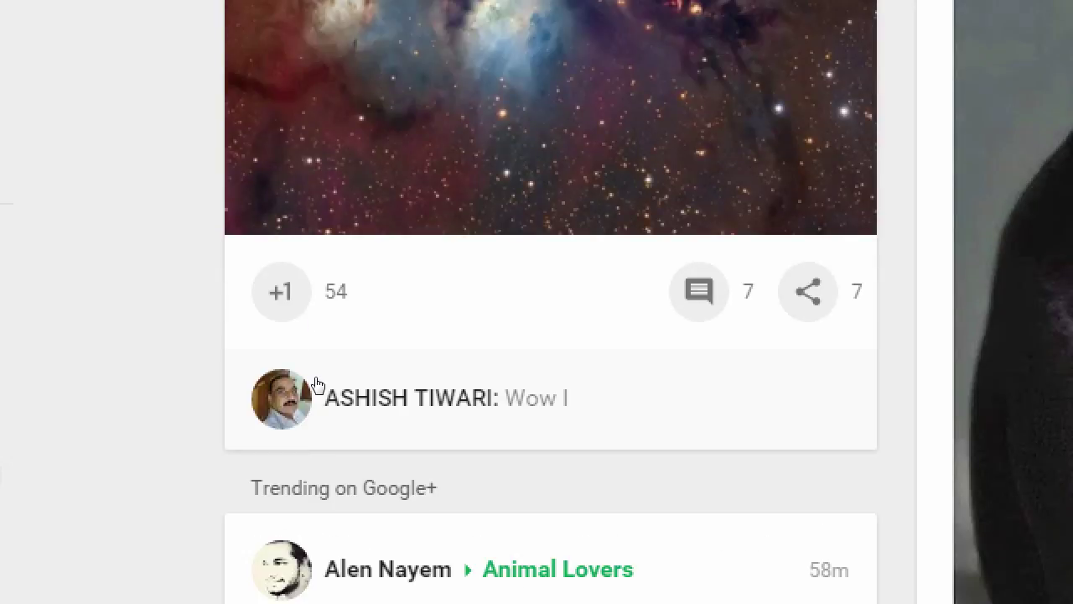
pyautogui.scroll(10, 317, 385)
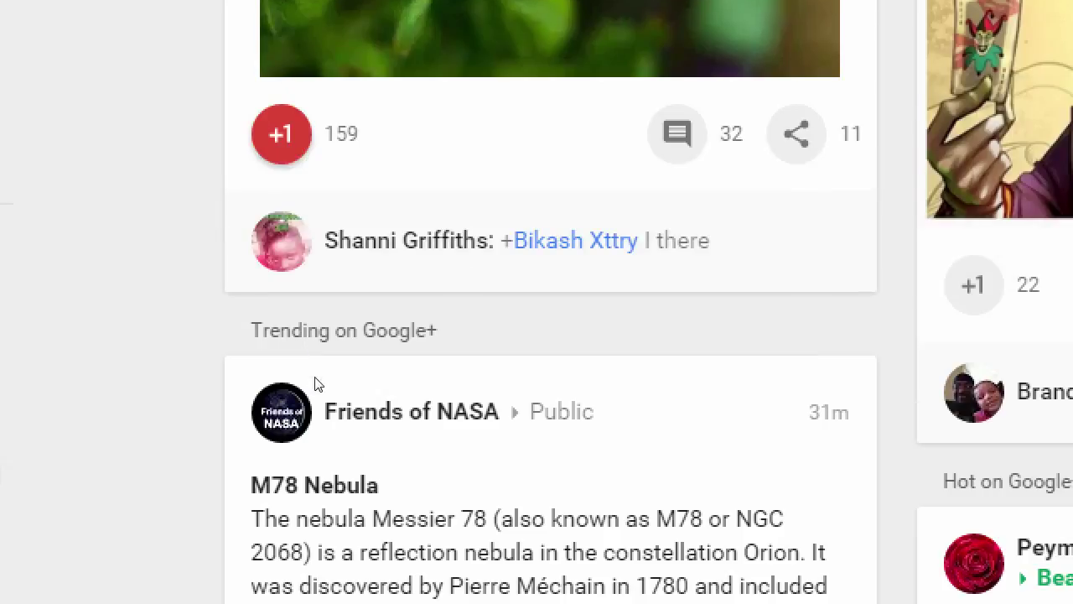
pyautogui.scroll(2, 315, 381)
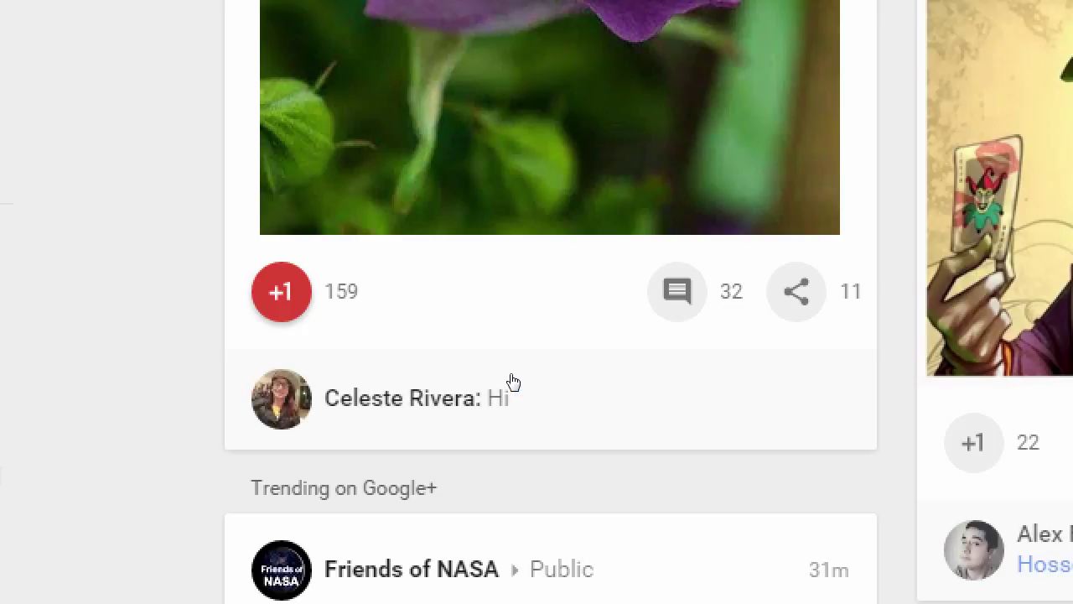
pyautogui.scroll(-1, 513, 383)
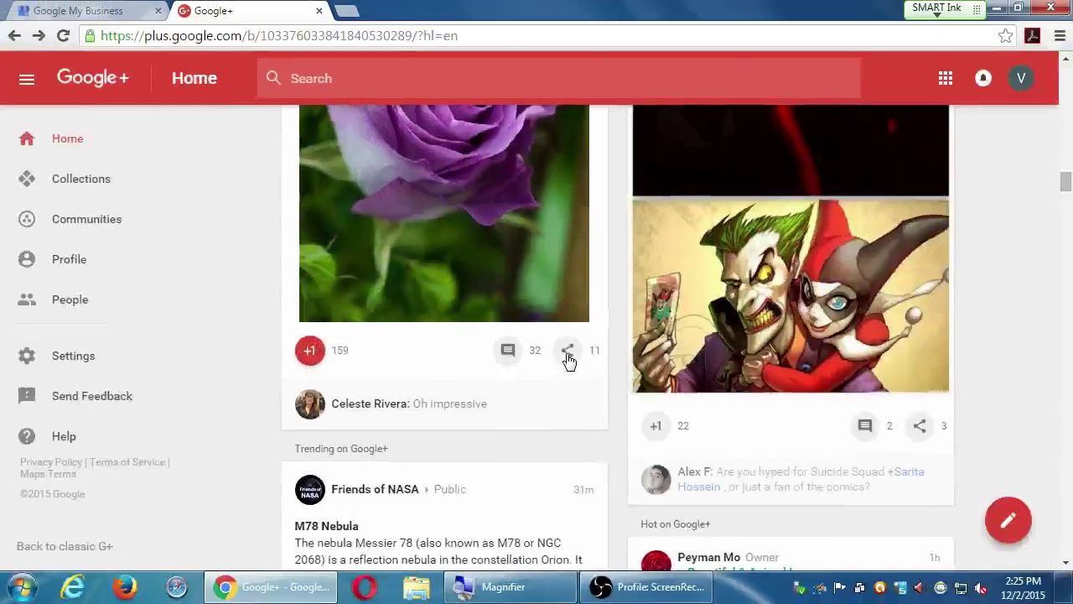
# Open the profile of the Beautiful Ice Cream Tulips post's author to examine the follow option, and return to the home stream.
pyautogui.scroll(6, 568, 310)
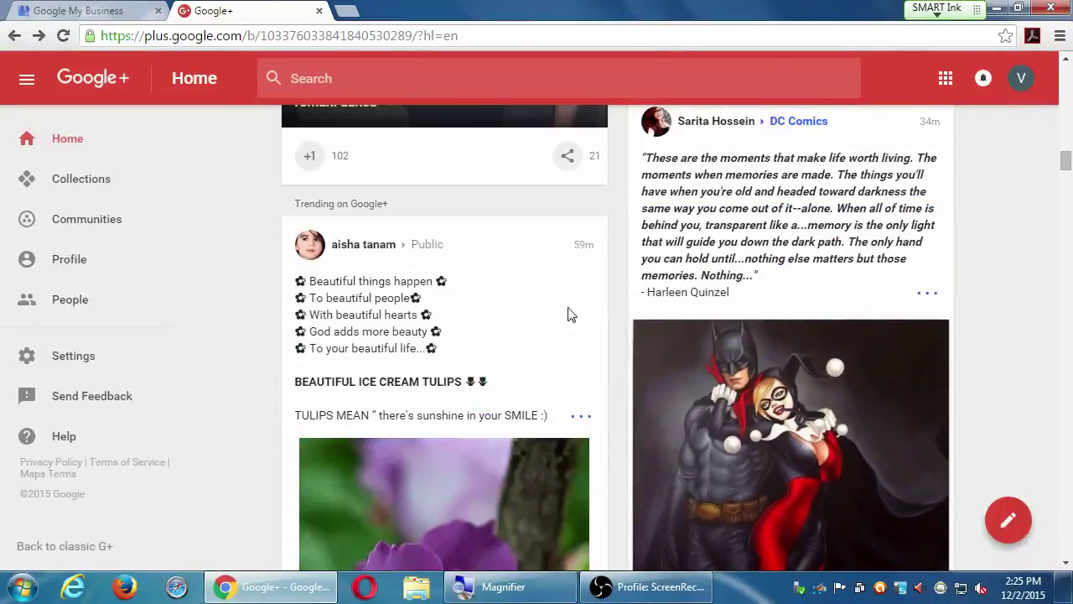
pyautogui.click(310, 250)
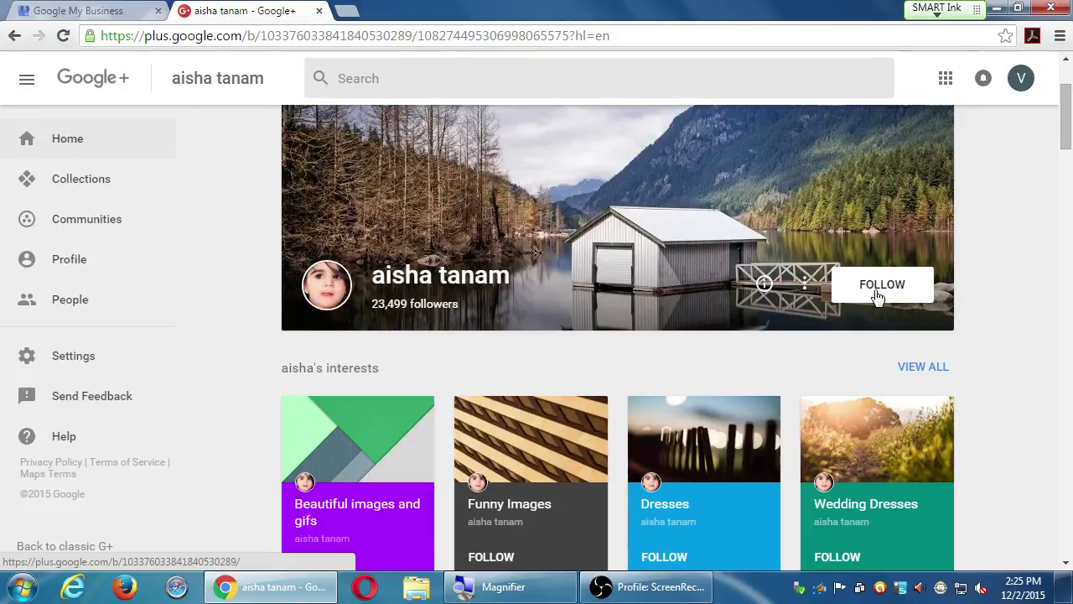
pyautogui.press('super+plus')
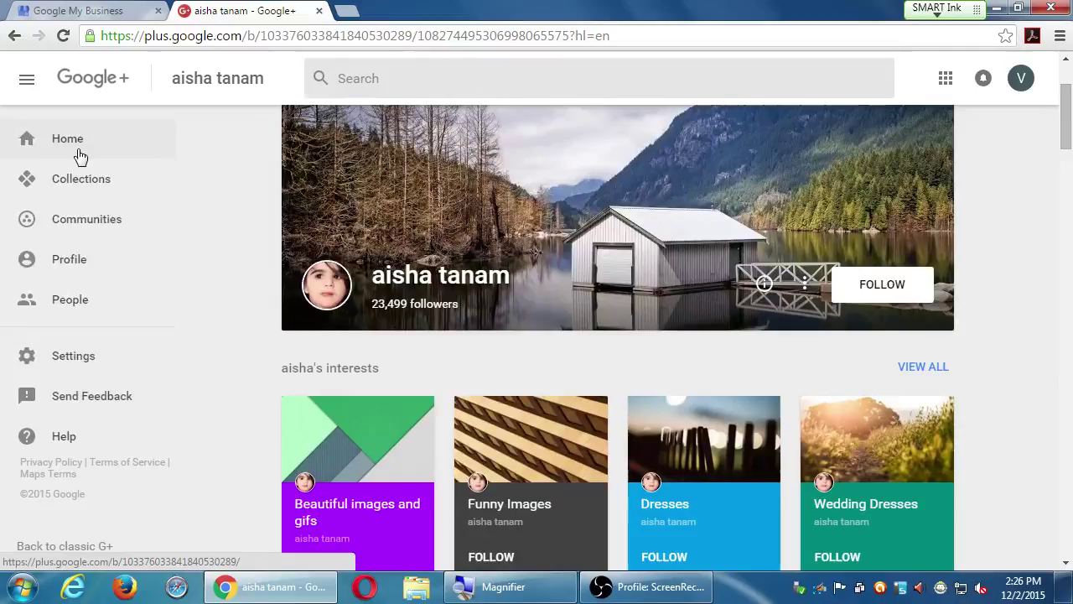
pyautogui.click(78, 151)
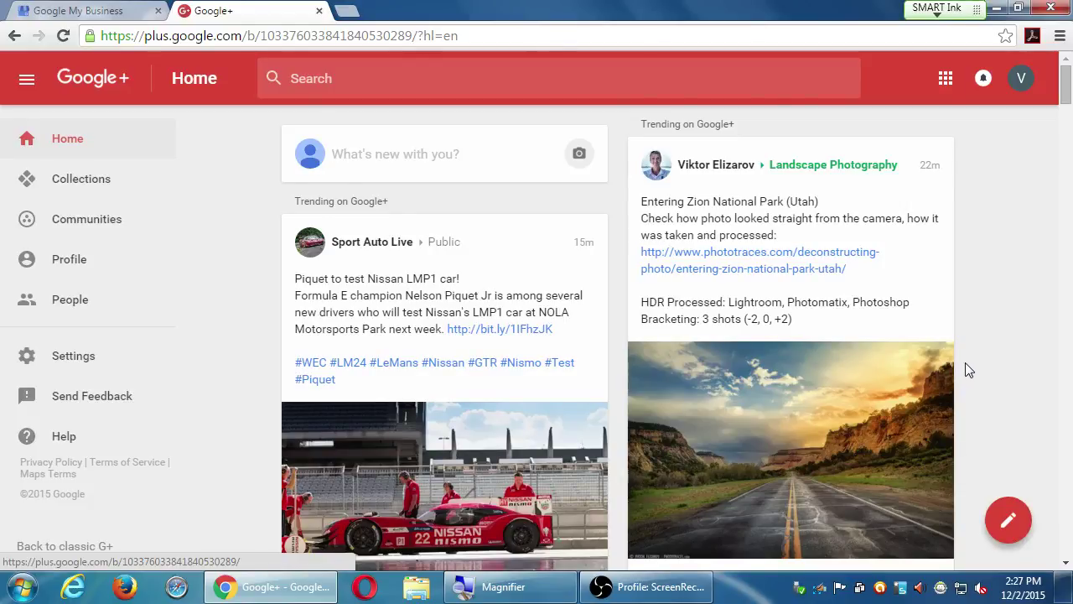
# Browse down the trending posts in the home stream to the black panther photo and the white peacock post.
pyautogui.scroll(-9, 965, 363)
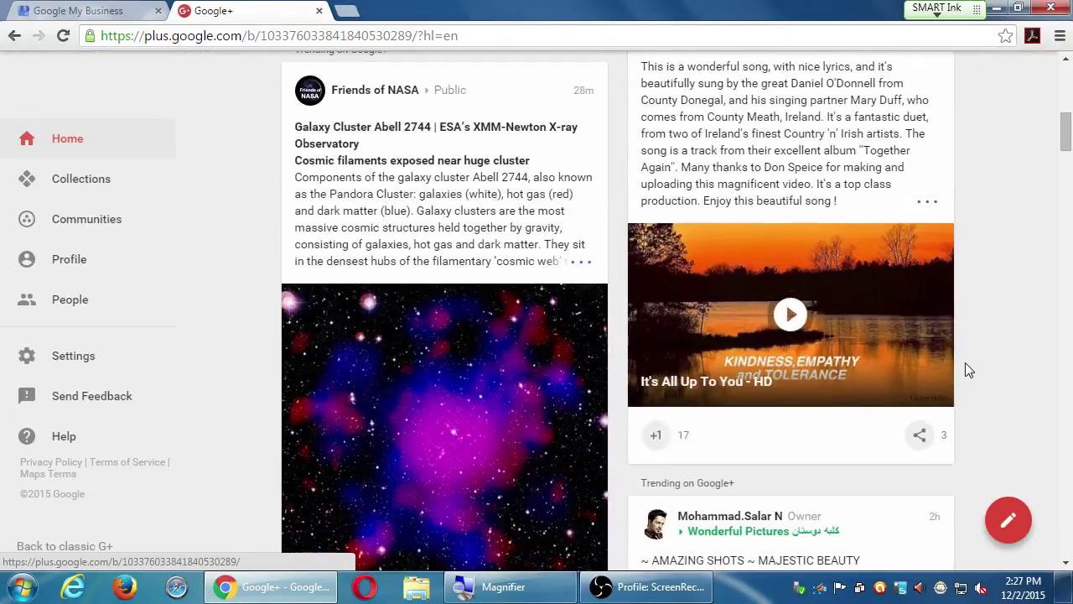
pyautogui.scroll(-7, 965, 363)
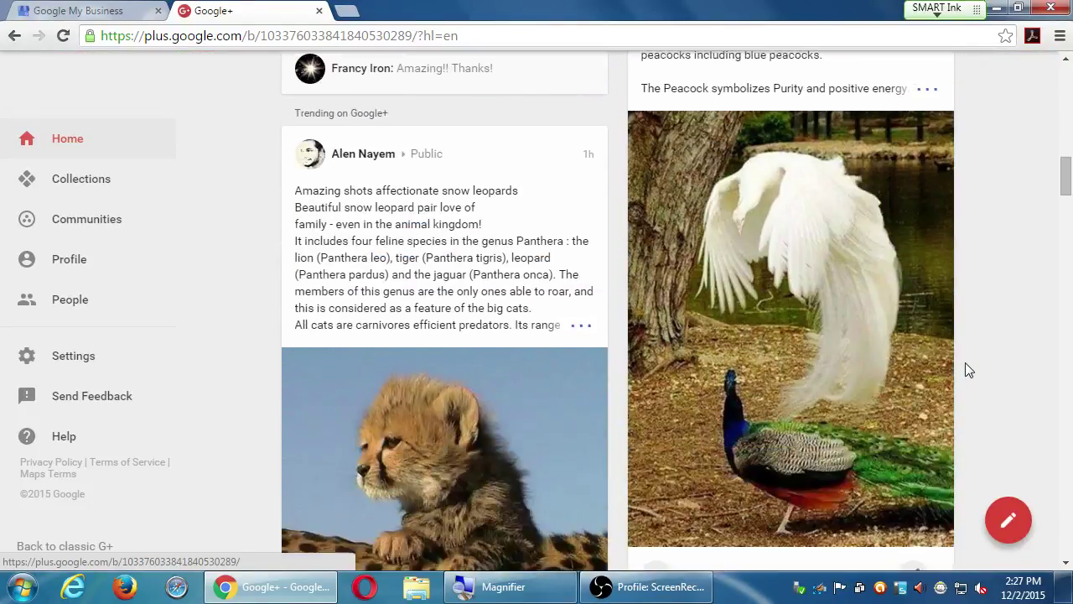
pyautogui.scroll(-11, 965, 369)
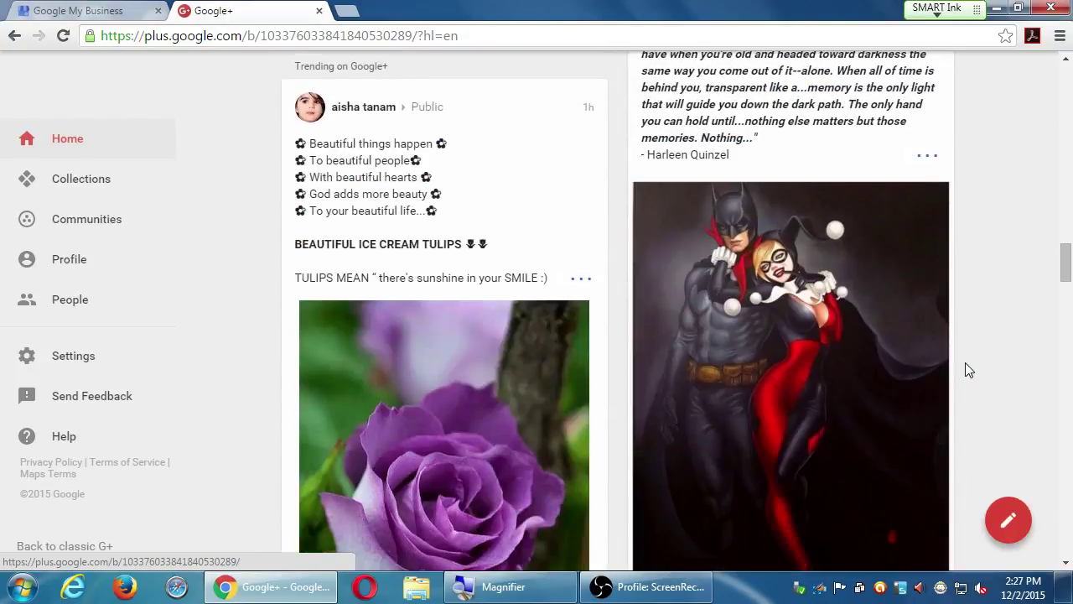
pyautogui.scroll(-12, 965, 368)
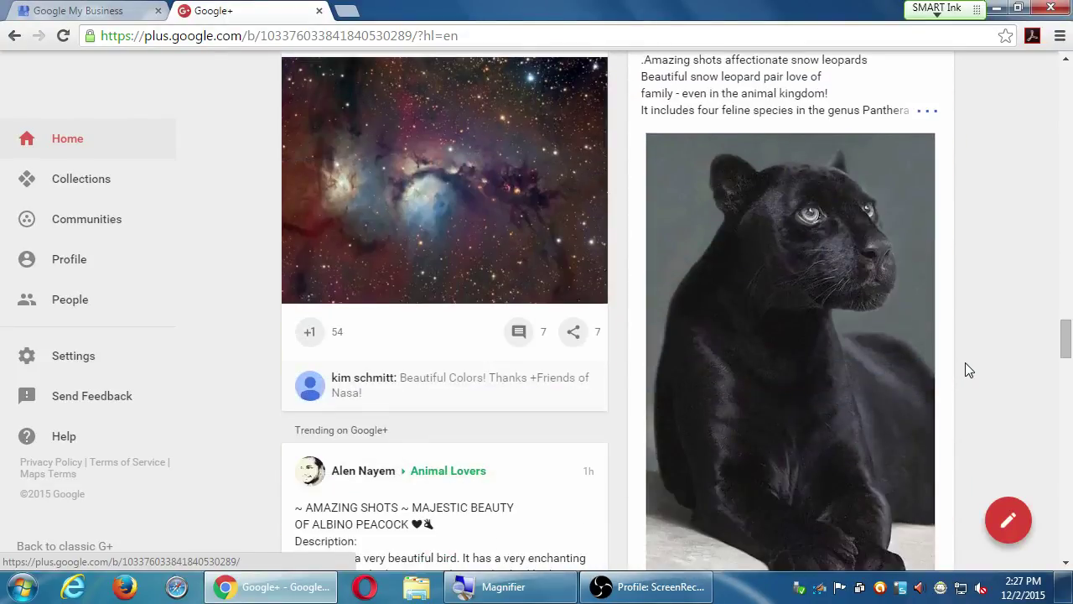
pyautogui.scroll(-2, 965, 369)
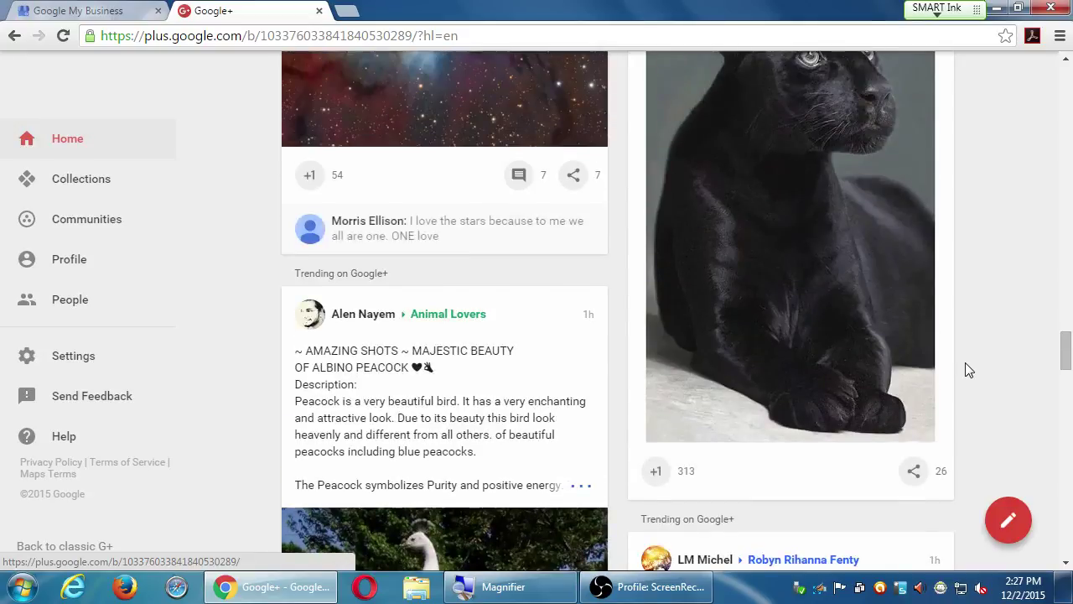
pyautogui.scroll(2, 965, 363)
pyautogui.scroll(1, 965, 370)
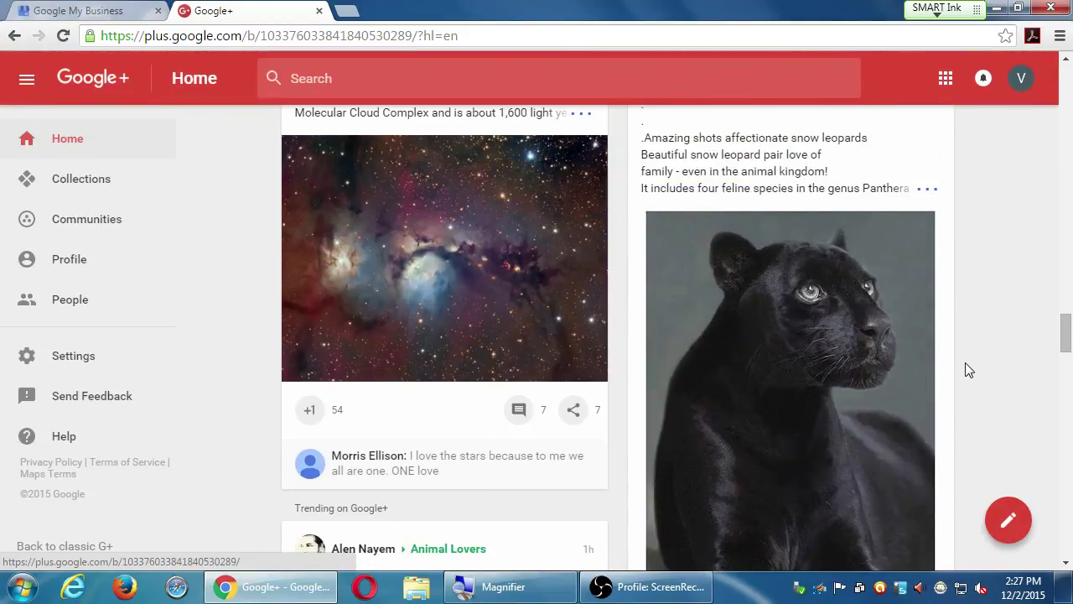
pyautogui.scroll(-5, 969, 370)
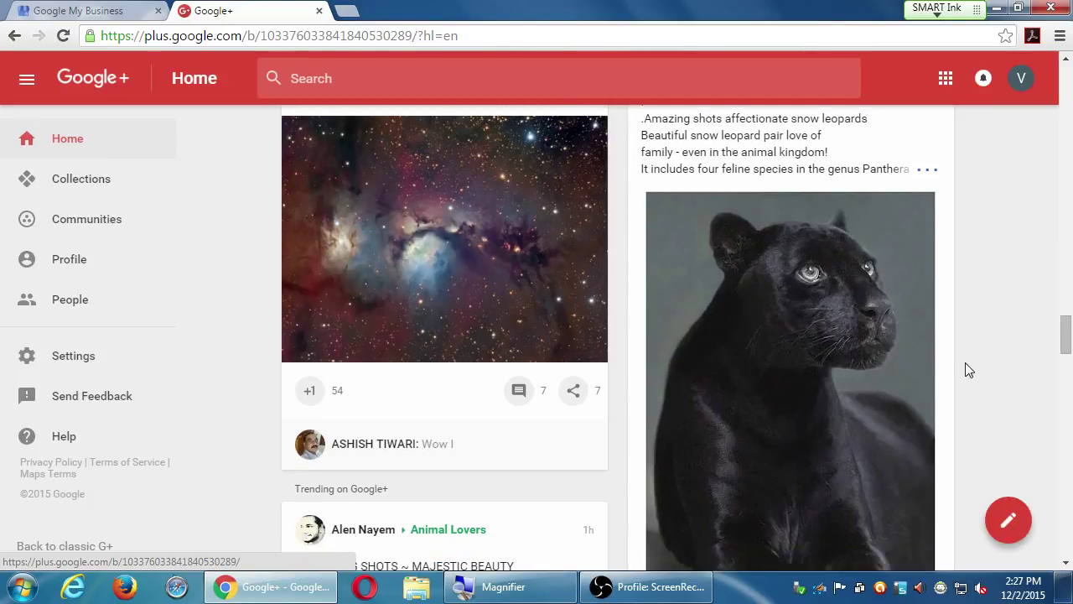
pyautogui.scroll(-10, 968, 370)
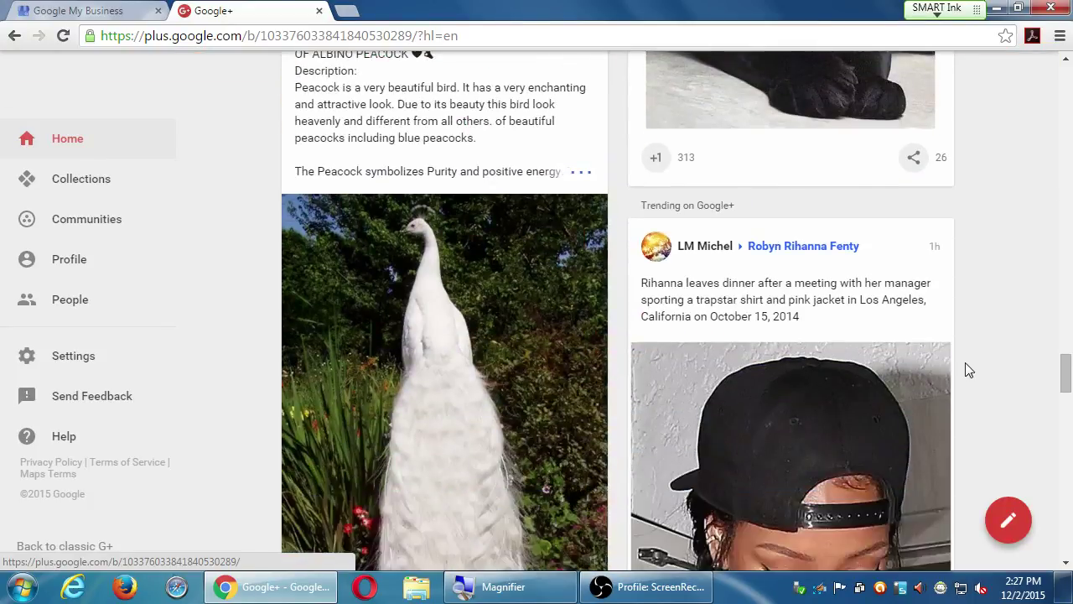
# Browse past the Chevrolet Camaro Z-28 post to the Hofburg Palace Vienna post and examine its author and where it was shared.
pyautogui.scroll(-2, 961, 367)
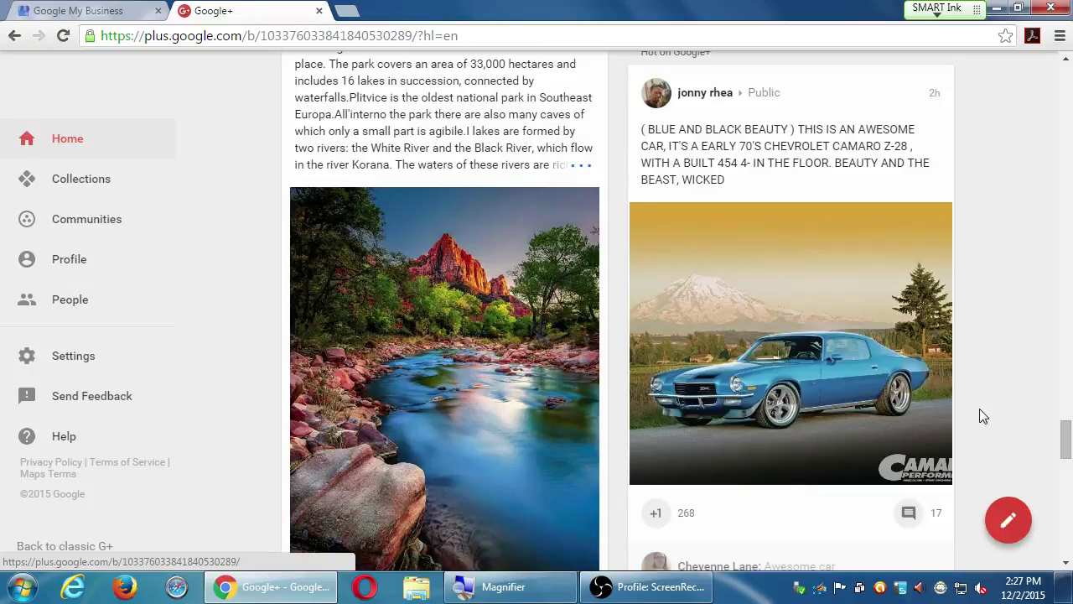
pyautogui.scroll(-7, 918, 395)
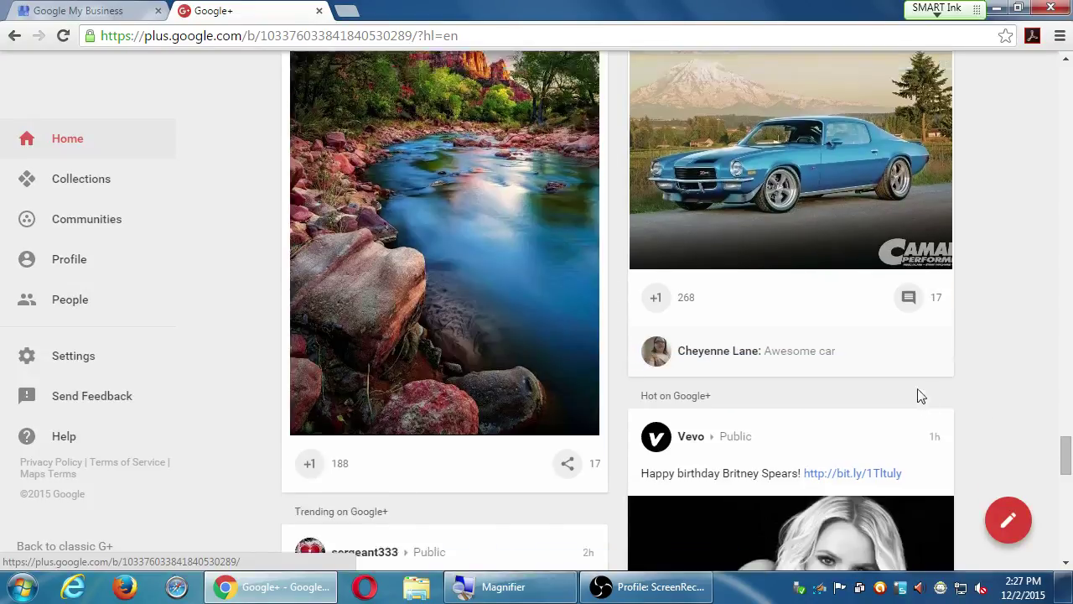
pyautogui.scroll(-12, 663, 346)
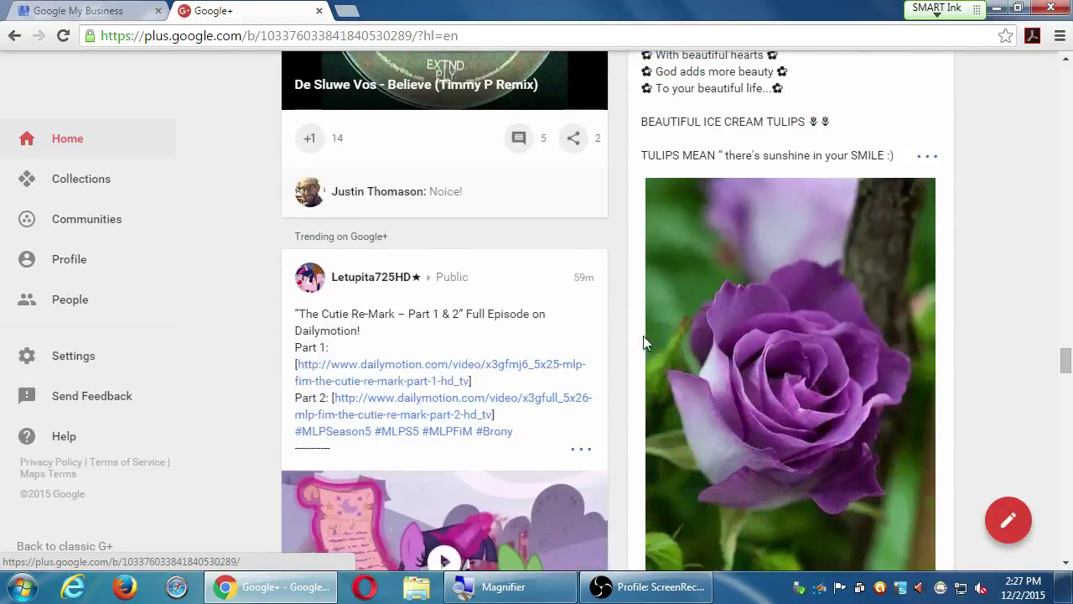
pyautogui.scroll(-5, 646, 327)
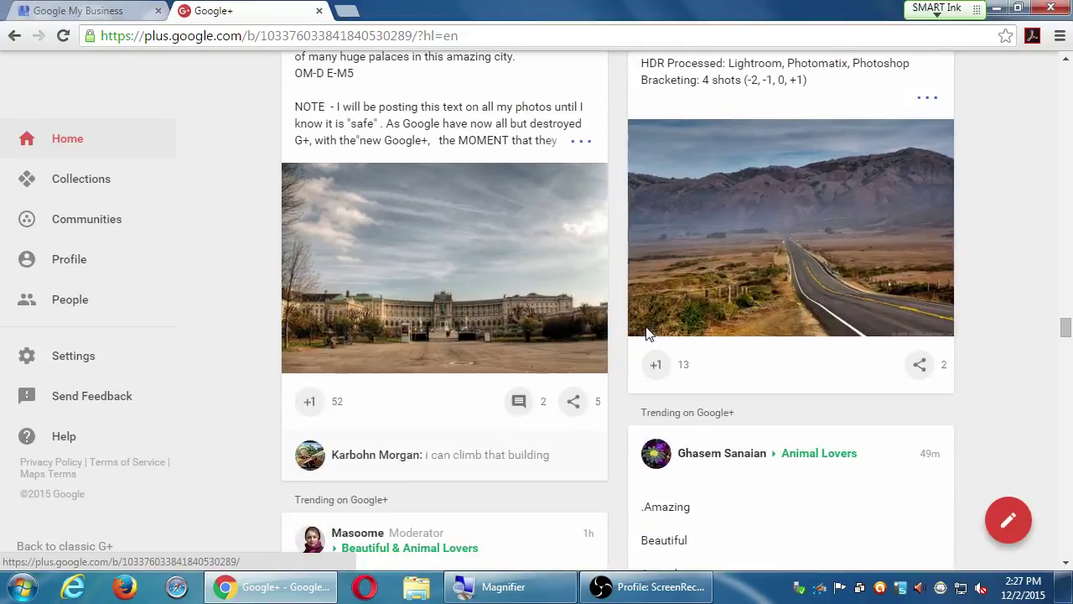
pyautogui.scroll(3, 646, 327)
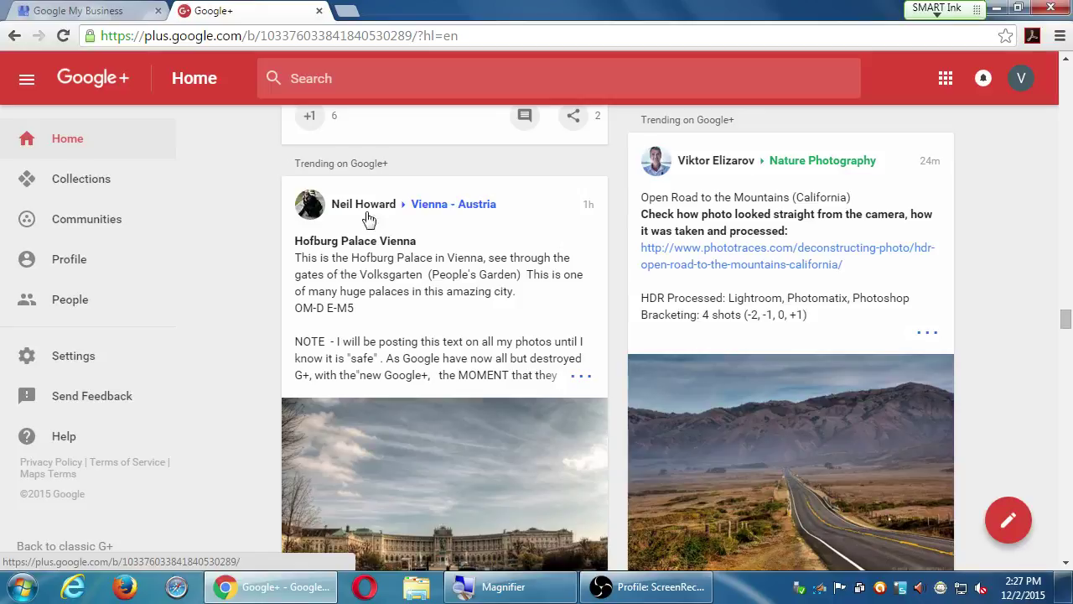
pyautogui.scroll(-3, 386, 243)
pyautogui.scroll(2, 395, 279)
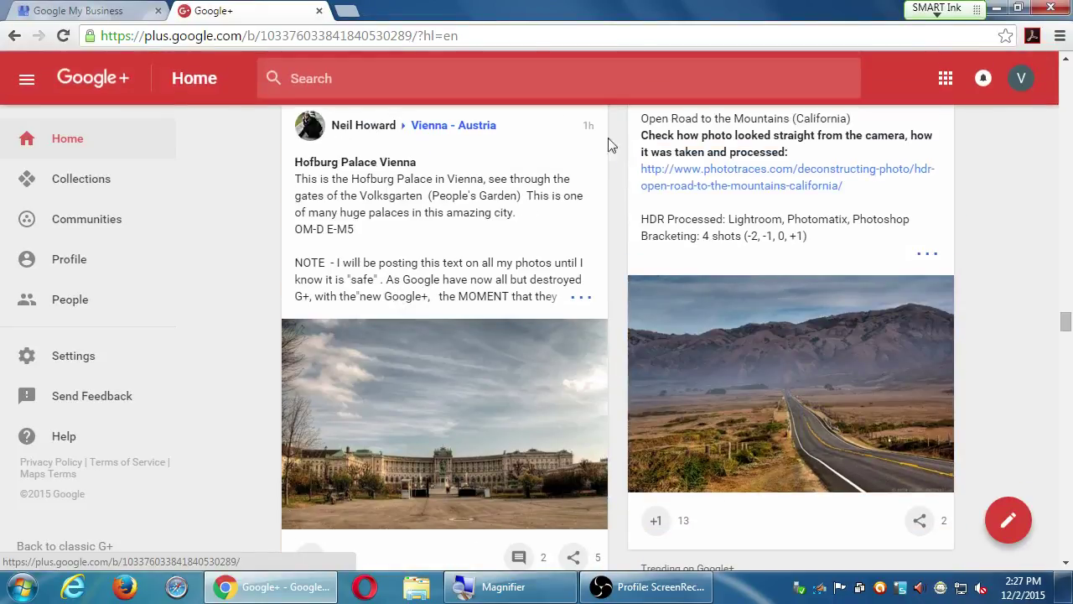
# Examine the wolf photo post shared in the Animal Lovers community, including its text, +1, share option and comment.
pyautogui.scroll(-4, 833, 323)
pyautogui.scroll(-5, 831, 318)
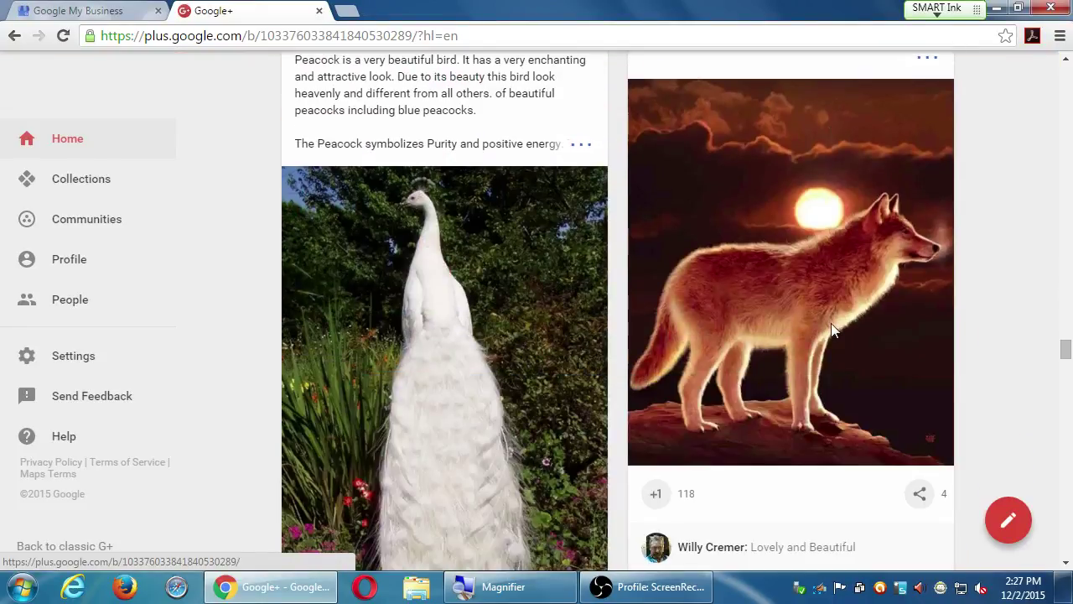
pyautogui.scroll(2, 817, 289)
pyautogui.scroll(1, 817, 285)
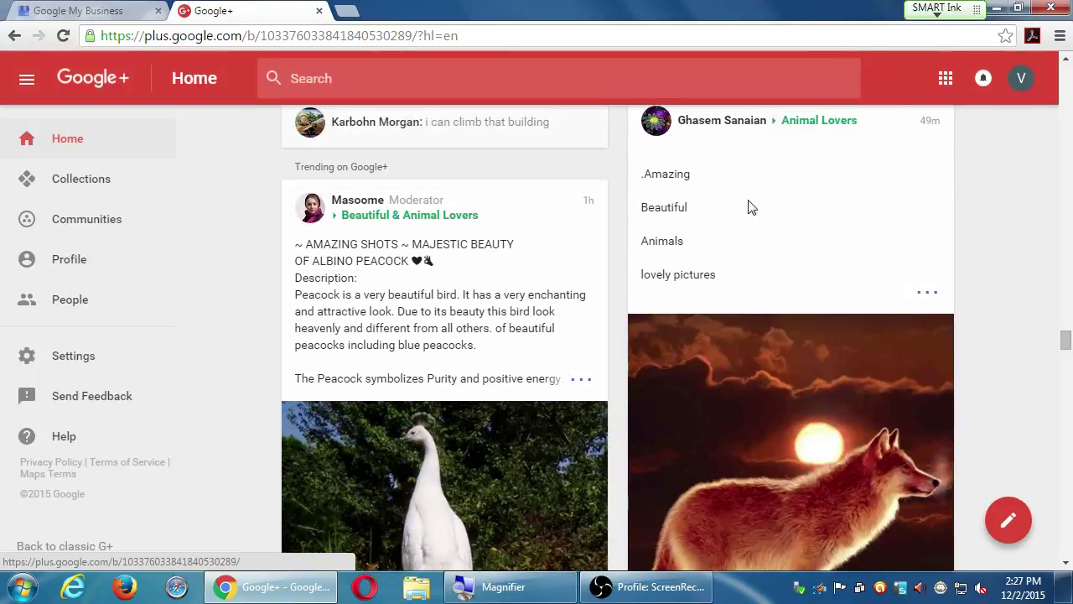
pyautogui.scroll(-2, 854, 401)
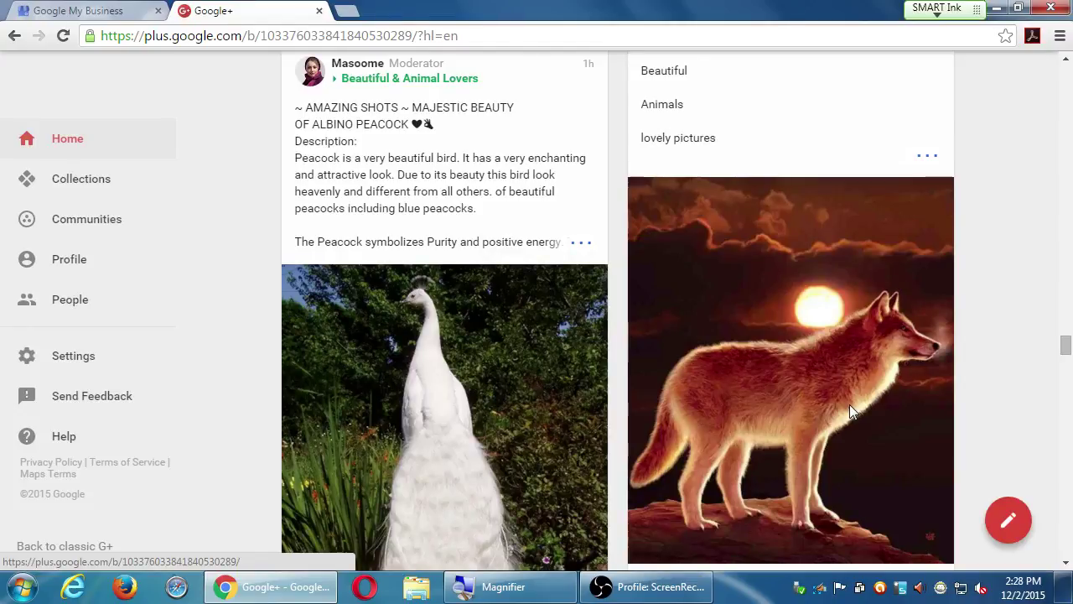
pyautogui.scroll(-2, 847, 404)
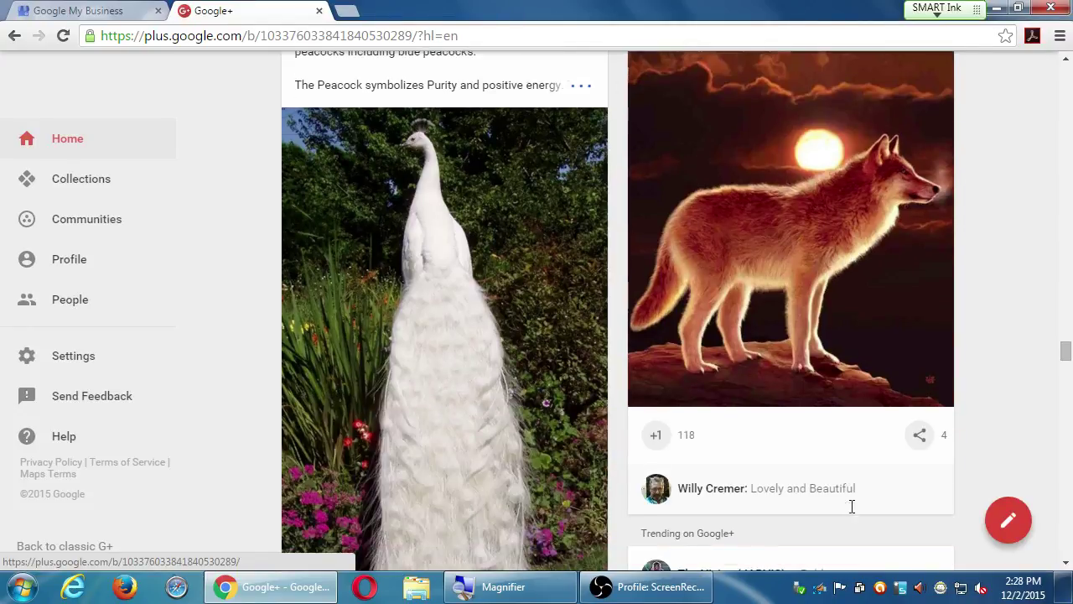
# Browse the Captain America Civil War post and the posts below it, and return to the beginning of the home stream.
pyautogui.scroll(-6, 852, 507)
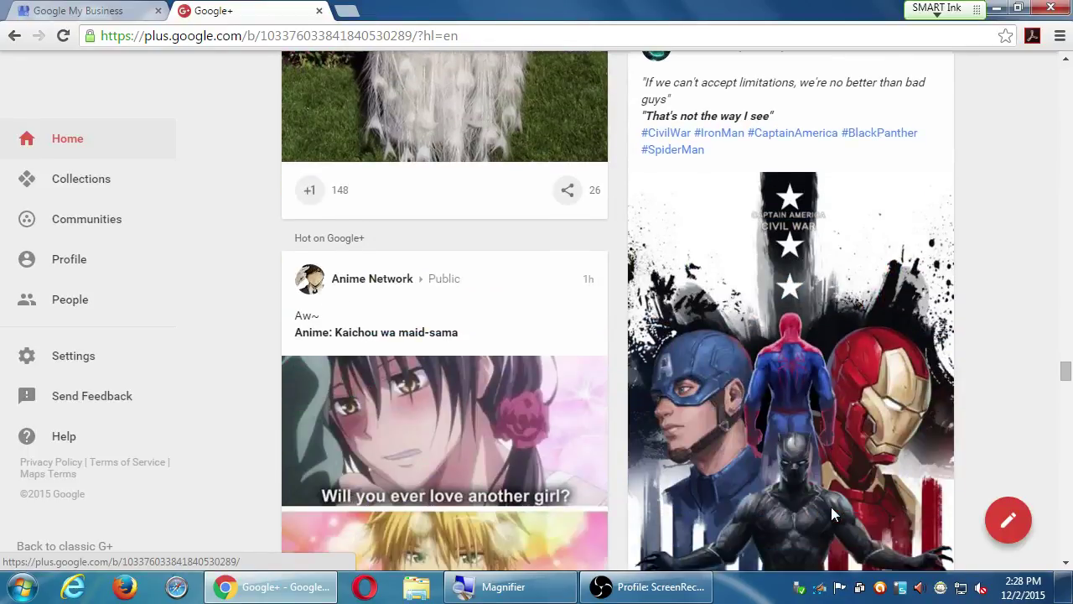
pyautogui.scroll(4, 831, 507)
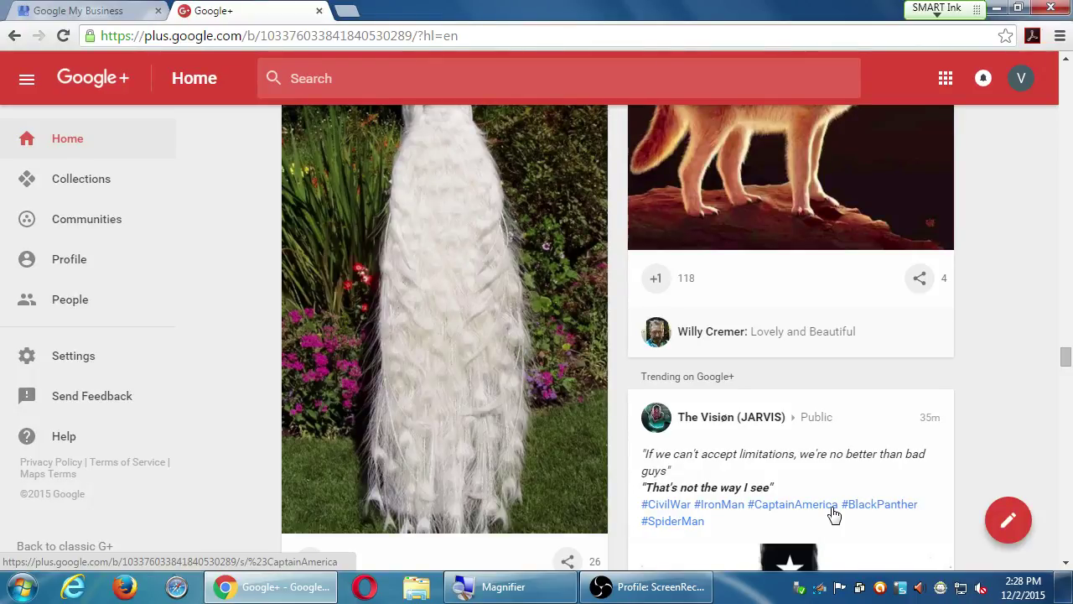
pyautogui.scroll(-6, 810, 511)
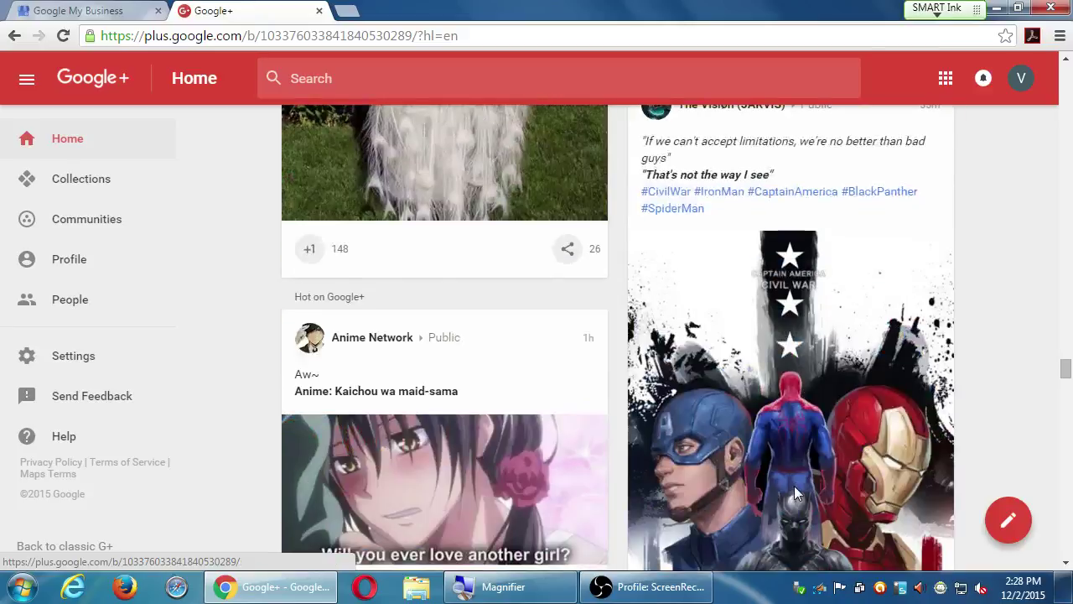
pyautogui.scroll(-10, 799, 468)
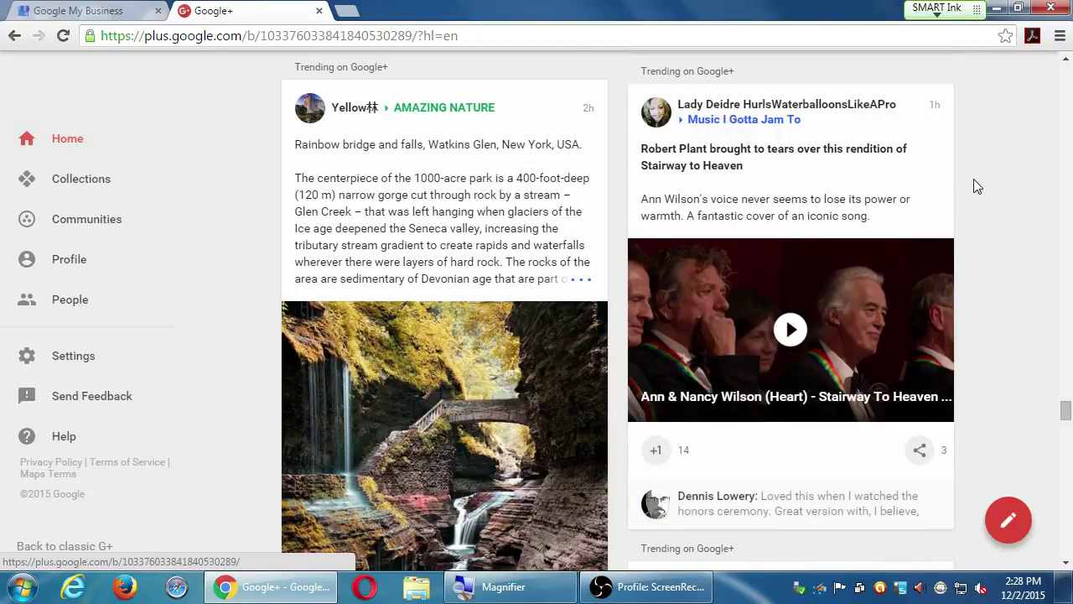
pyautogui.press('Home')
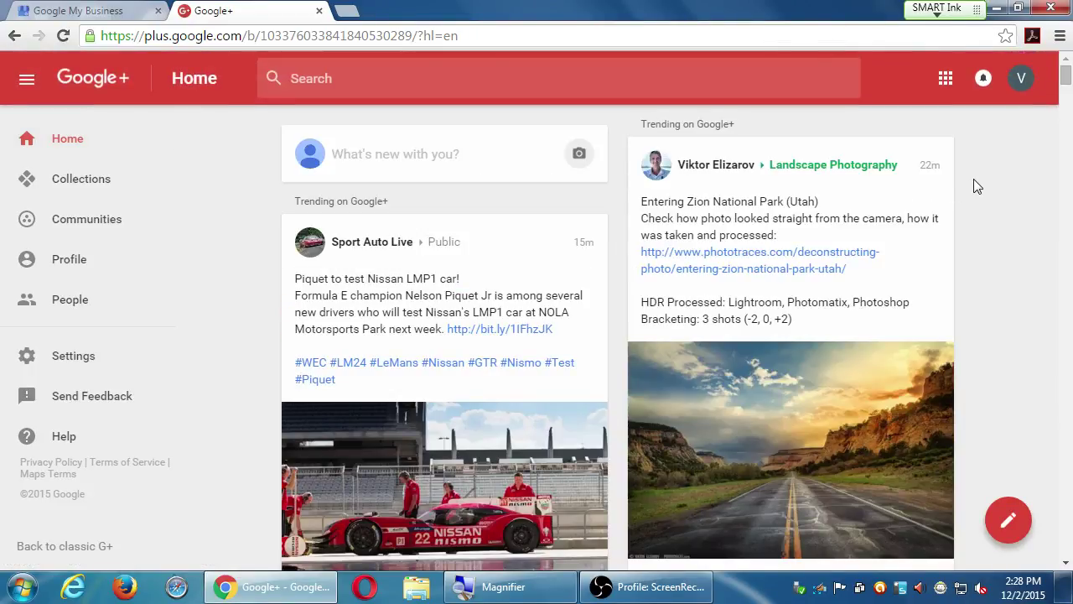
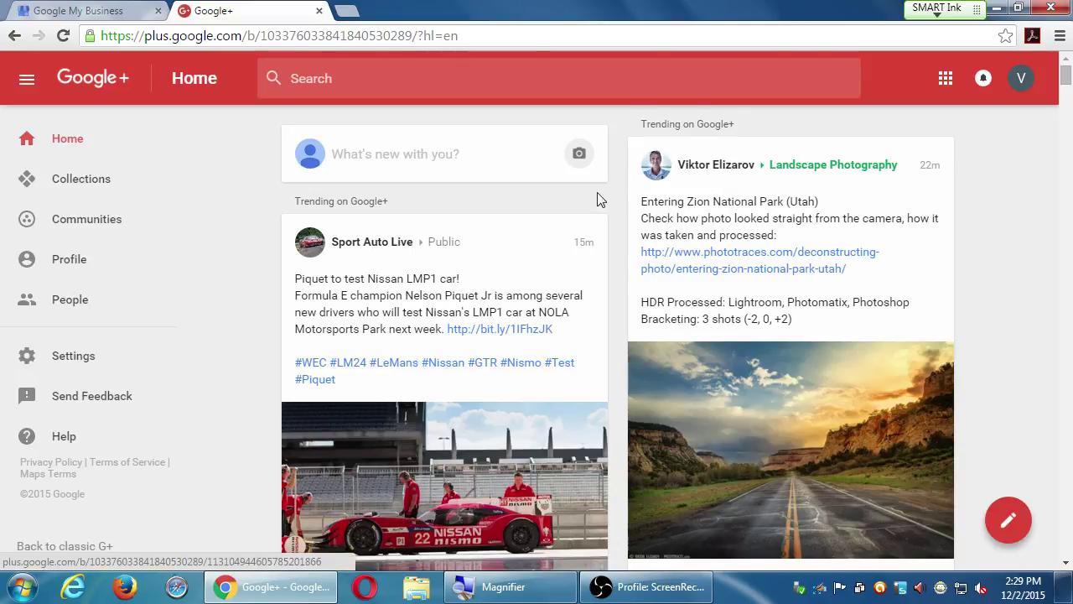
# Follow the author of the Entering Zion National Park post from their profile and dismiss the notice about adding to circles.
pyautogui.click(659, 170)
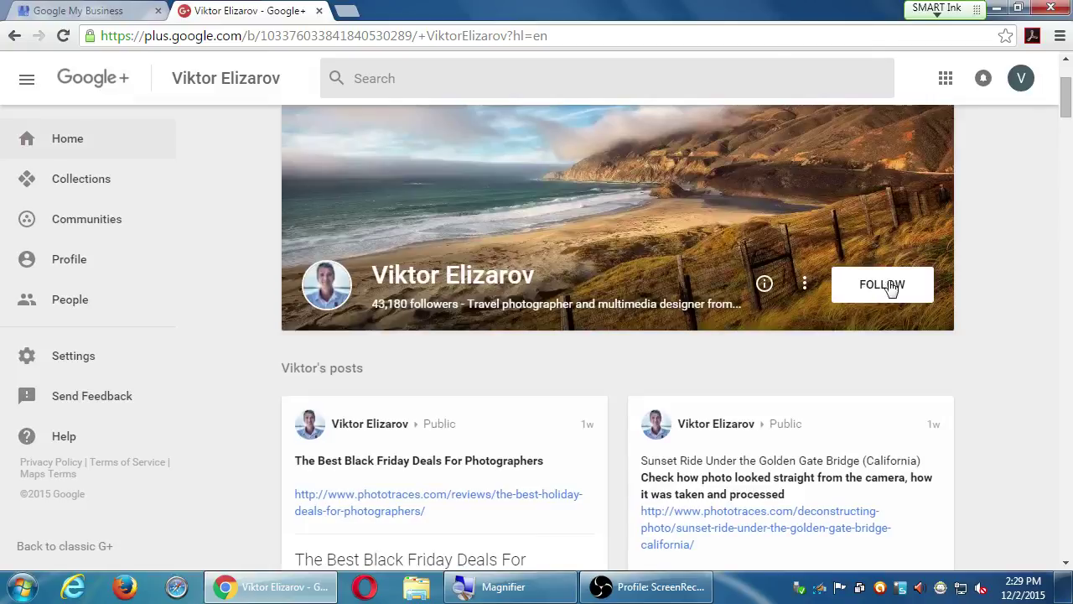
pyautogui.click(887, 285)
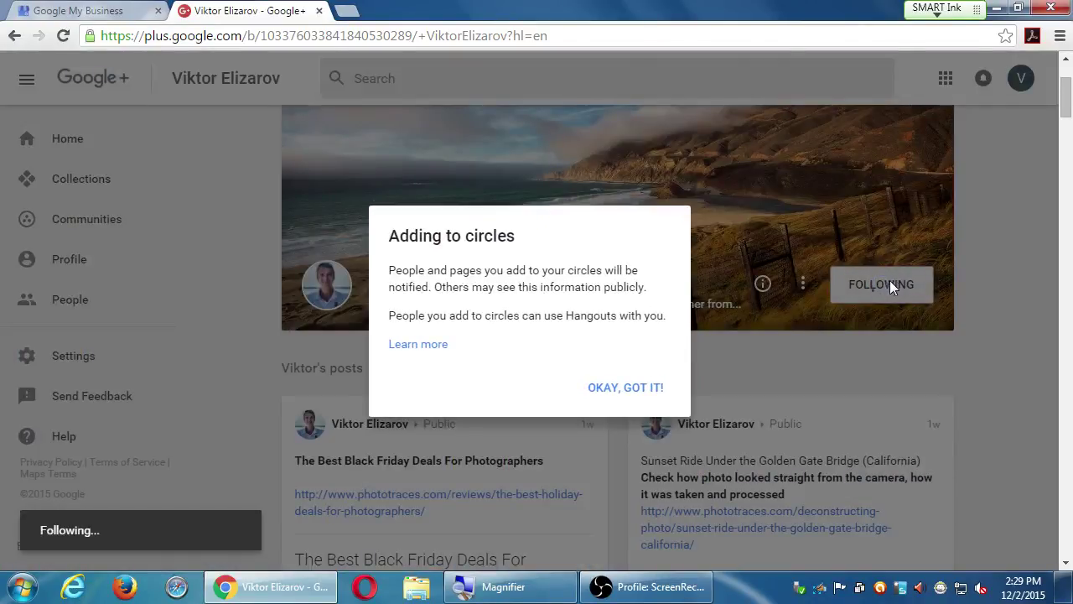
pyautogui.click(638, 389)
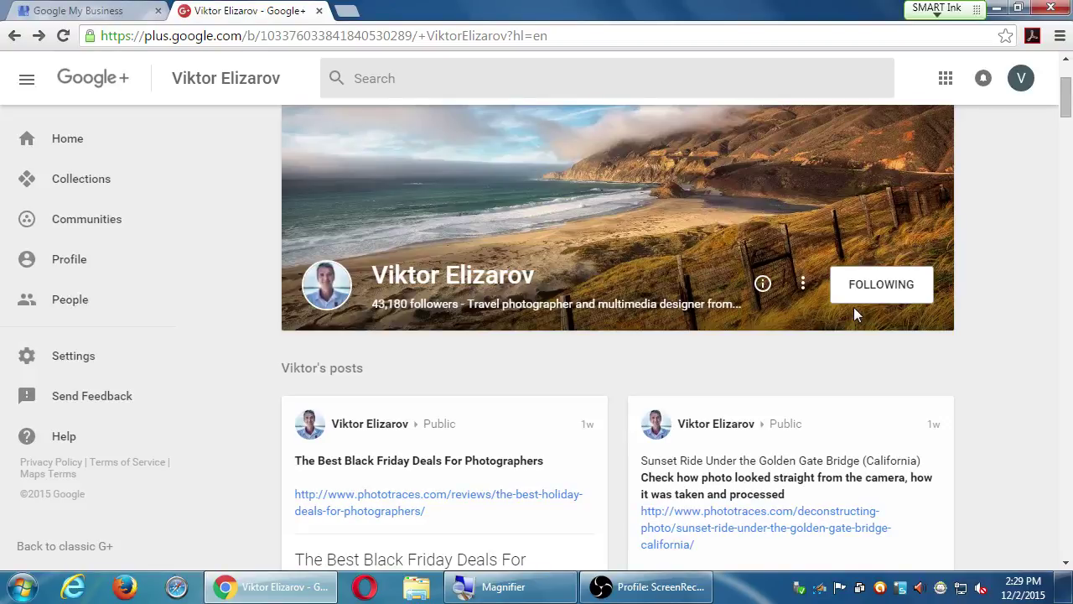
# Expand the comments of the Sunset Ride Under the Golden Gate Bridge post and read through them.
pyautogui.scroll(-7, 854, 314)
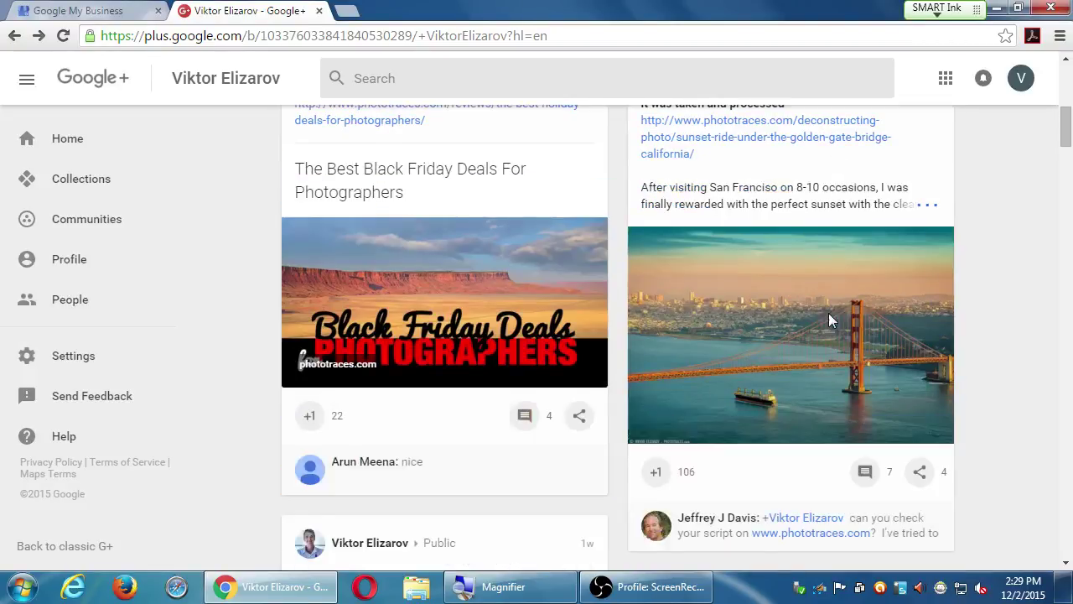
pyautogui.scroll(1, 763, 337)
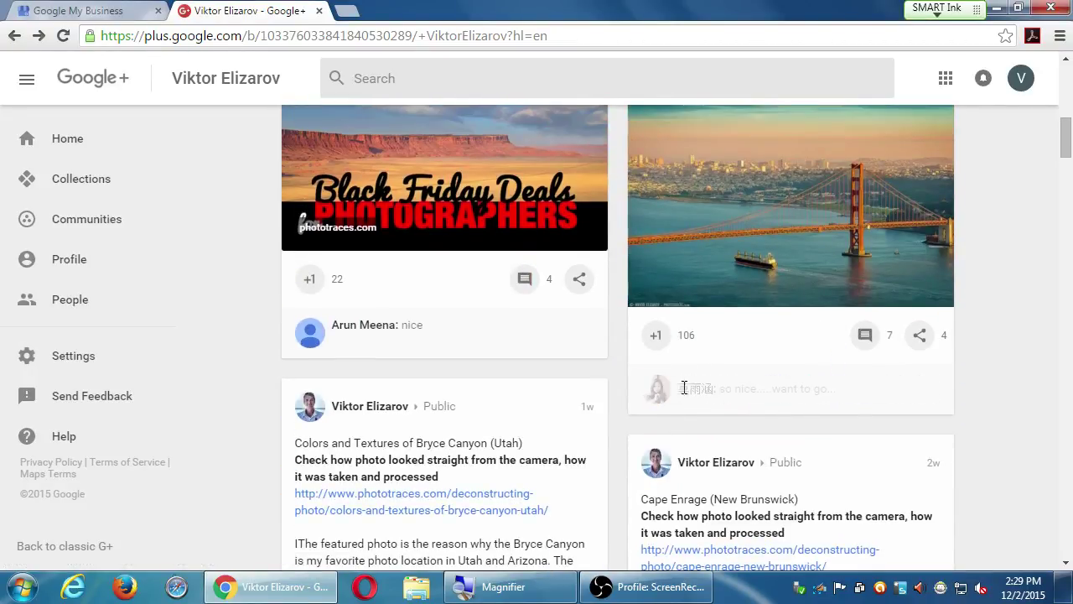
pyautogui.scroll(2, 755, 469)
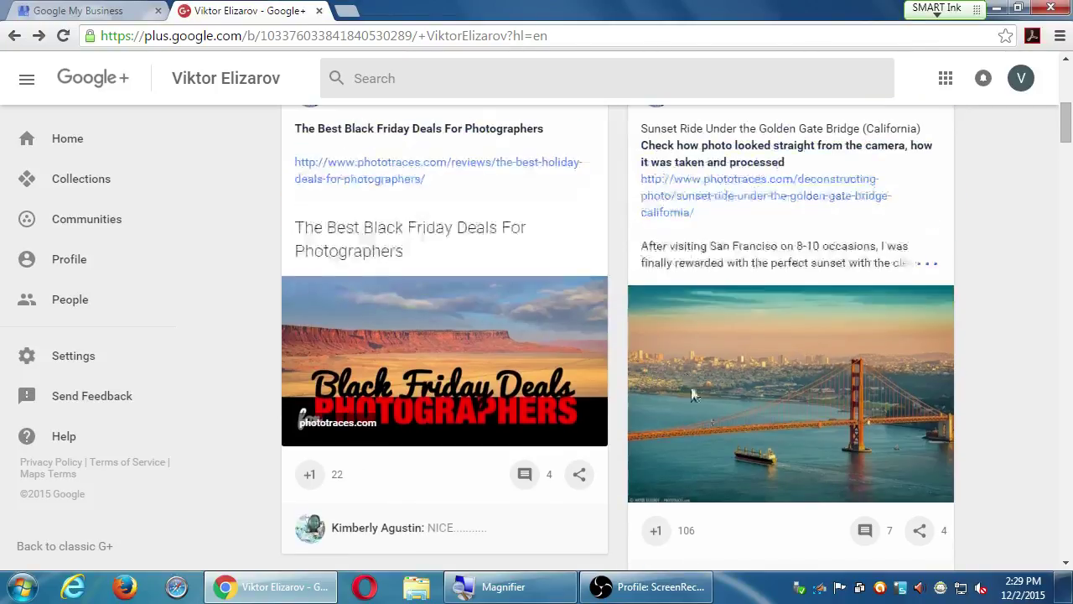
pyautogui.click(780, 513)
pyautogui.scroll(-5, 746, 491)
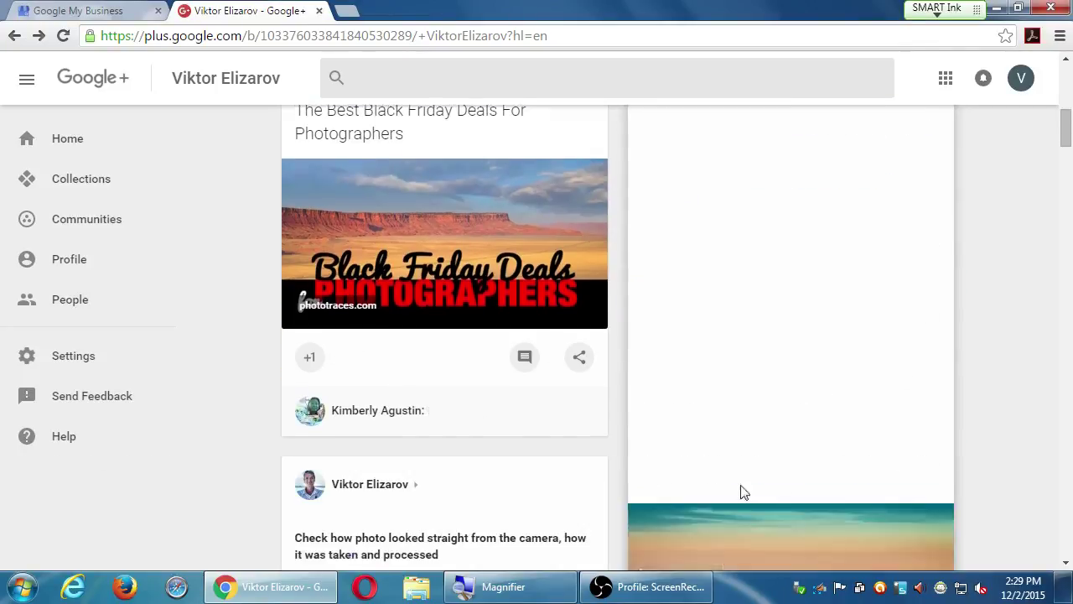
pyautogui.scroll(-4, 839, 491)
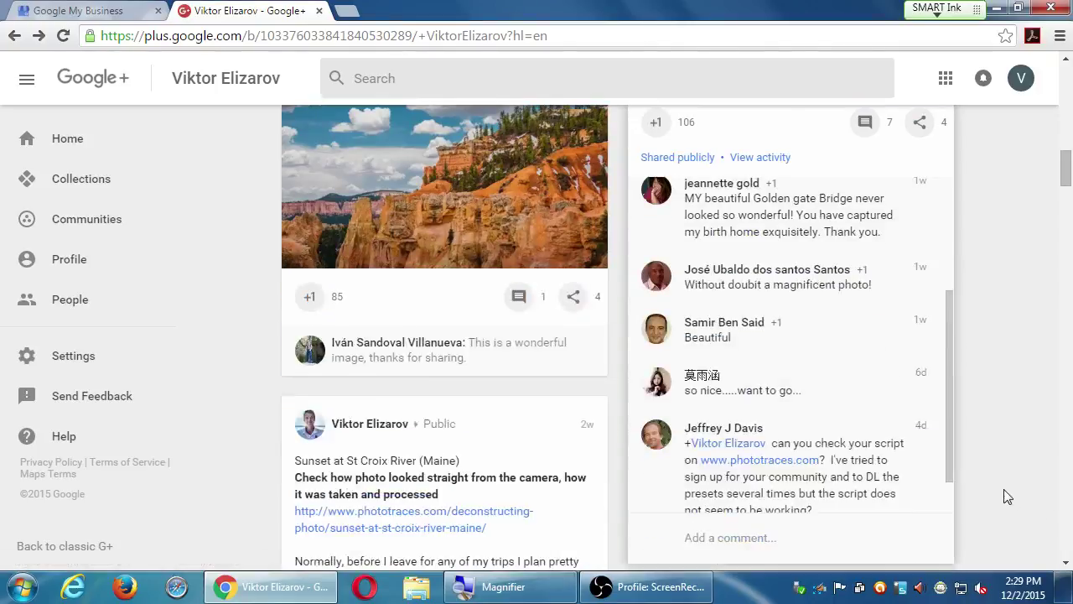
# Open the profile of the commenter who asks about the phototraces.com script and follow that person.
pyautogui.click(659, 359)
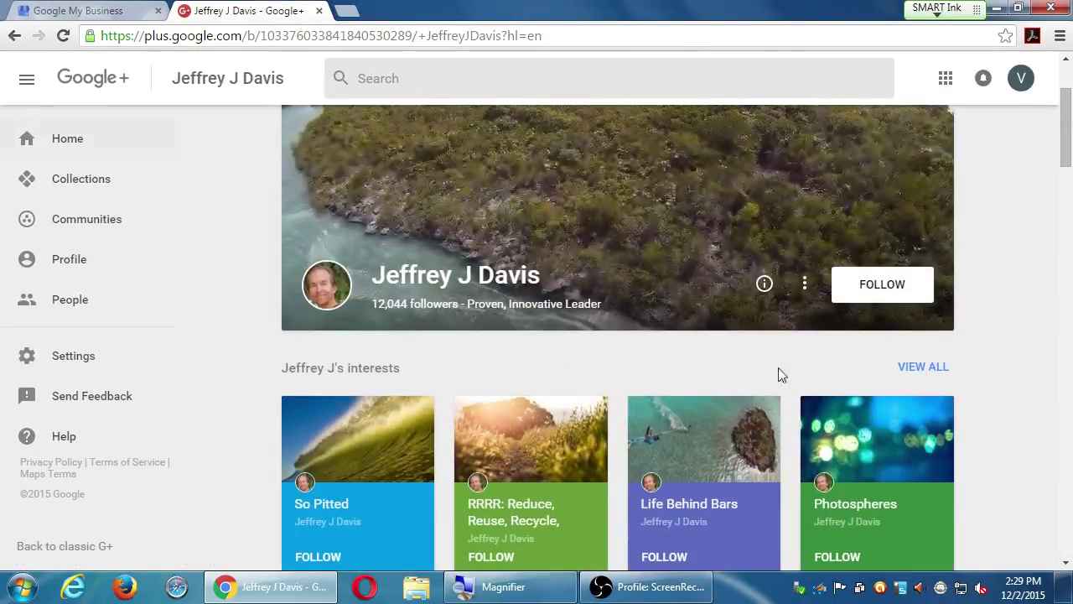
pyautogui.click(892, 295)
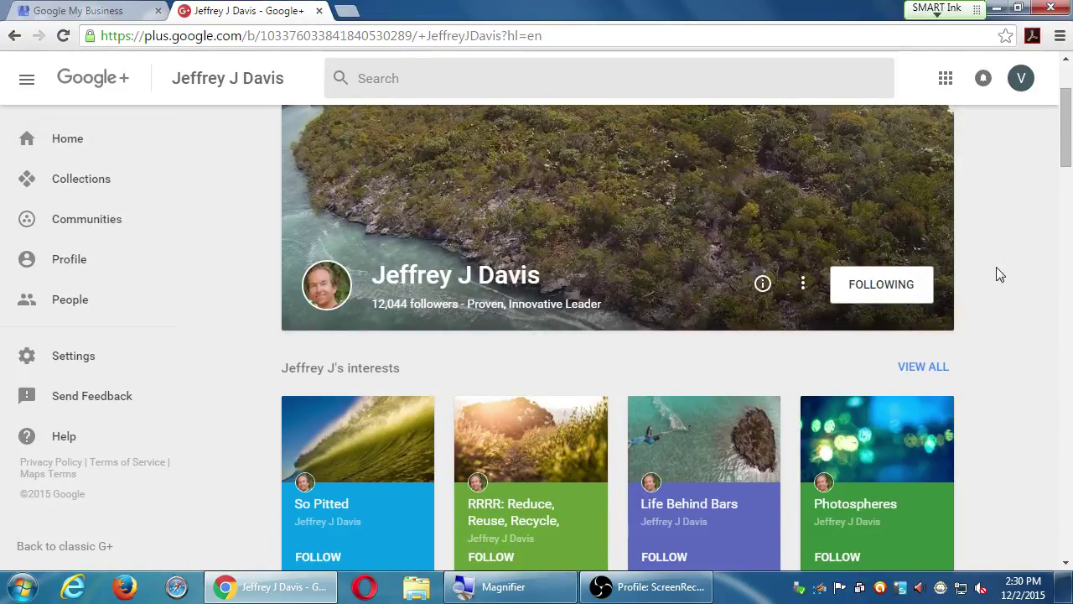
pyautogui.press('super+plus')
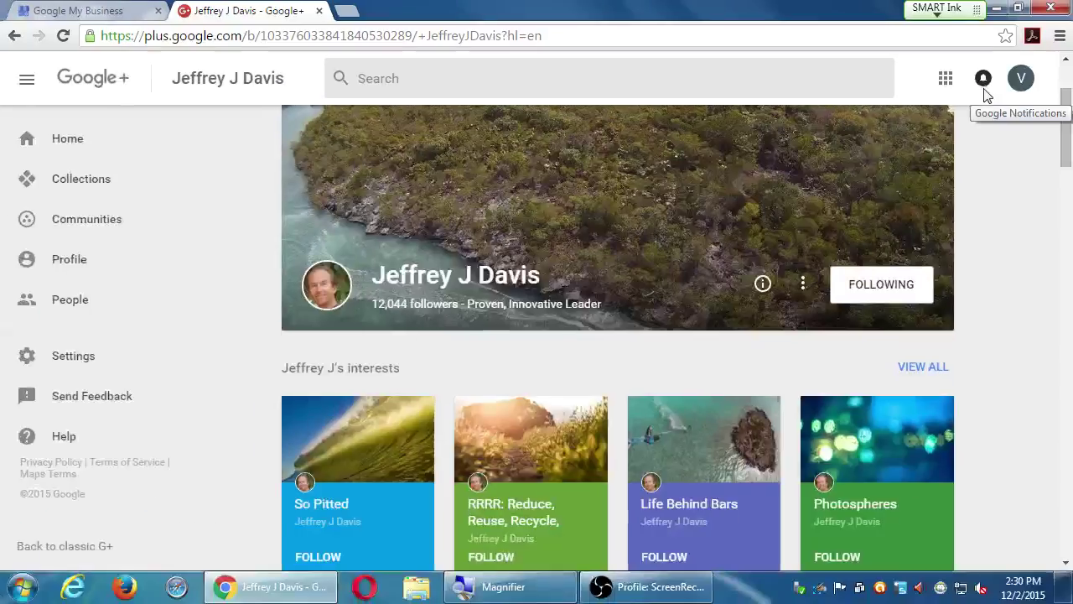
# Check the Google notifications, and go back to the home stream to look over its newest posts.
pyautogui.click(894, 156)
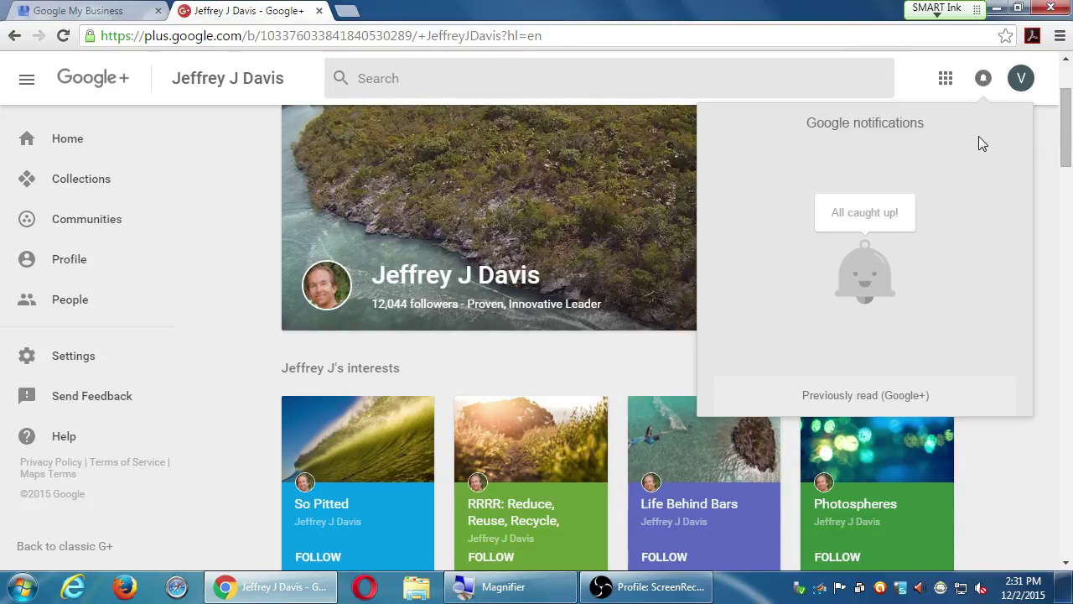
pyautogui.click(1040, 135)
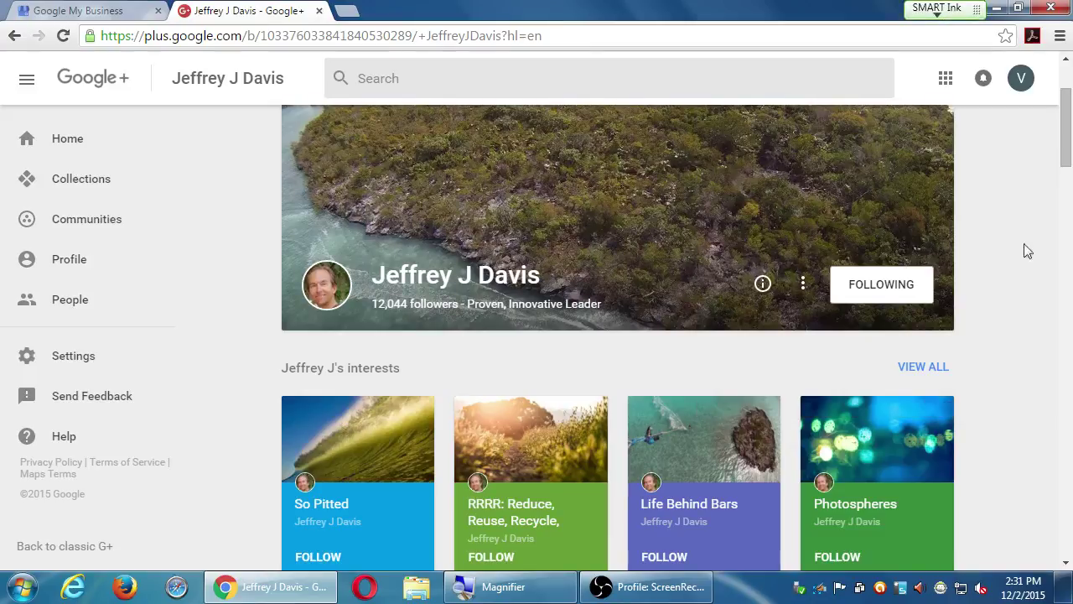
pyautogui.click(97, 147)
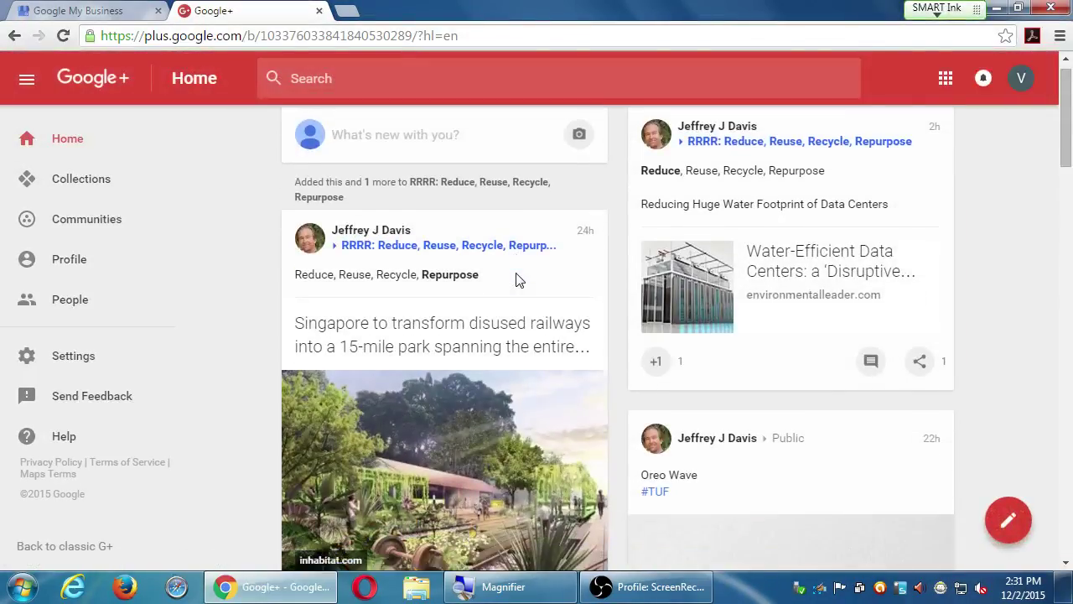
pyautogui.scroll(-5, 518, 279)
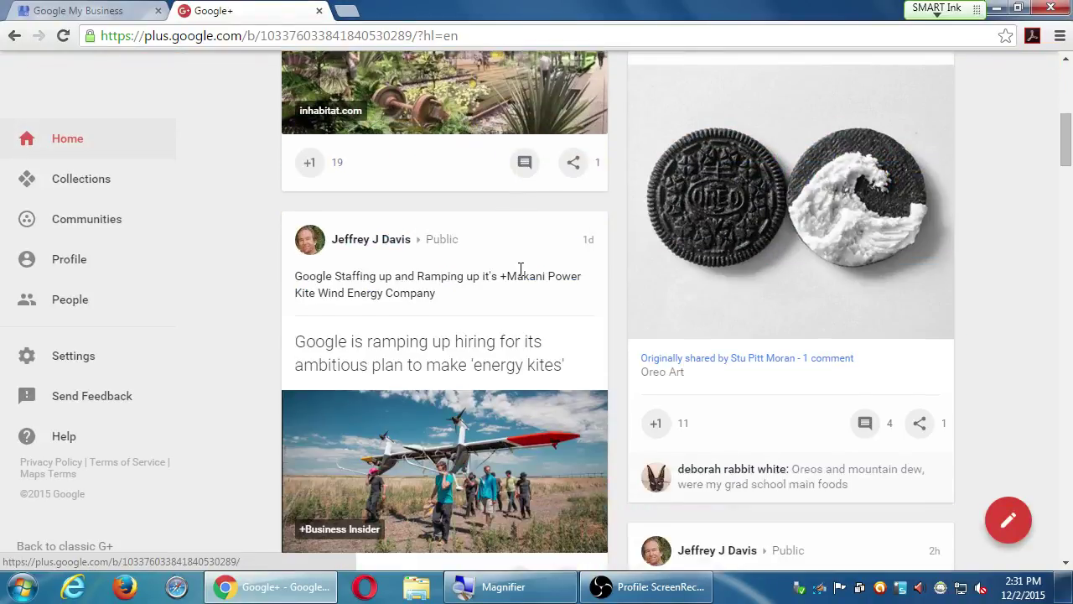
pyautogui.scroll(4, 519, 268)
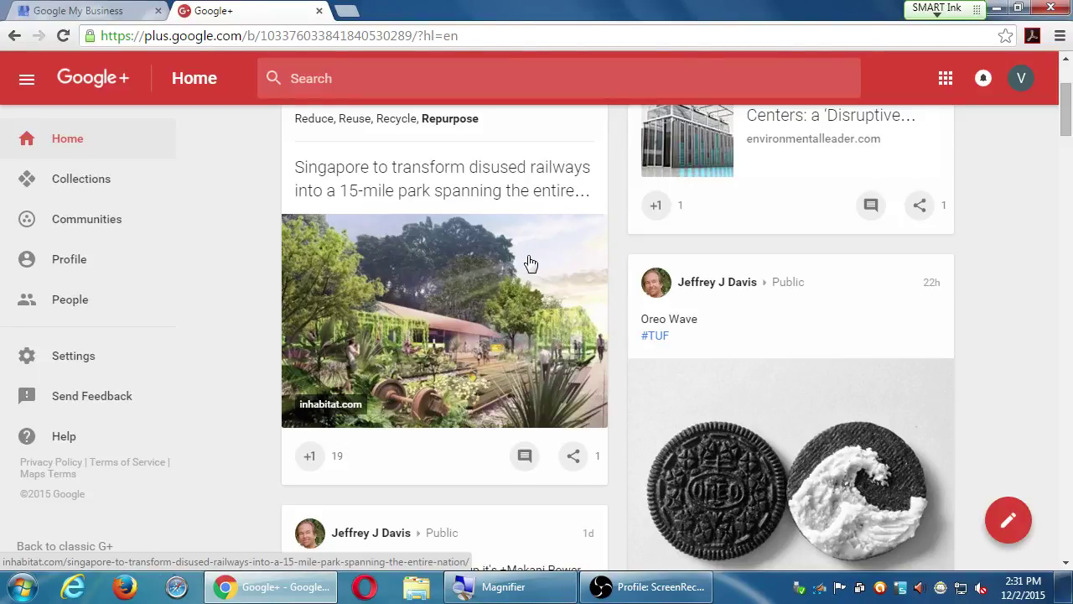
pyautogui.scroll(2, 524, 260)
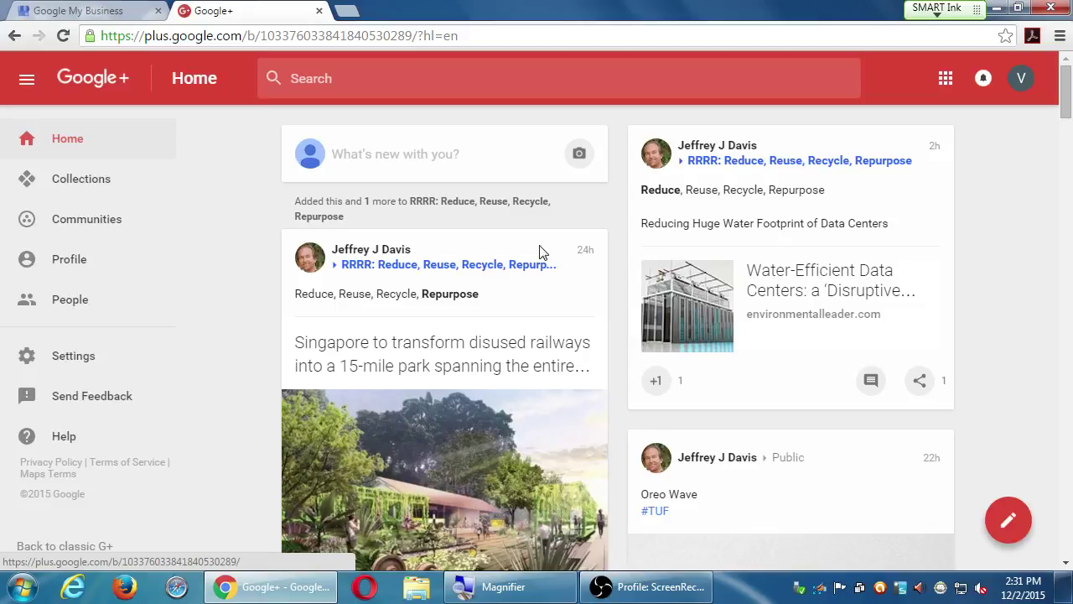
# Give a +1 to the Oreo Wave post in the home stream.
pyautogui.scroll(-4, 562, 247)
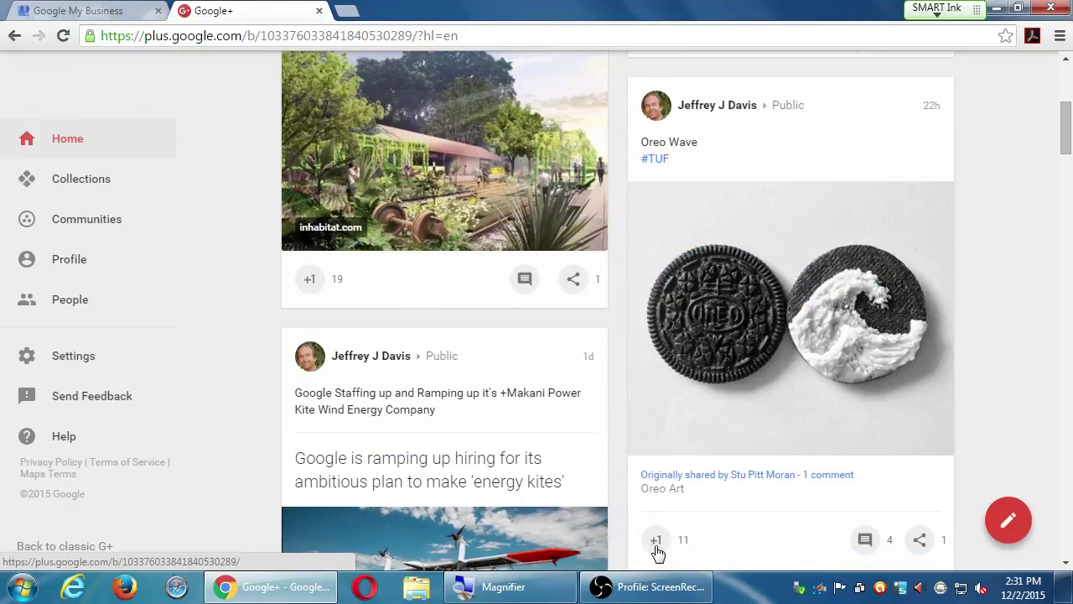
pyautogui.click(657, 547)
pyautogui.scroll(1, 977, 236)
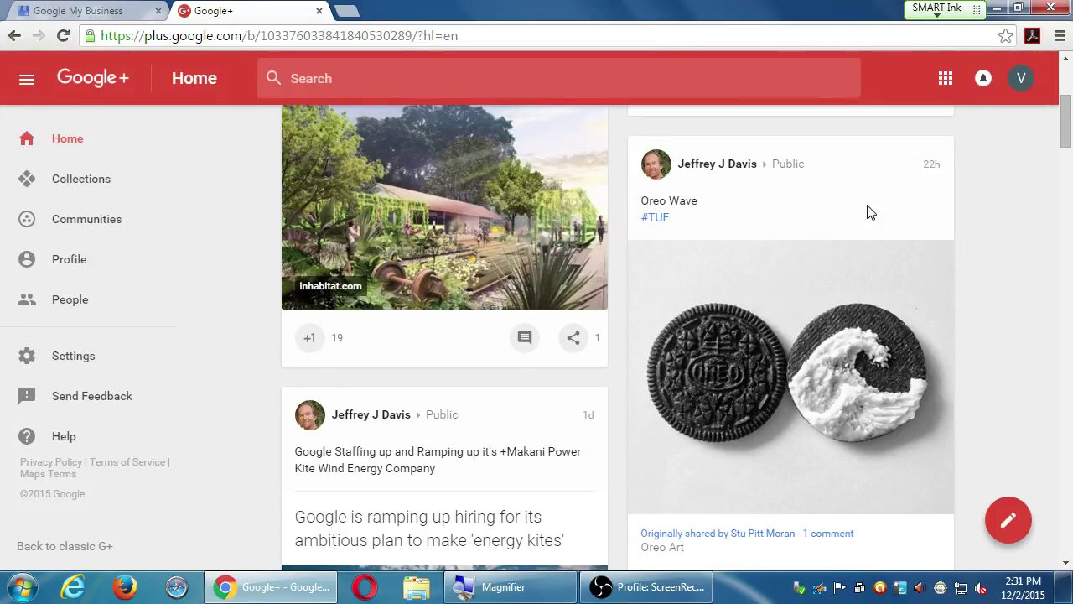
pyautogui.scroll(-2, 729, 184)
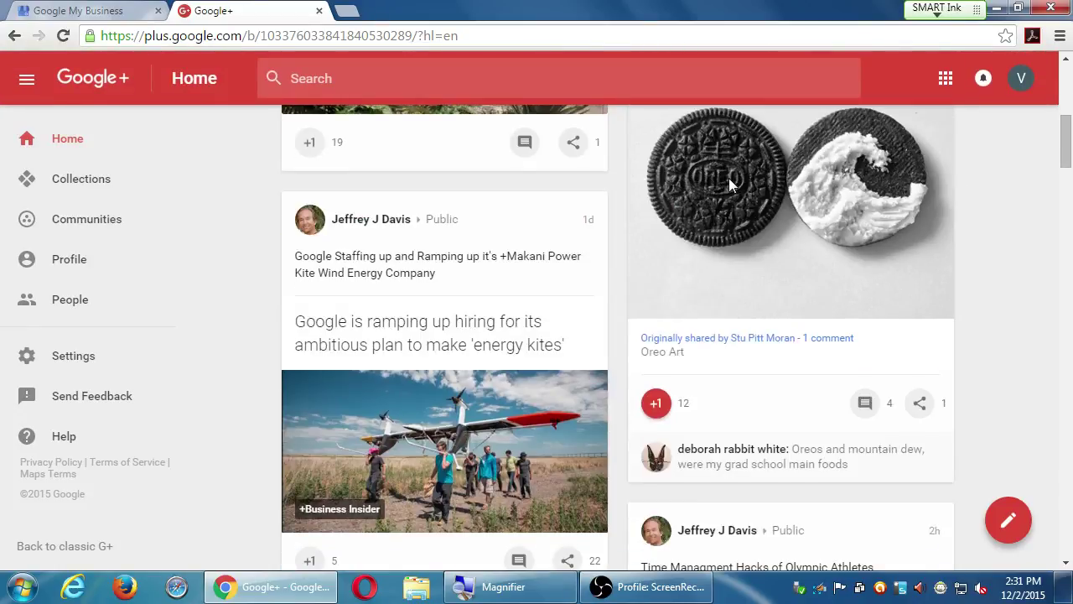
# Browse the posts below the Oreo Wave post, down to the renewable future article, and return to the beginning of the home stream.
pyautogui.scroll(-1, 265, 322)
pyautogui.scroll(-5, 269, 312)
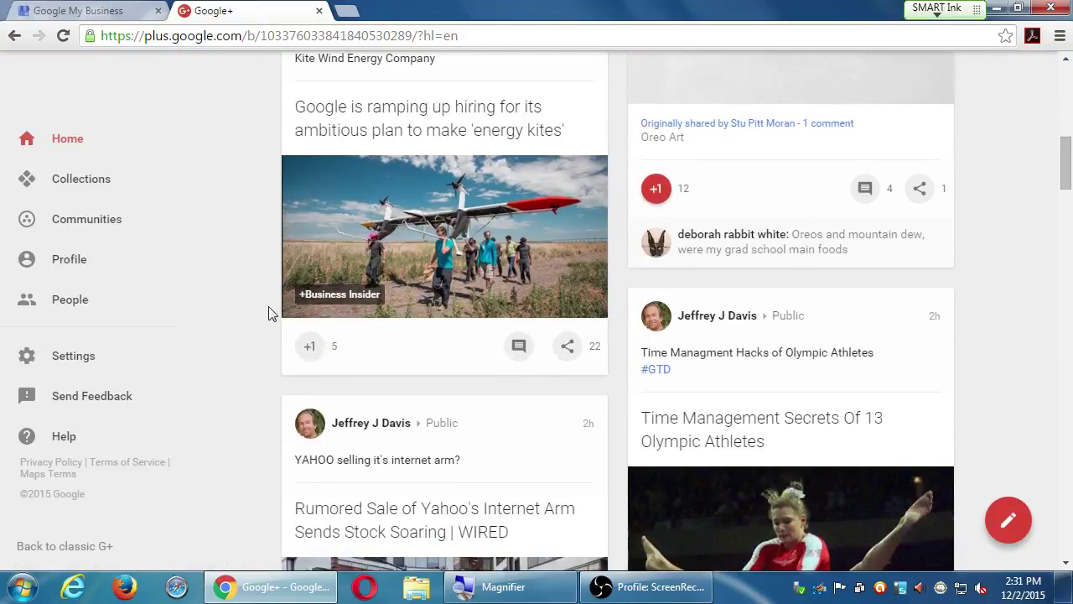
pyautogui.scroll(-5, 270, 302)
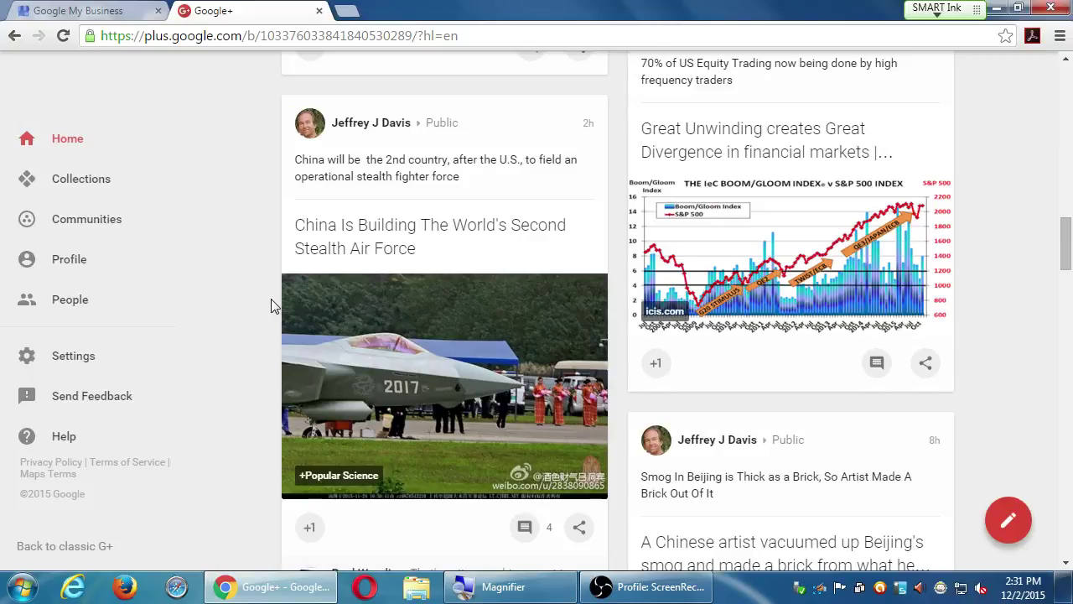
pyautogui.scroll(-1, 271, 298)
pyautogui.scroll(1, 271, 299)
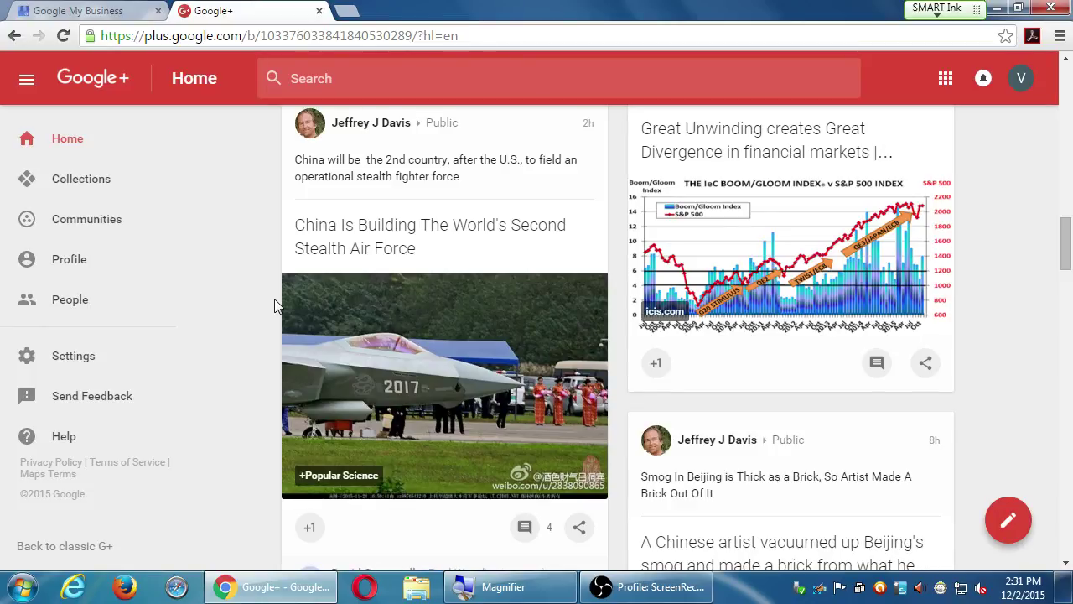
pyautogui.scroll(-5, 274, 305)
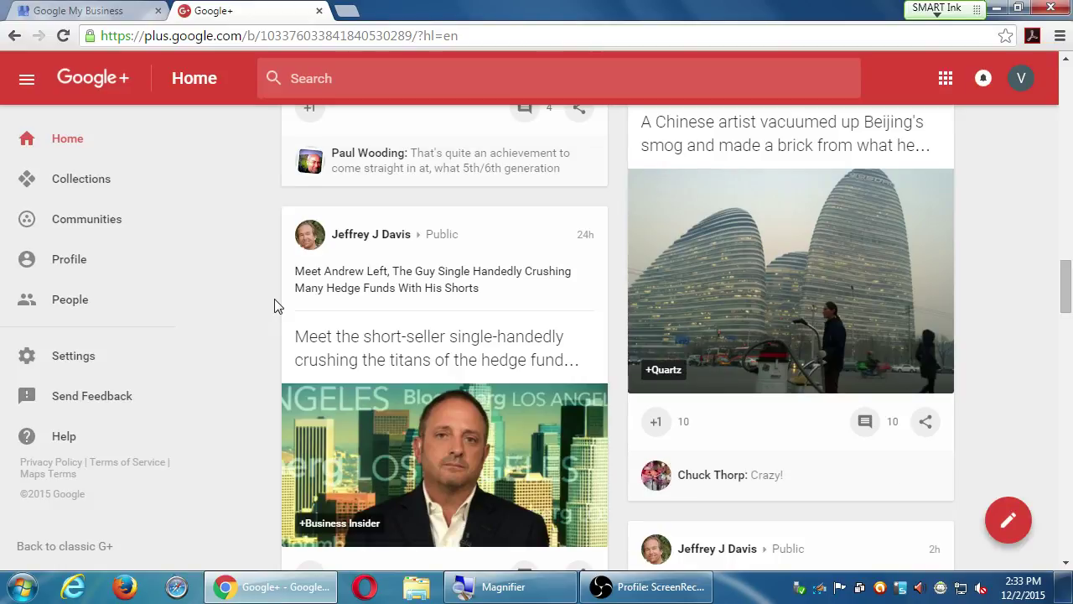
pyautogui.scroll(-5, 276, 306)
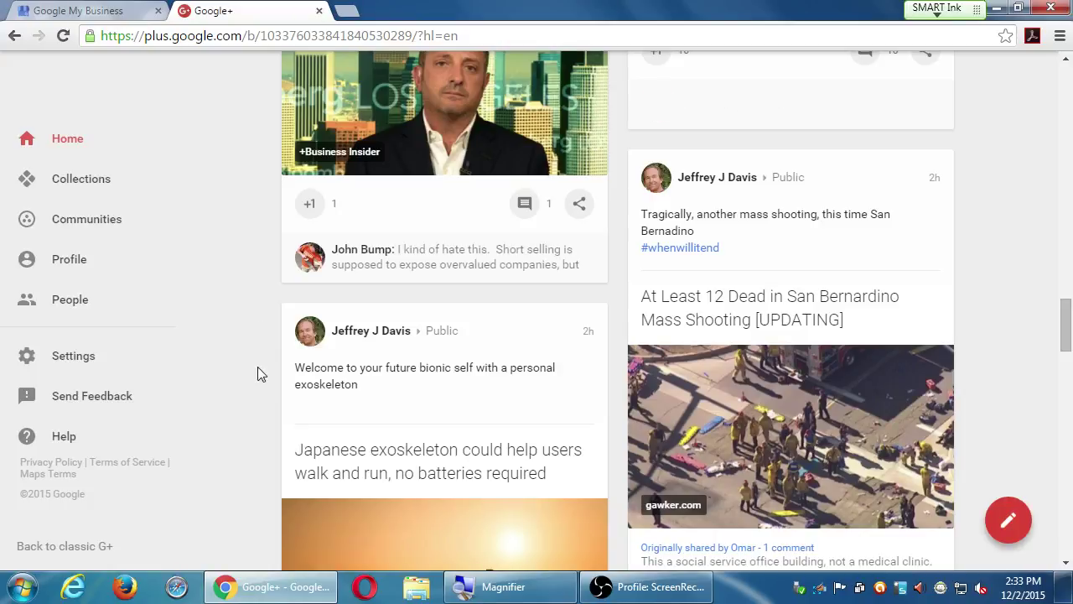
pyautogui.scroll(-7, 304, 348)
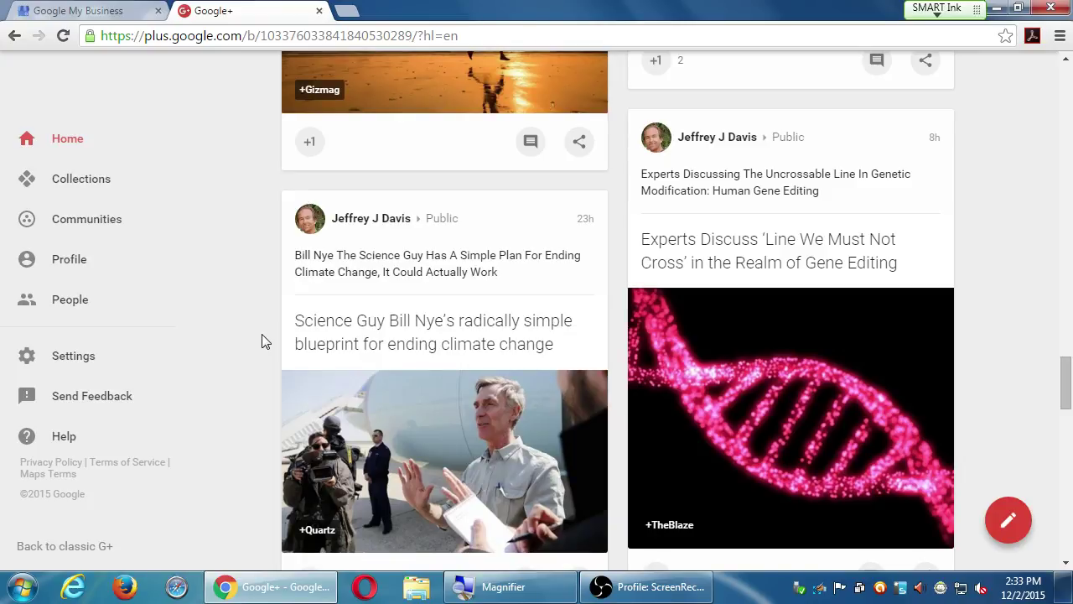
pyautogui.scroll(-5, 461, 92)
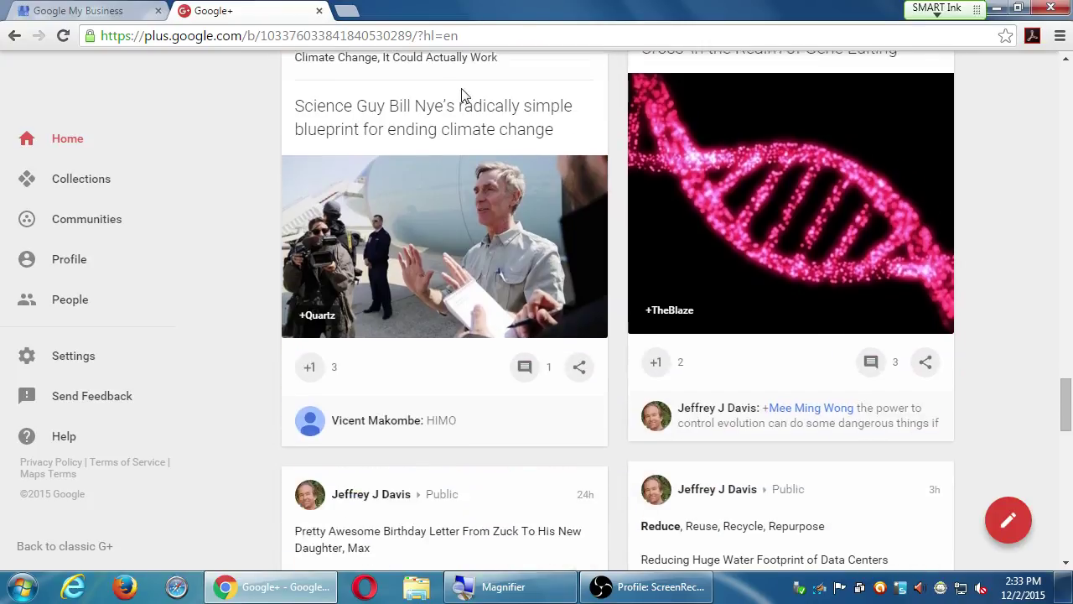
pyautogui.scroll(-3, 604, 161)
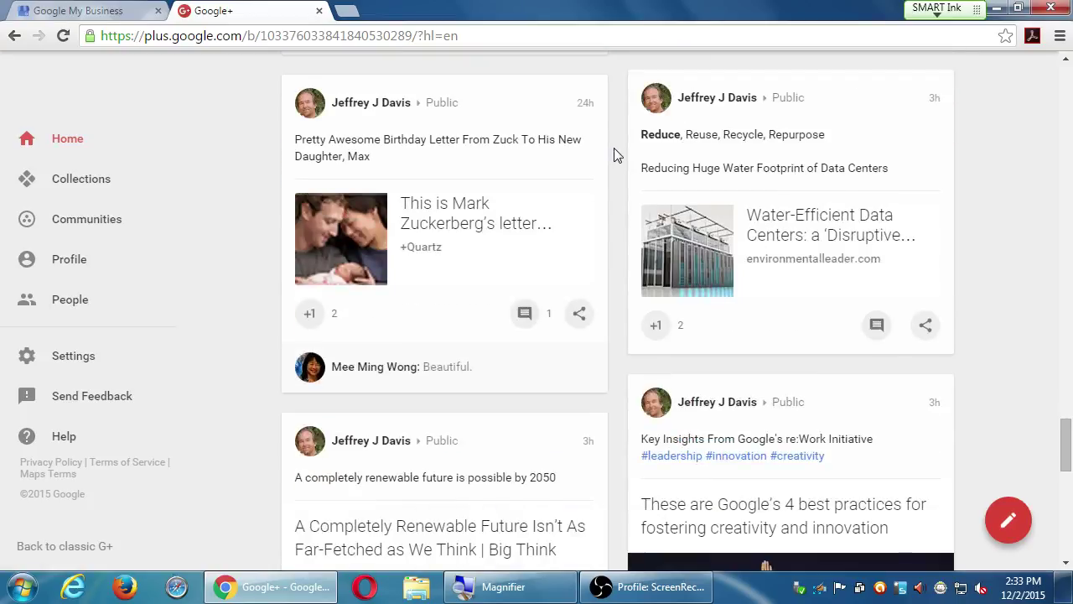
pyautogui.scroll(-5, 617, 149)
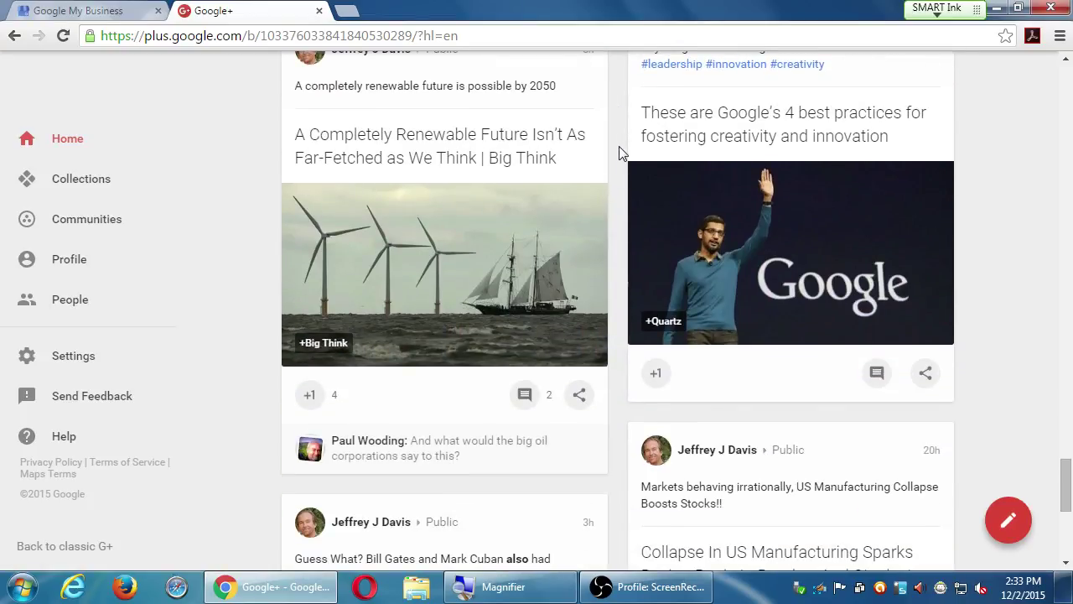
pyautogui.scroll(1, 617, 150)
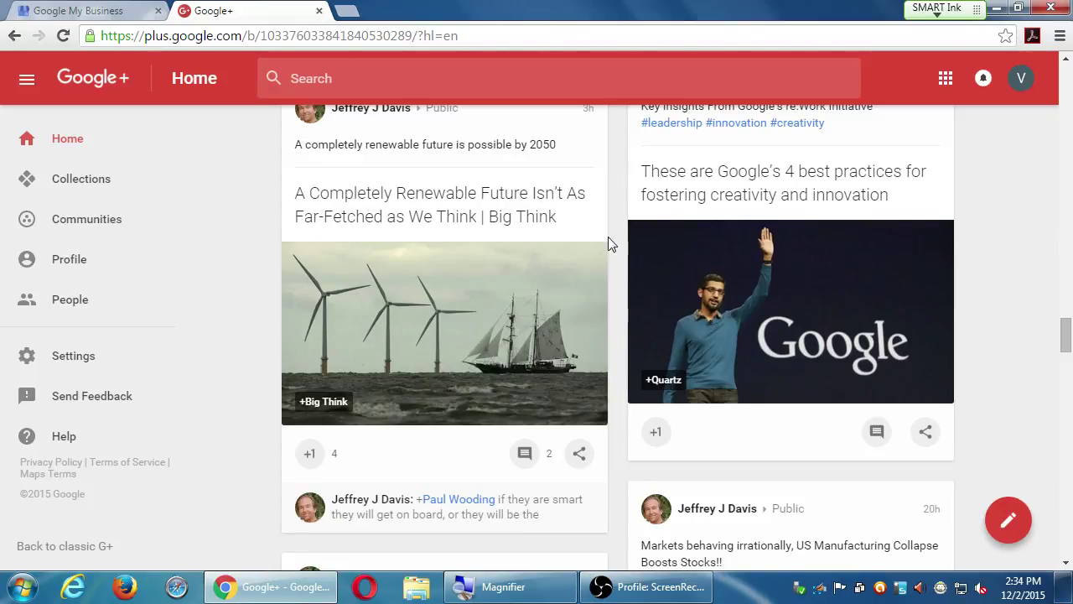
pyautogui.press('Home')
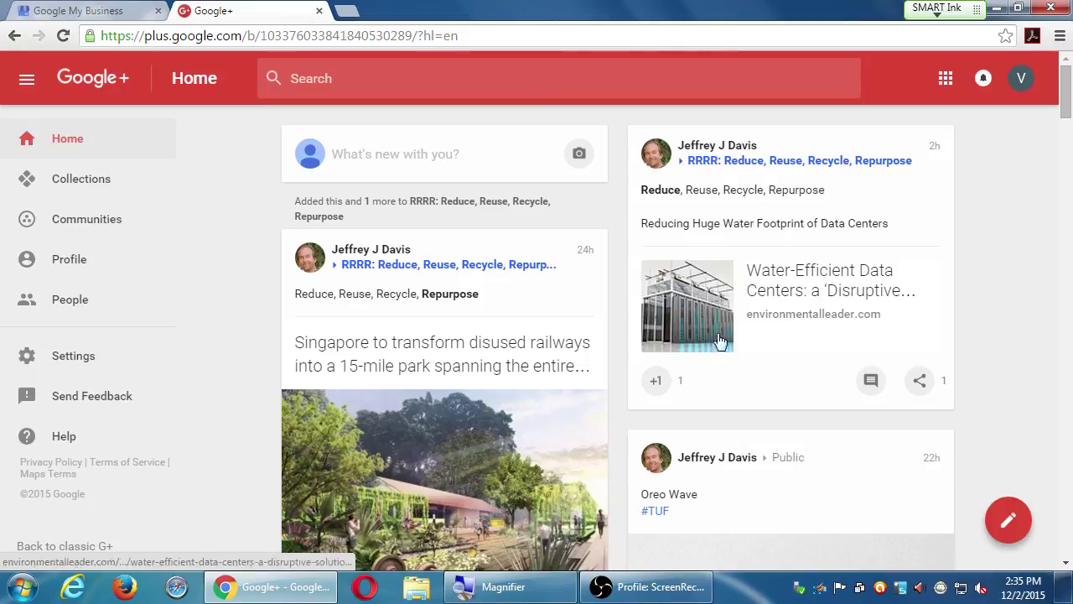
# Start a new public post with the text "Just got on Google+. Follow me for exclusive reviews on tech products, and".
pyautogui.click(413, 154)
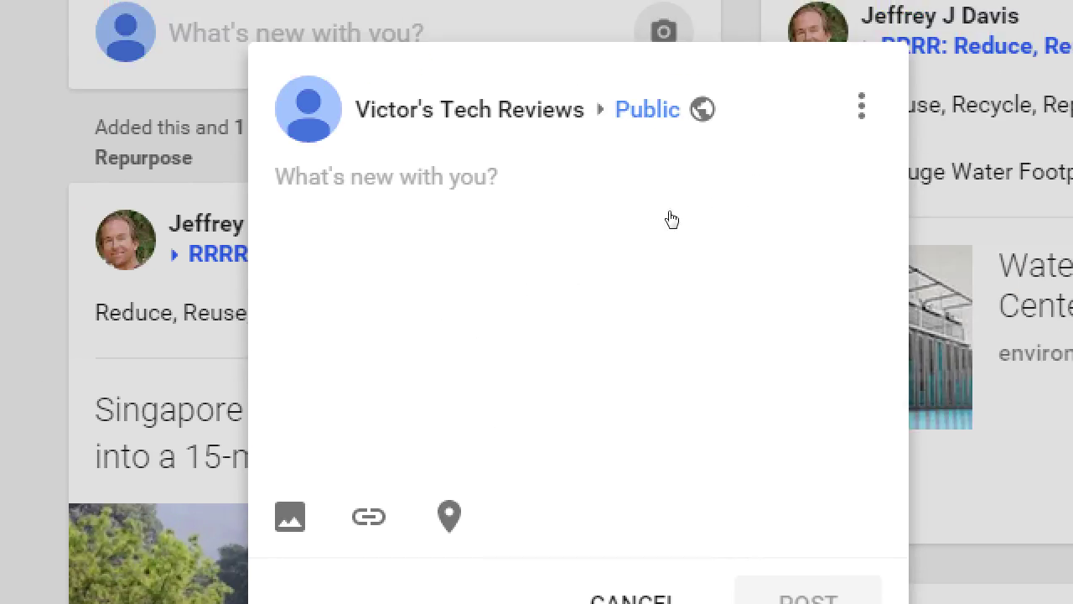
pyautogui.write('Ju')
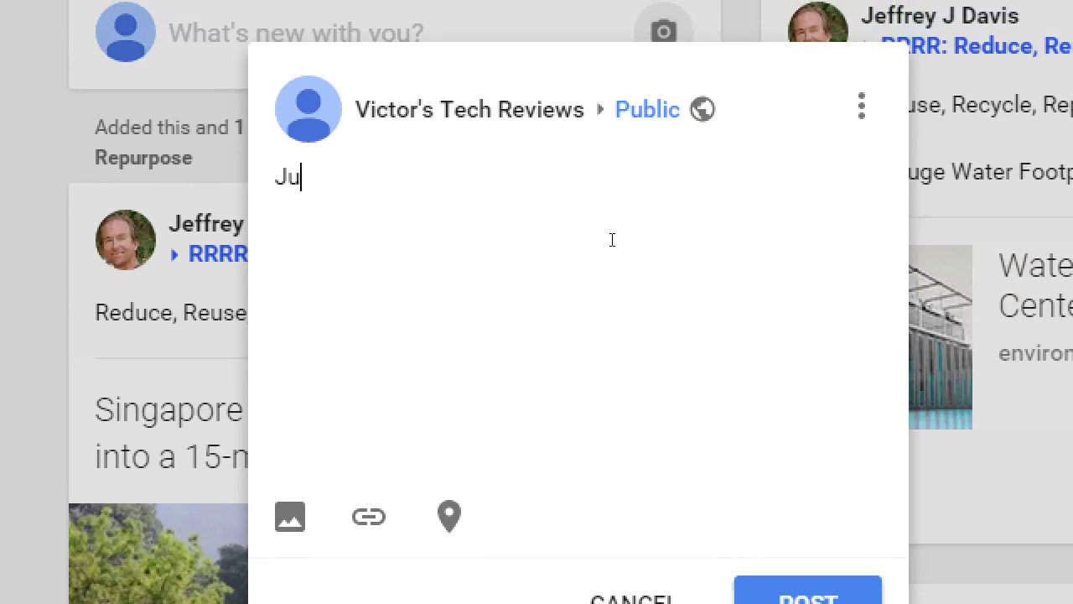
pyautogui.write('st got on Google')
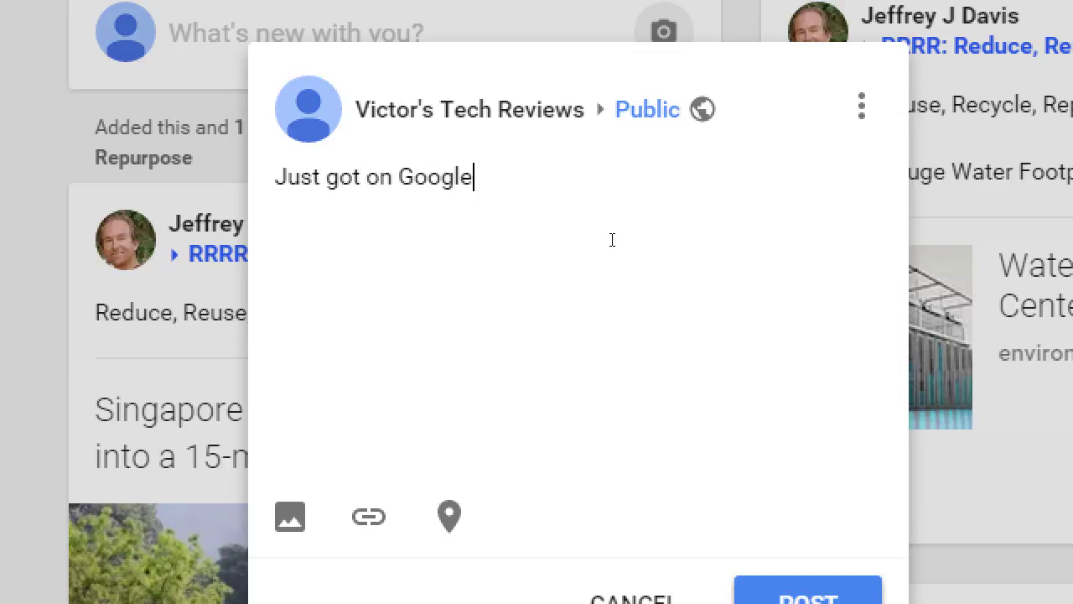
pyautogui.write('+.')
pyautogui.write('Follow me')
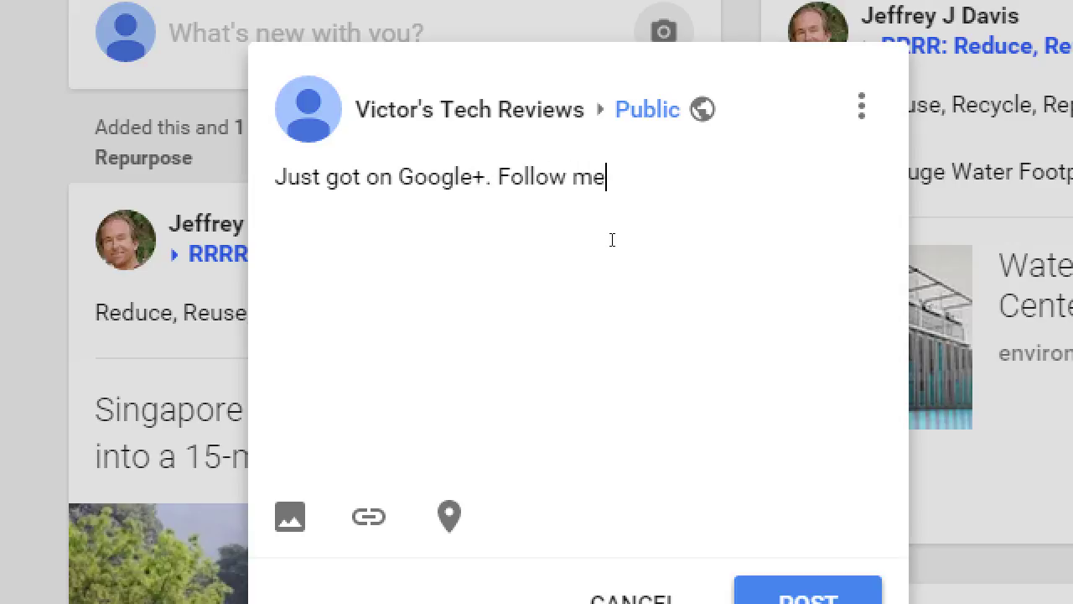
pyautogui.write(' for exclous')
pyautogui.press('BackSpace')
pyautogui.press('BackSpace')
pyautogui.press('BackSpace')
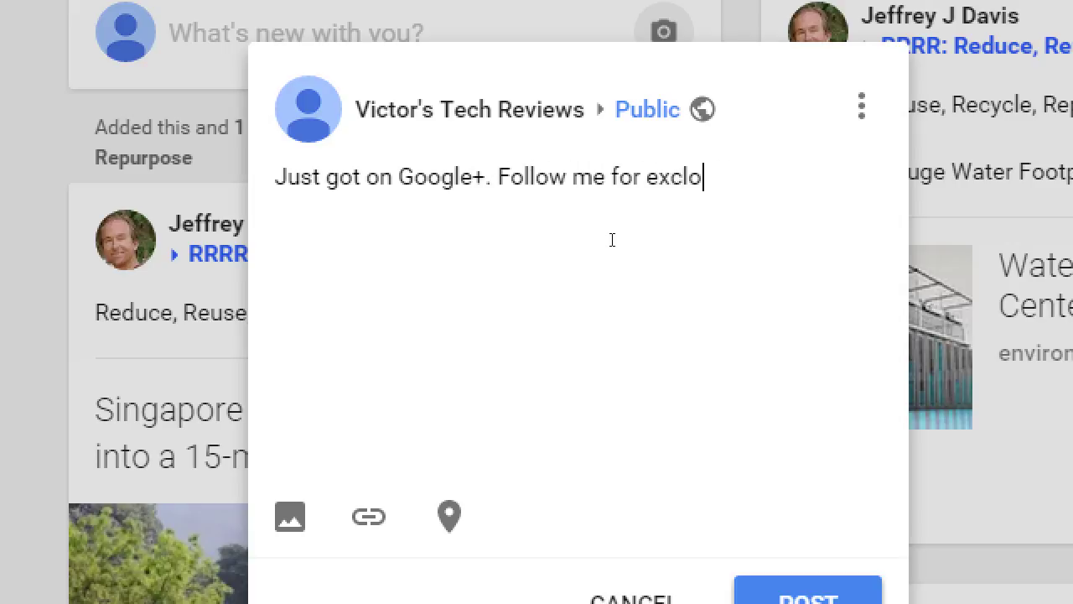
pyautogui.write('usive re')
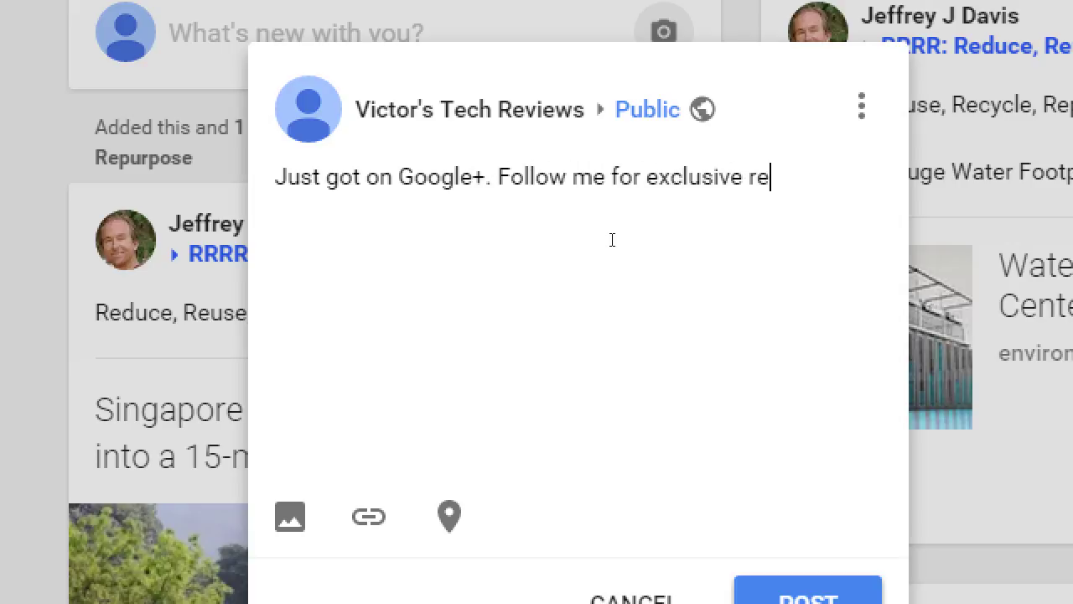
pyautogui.write('views on tech')
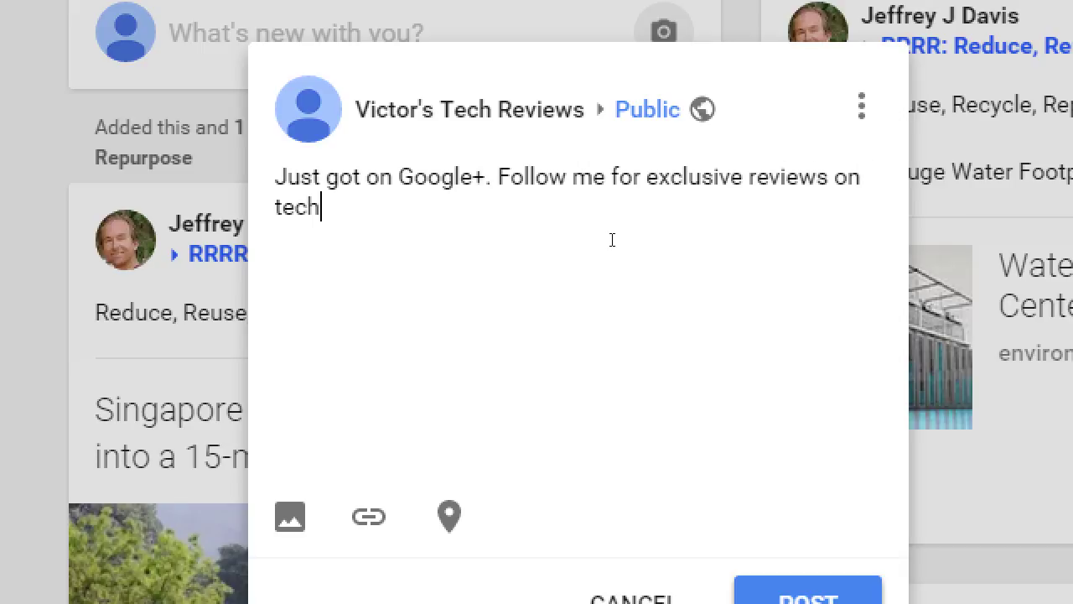
pyautogui.write(' products, and ')
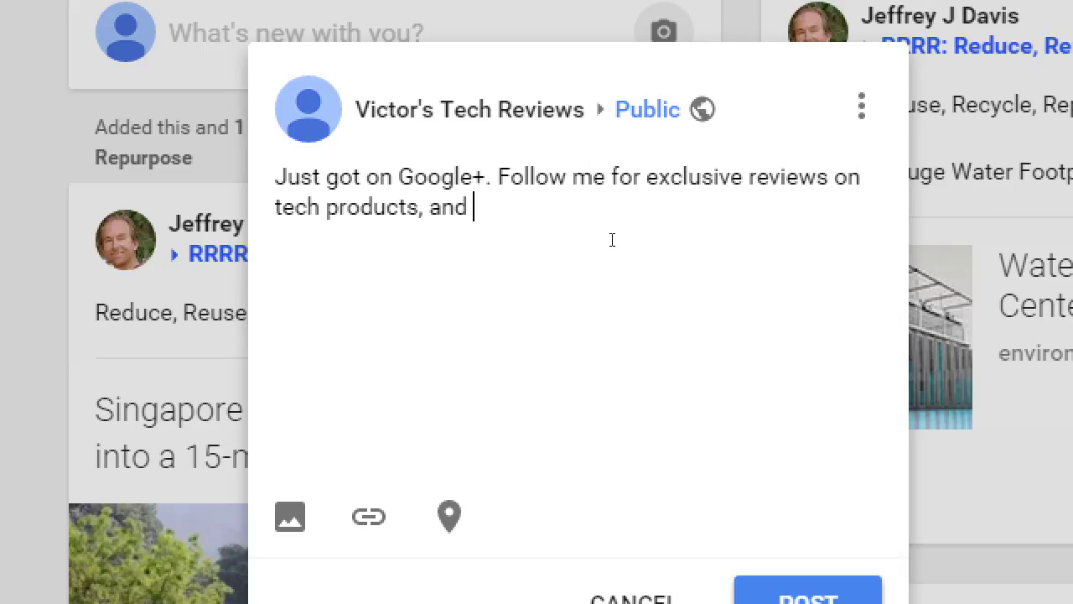
# Continue the post with "discounts, you won't find anywhere.".
pyautogui.write('discoutns,')
pyautogui.press('BackSpace')
pyautogui.press('BackSpace')
pyautogui.press('BackSpace')
pyautogui.write('ns, you f')
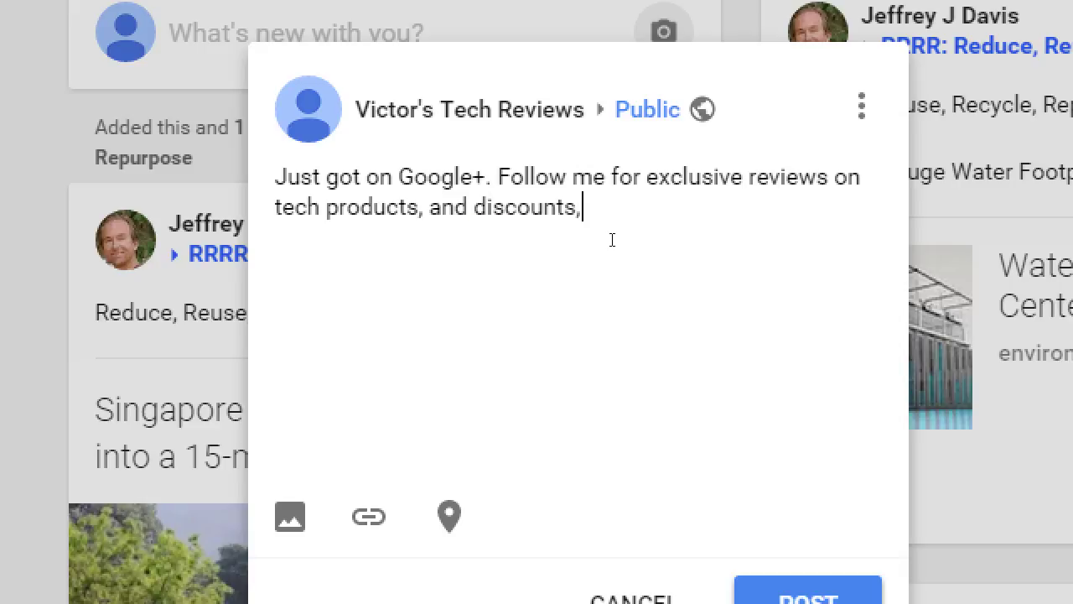
pyautogui.press('BackSpace')
pyautogui.write('won')
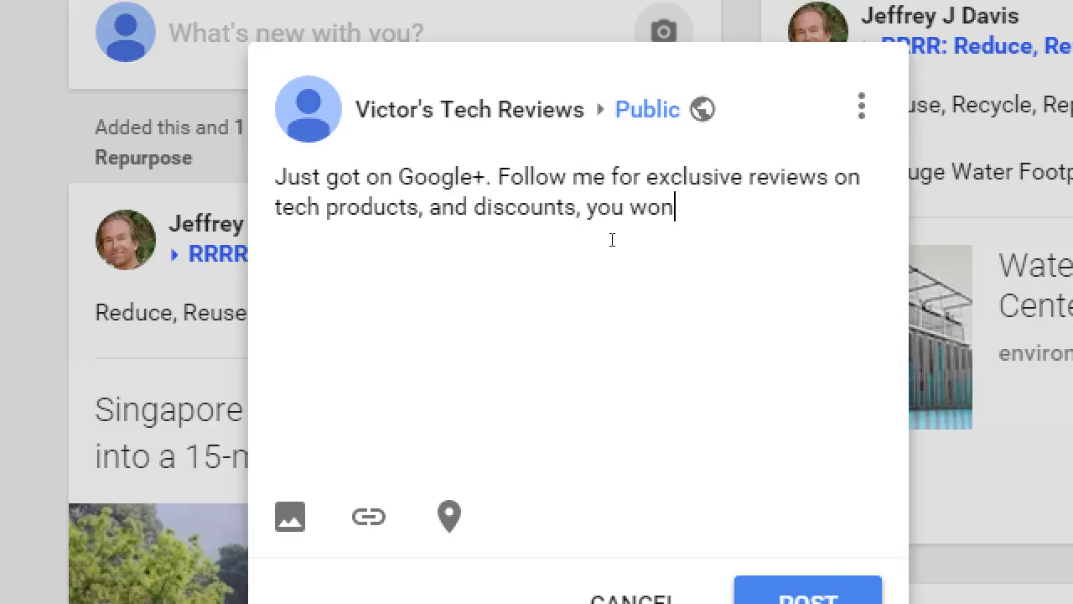
pyautogui.write("'t find any where")
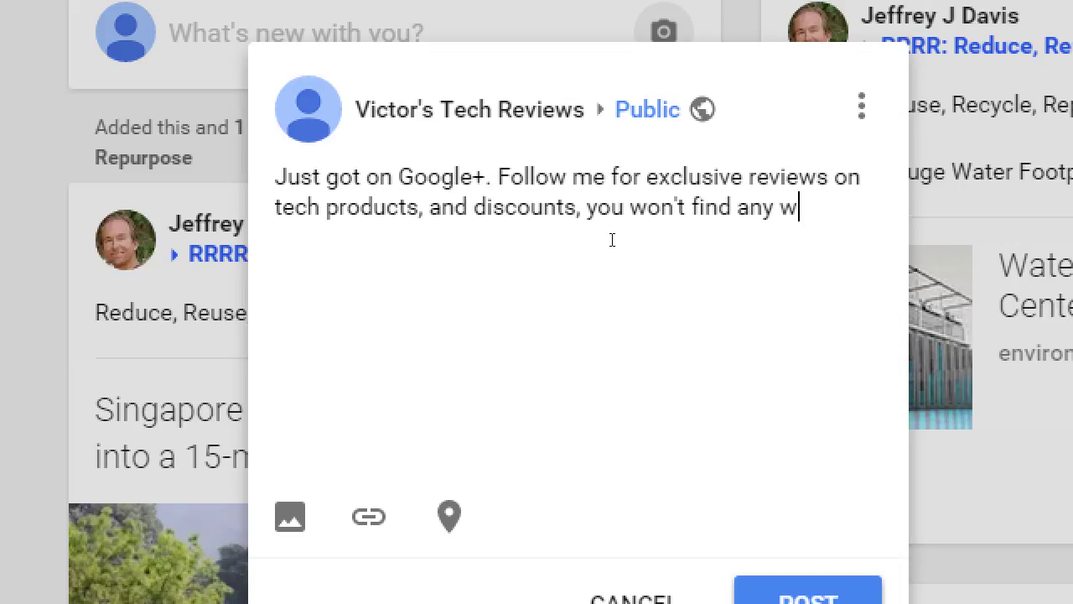
pyautogui.press('BackSpace')
pyautogui.press('BackSpace')
pyautogui.press('BackSpace')
pyautogui.press('BackSpace')
pyautogui.press('BackSpace')
pyautogui.press('BackSpace')
pyautogui.write('where.')
# Try the hashtag #hello at the end of the post and remove it again.
pyautogui.write('#hello')
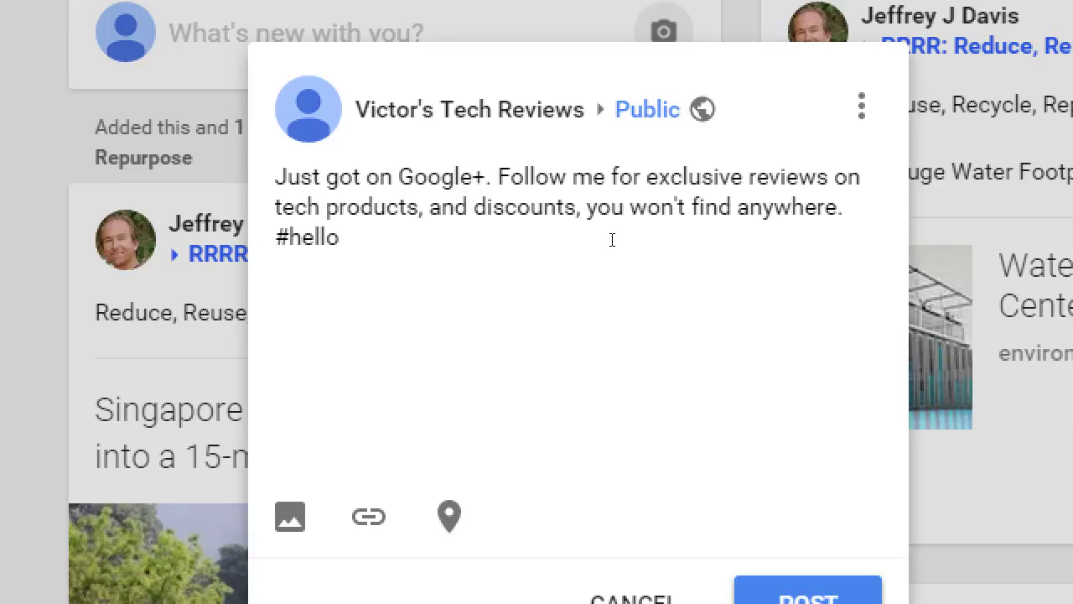
pyautogui.press('BackSpace')
pyautogui.press('BackSpace')
pyautogui.press('BackSpace')
pyautogui.press('BackSpace')
pyautogui.press('BackSpace')
pyautogui.press('BackSpace')
pyautogui.press('BackSpace')
pyautogui.press('BackSpace')
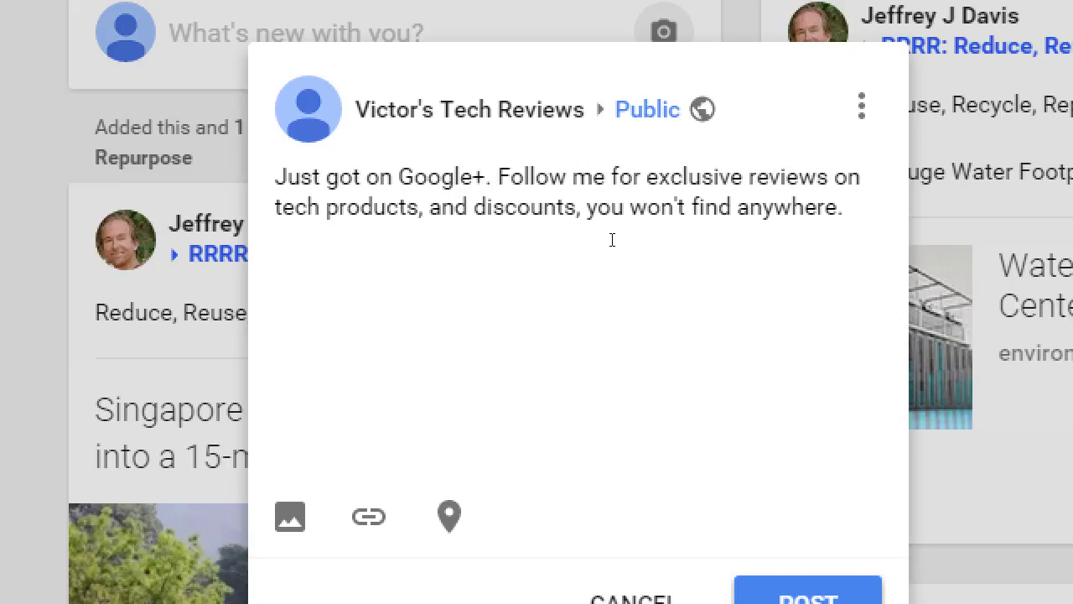
# Change the ending of the post to "anywhere else!".
pyautogui.press('BackSpace')
pyautogui.press('BackSpace')
pyautogui.write('else.')
pyautogui.press('BackSpace')
pyautogui.write('!')
# Remove the comma after "discounts" in the post's text.
pyautogui.press('Up')
pyautogui.press('Right')
pyautogui.press('Right')
pyautogui.press('Right')
pyautogui.press('Right')
pyautogui.press('Right')
pyautogui.press('Right')
pyautogui.press('Right')
pyautogui.press('Right')
pyautogui.press('Right')
pyautogui.press('Right')
pyautogui.press('Right')
pyautogui.press('Right')
pyautogui.press('Right')
pyautogui.press('Right')
pyautogui.press('Right')
pyautogui.press('Right')
pyautogui.press('Right')
pyautogui.press('Right')
pyautogui.press('Right')
pyautogui.press('Right')
pyautogui.press('Right')
pyautogui.press('Delete')
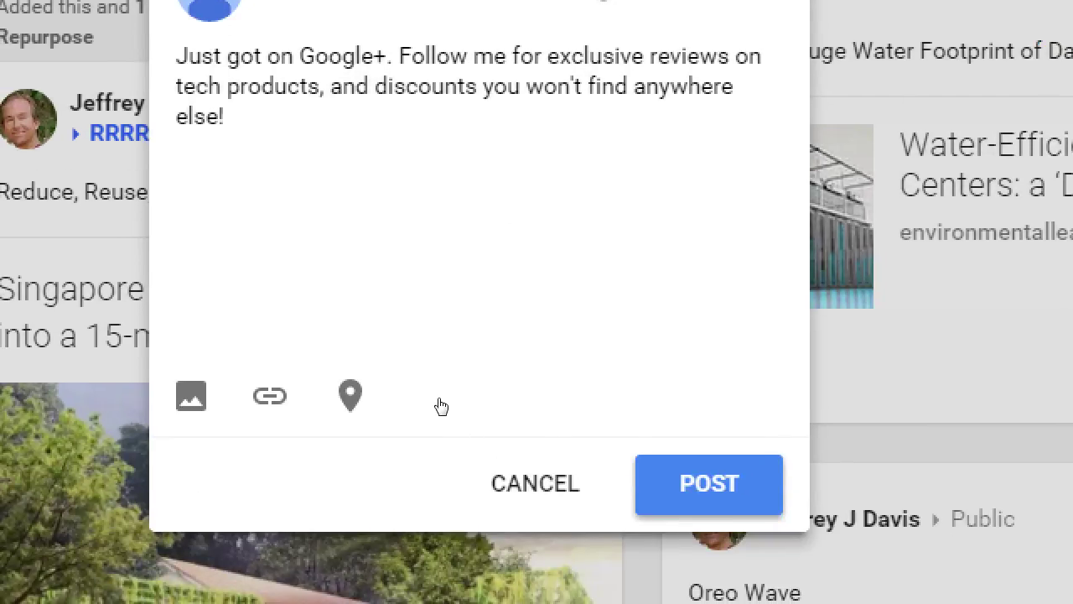
pyautogui.press('Tab')
pyautogui.press('Return')
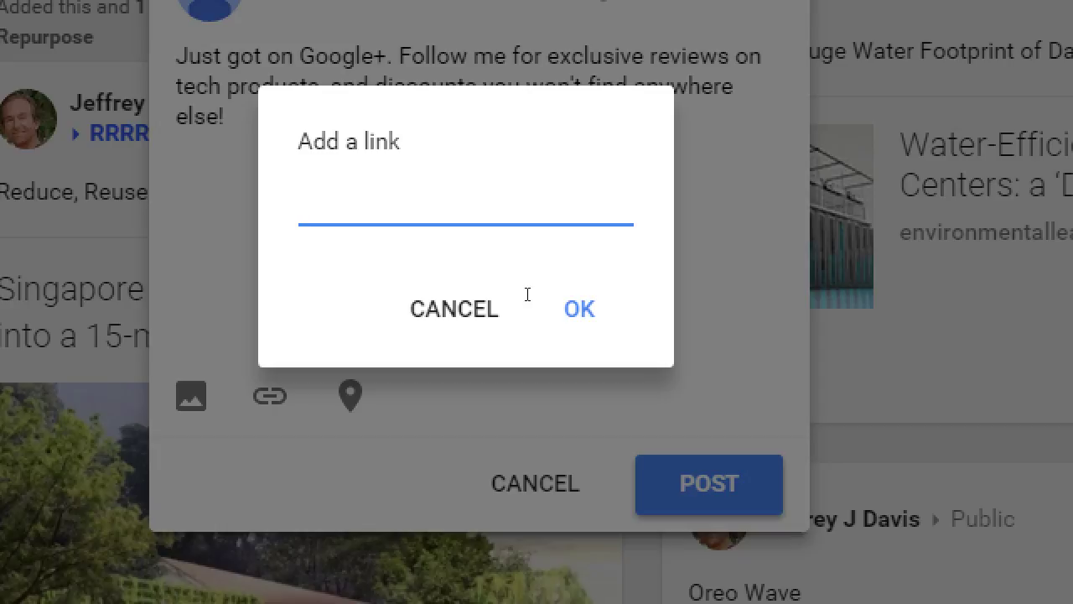
pyautogui.write('http:')
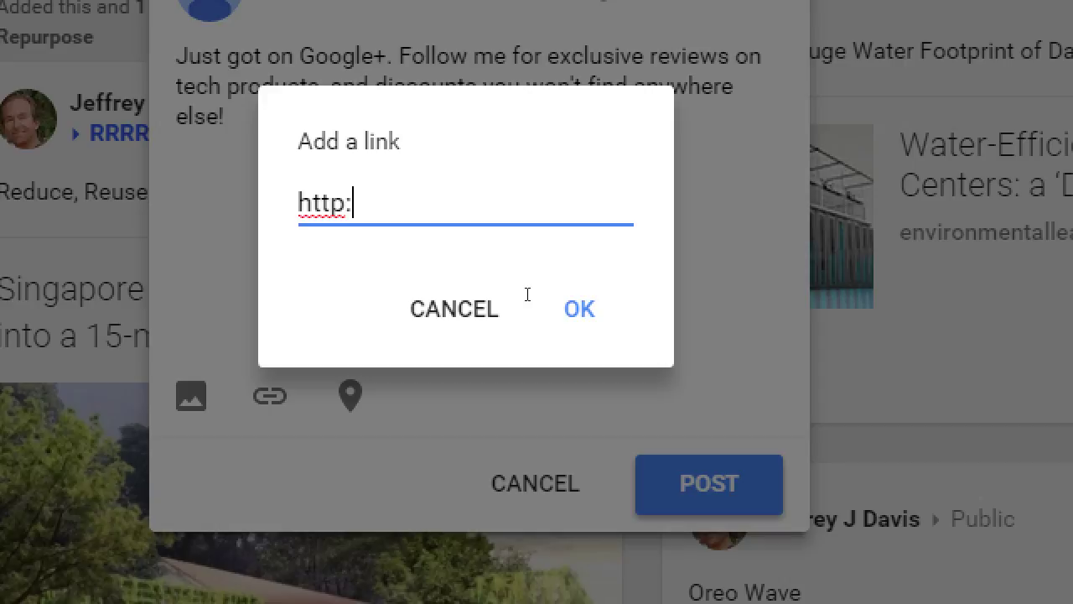
pyautogui.write('//pmdinterac')
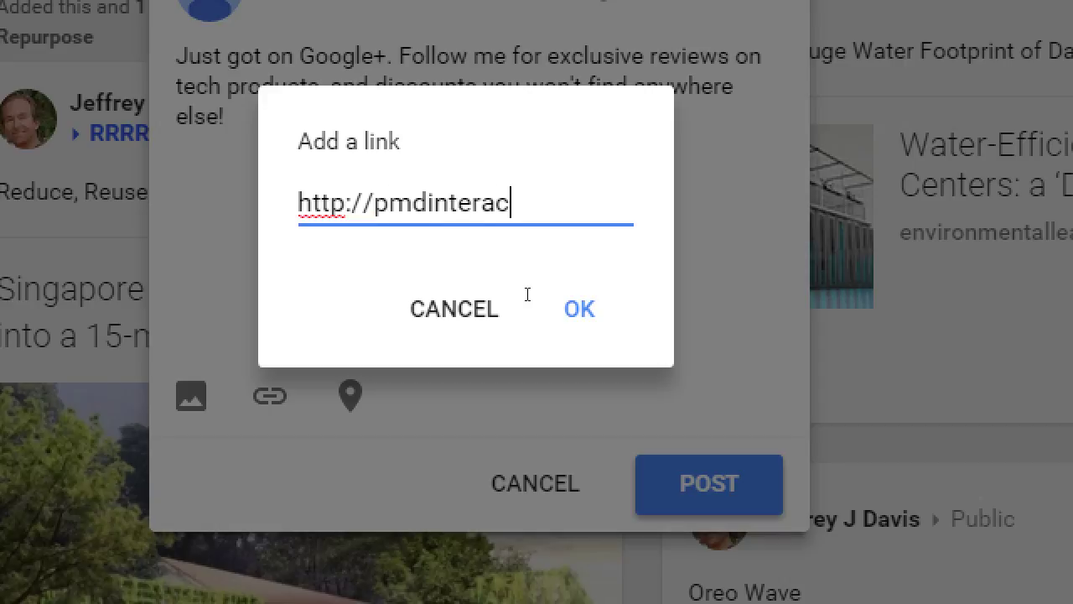
pyautogui.write('tive.com')
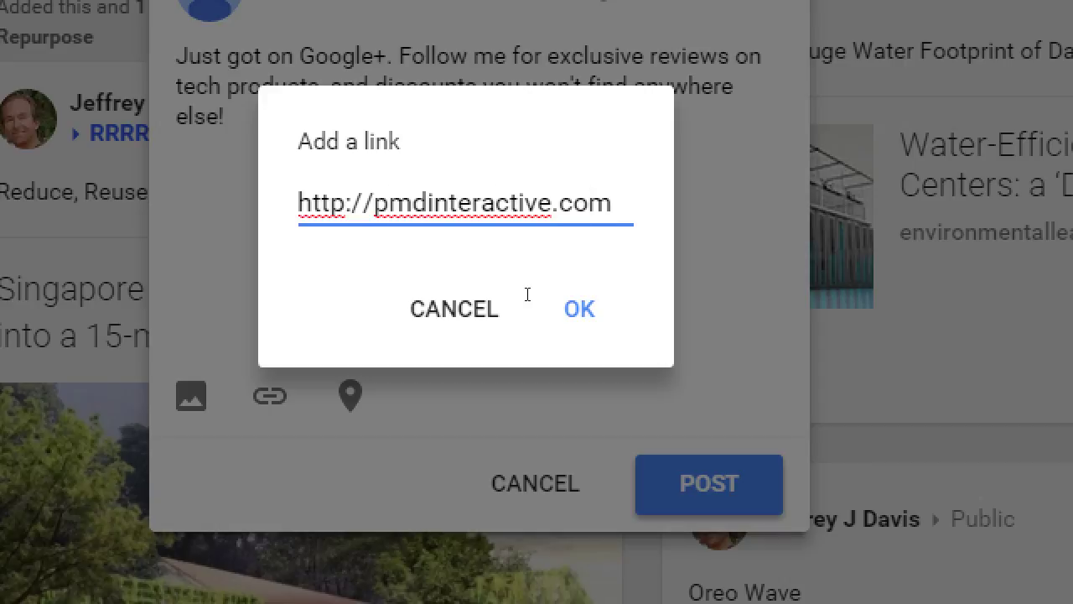
pyautogui.hotkey('ctrl', 'shift', 'Left')
pyautogui.hotkey('ctrl', 'shift', 'Left')
pyautogui.hotkey('ctrl', 'shift', 'Left')
pyautogui.write('vmcampos.com/blog')
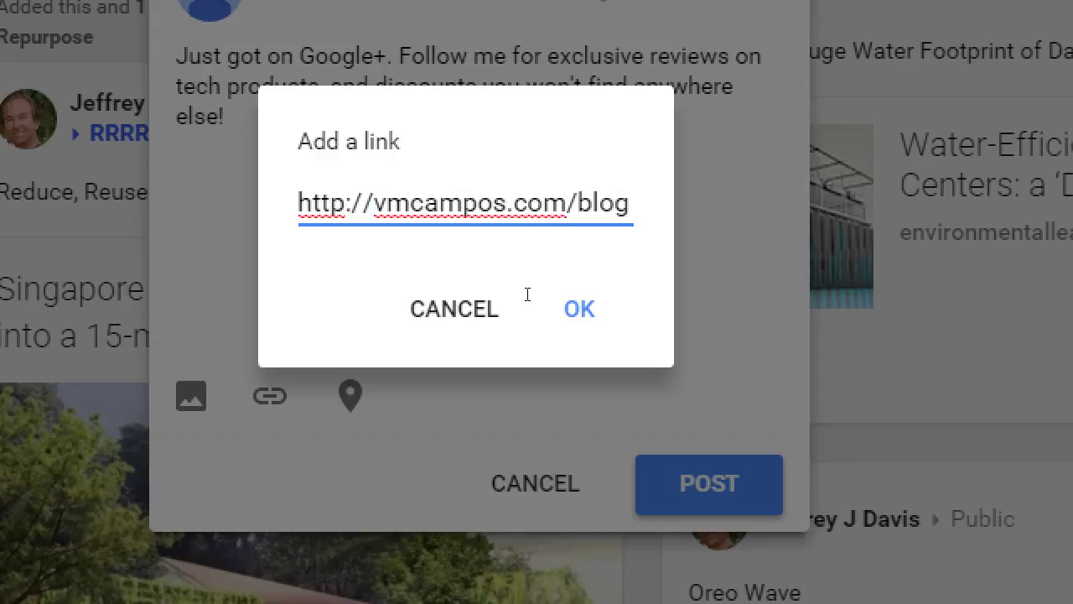
pyautogui.click(587, 349)
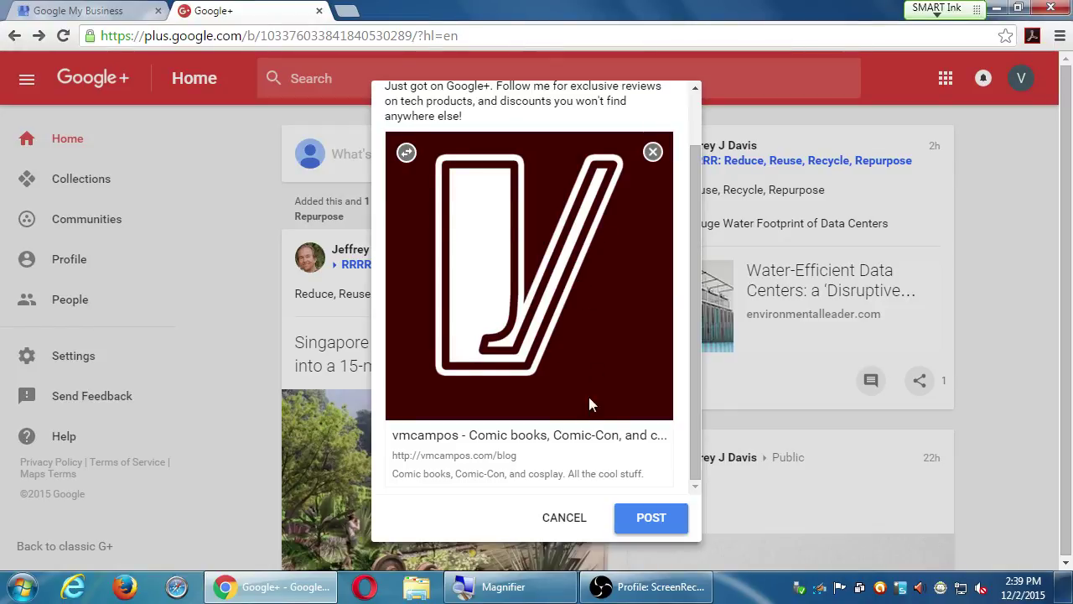
# Switch the link preview's image to the comic books photo and remove the link from the post.
pyautogui.scroll(2, 589, 407)
pyautogui.scroll(-2, 538, 465)
pyautogui.scroll(2, 543, 465)
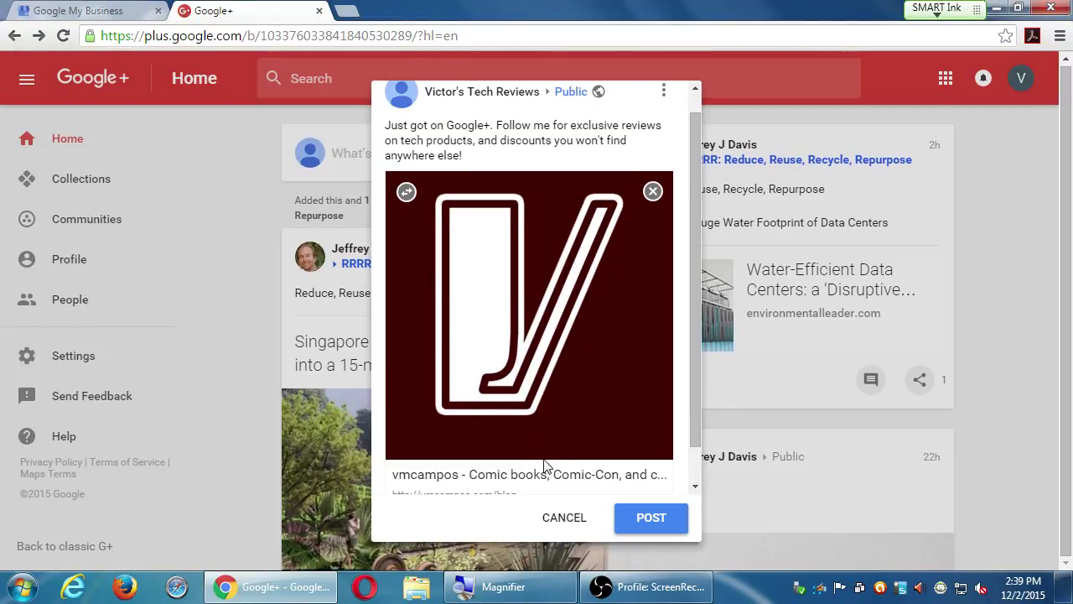
pyautogui.scroll(-1, 545, 466)
pyautogui.click(407, 156)
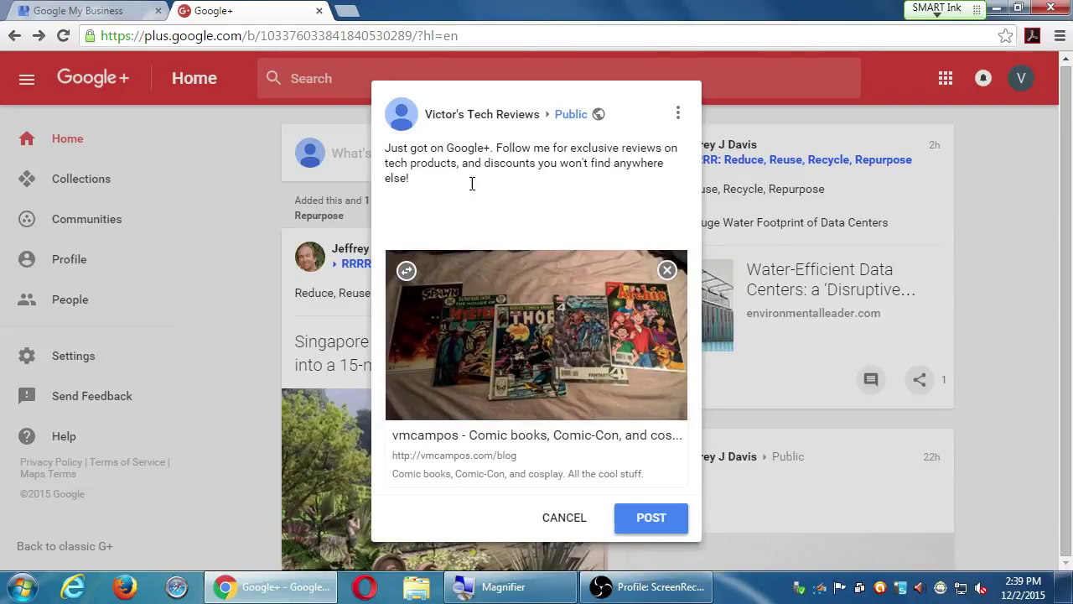
pyautogui.click(667, 270)
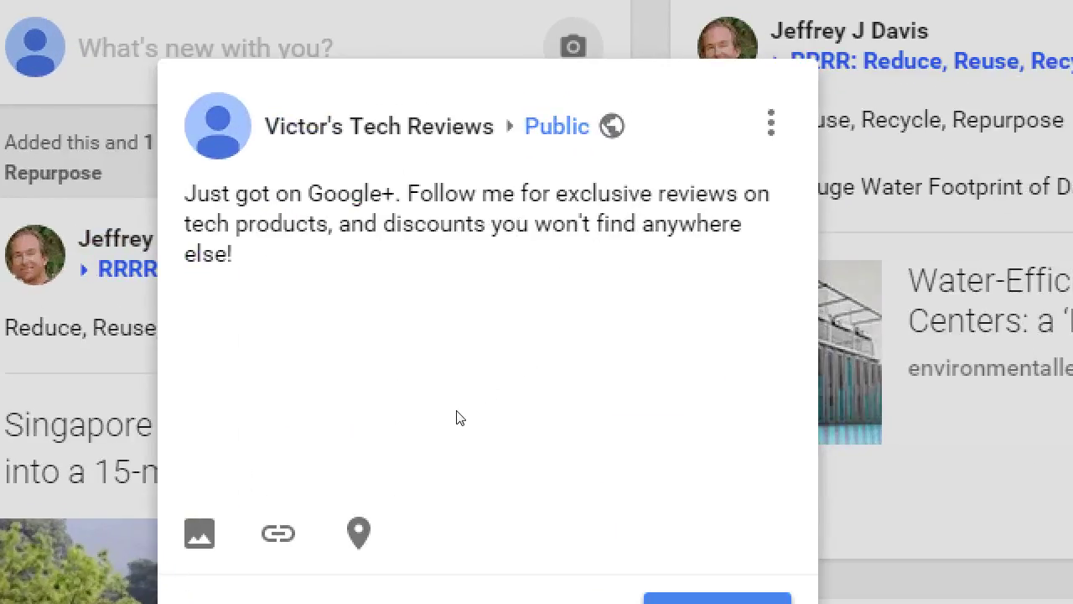
pyautogui.click(279, 533)
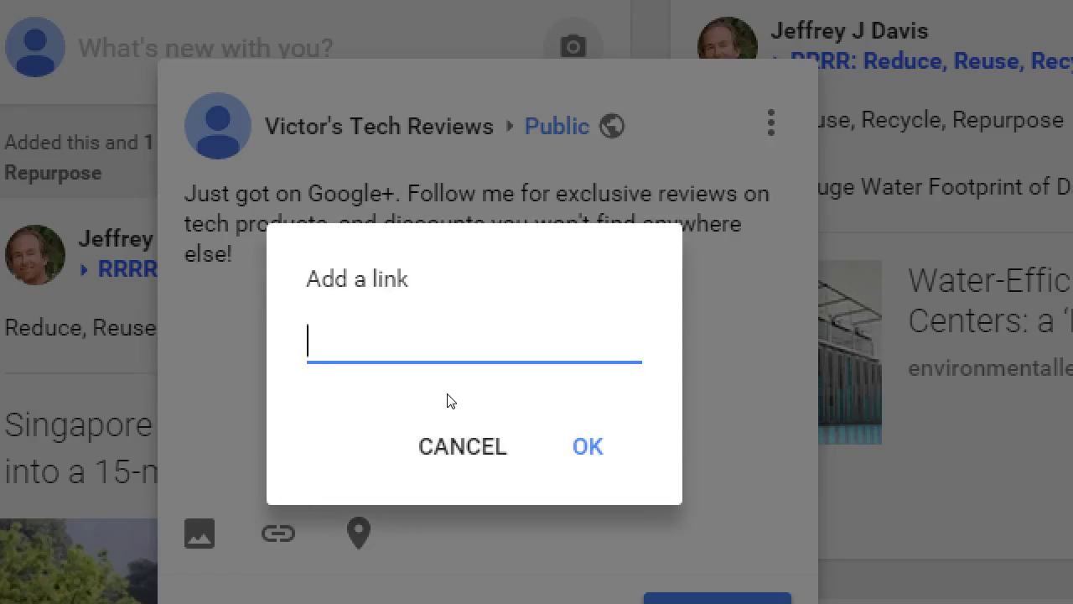
pyautogui.write('http://vic')
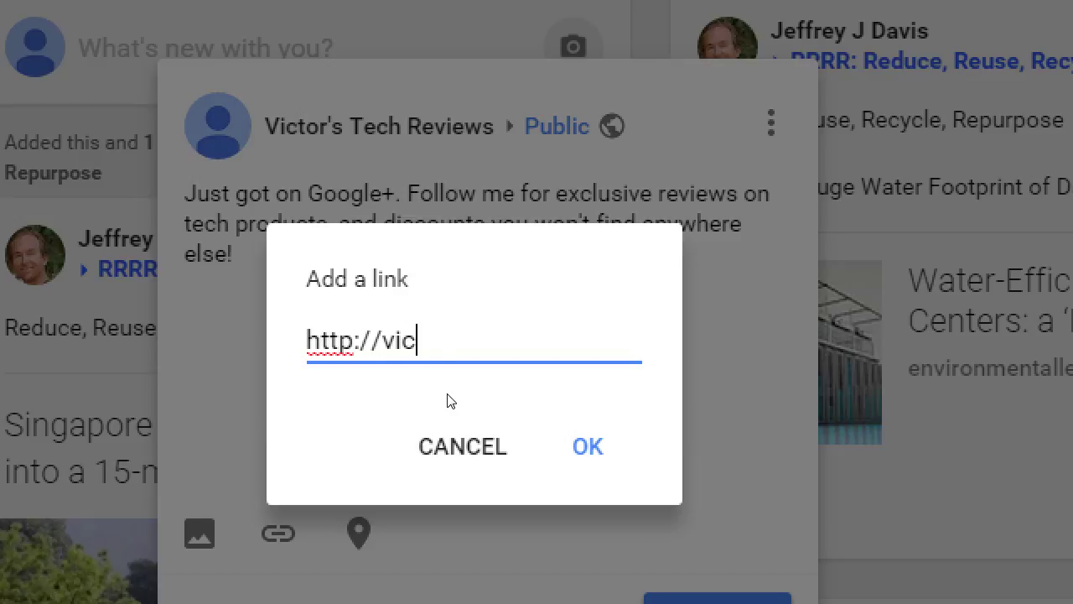
pyautogui.write('torstech.co')
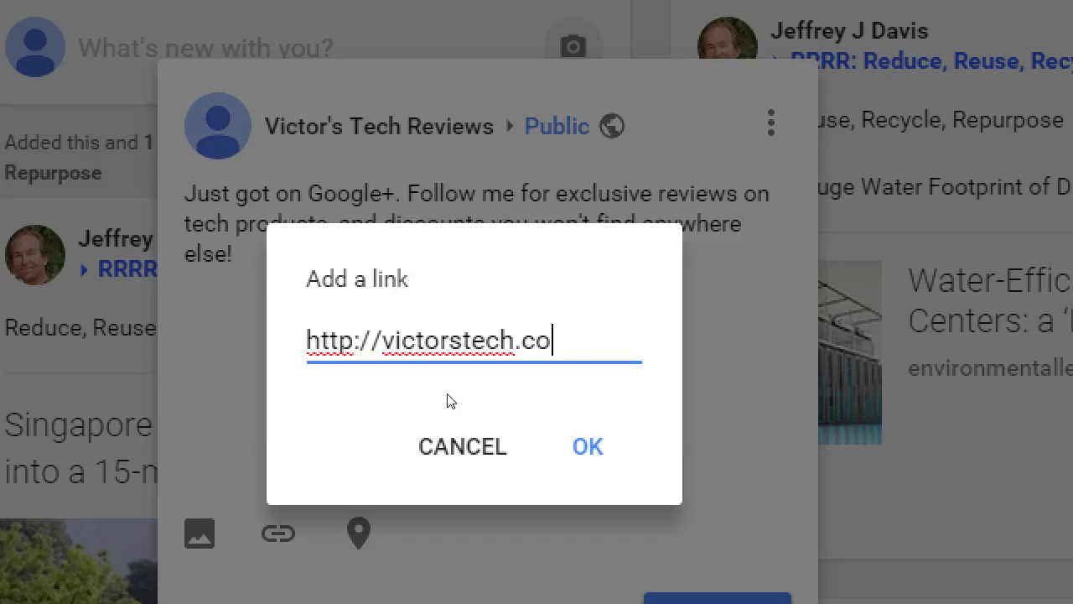
pyautogui.write('m/coupons')
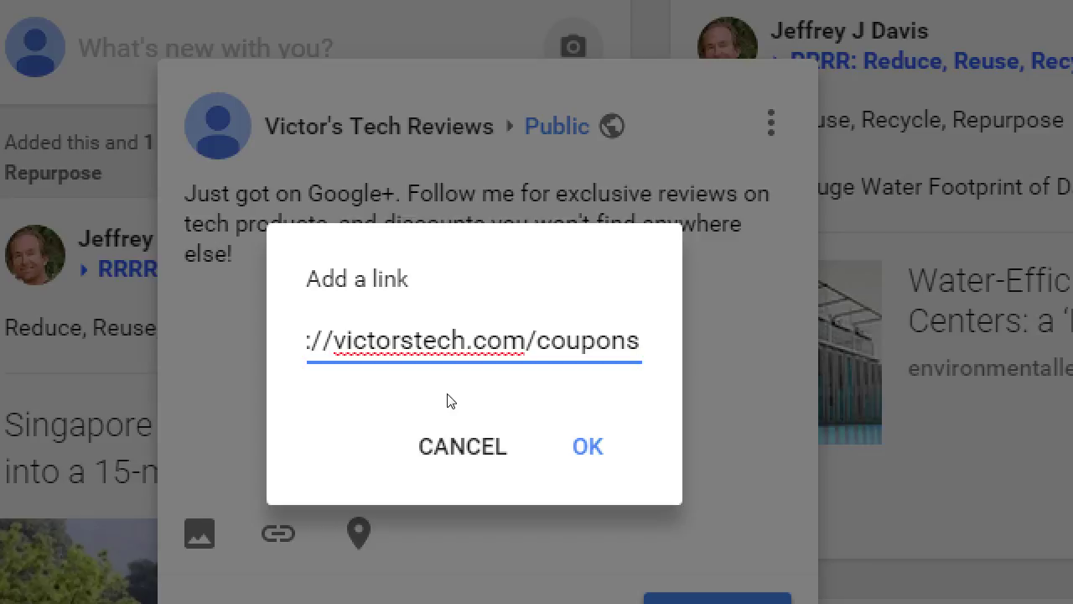
pyautogui.hotkey('ctrl', 'shift', 'Left')
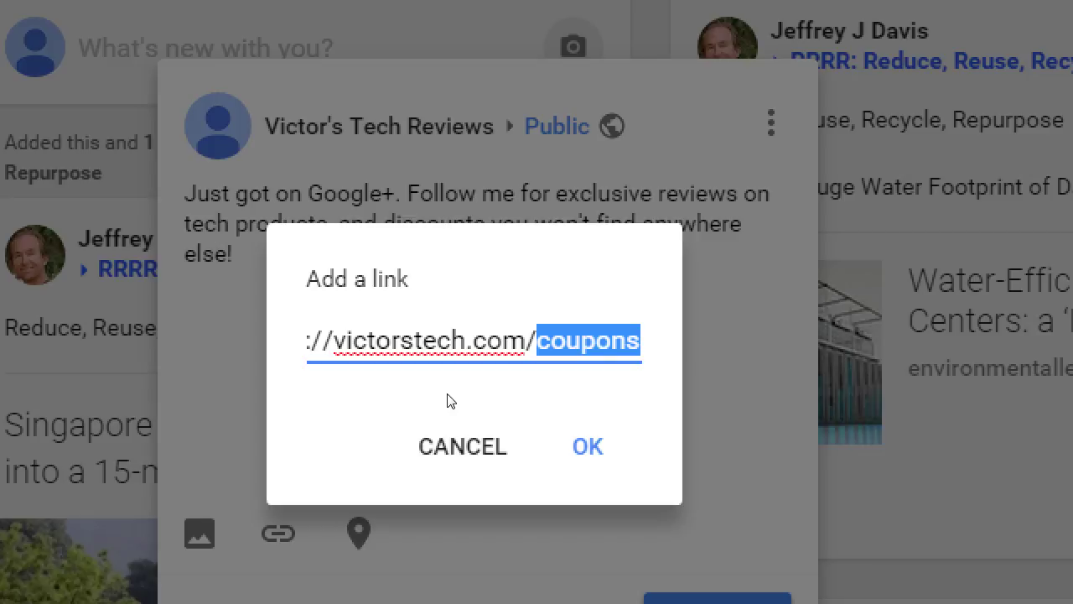
pyautogui.write('discounts')
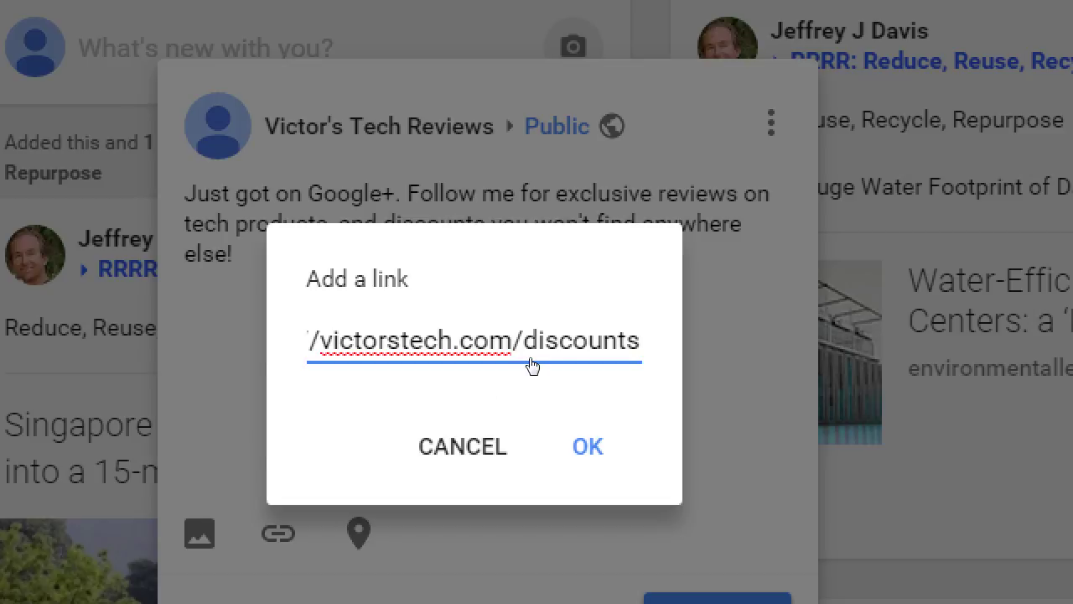
pyautogui.press('Tab')
pyautogui.press('Return')
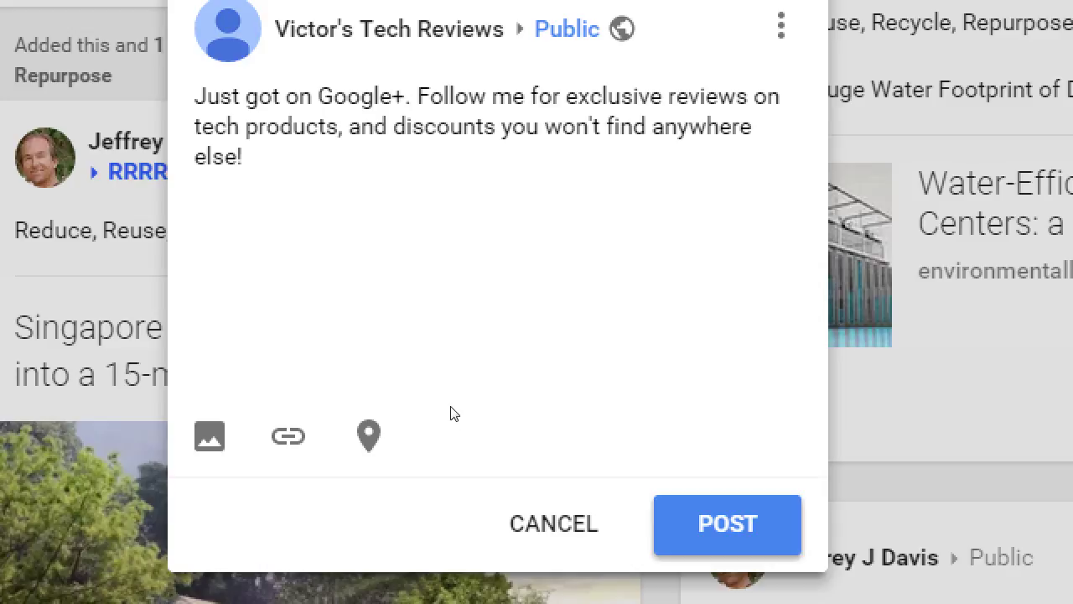
pyautogui.press('Return')
pyautogui.write('h')
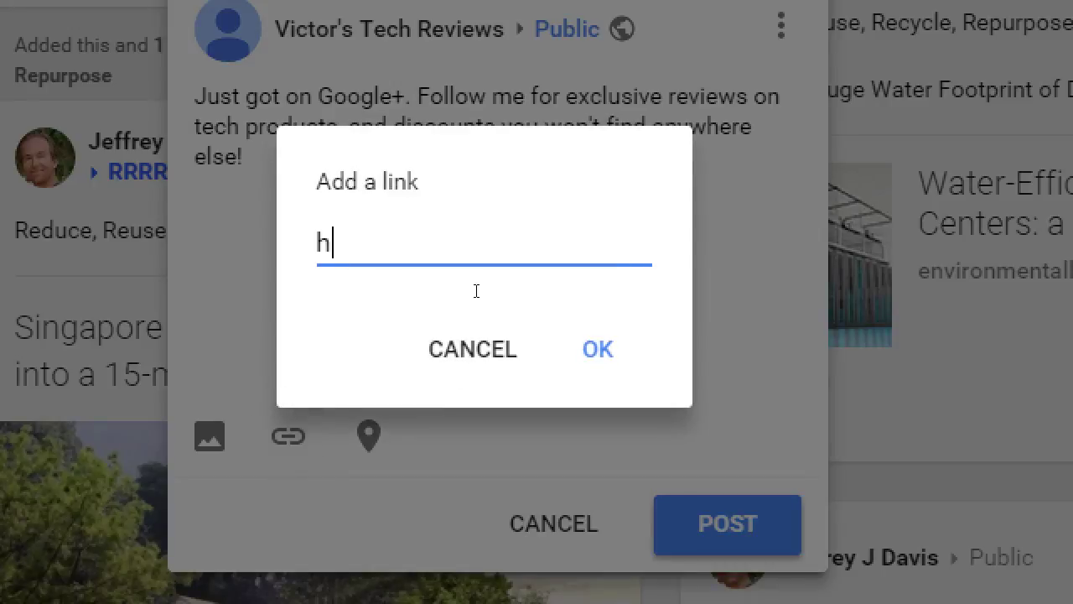
pyautogui.write('ttp://vmcamposlco')
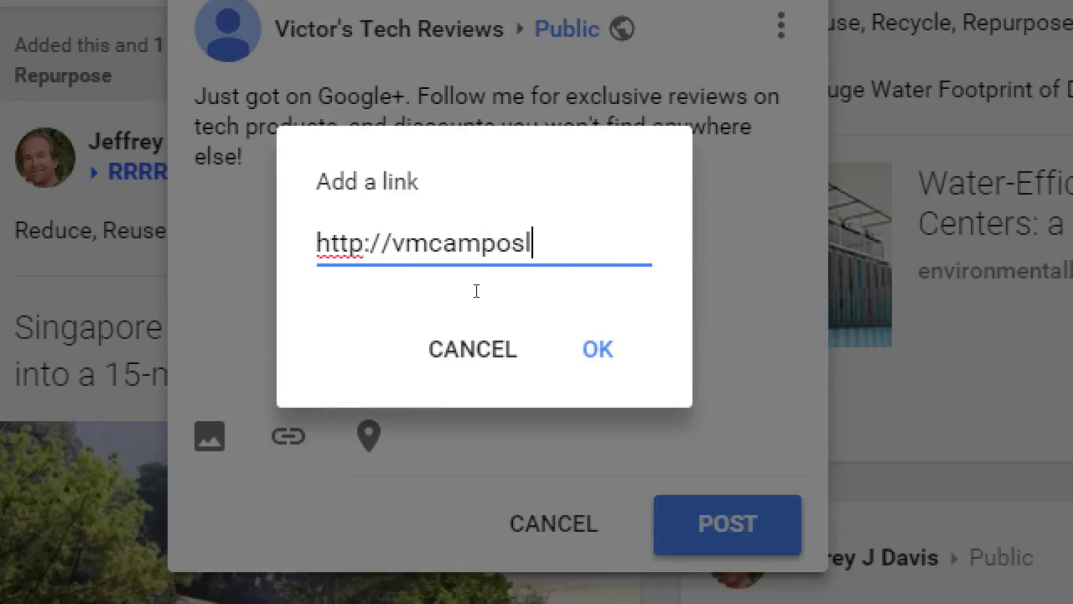
pyautogui.press('BackSpace')
pyautogui.press('BackSpace')
pyautogui.press('BackSpace')
pyautogui.write('.com/blog')
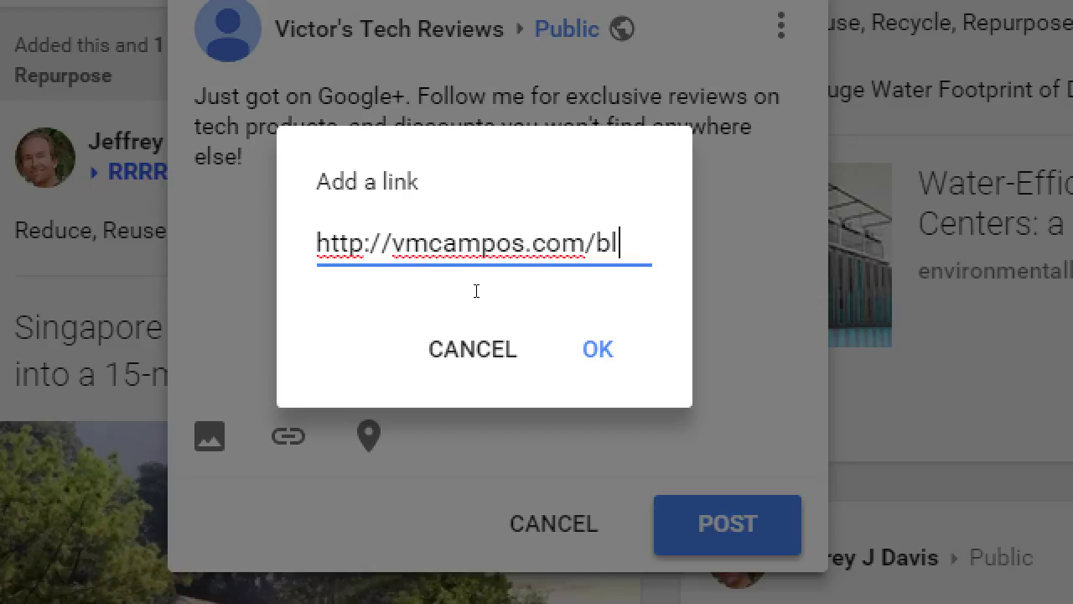
pyautogui.press('Tab')
pyautogui.press('Tab')
pyautogui.press('Return')
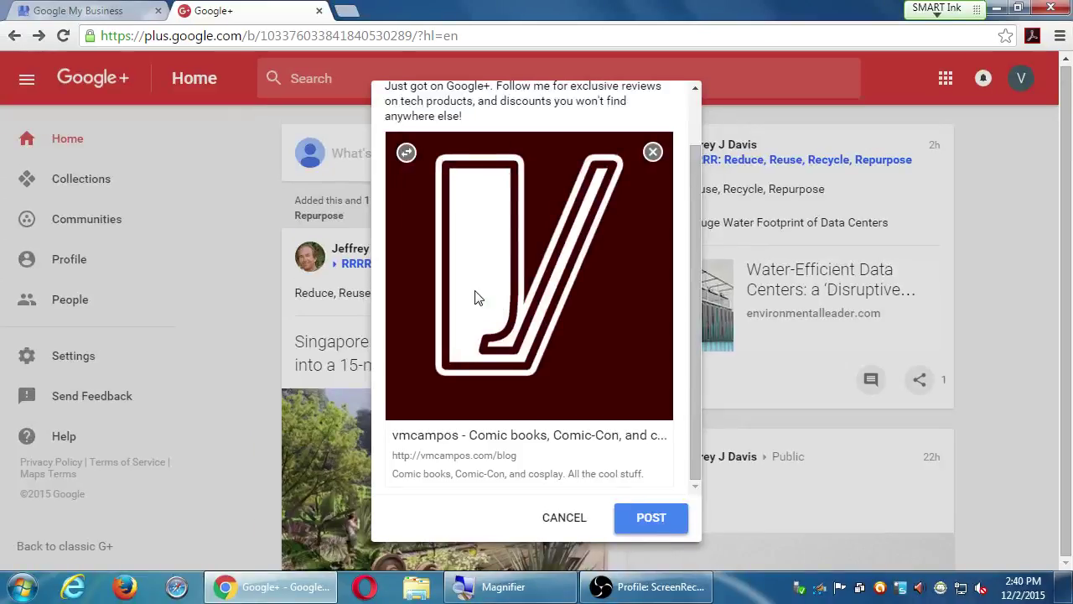
# Cycle the link preview through its alternative images to the version without an image, and remove the link from the post.
pyautogui.click(407, 153)
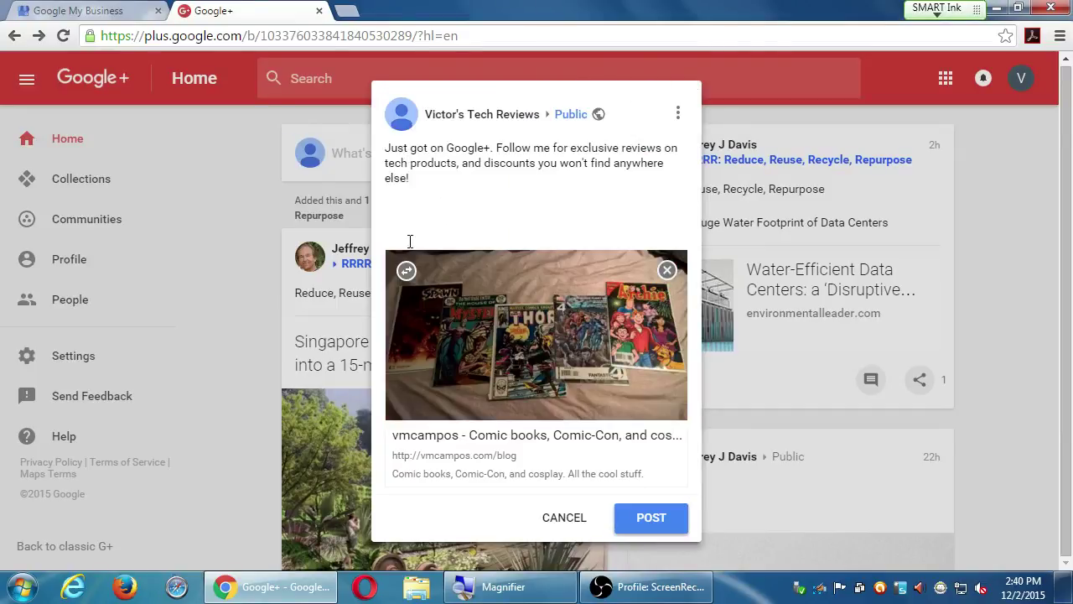
pyautogui.click(406, 270)
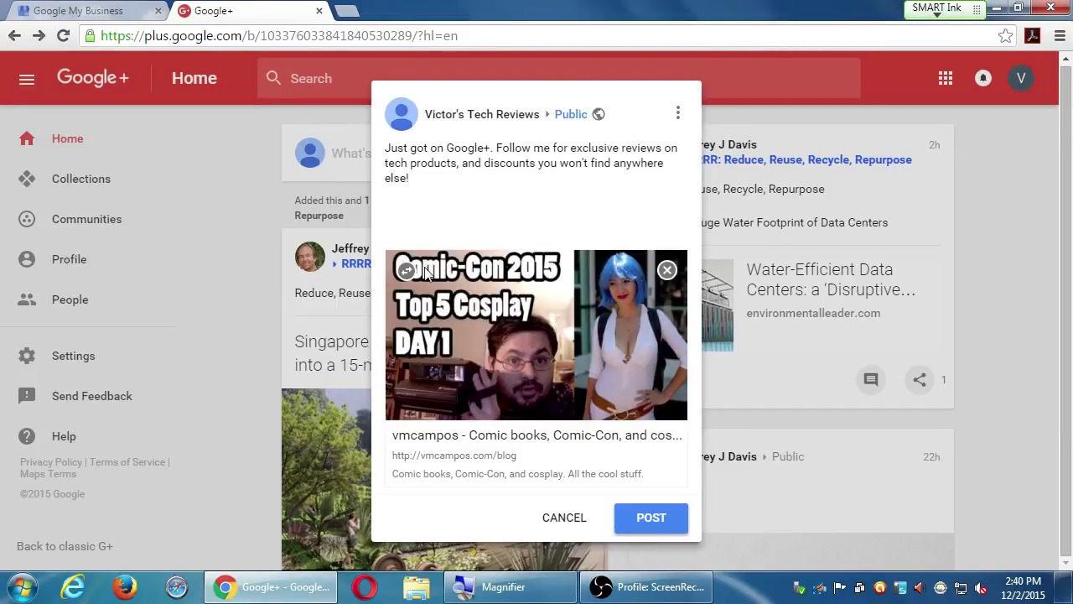
pyautogui.click(407, 270)
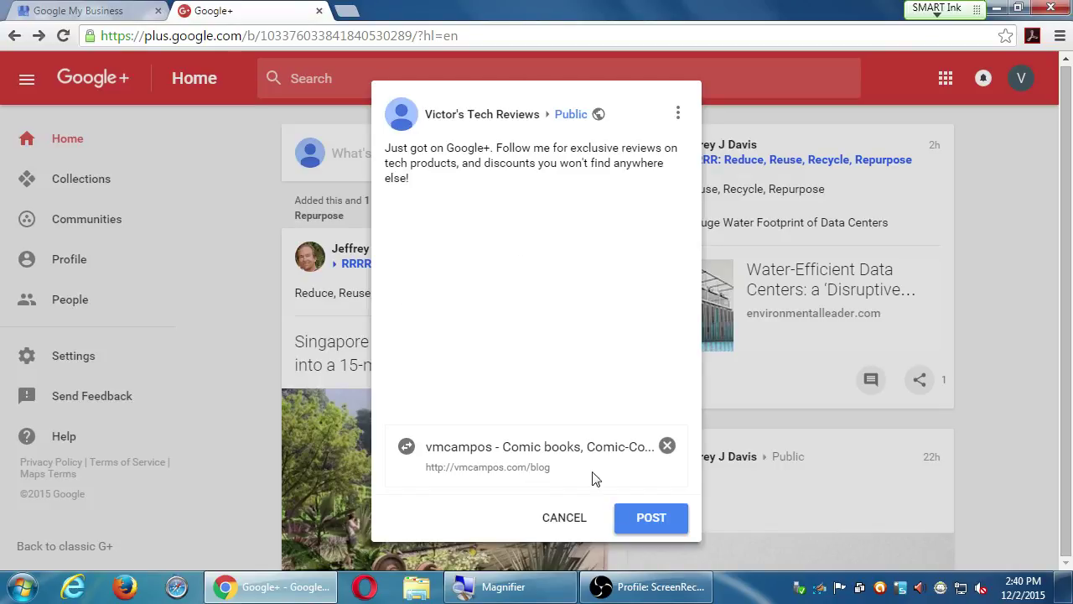
pyautogui.click(666, 446)
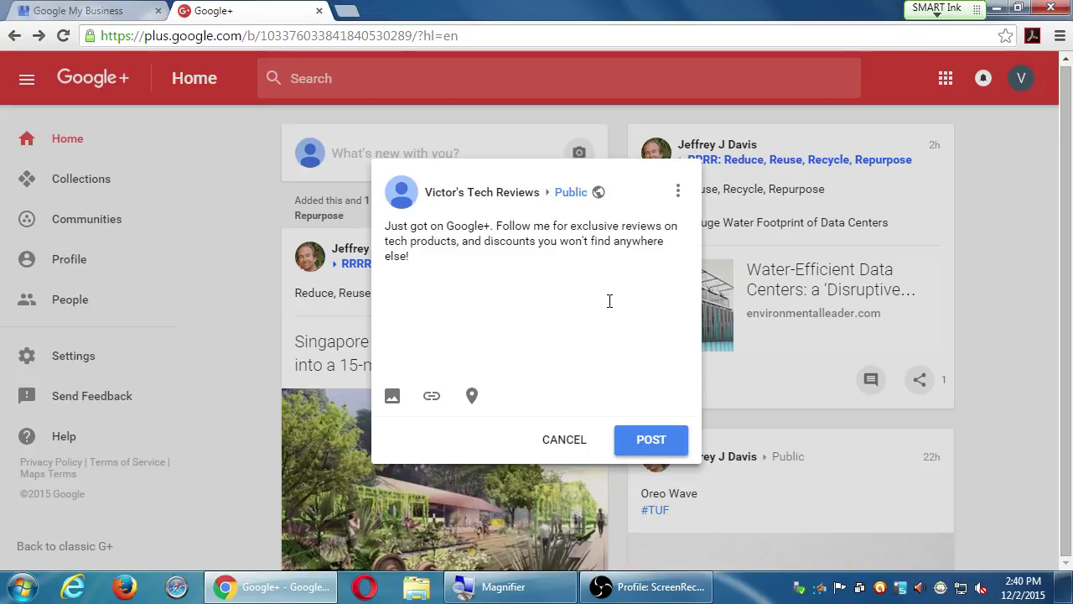
# Open the post's audience selection and examine the circles and people available for sharing.
pyautogui.hotkey('ctrl', 'a')
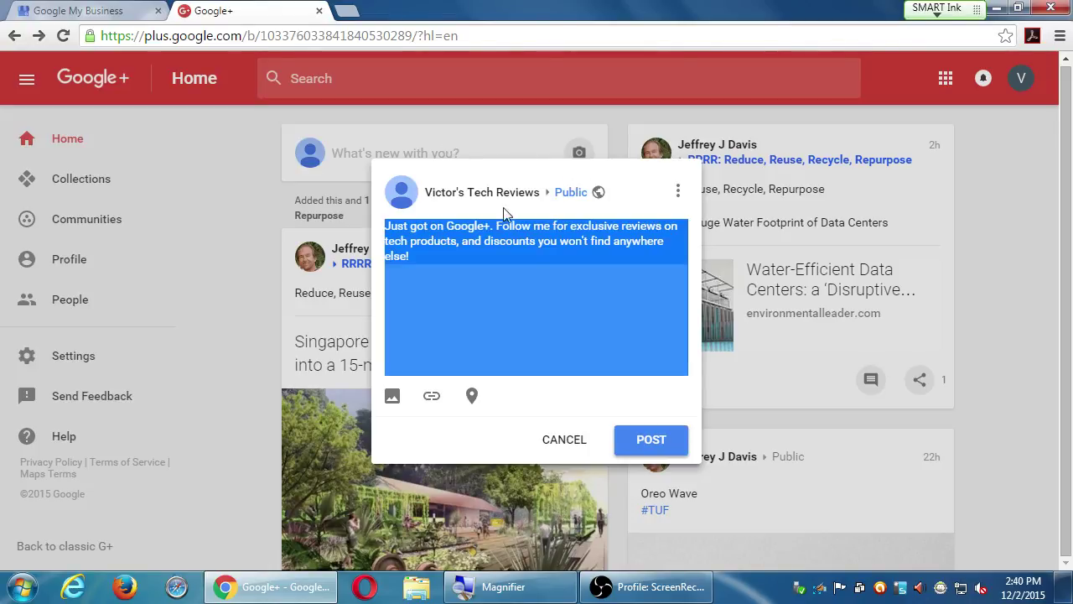
pyautogui.click(556, 299)
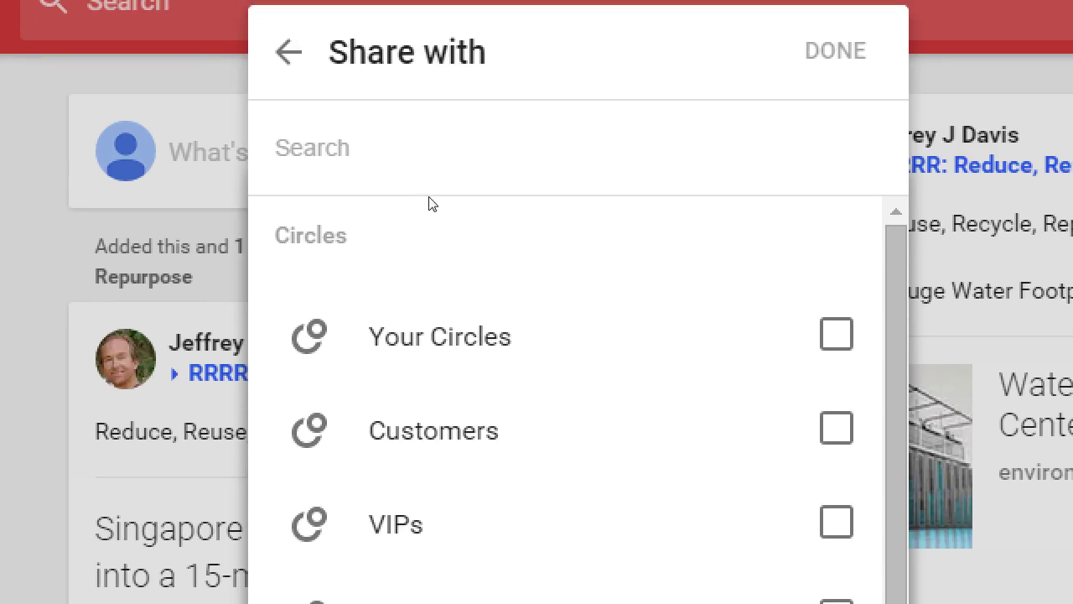
pyautogui.moveTo(392, 192); pyautogui.dragTo(424, 199)
pyautogui.click(426, 195)
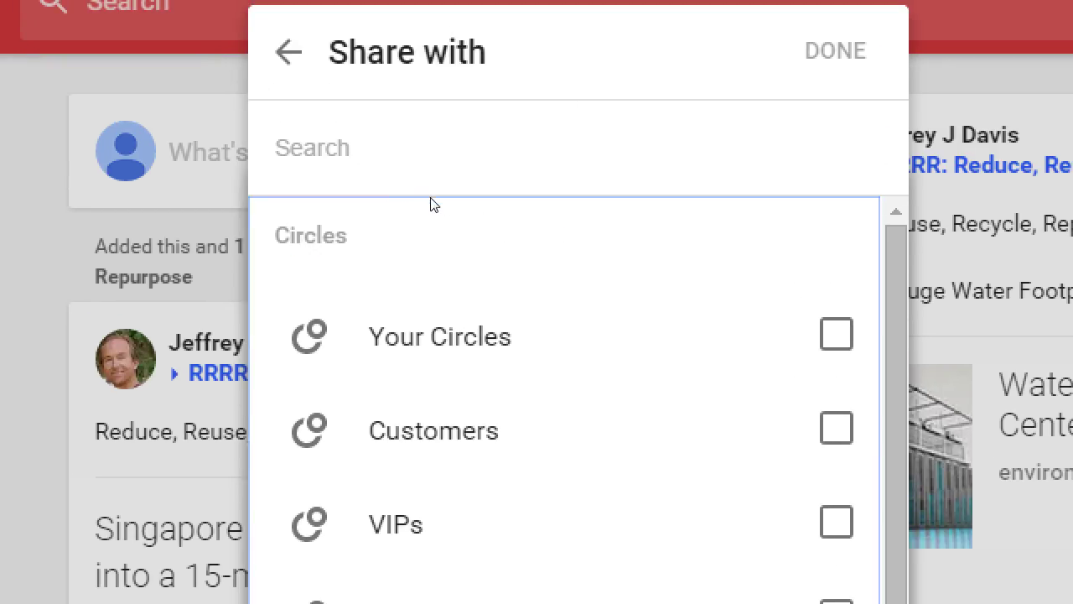
pyautogui.scroll(-1, 440, 207)
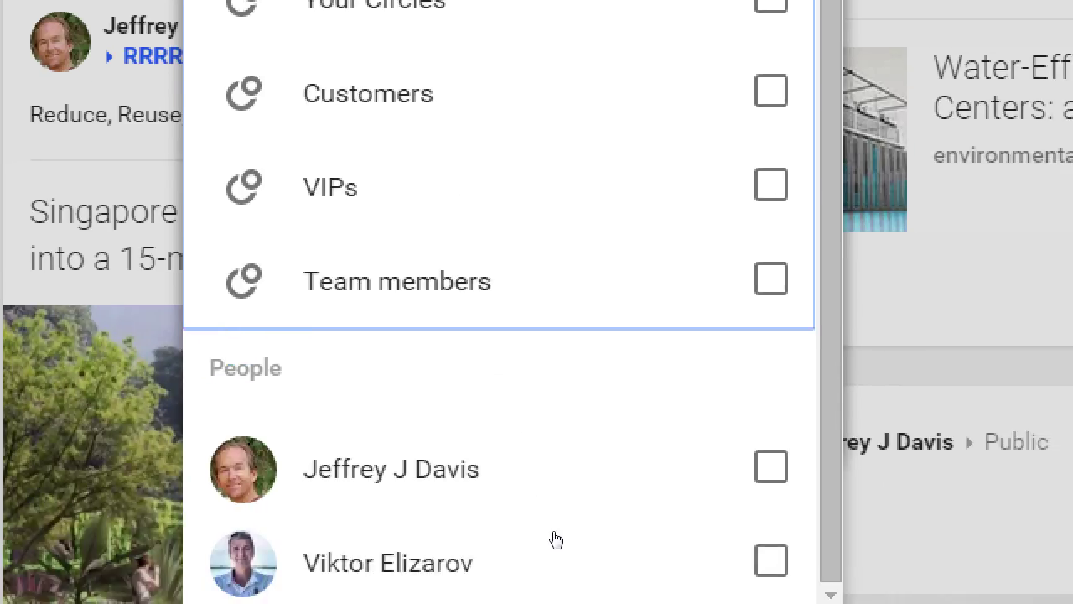
pyautogui.scroll(1, 551, 485)
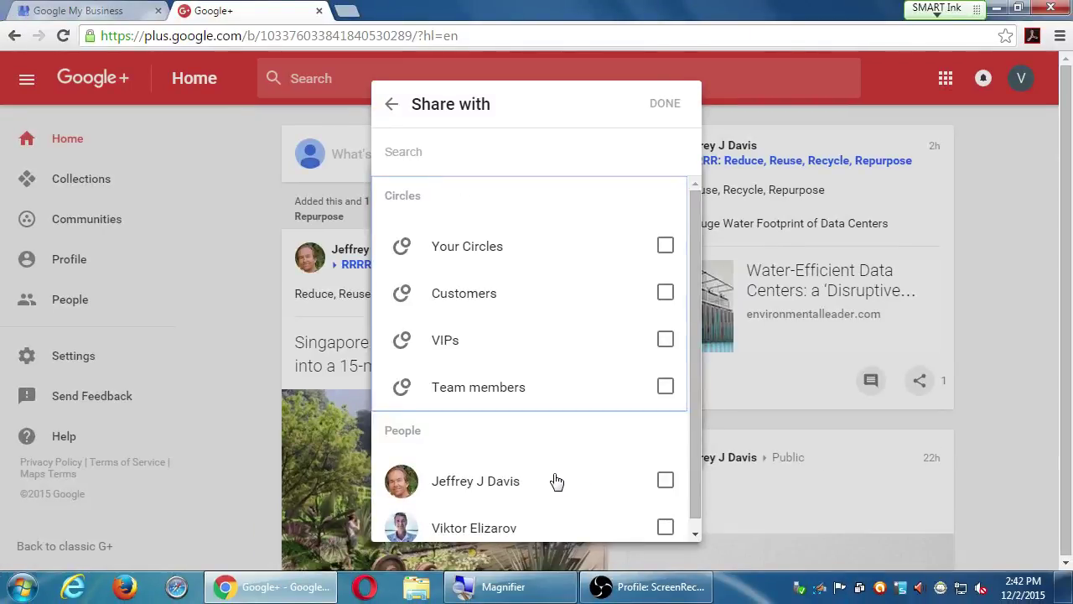
pyautogui.scroll(-1, 556, 480)
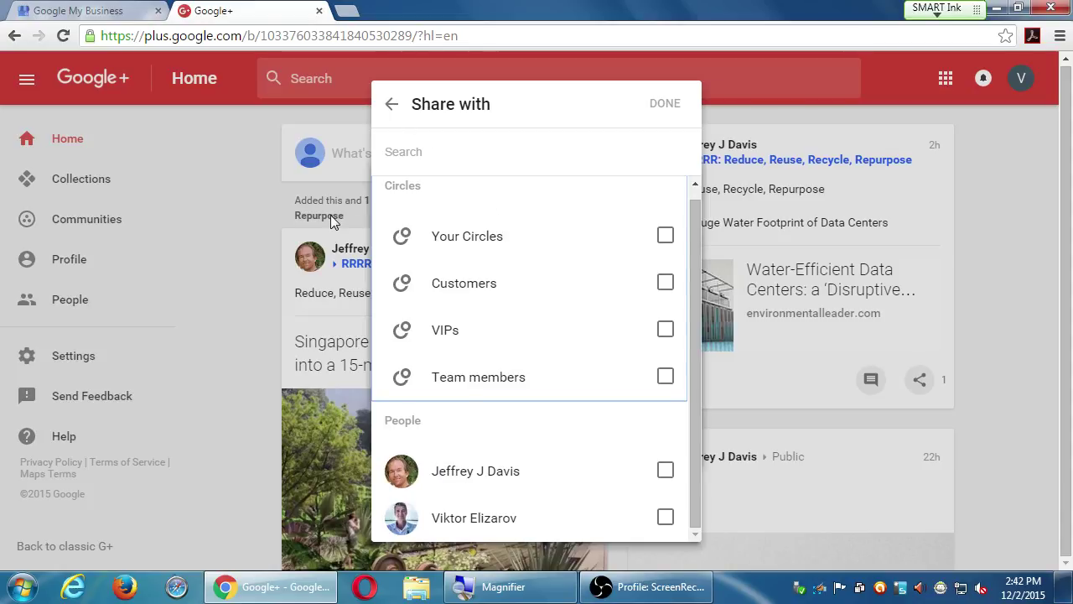
# Try selecting both listed people as the post's audience and deselect them again.
pyautogui.click(666, 472)
pyautogui.click(666, 517)
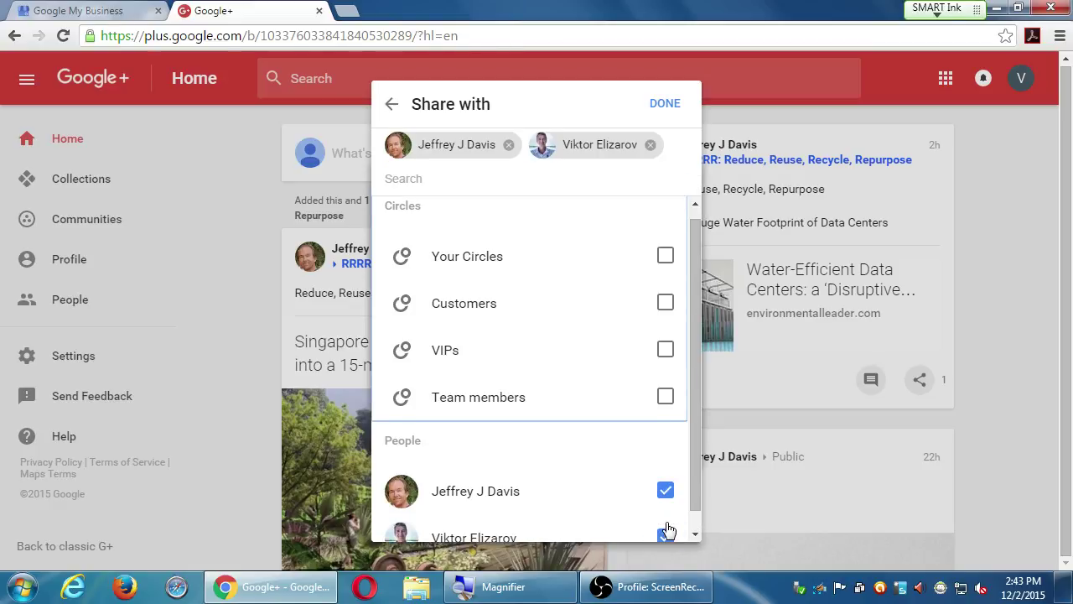
pyautogui.scroll(-1, 623, 500)
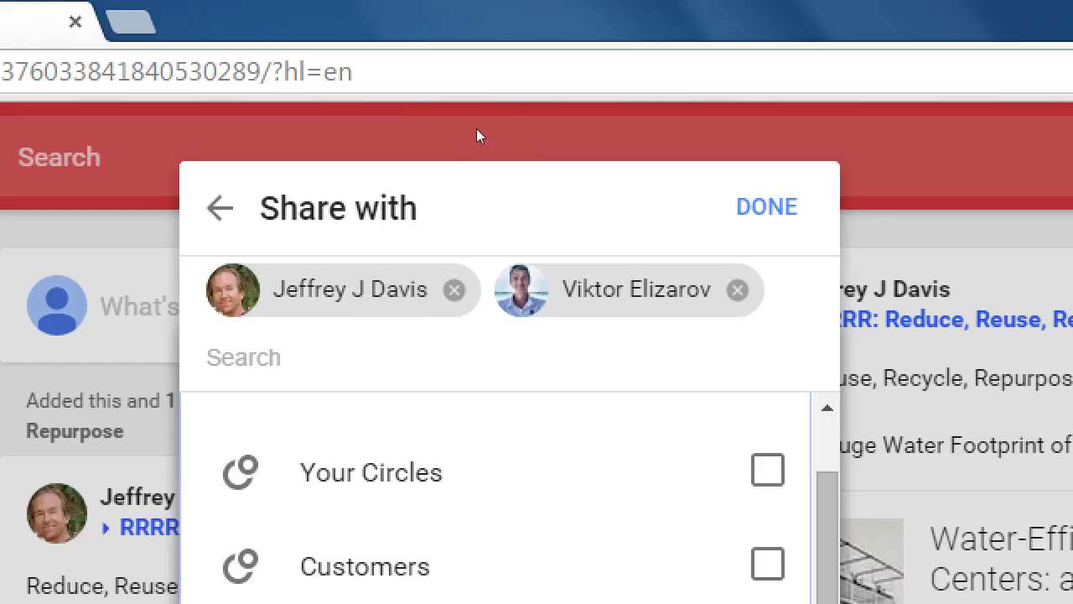
pyautogui.scroll(2, 545, 265)
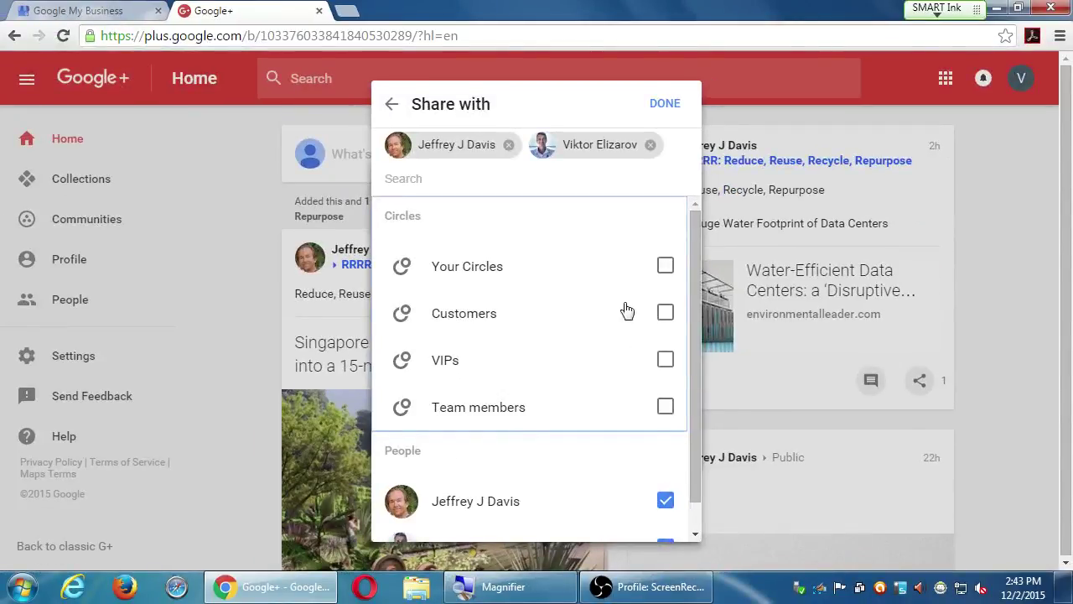
pyautogui.click(667, 500)
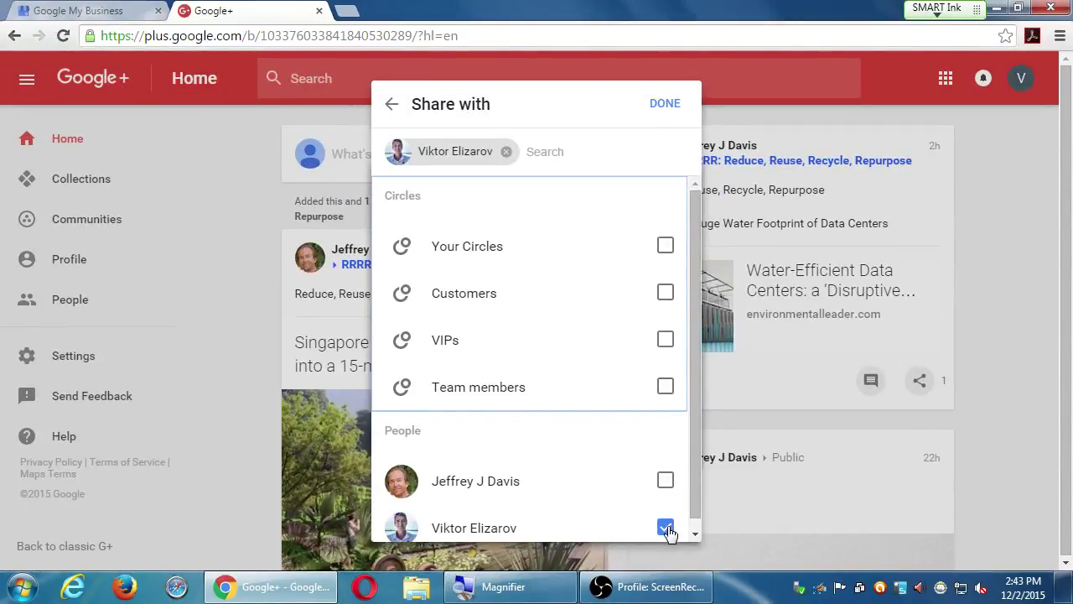
pyautogui.click(666, 527)
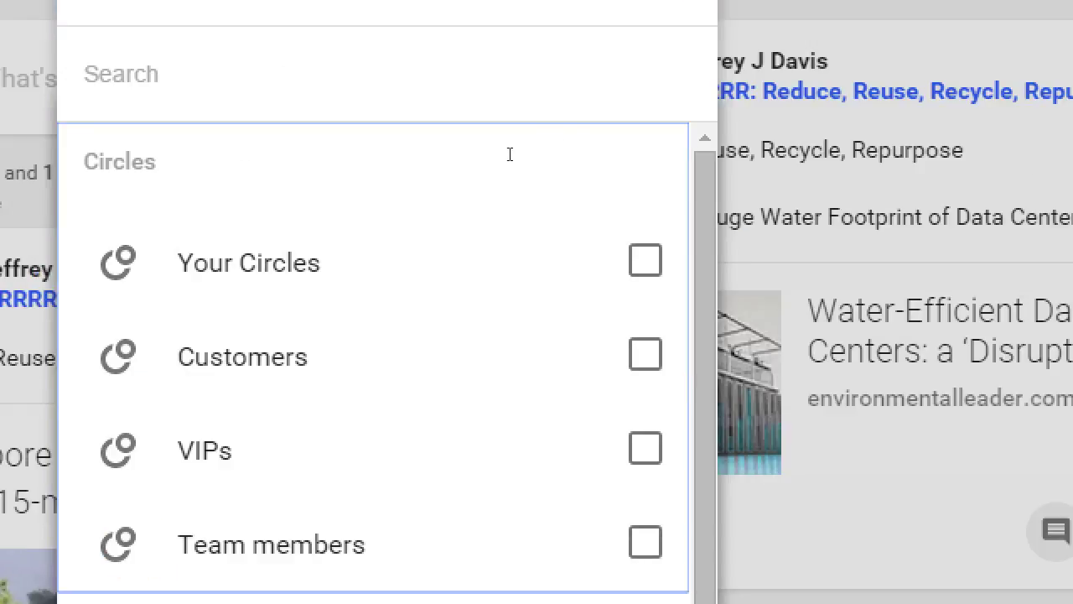
# Try the Customers circle as the post's audience and replace it with the Team members circle.
pyautogui.doubleClick(410, 199)
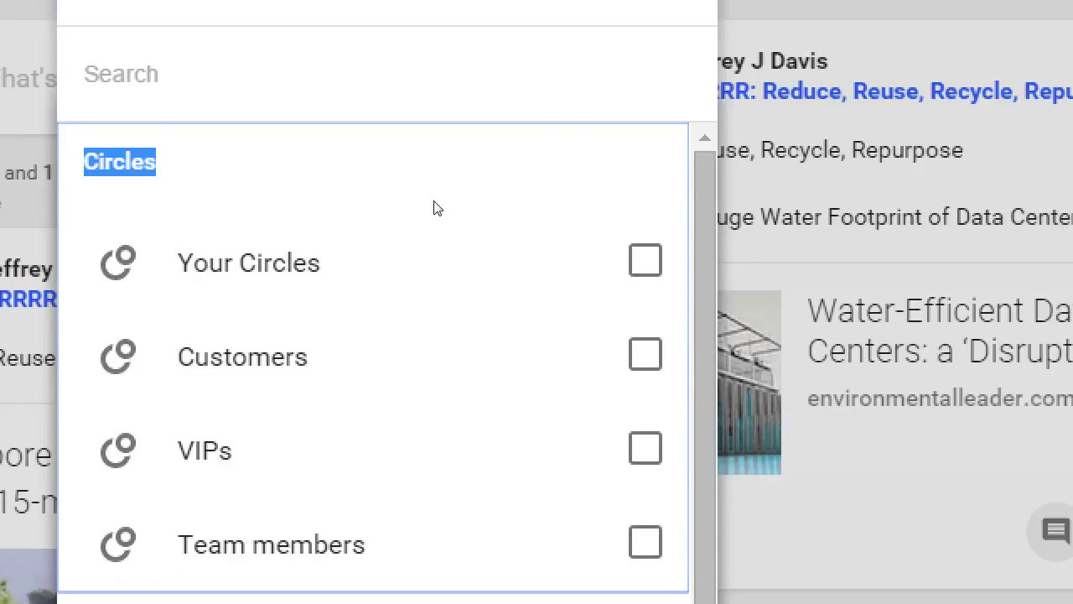
pyautogui.click(436, 208)
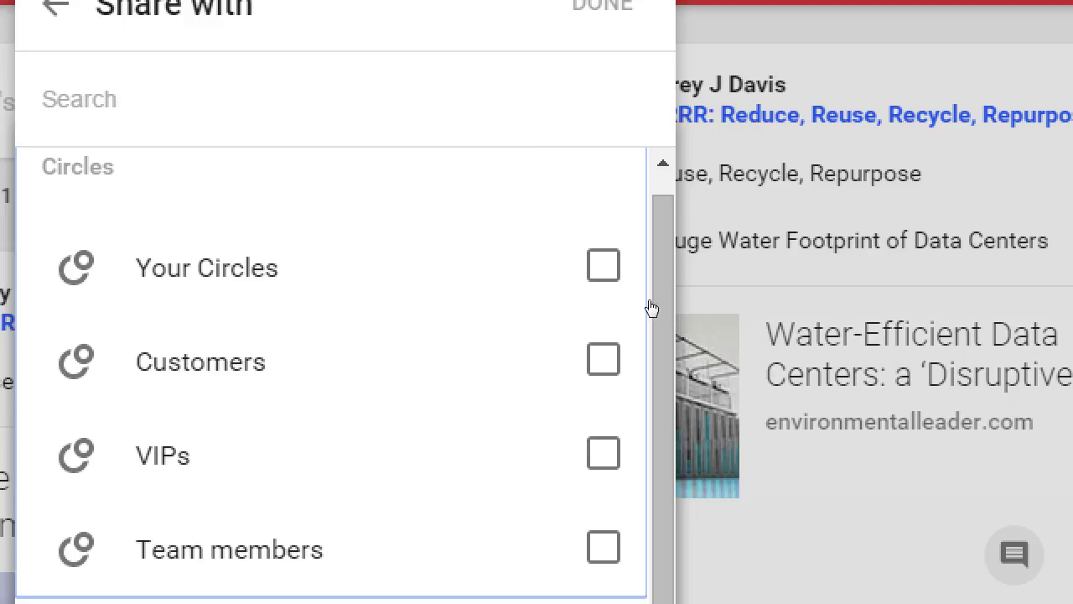
pyautogui.press('space')
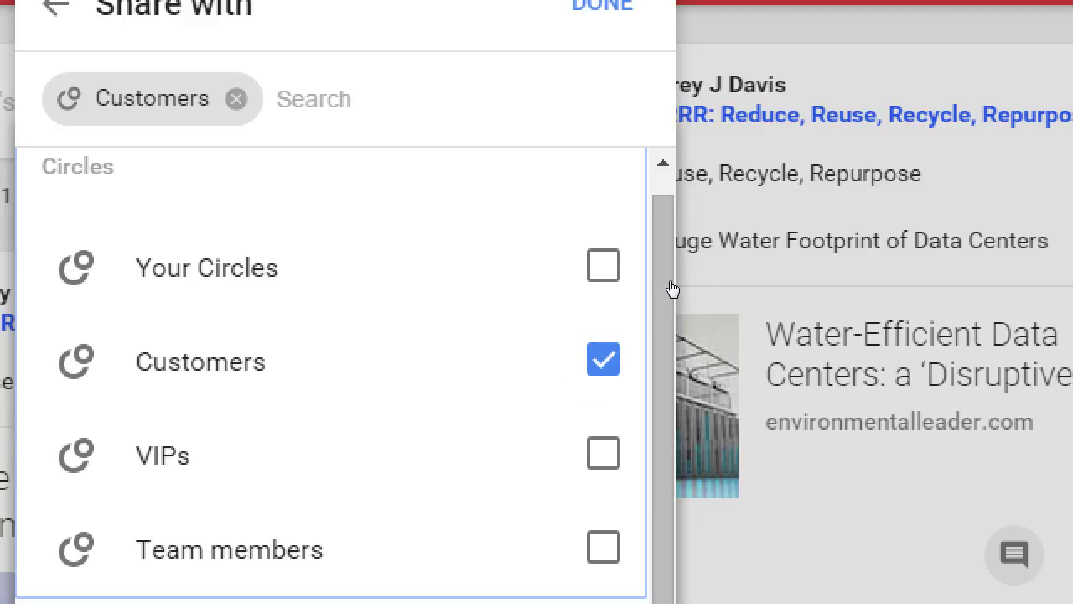
pyautogui.press('space')
pyautogui.press('Tab')
pyautogui.press('Tab')
pyautogui.press('space')
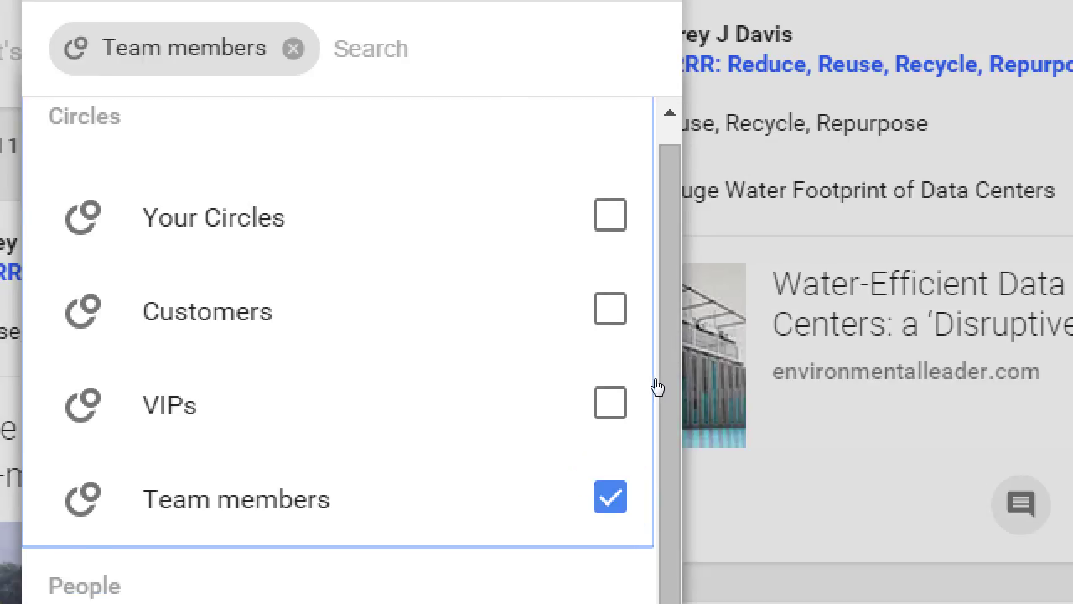
# Try adding the Customers circle to the audience, clear the chosen circles, and leave the audience selection.
pyautogui.hotkey('shift', 'Tab')
pyautogui.hotkey('shift', 'Tab')
pyautogui.press('space')
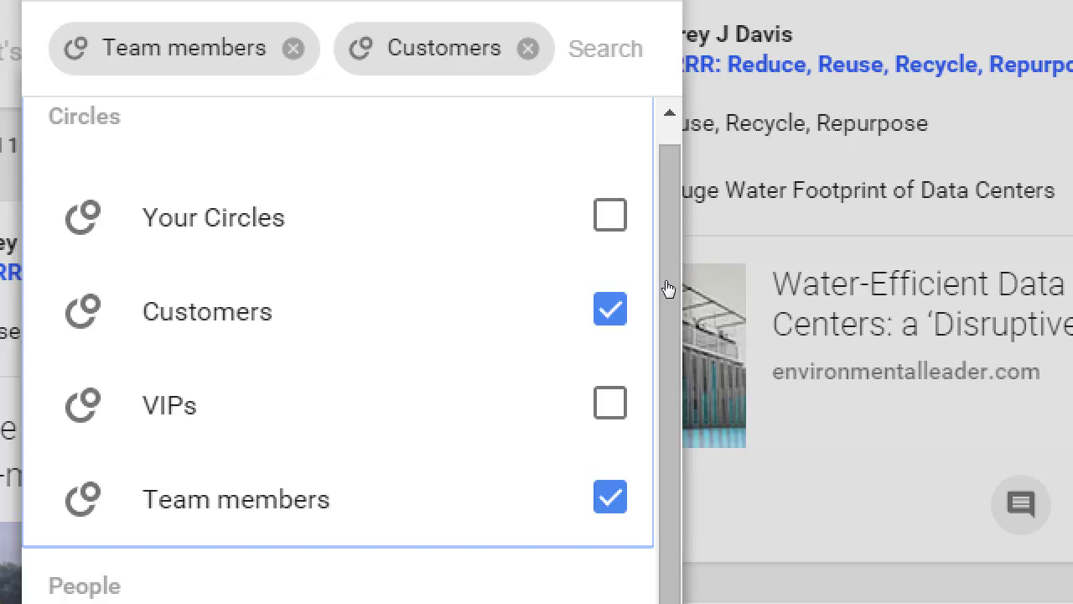
pyautogui.press('space')
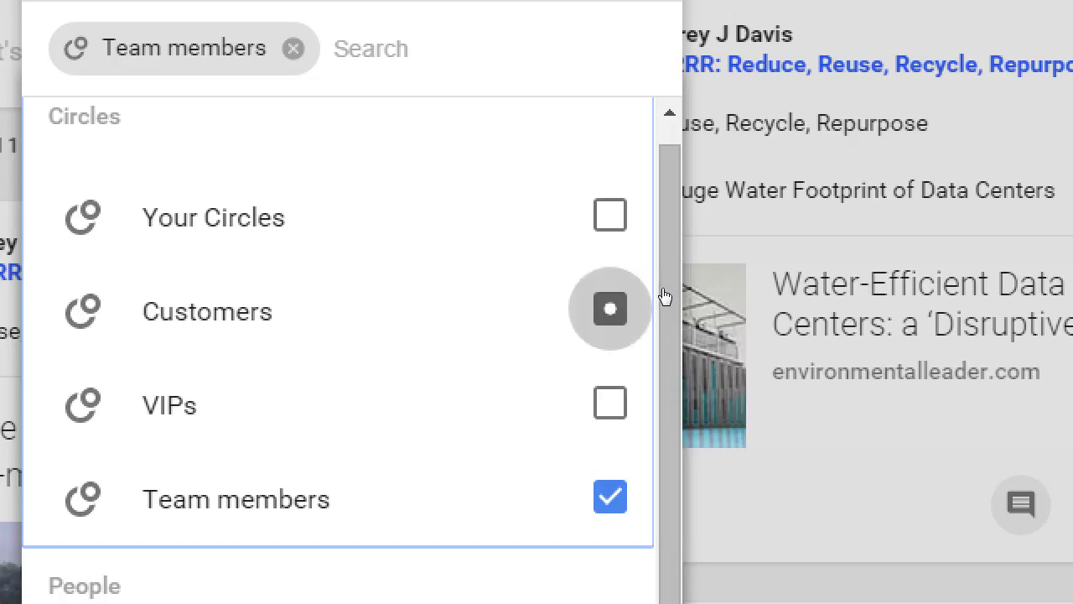
pyautogui.press('Tab')
pyautogui.press('space')
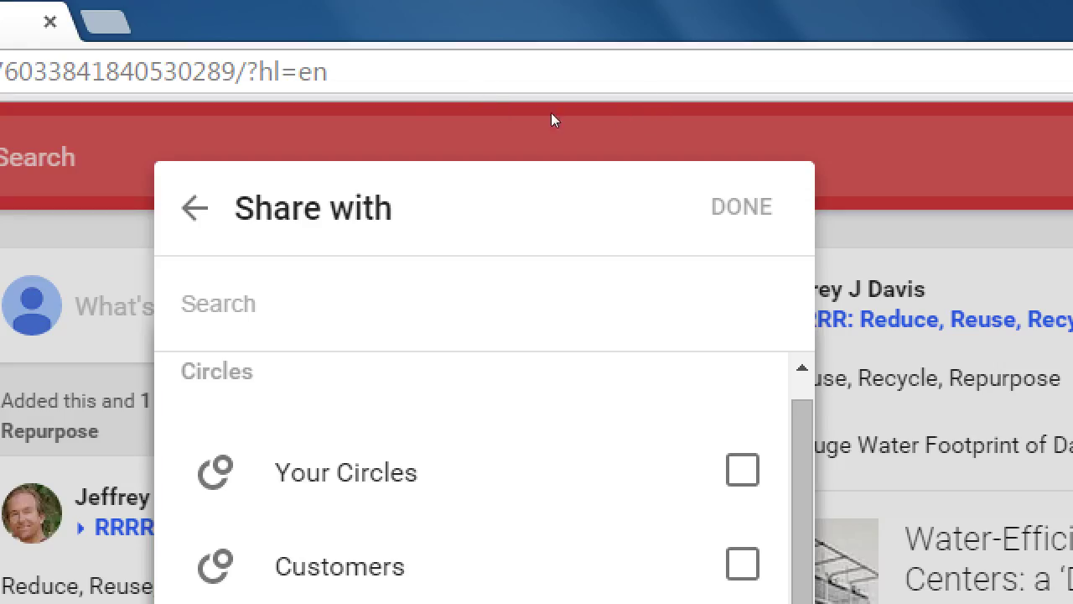
pyautogui.press('Escape')
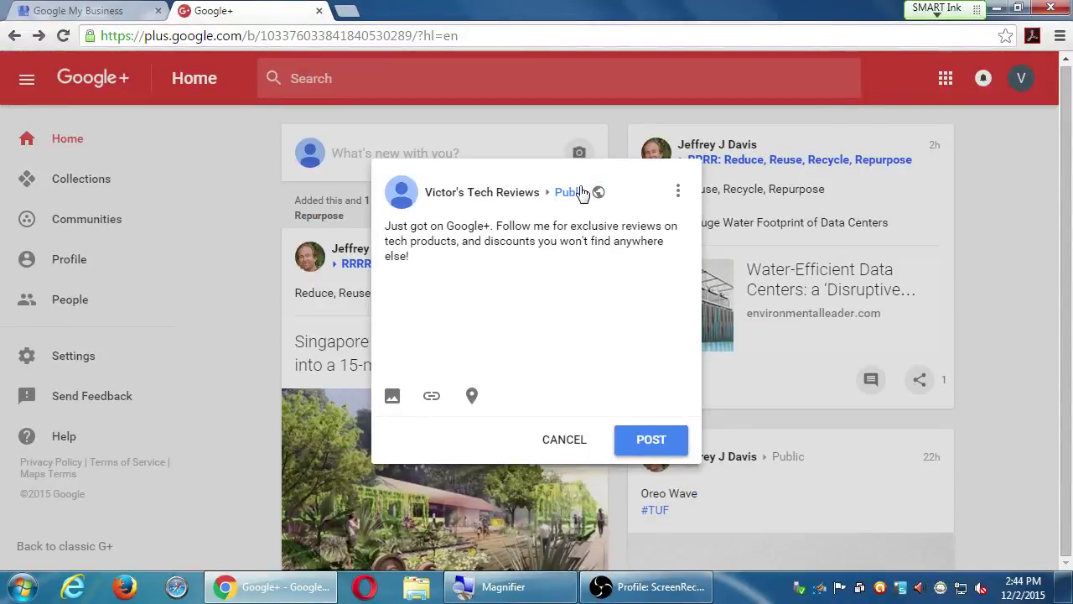
# Copy the post's text, discard the current draft, and paste the text into a new post.
pyautogui.doubleClick(583, 193)
pyautogui.tripleClick(583, 193)
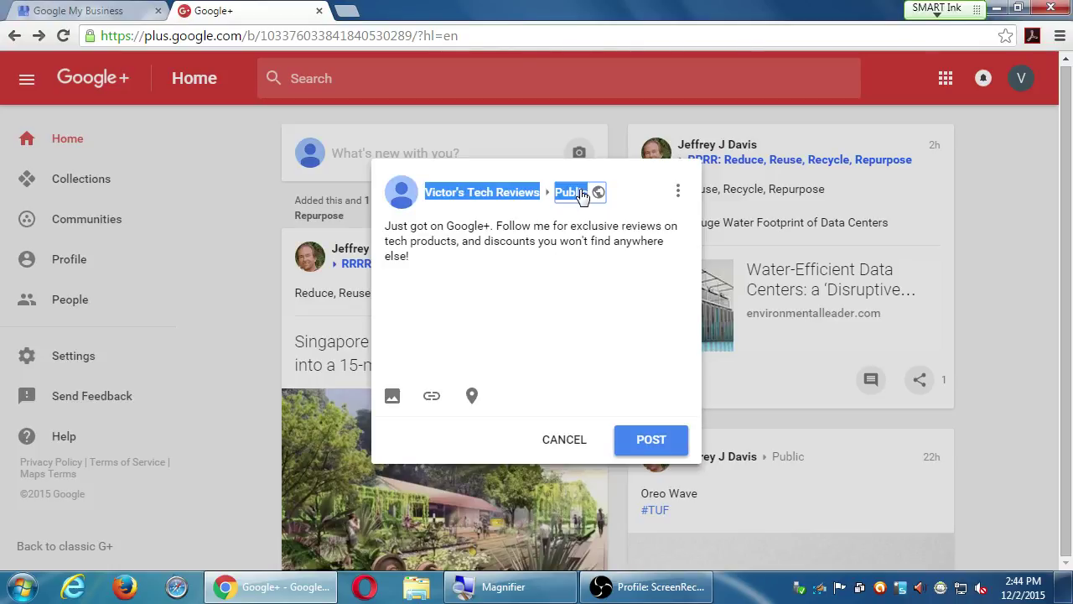
pyautogui.click(575, 276)
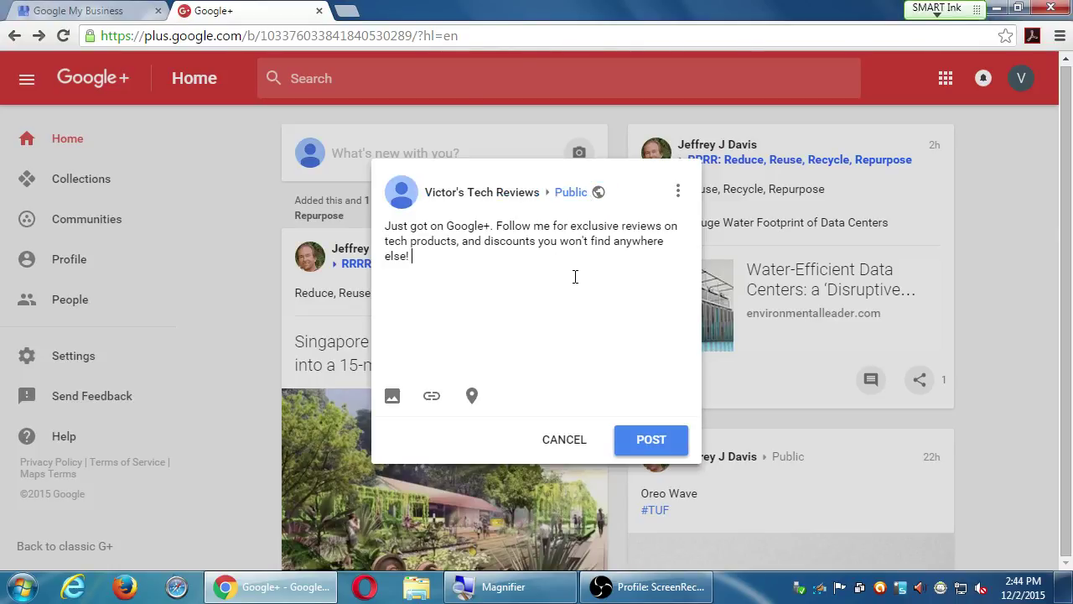
pyautogui.hotkey('ctrl', 'a')
pyautogui.hotkey('ctrl', 'c')
pyautogui.press('BackSpace')
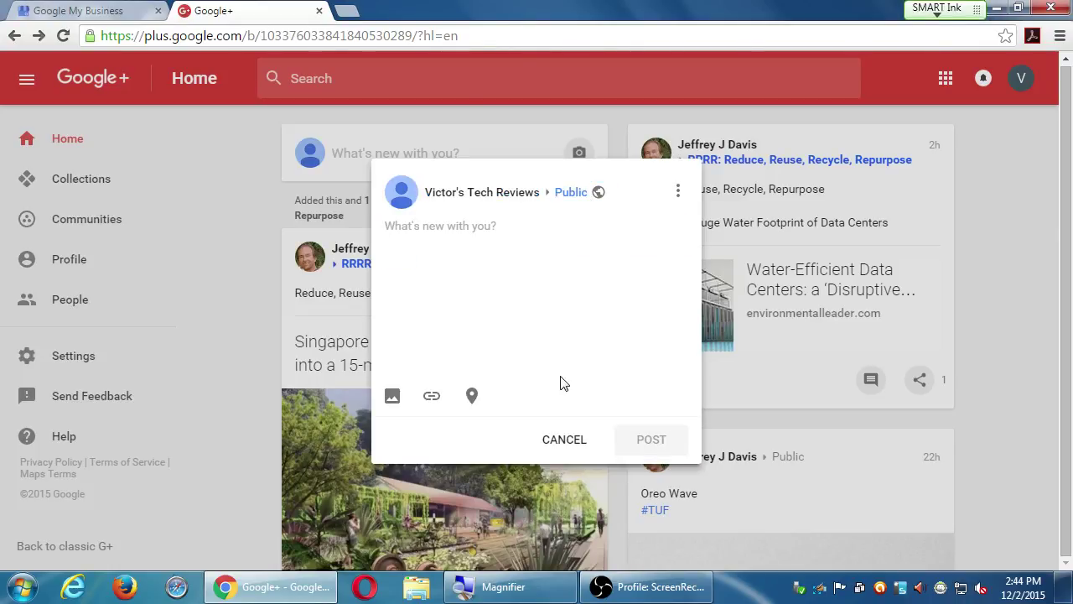
pyautogui.click(575, 438)
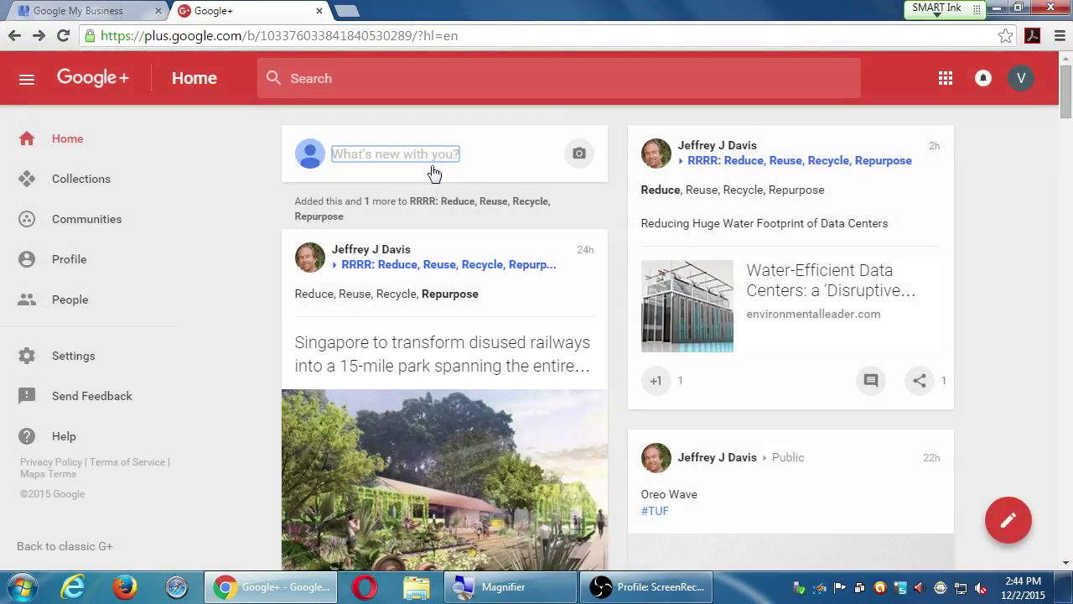
pyautogui.click(434, 173)
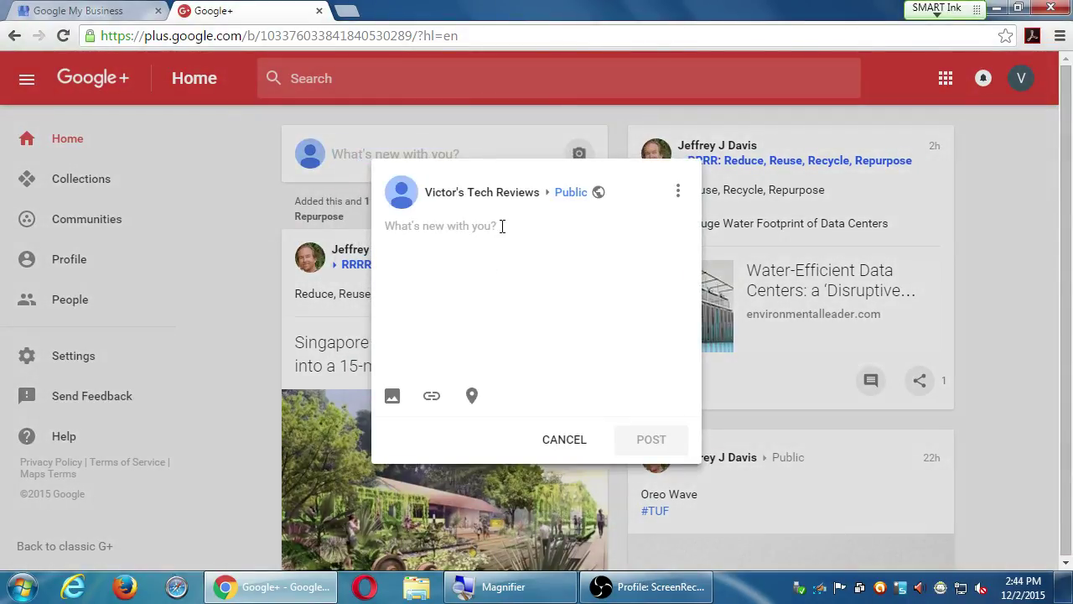
pyautogui.hotkey('ctrl', 'v')
# Review the circles and people offered as the post's audience, keep it Public, and publish the post.
pyautogui.click(573, 193)
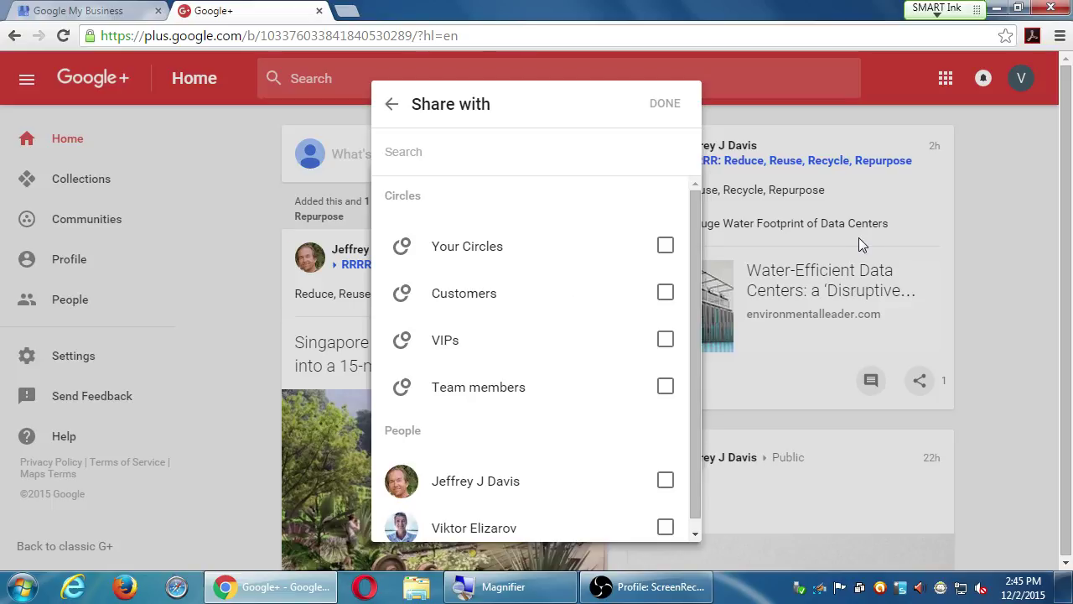
pyautogui.scroll(-1, 446, 488)
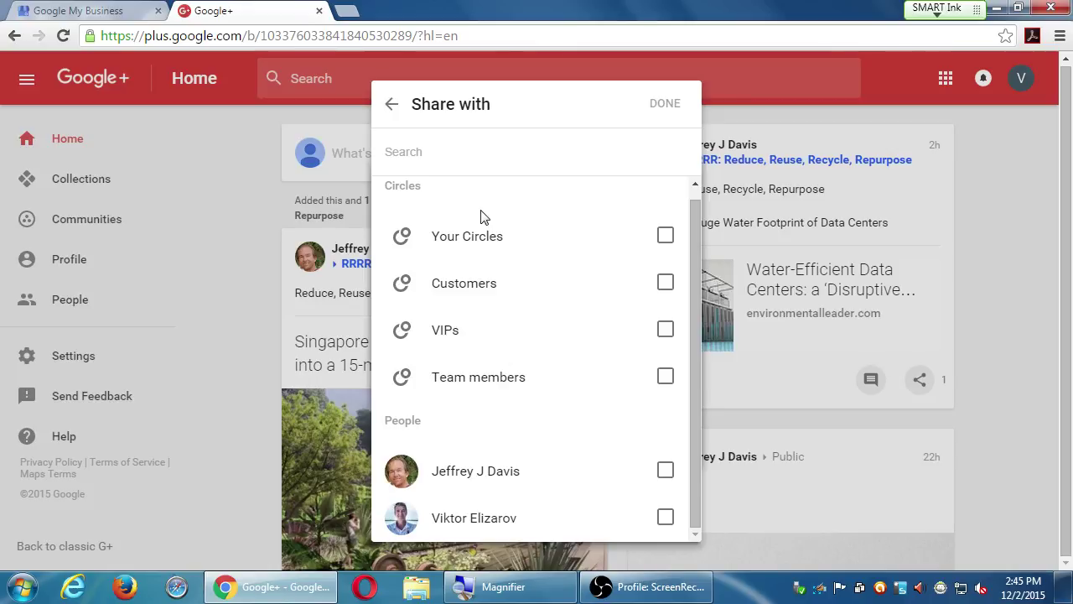
pyautogui.scroll(1, 469, 213)
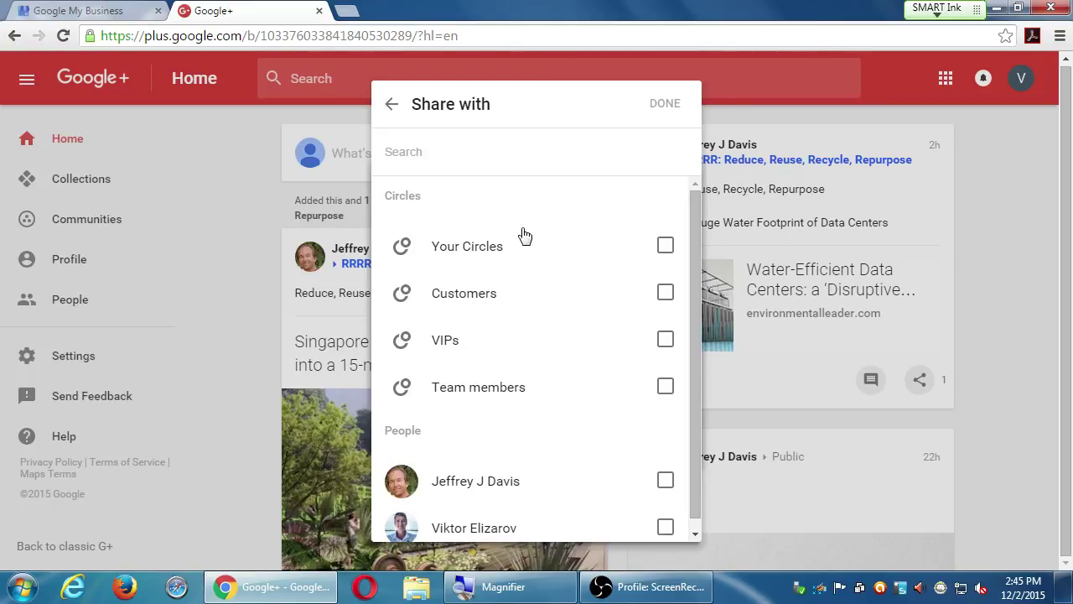
pyautogui.click(391, 105)
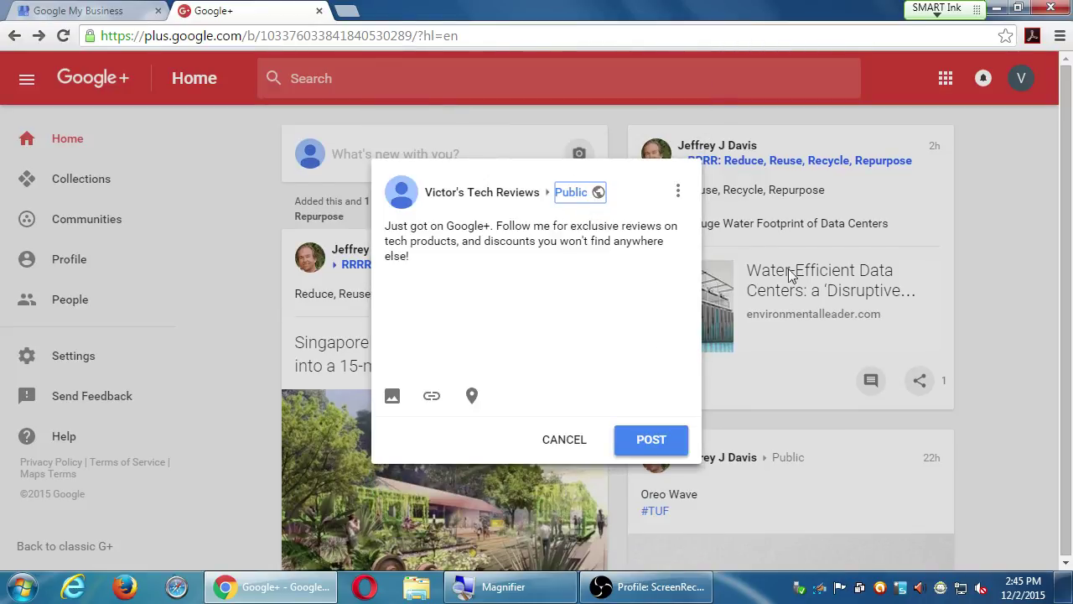
pyautogui.click(678, 442)
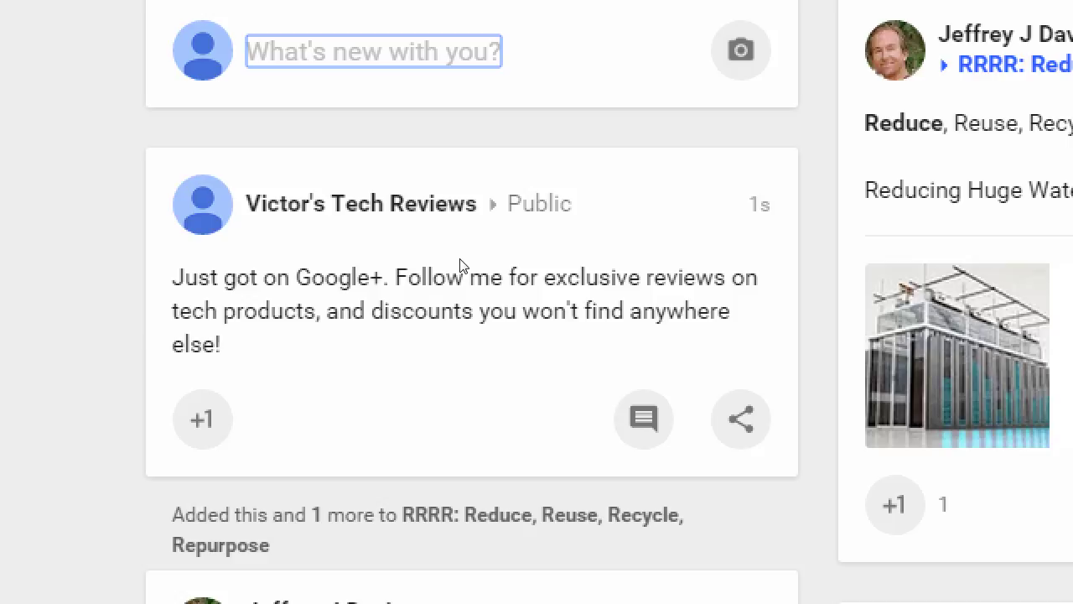
pyautogui.scroll(1, 695, 176)
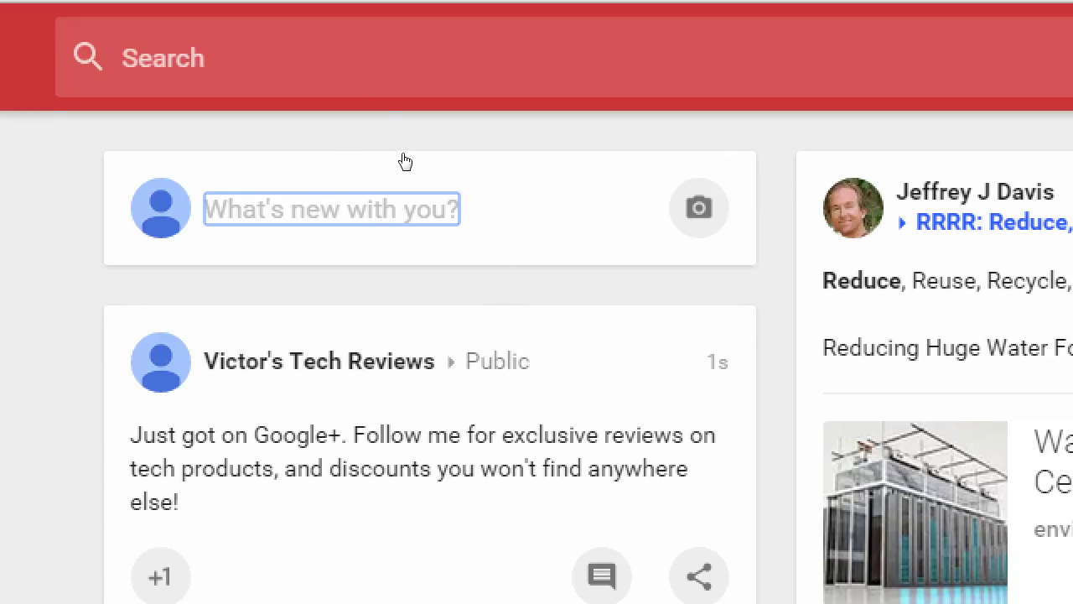
# Start a new post and enter the bold-formatting example "*Bold* = Bold (".
pyautogui.click(405, 161)
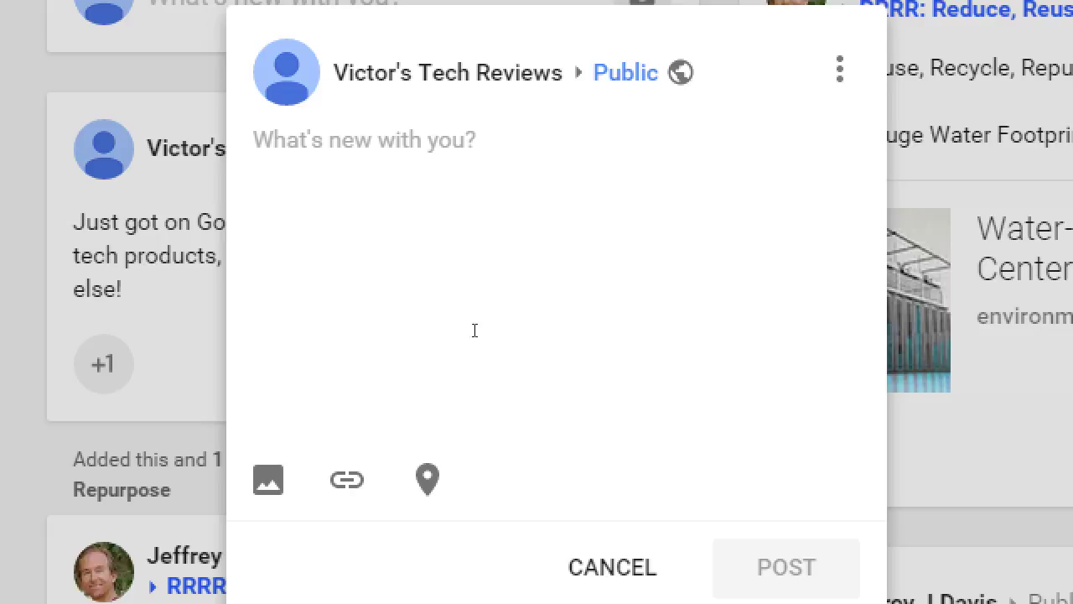
pyautogui.click(477, 252)
pyautogui.write('Bold')
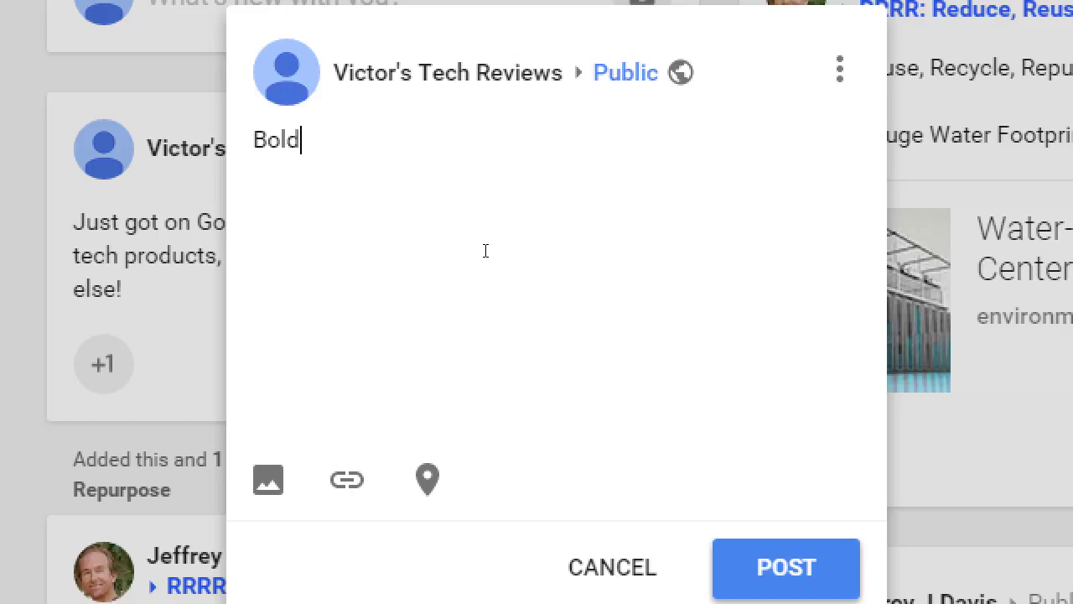
pyautogui.press('Home')
pyautogui.write('*')
pyautogui.press('End')
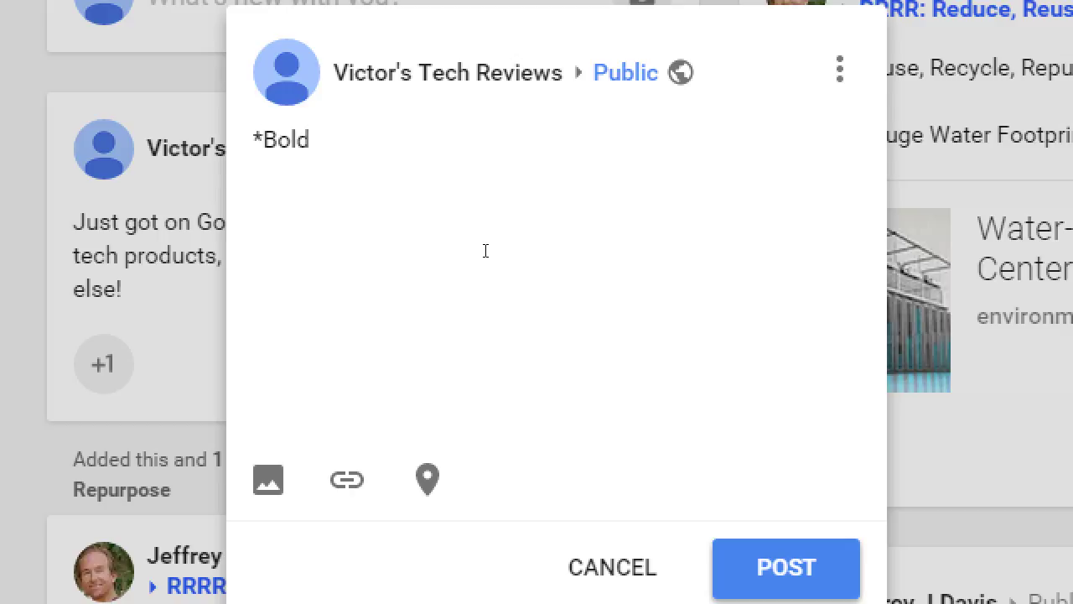
pyautogui.write('*')
pyautogui.write('= Bold (')
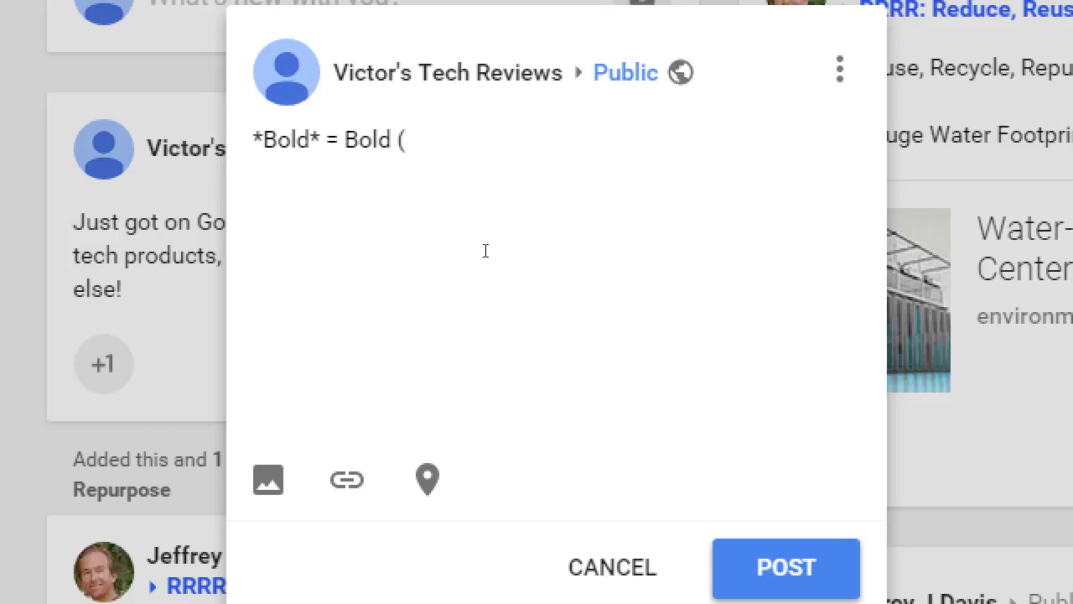
# Replace the explanation after "*Bold* =" in the new post with text beginning with "A".
pyautogui.write('As')
pyautogui.press('BackSpace')
pyautogui.press('BackSpace')
pyautogui.press('BackSpace')
pyautogui.press('BackSpace')
pyautogui.press('BackSpace')
pyautogui.press('BackSpace')
pyautogui.press('BackSpace')
pyautogui.press('BackSpace')
pyautogui.write('A')
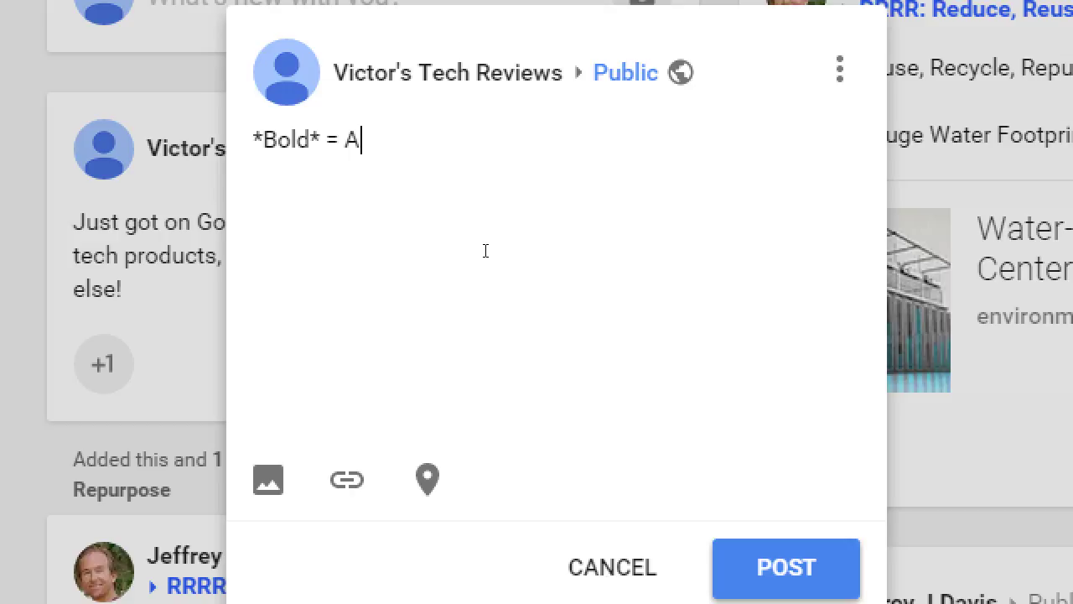
# Complete the post's first line as "*Bold* = Asterisks" and add a second line reading "_This is Italics_ = Underscores".
pyautogui.write('sterisks')
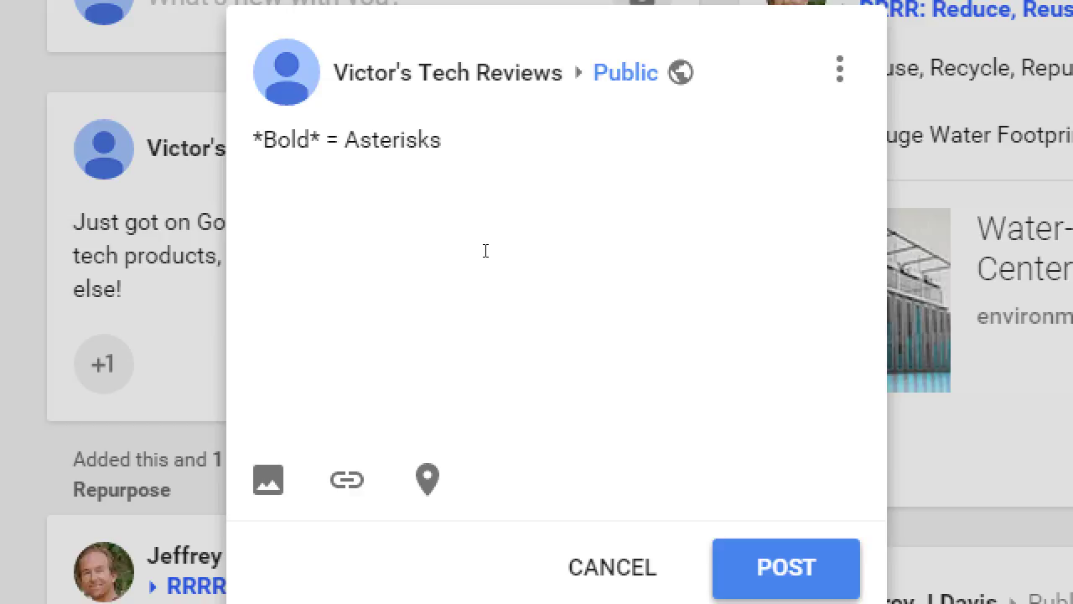
pyautogui.press('Return')
pyautogui.write('Italics')
pyautogui.press('Home')
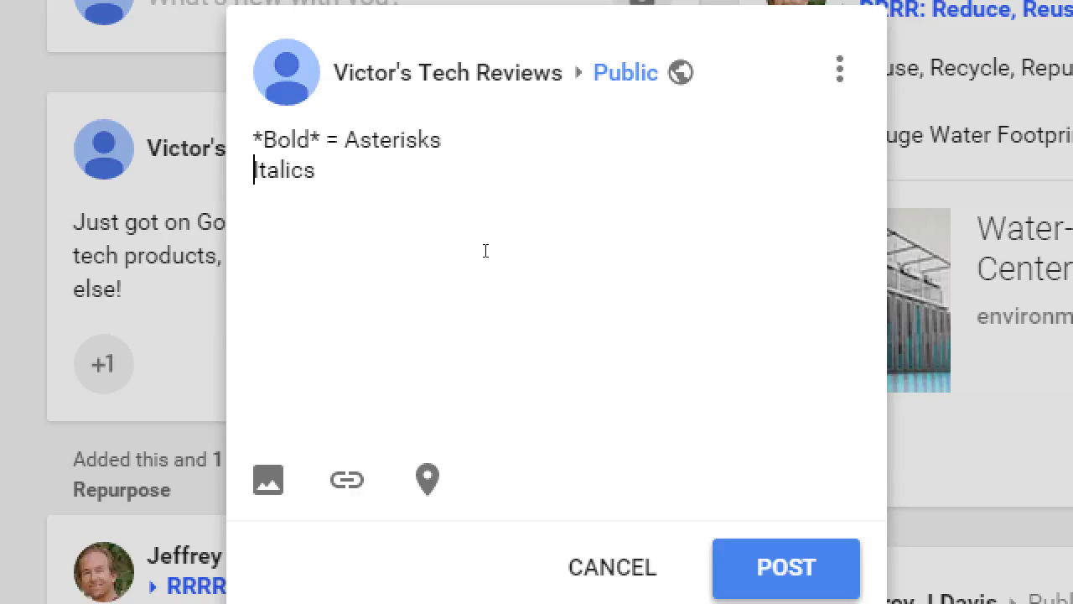
pyautogui.write('_')
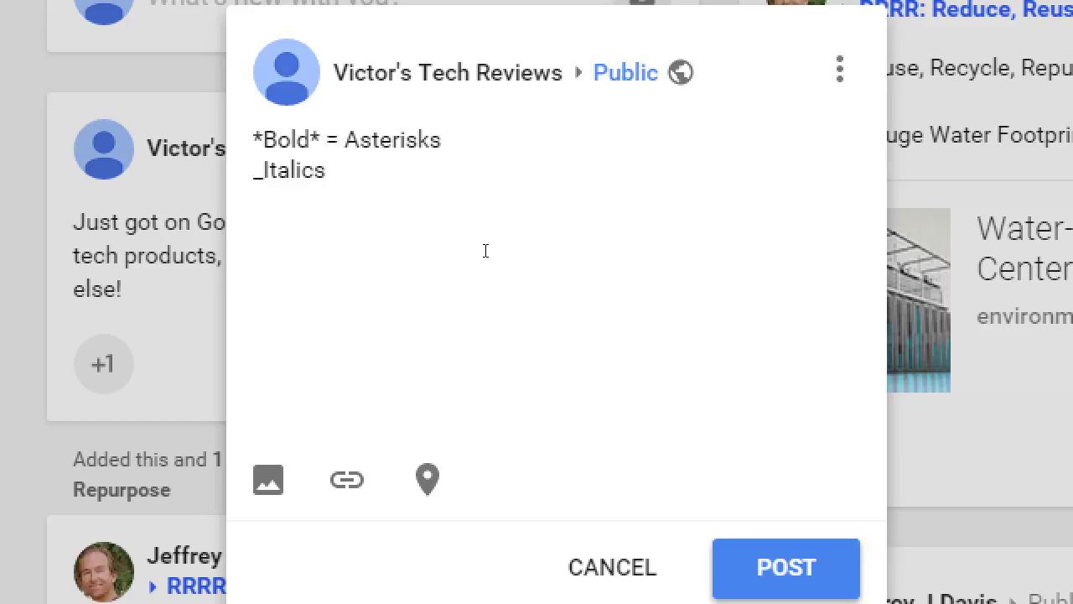
pyautogui.write('The')
pyautogui.press('BackSpace')
pyautogui.press('BackSpace')
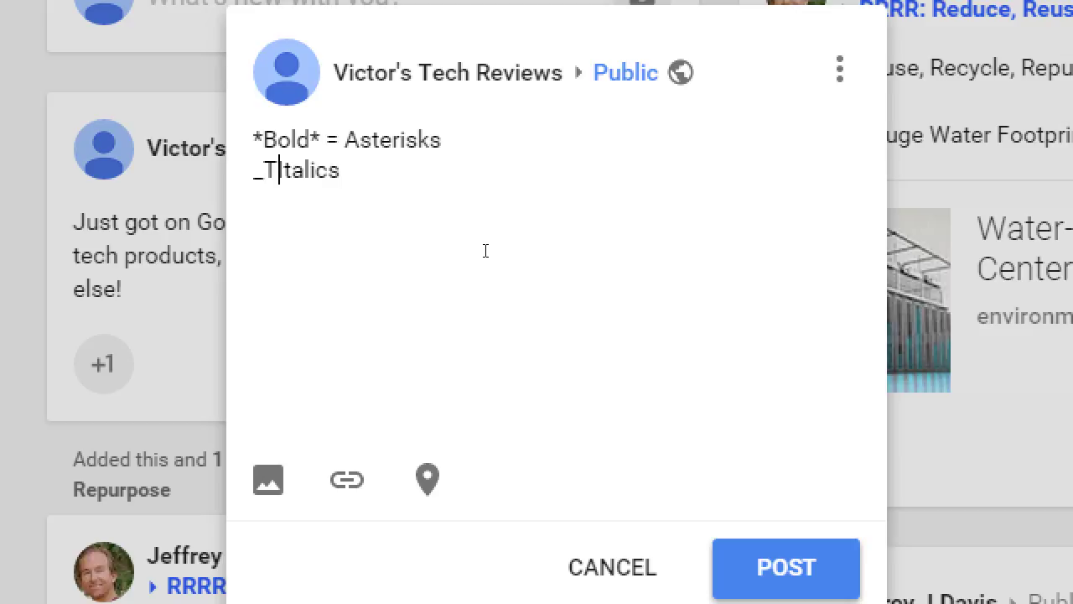
pyautogui.write('his is')
pyautogui.press('End')
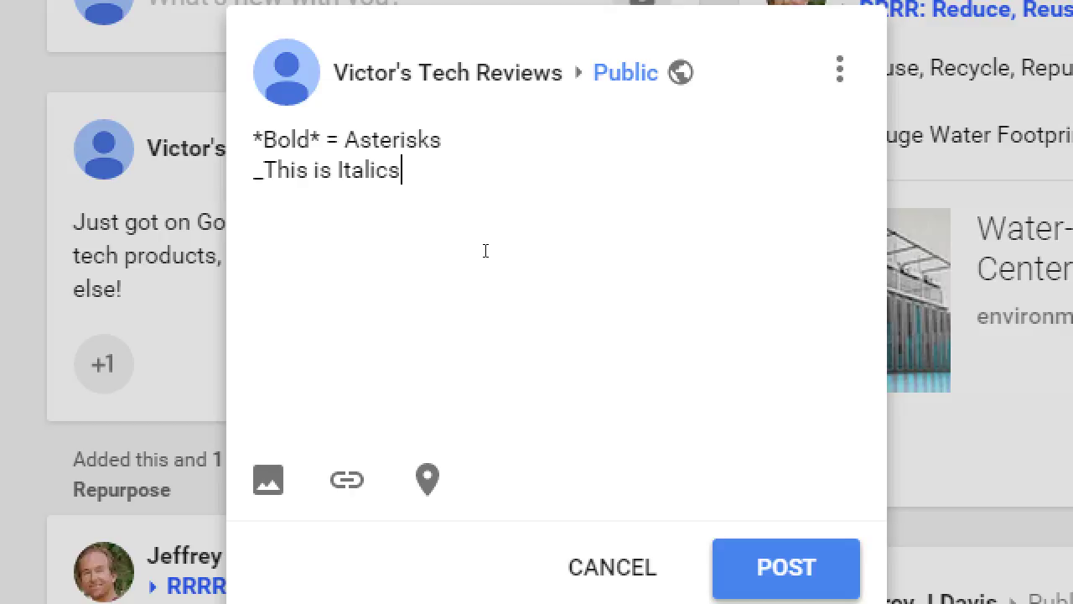
pyautogui.write('_')
pyautogui.write('= Underscores')
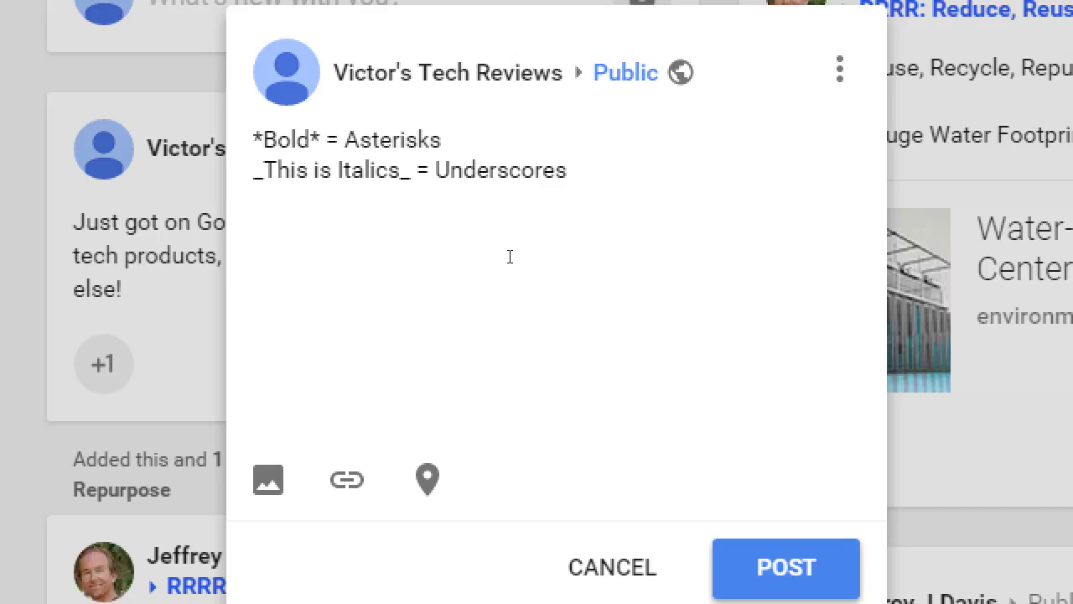
# Add a third line reading "-Strikethru- = Dashes" and publish the post publicly, discarding any empty new draft.
pyautogui.press('Return')
pyautogui.write('Strikethru')
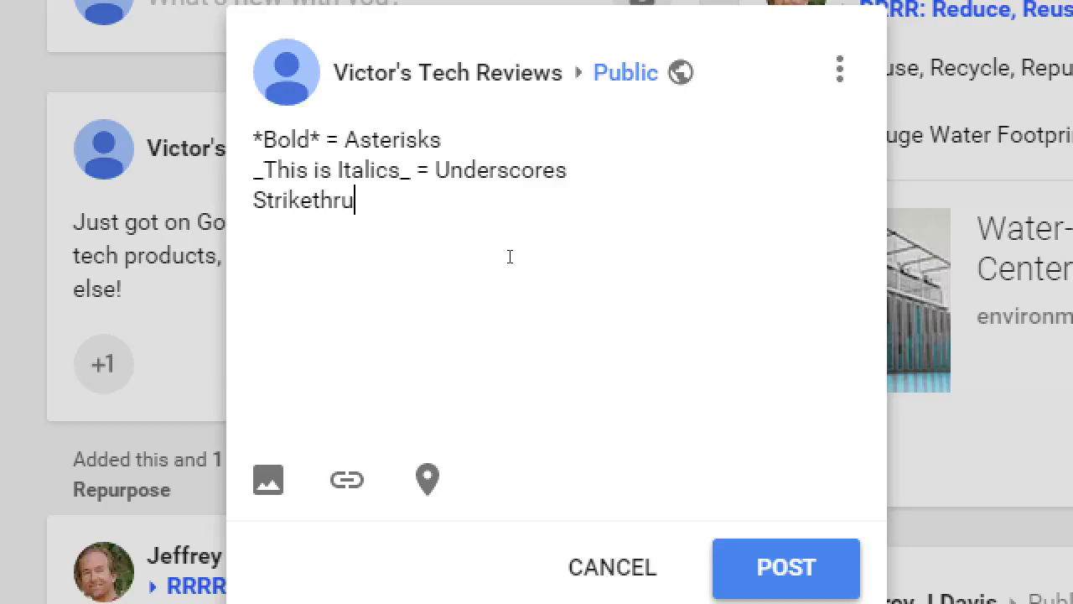
pyautogui.press('Home')
pyautogui.write('-')
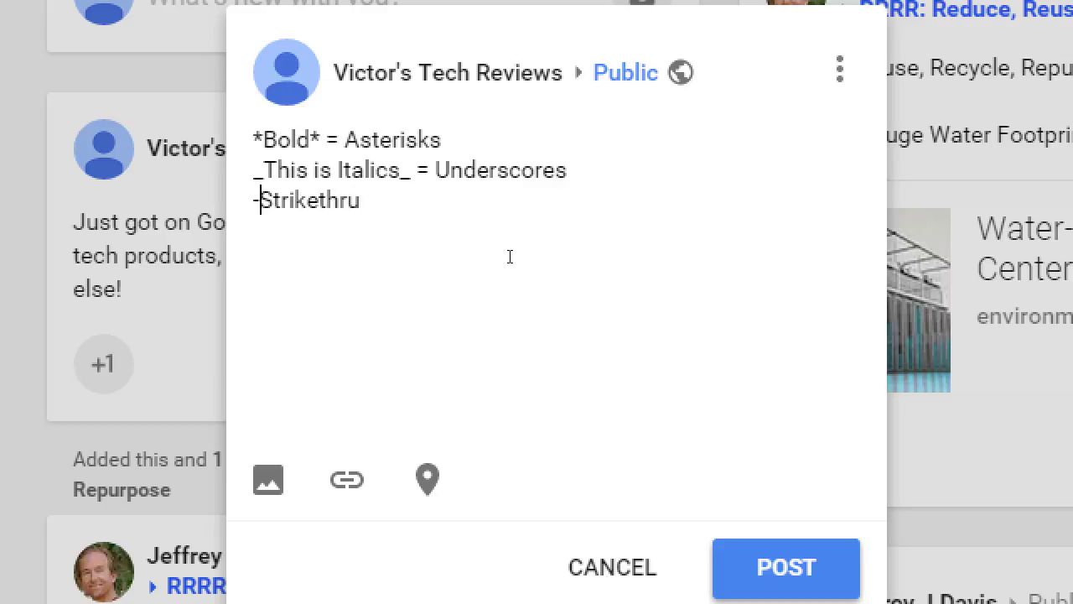
pyautogui.press('End')
pyautogui.write('-')
pyautogui.write(' = Sac')
pyautogui.press('BackSpace')
pyautogui.press('BackSpace')
pyautogui.press('BackSpace')
pyautogui.write('Dashes')
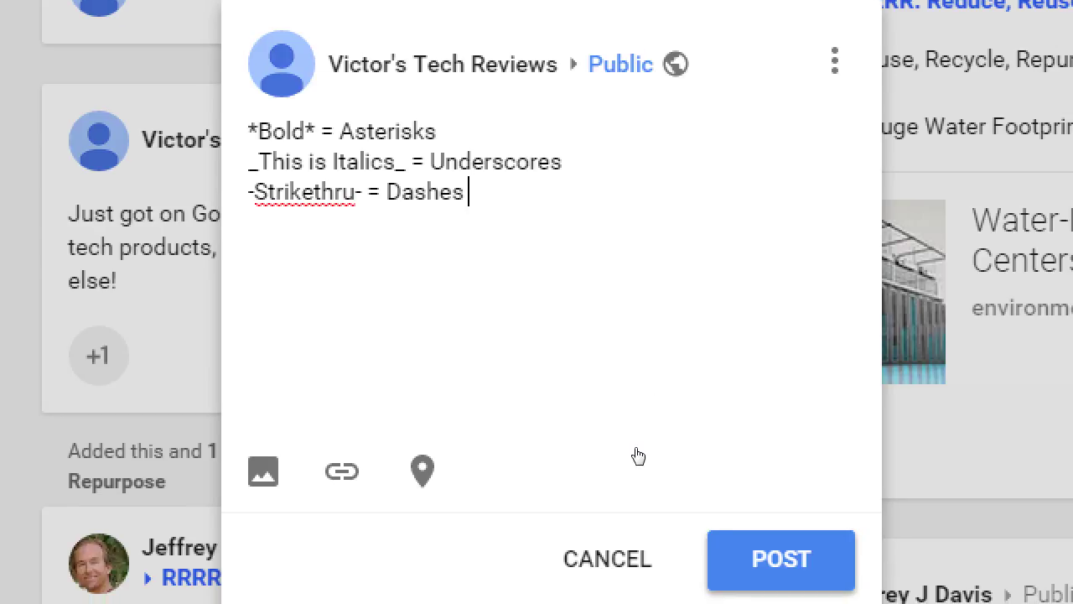
pyautogui.hotkey('ctrl', 'Return')
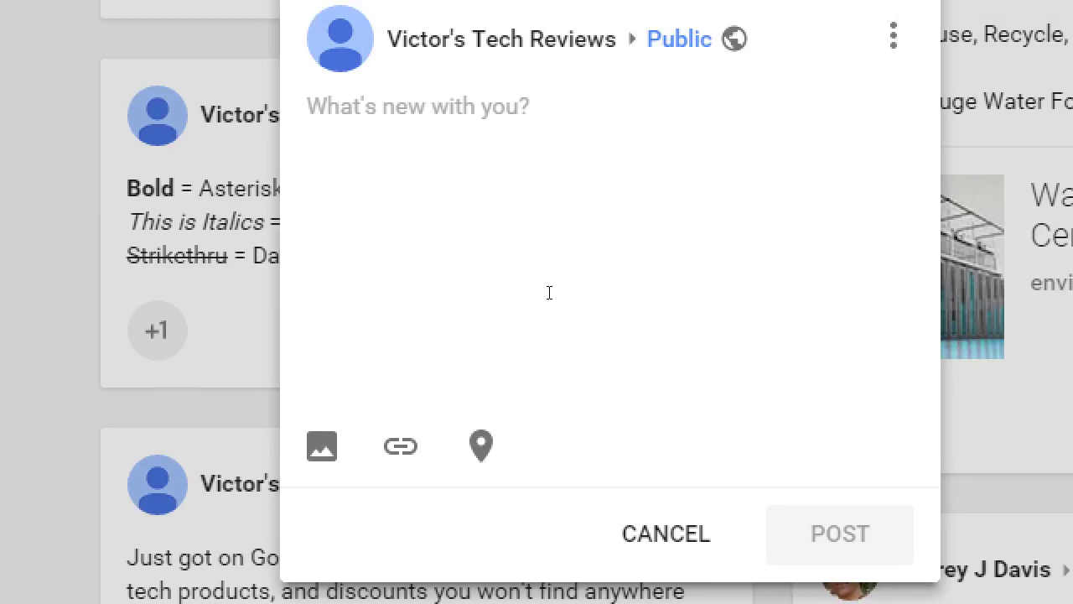
pyautogui.click(666, 533)
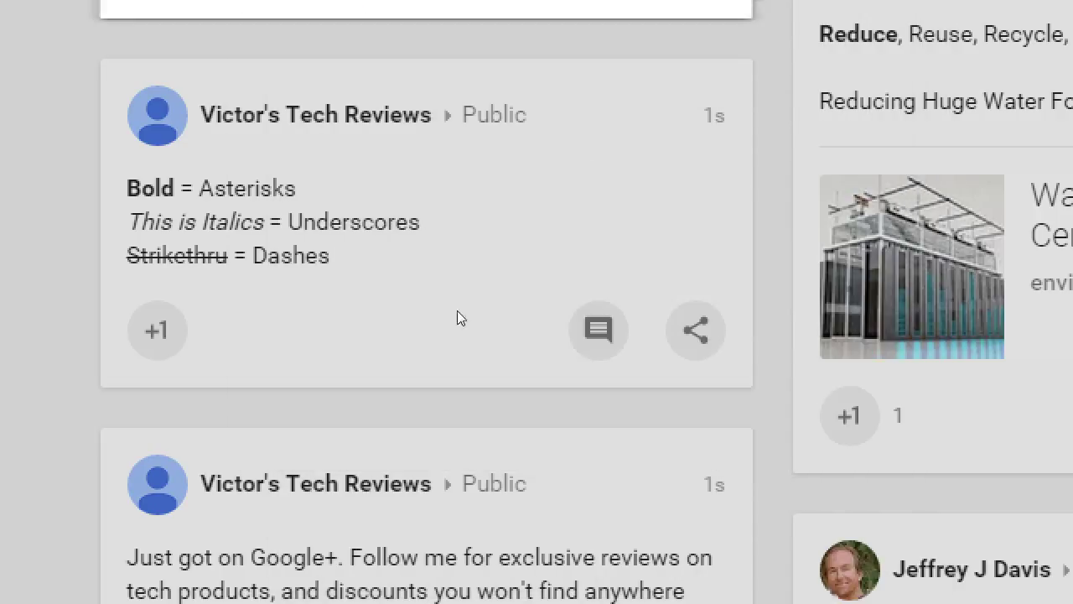
# Open the Collections page and dismiss the Featured Collections introduction.
pyautogui.moveTo(395, 275)
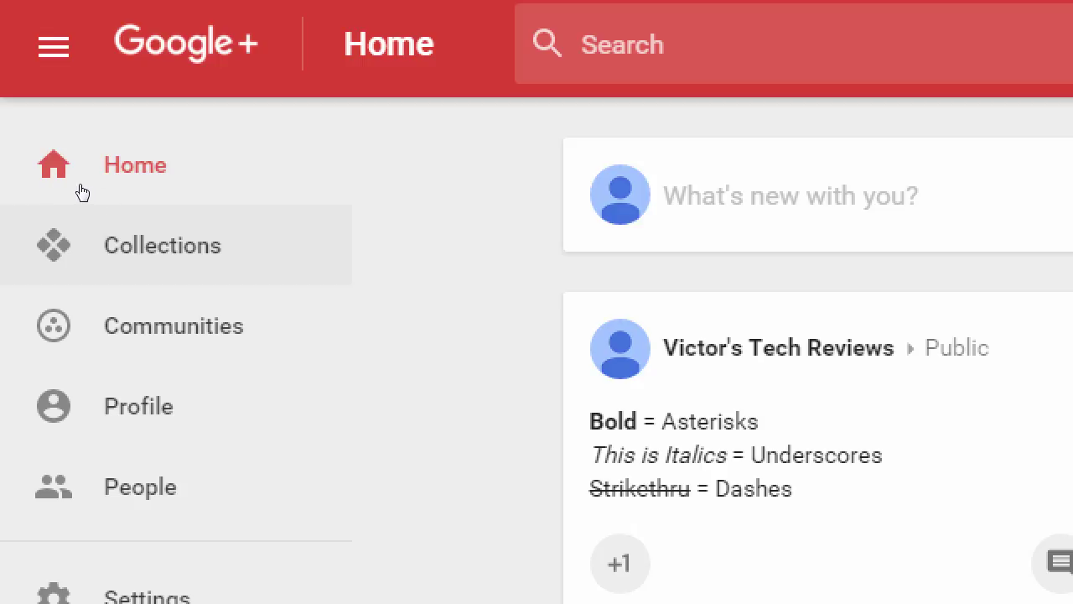
pyautogui.press('Return')
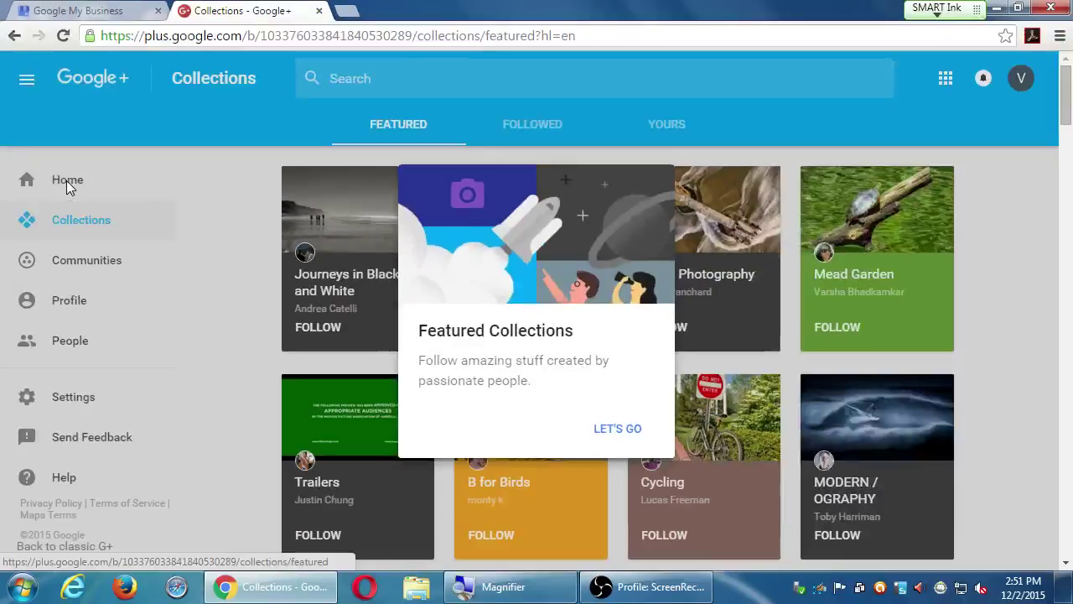
pyautogui.moveTo(466, 331); pyautogui.dragTo(575, 330)
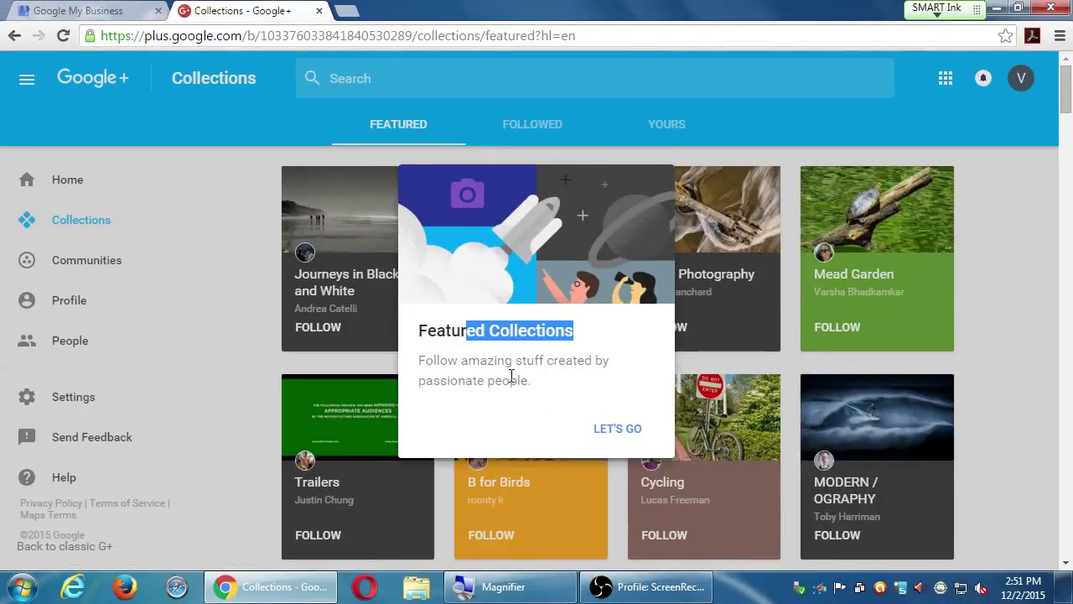
pyautogui.click(616, 428)
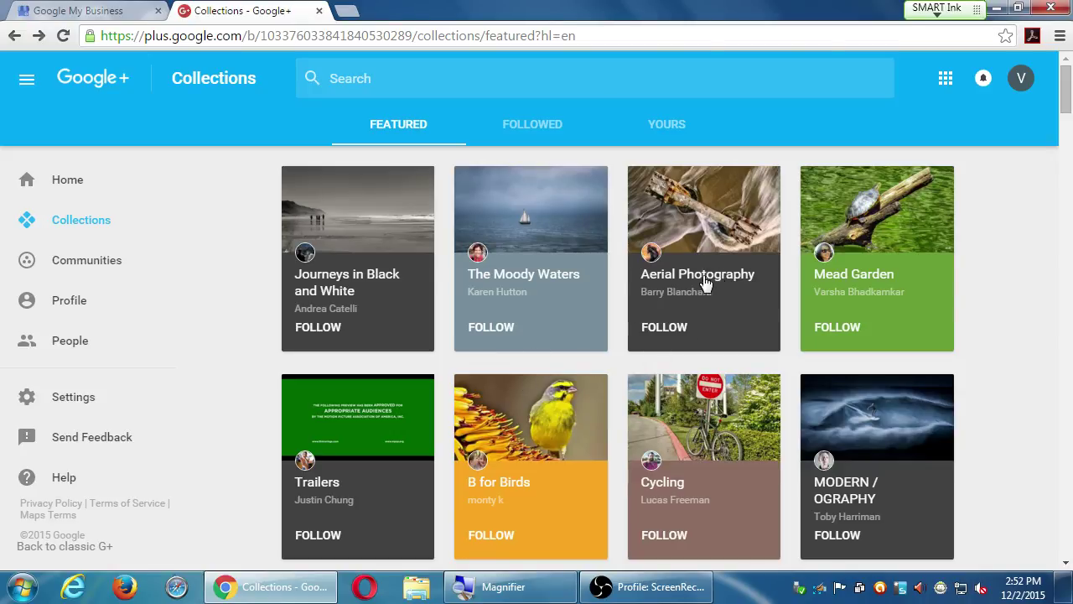
pyautogui.scroll(-5, 989, 288)
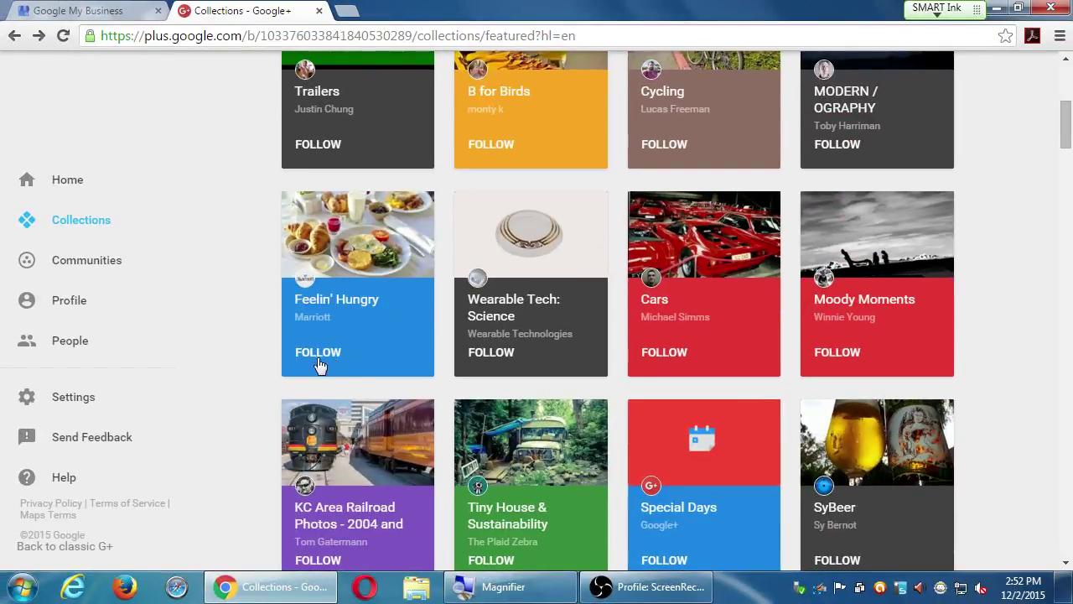
pyautogui.click(369, 249)
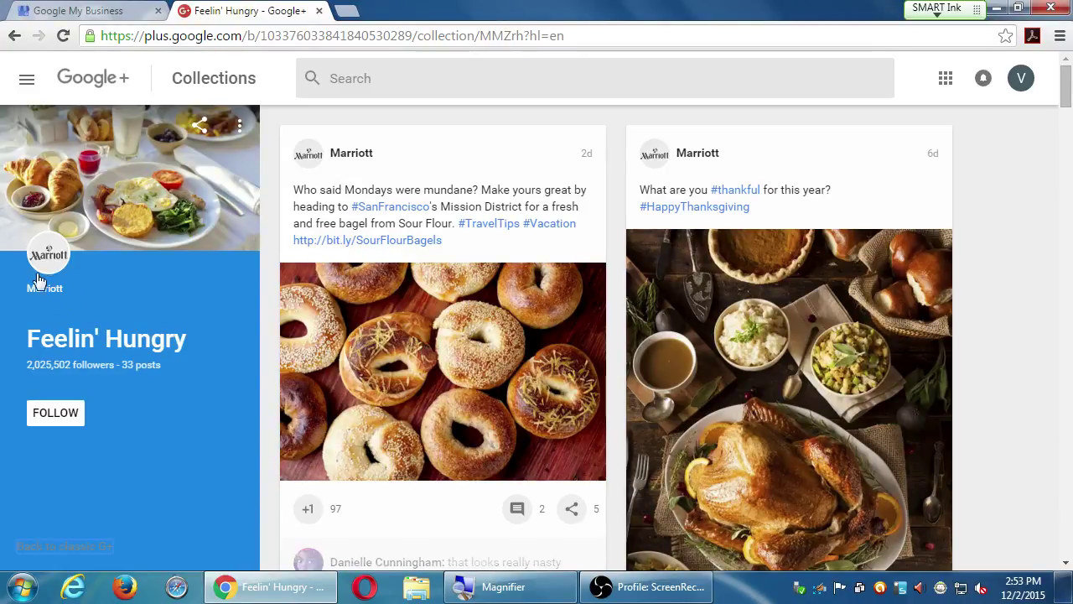
pyautogui.click(40, 261)
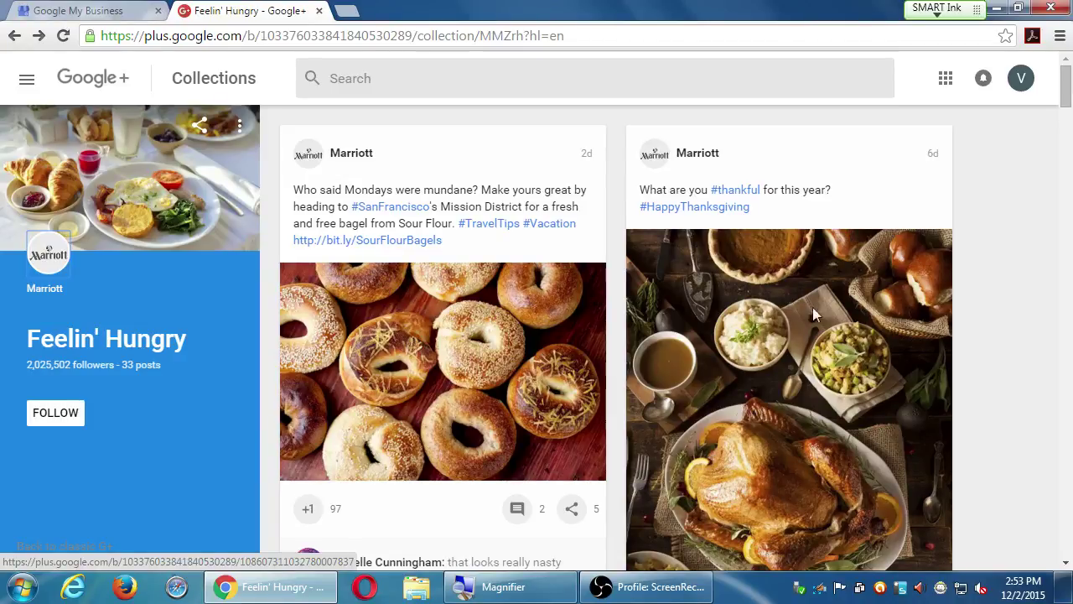
pyautogui.hotkey('alt', 'Left')
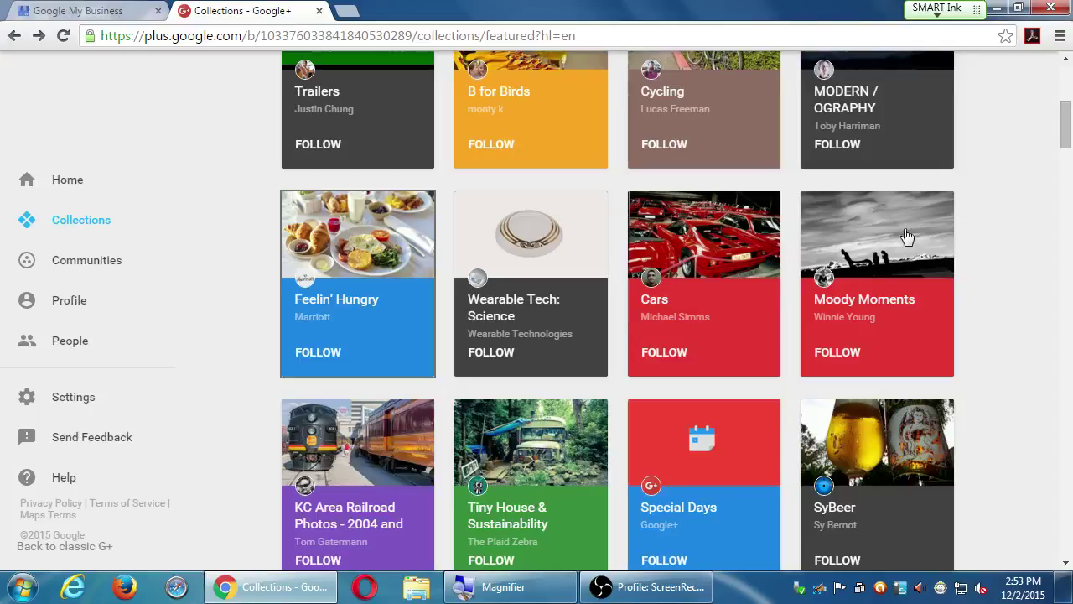
# Look through the posts in the featured collection Moody Moments and return to the featured collections.
pyautogui.click(874, 242)
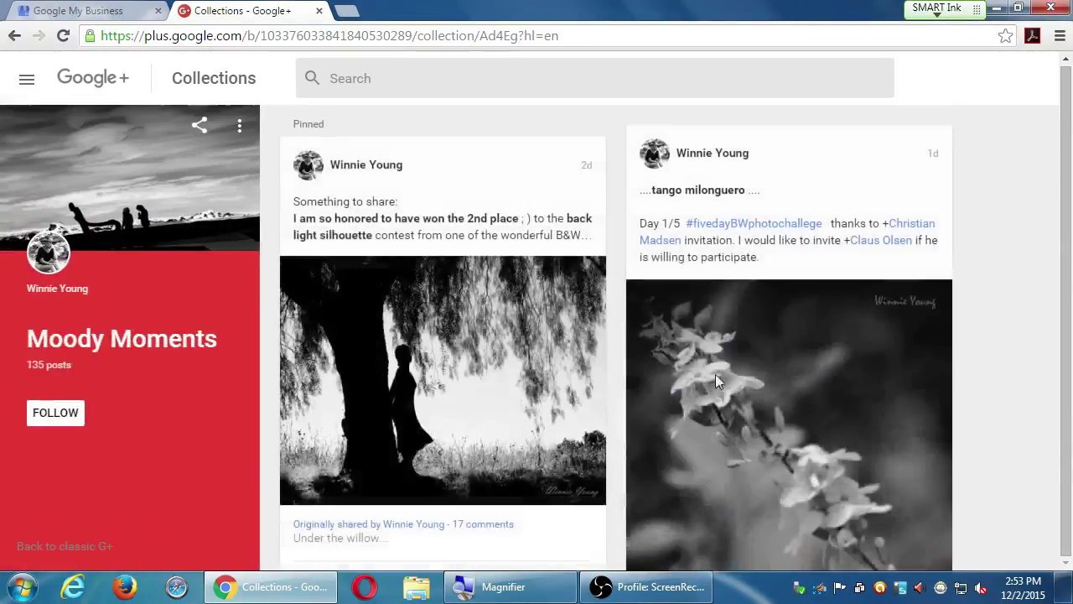
pyautogui.scroll(-5, 589, 436)
pyautogui.scroll(-2, 588, 436)
pyautogui.scroll(2, 590, 433)
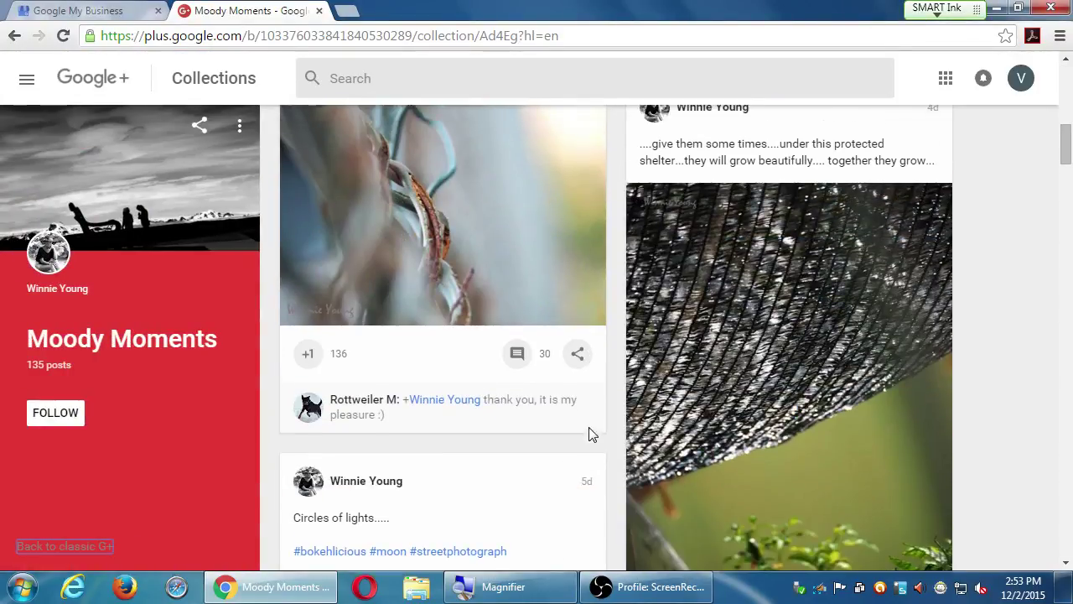
pyautogui.scroll(1, 275, 455)
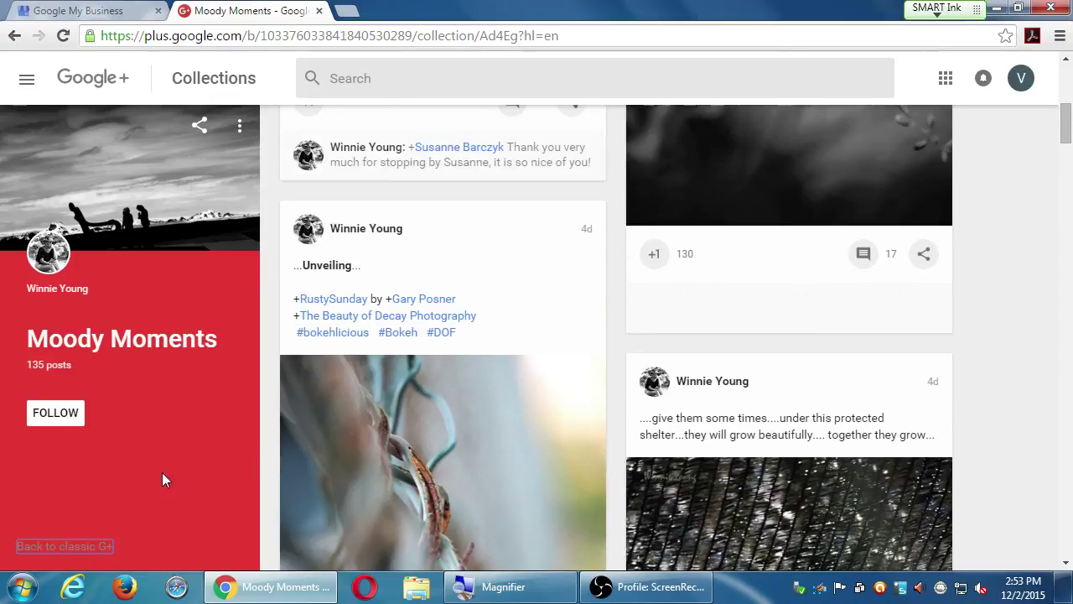
pyautogui.scroll(6, 134, 478)
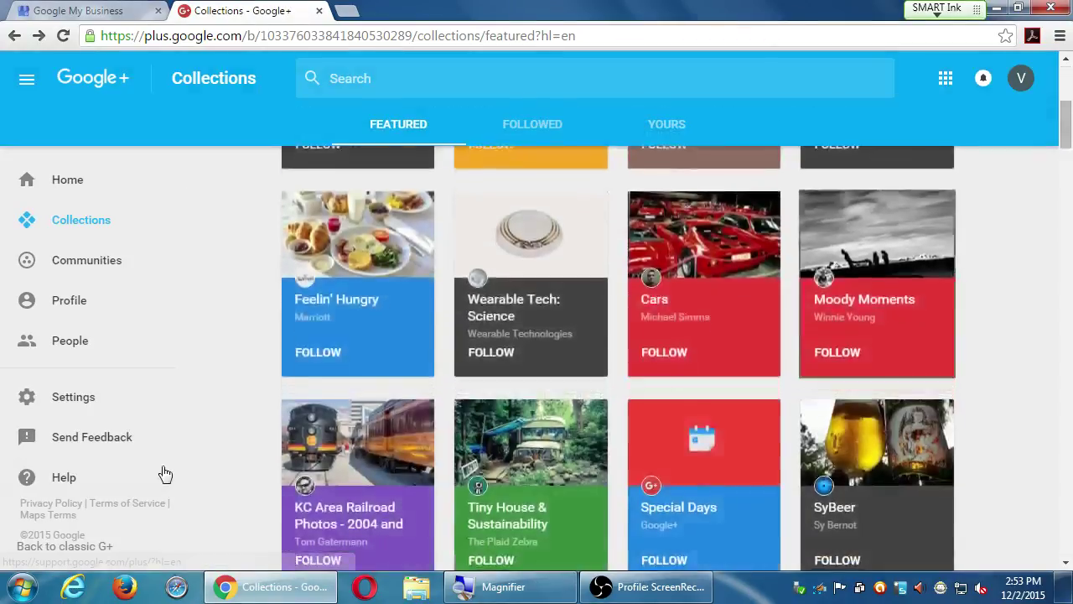
# Look through the Luminous New Zealand collection and its owner's profile, and return to the start of the featured collections.
pyautogui.scroll(-5, 164, 457)
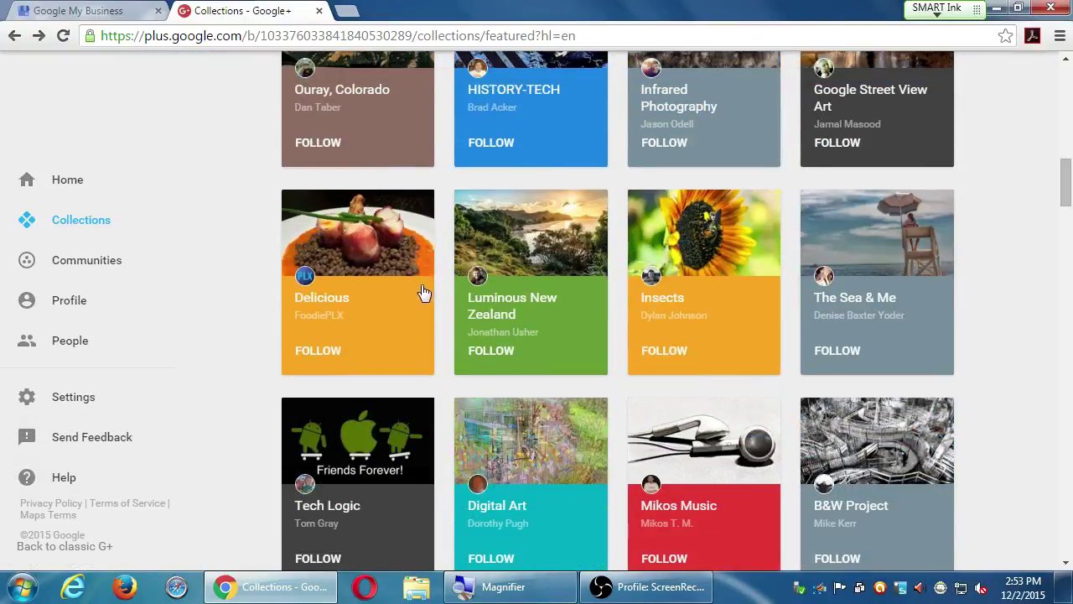
pyautogui.click(504, 253)
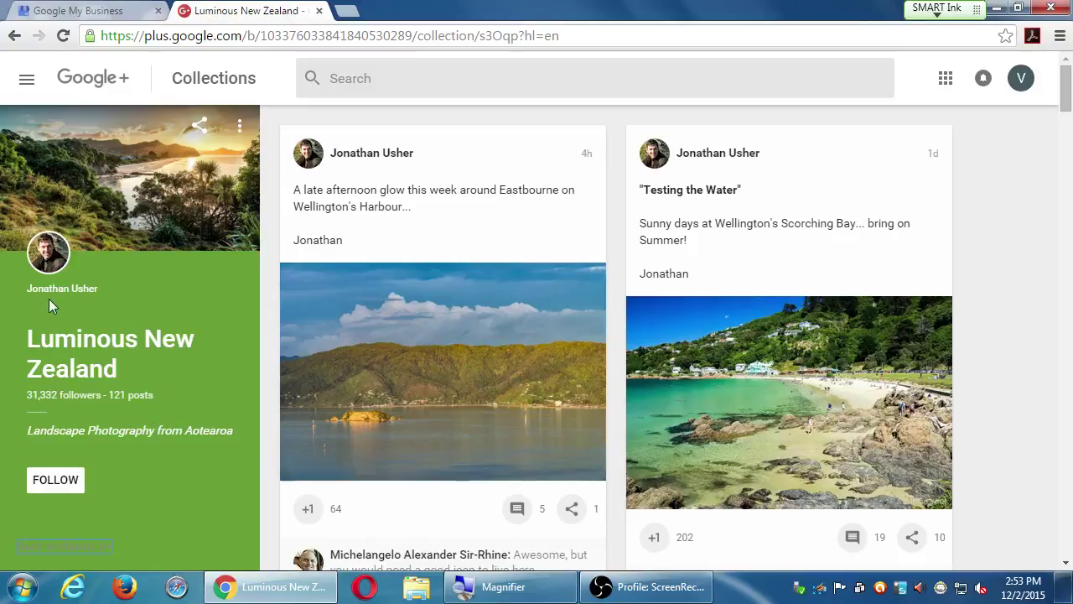
pyautogui.scroll(-6, 695, 423)
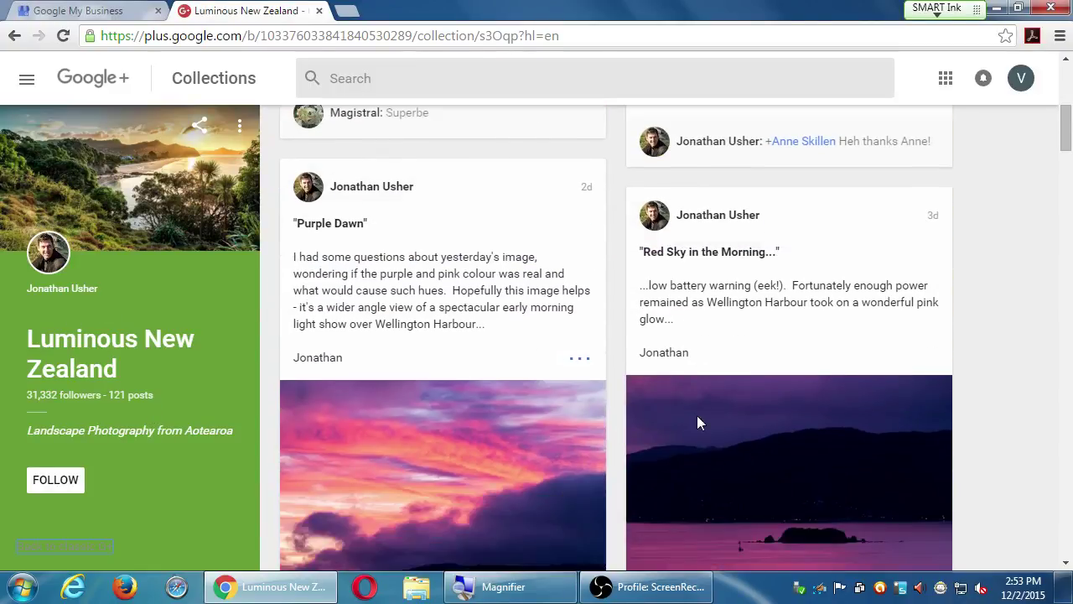
pyautogui.scroll(5, 697, 415)
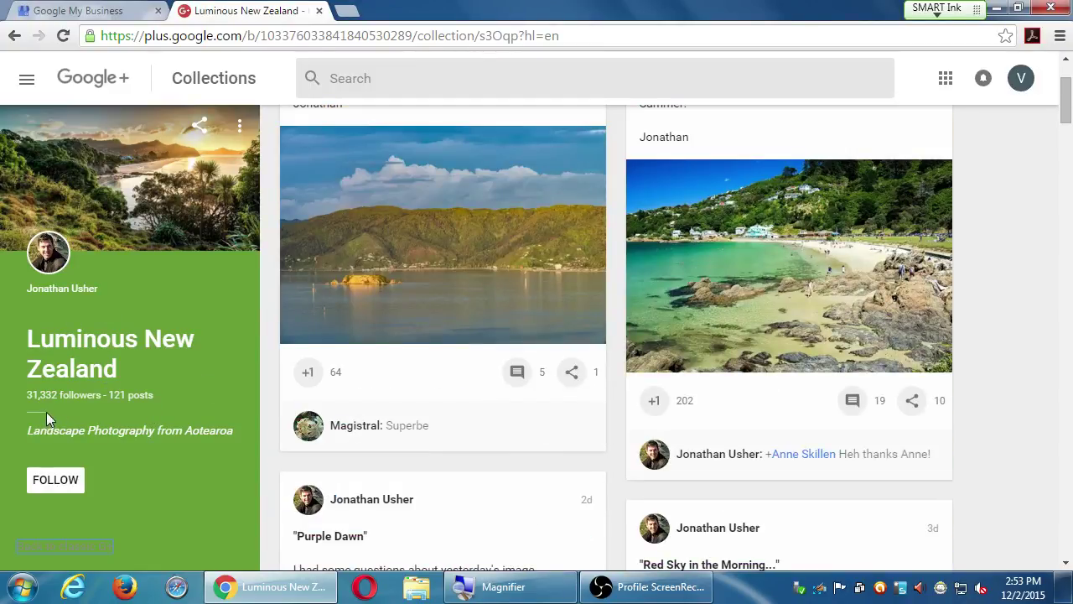
pyautogui.click(57, 289)
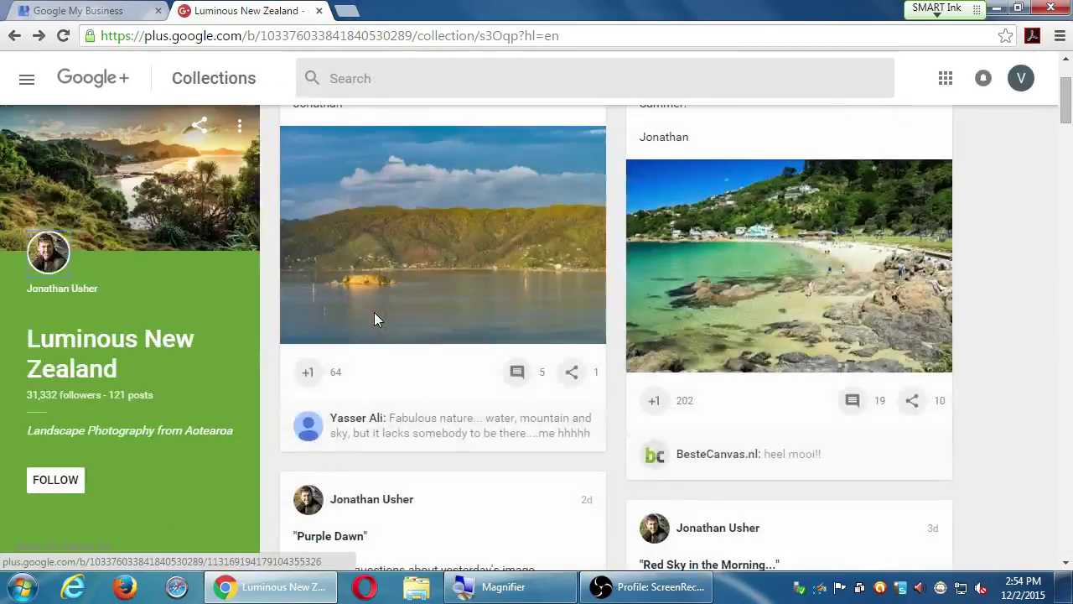
pyautogui.hotkey('alt', 'Left')
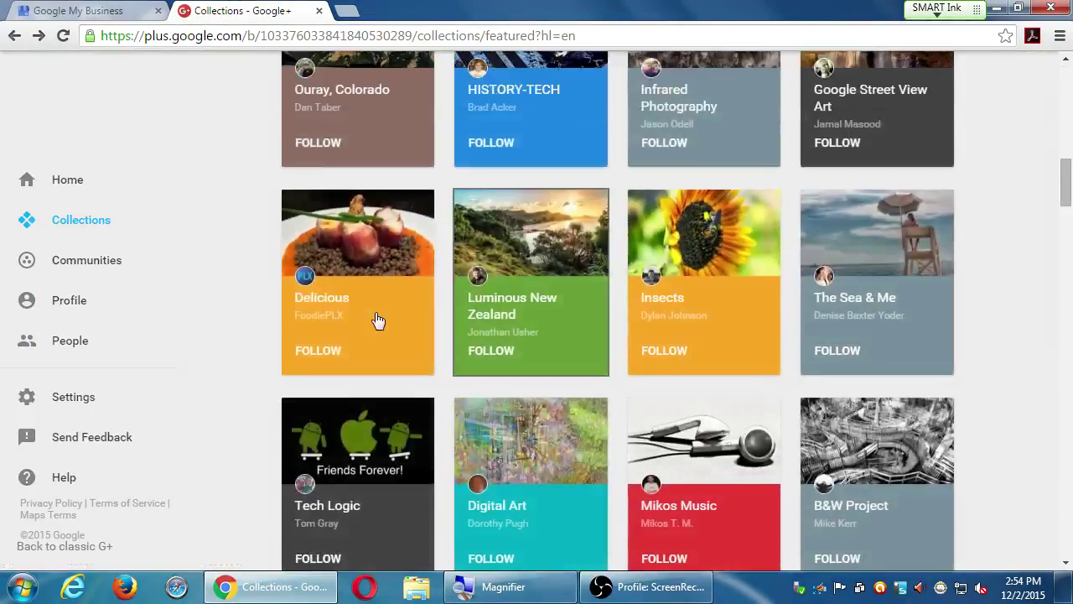
pyautogui.scroll(10, 378, 320)
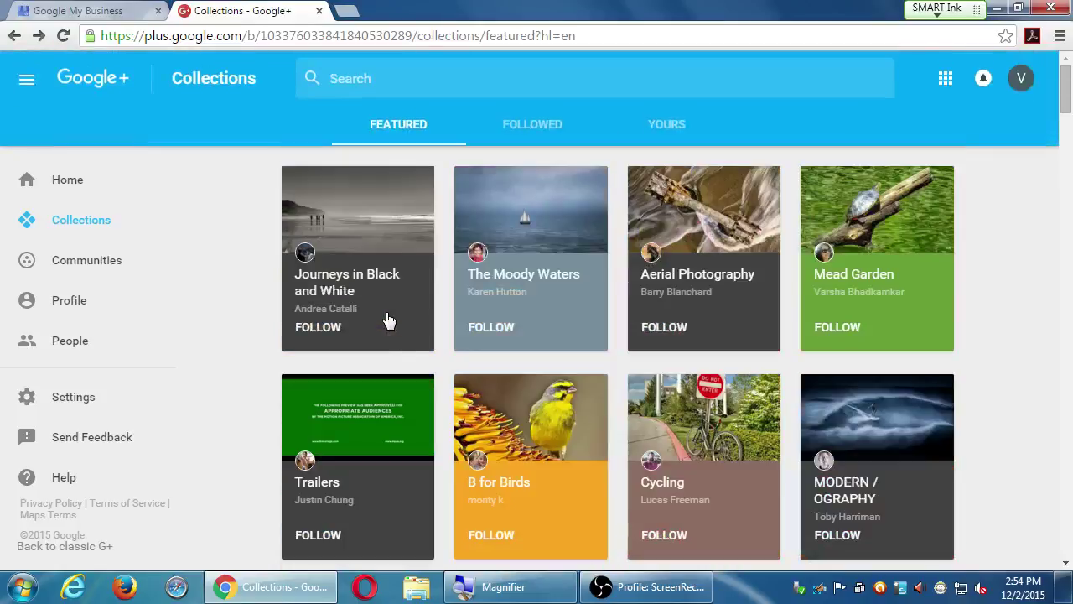
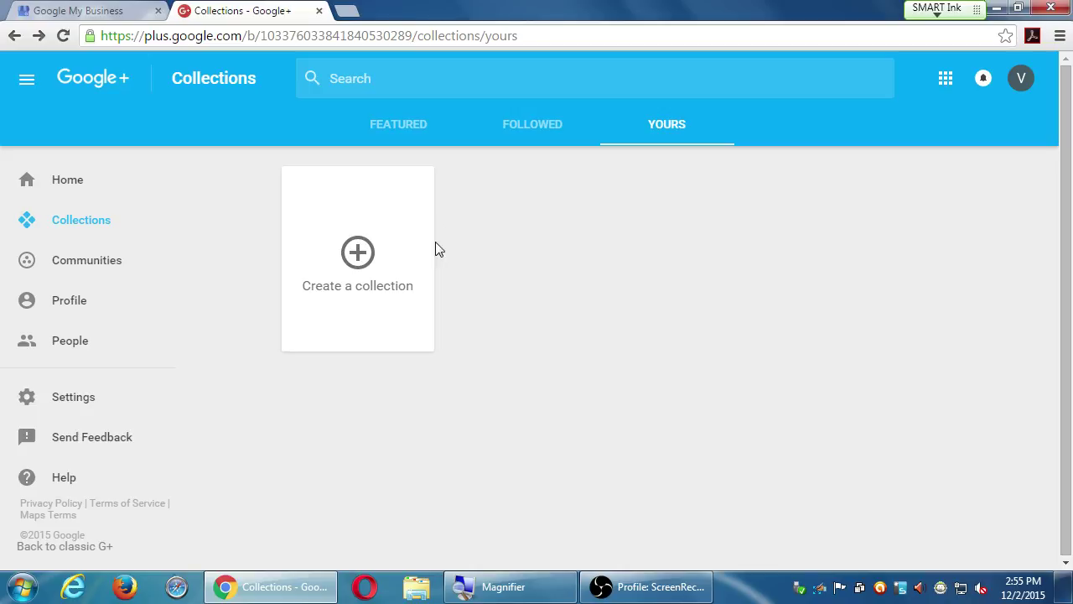
# Start a new collection, check the visibility choices while leaving it visible to Public, and name it Mobile Gadgets.
pyautogui.click(363, 253)
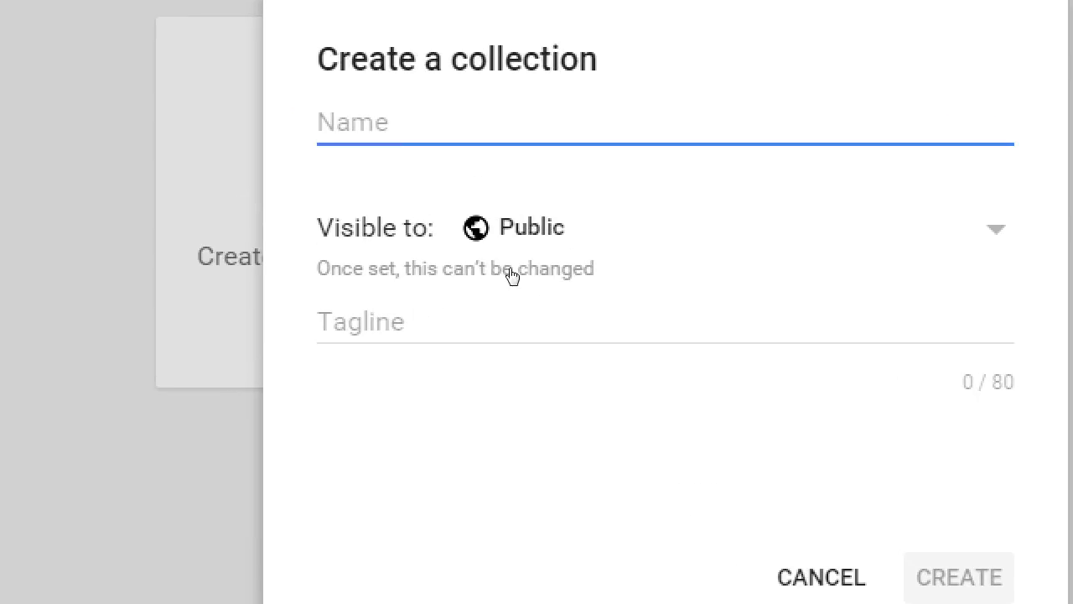
pyautogui.click(471, 271)
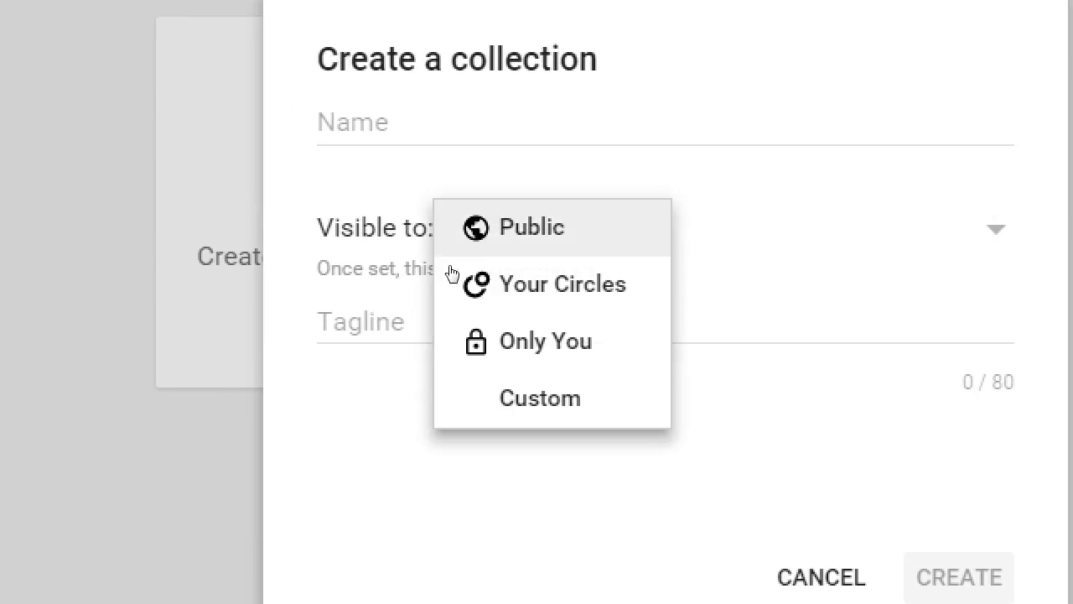
pyautogui.click(388, 254)
pyautogui.moveTo(370, 296); pyautogui.dragTo(382, 228)
pyautogui.click(500, 289)
pyautogui.click(394, 273)
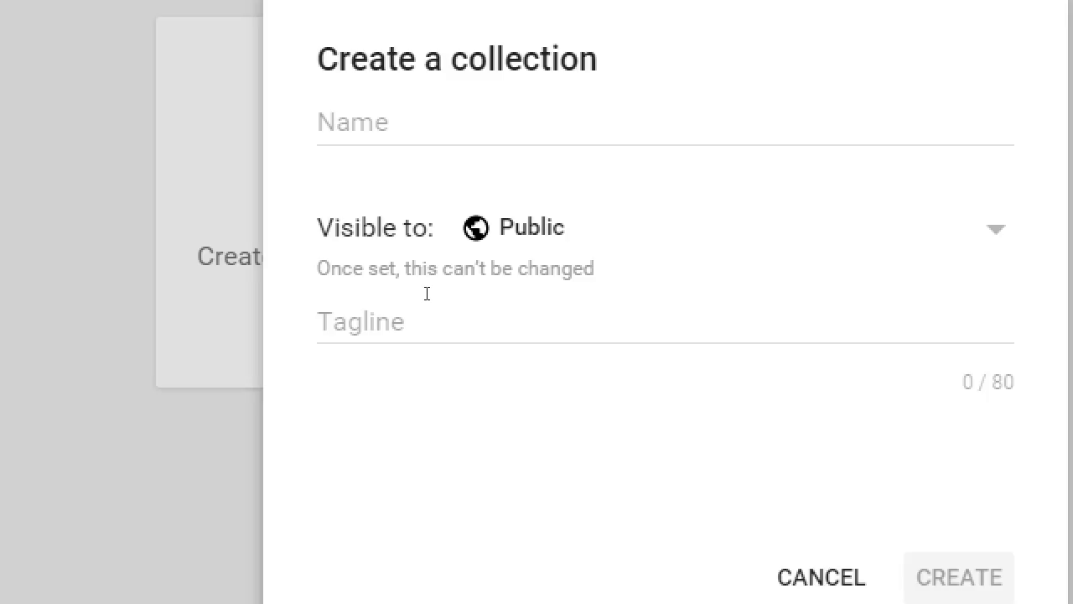
pyautogui.press('Tab')
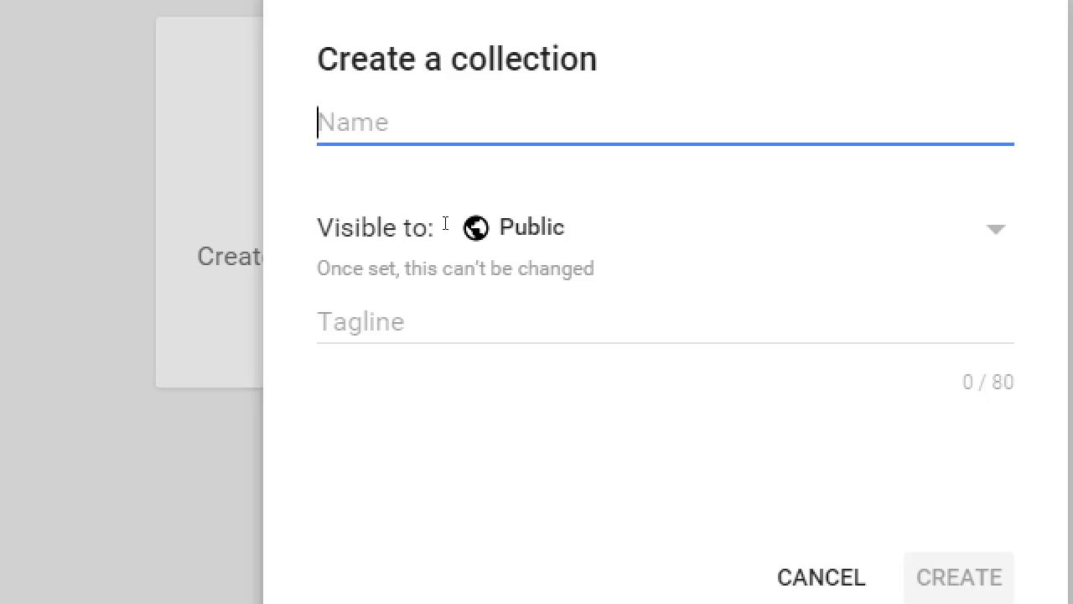
pyautogui.write('Mobile G')
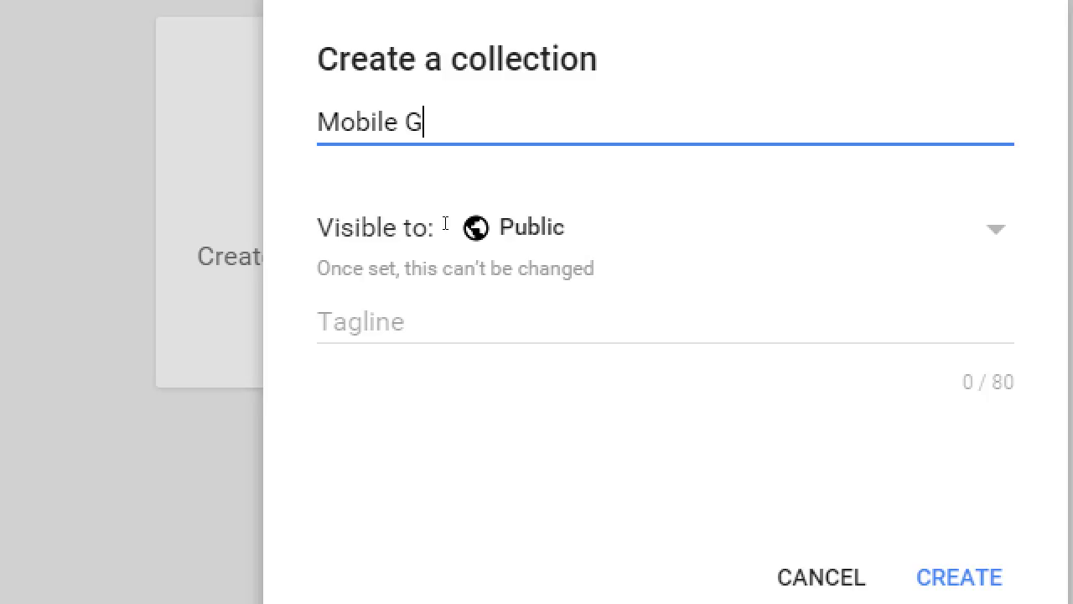
pyautogui.write('adgets')
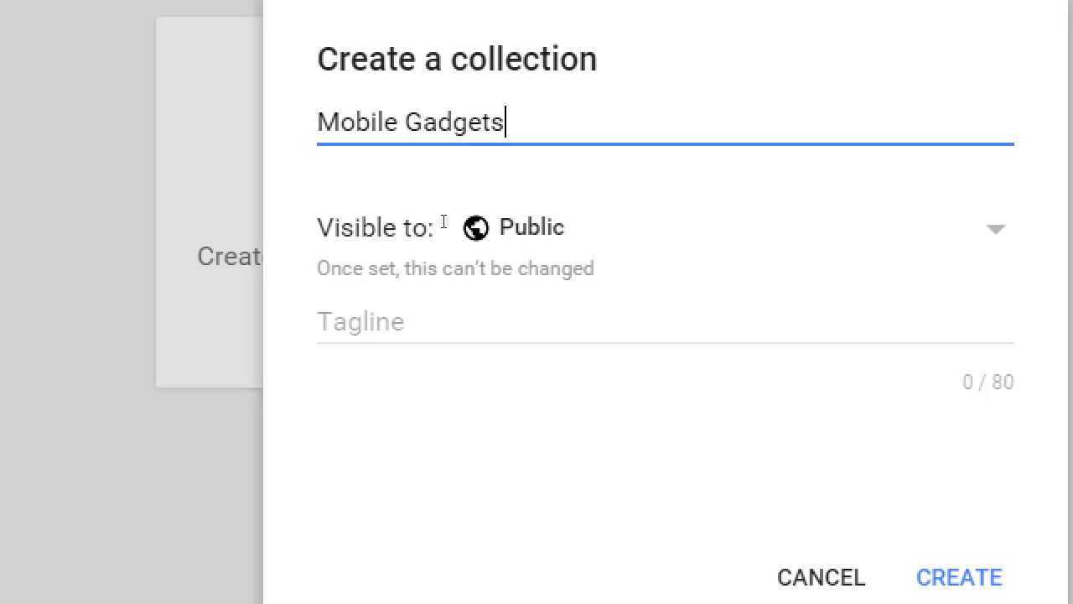
# Enter the tagline "Amazing, tiny, mobile gadgets you NEED!" for the new collection.
pyautogui.click(461, 323)
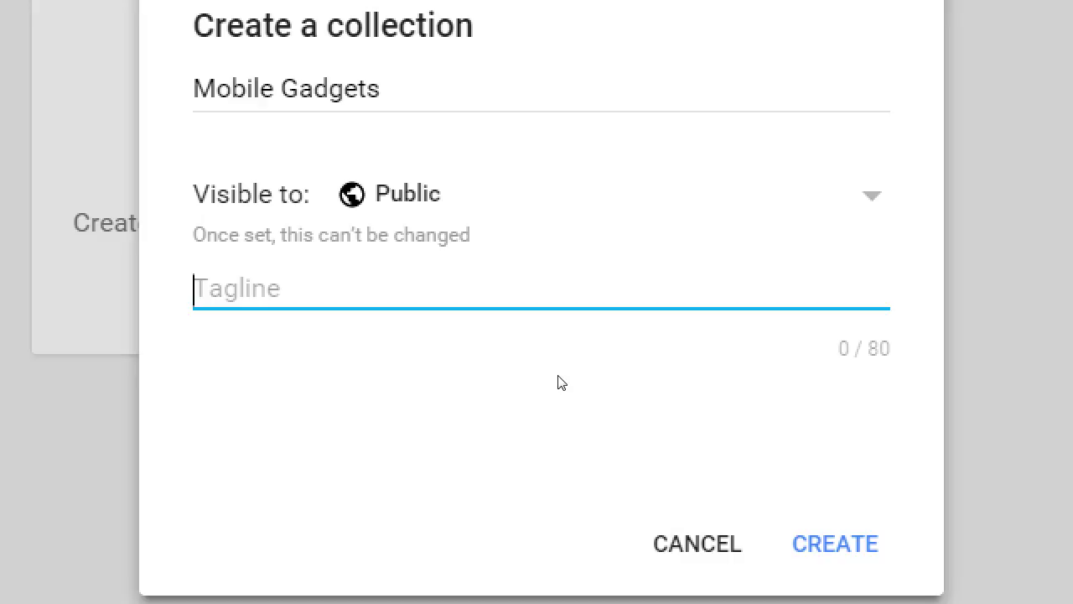
pyautogui.write('Ama')
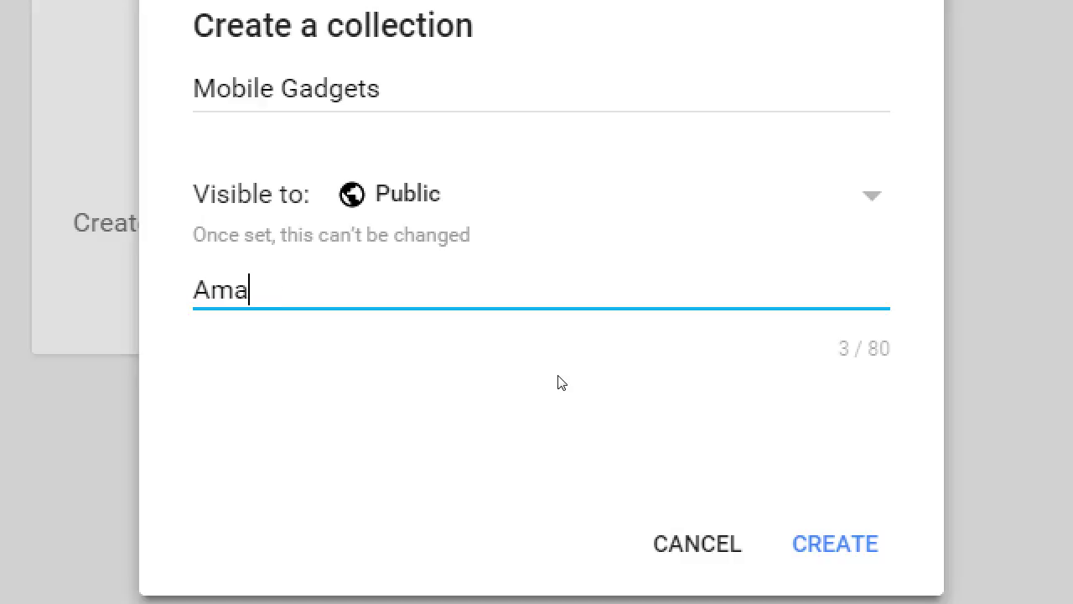
pyautogui.write('zing, tiny, ')
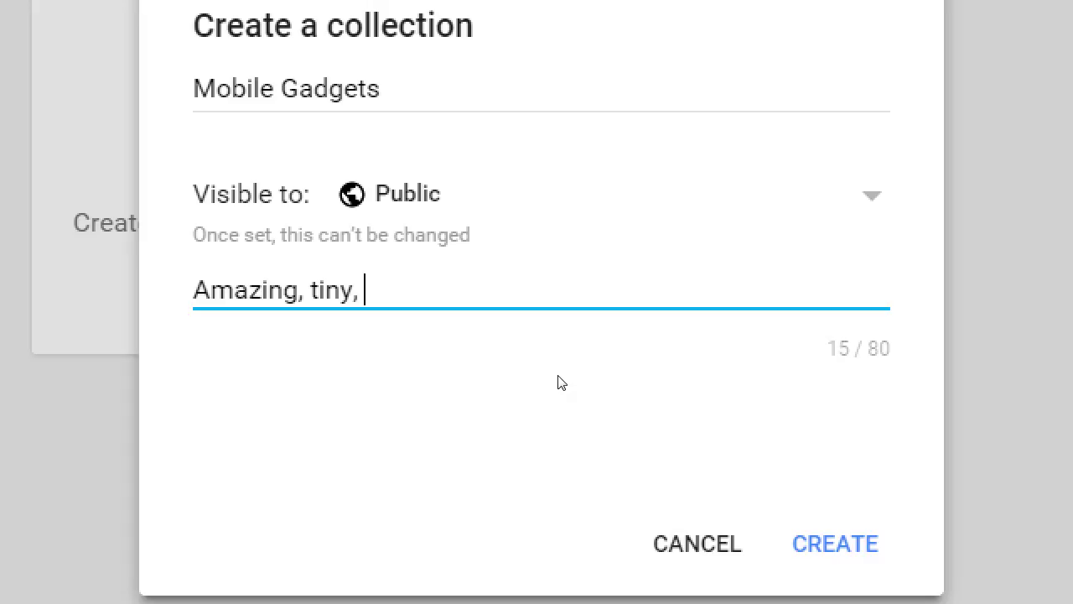
pyautogui.write('mobile gadgets')
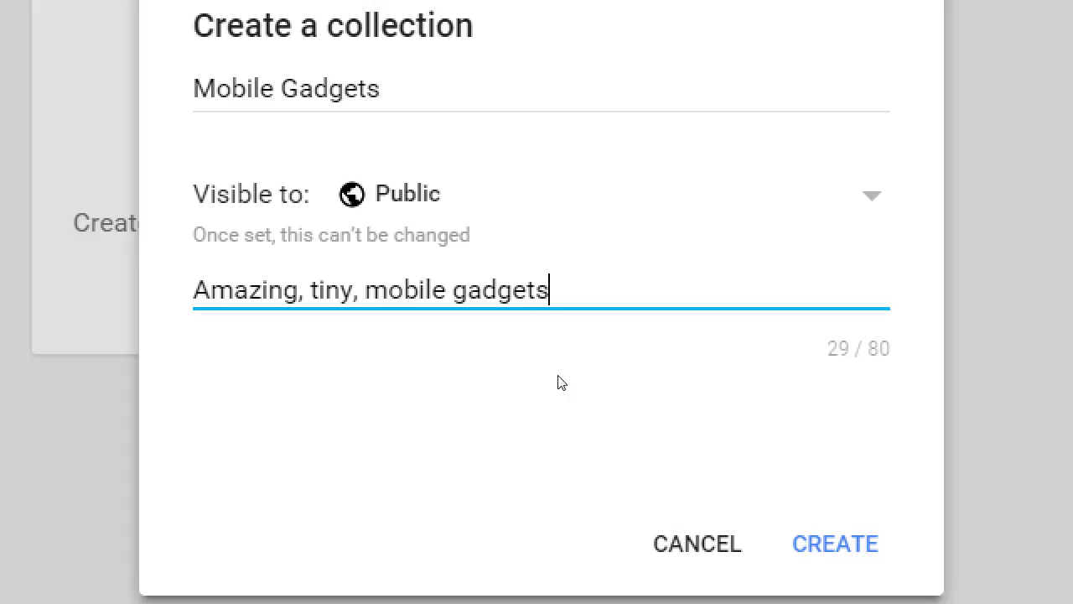
pyautogui.write(' you NEED!')
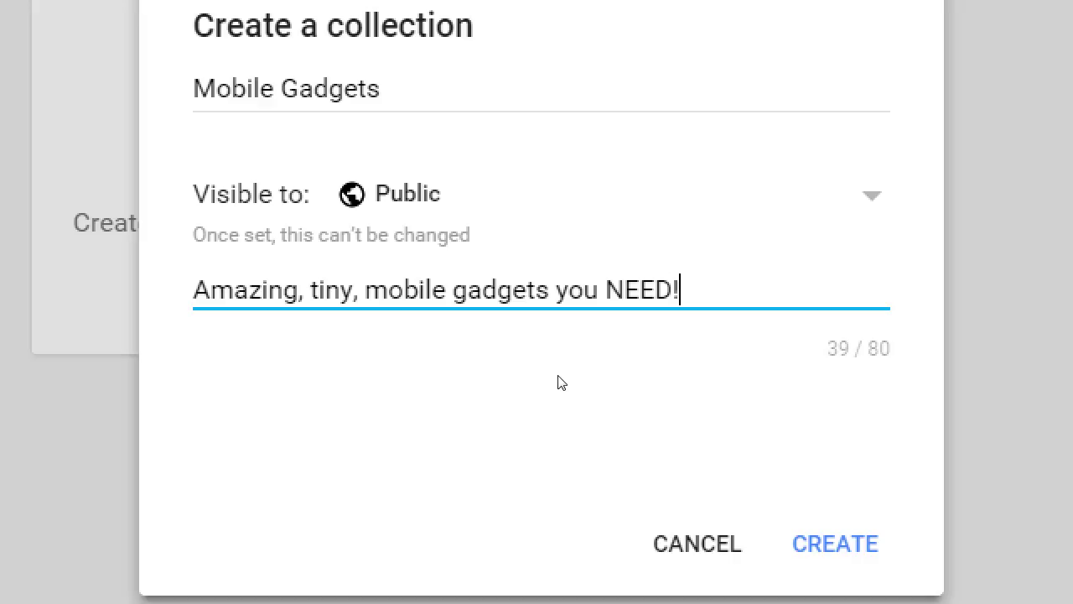
# Try to mark the word NEED in the tagline as bold with asterisks, and remove the asterisks again.
pyautogui.press('Left')
pyautogui.press('Left')
pyautogui.press('Left')
pyautogui.press('Left')
pyautogui.press('Left')
pyautogui.write('*')
pyautogui.press('Right')
pyautogui.press('Right')
pyautogui.press('Right')
pyautogui.press('Right')
pyautogui.press('Right')
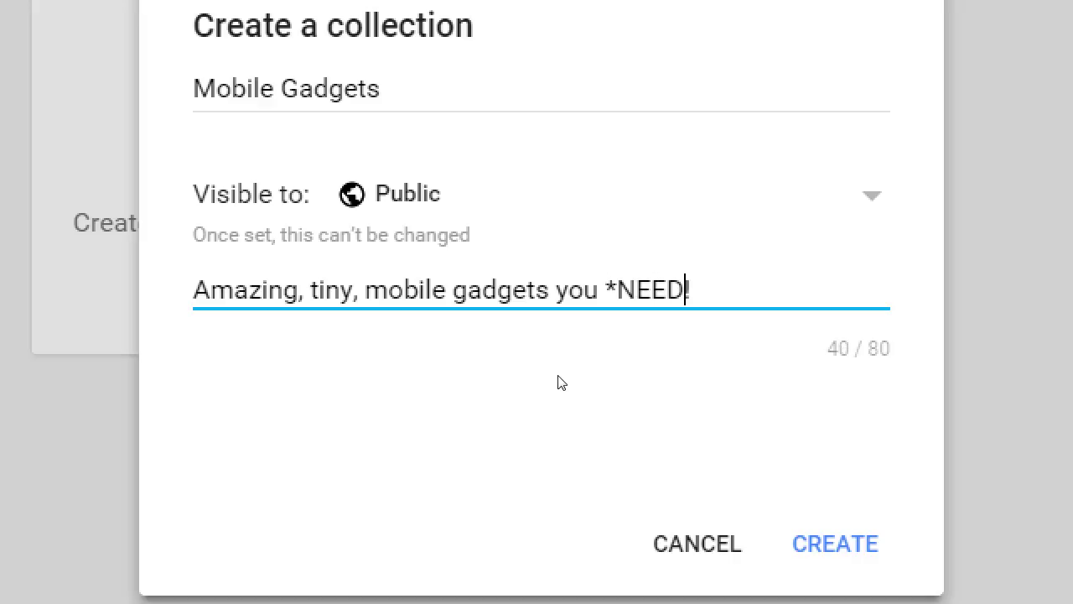
pyautogui.write('*')
pyautogui.press('BackSpace')
pyautogui.press('Left')
pyautogui.press('Left')
pyautogui.press('Left')
pyautogui.press('Left')
pyautogui.press('BackSpace')
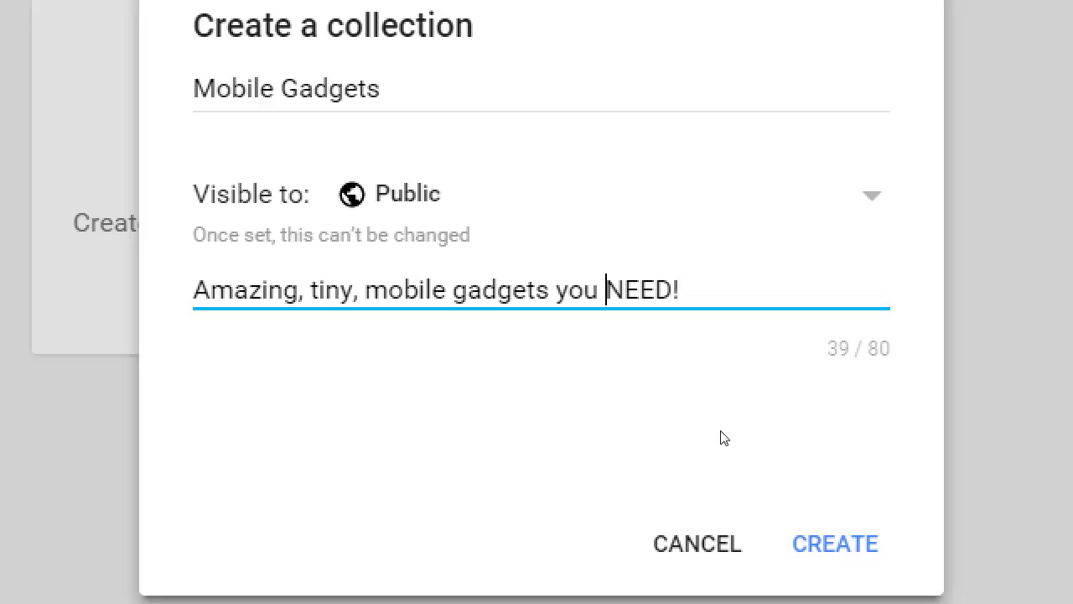
# Create the Mobile Gadgets collection and save it with the default cover image and green color.
pyautogui.press('Return')
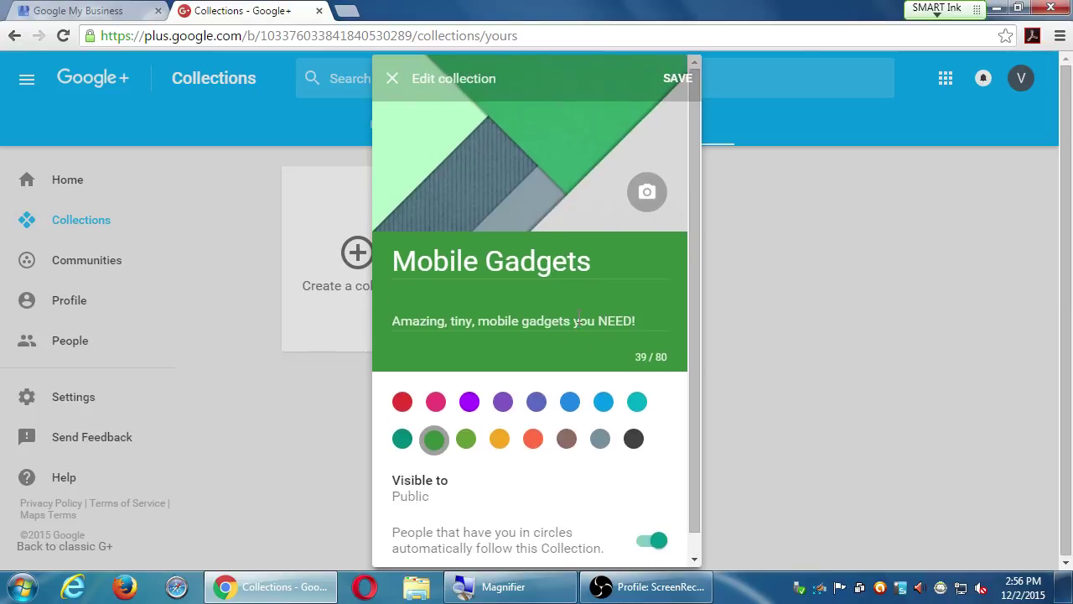
pyautogui.click(675, 79)
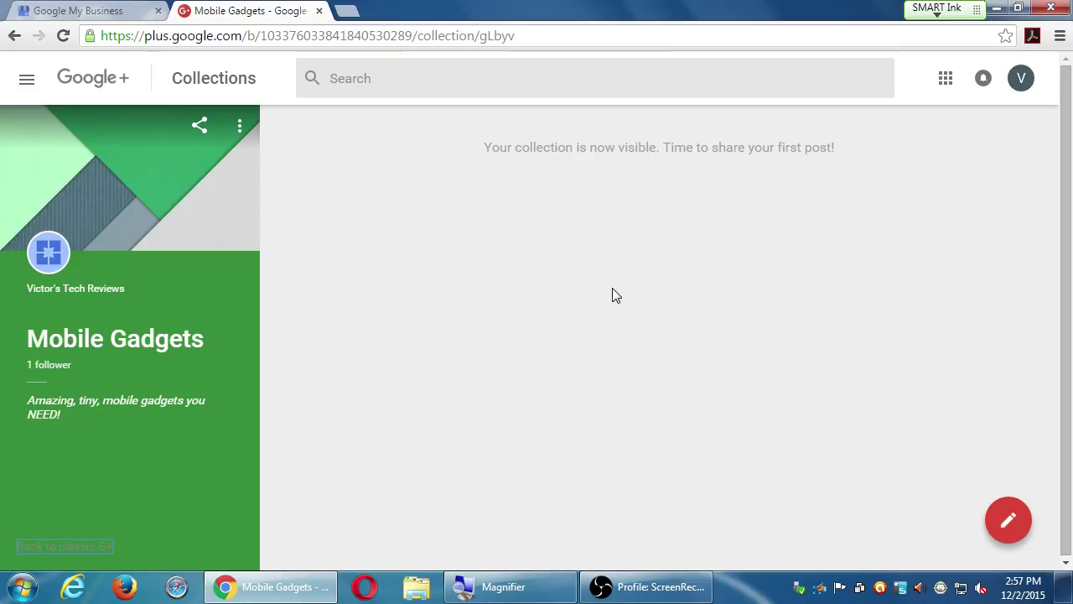
# Look at the new post form and the collection's management options, closing both without making changes.
pyautogui.click(1009, 534)
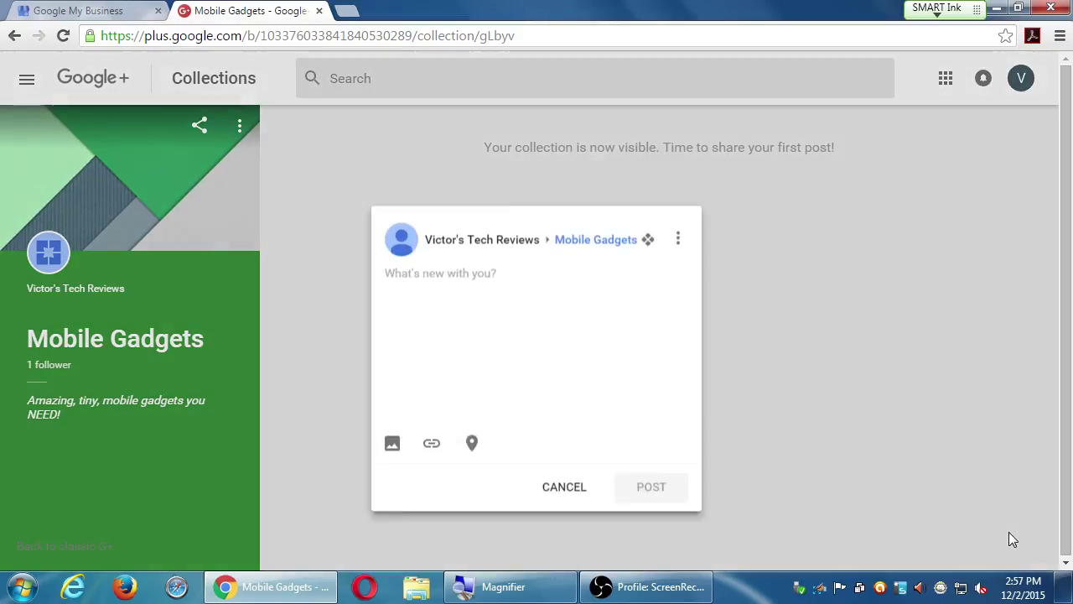
pyautogui.click(550, 442)
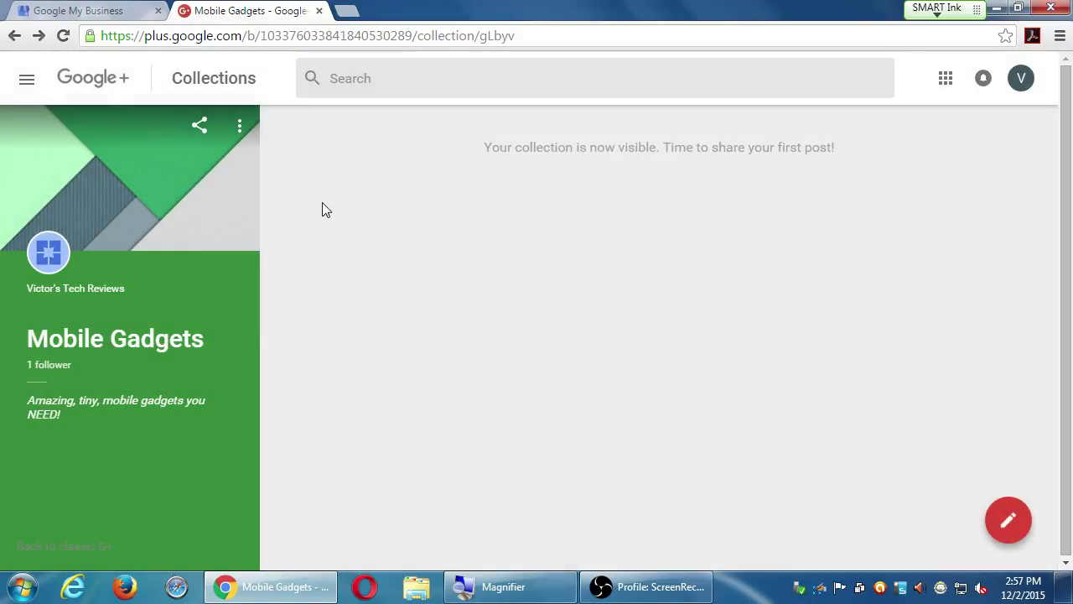
pyautogui.click(241, 133)
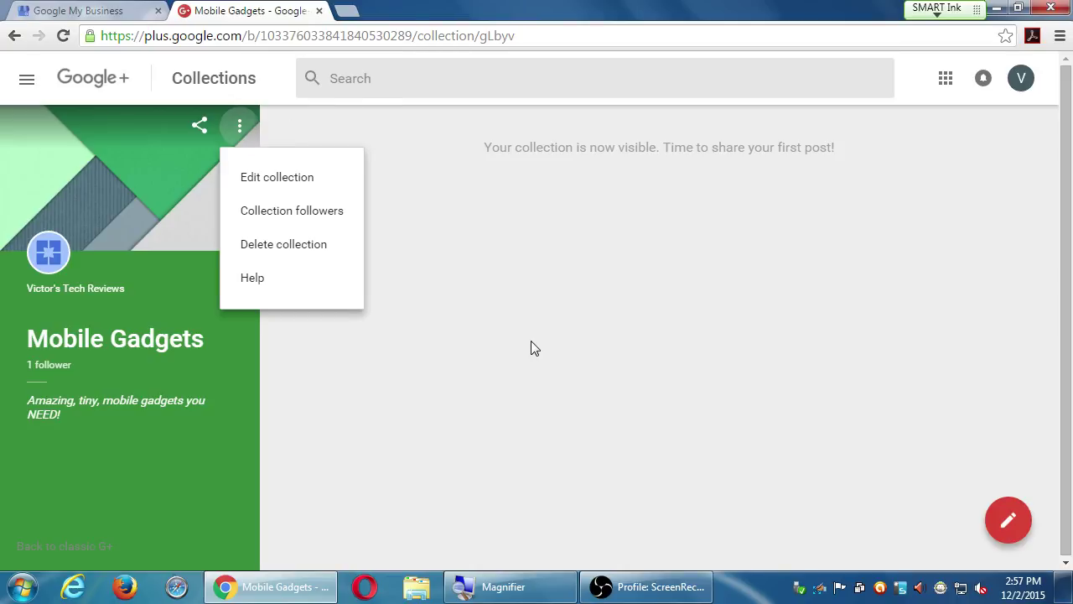
pyautogui.click(579, 344)
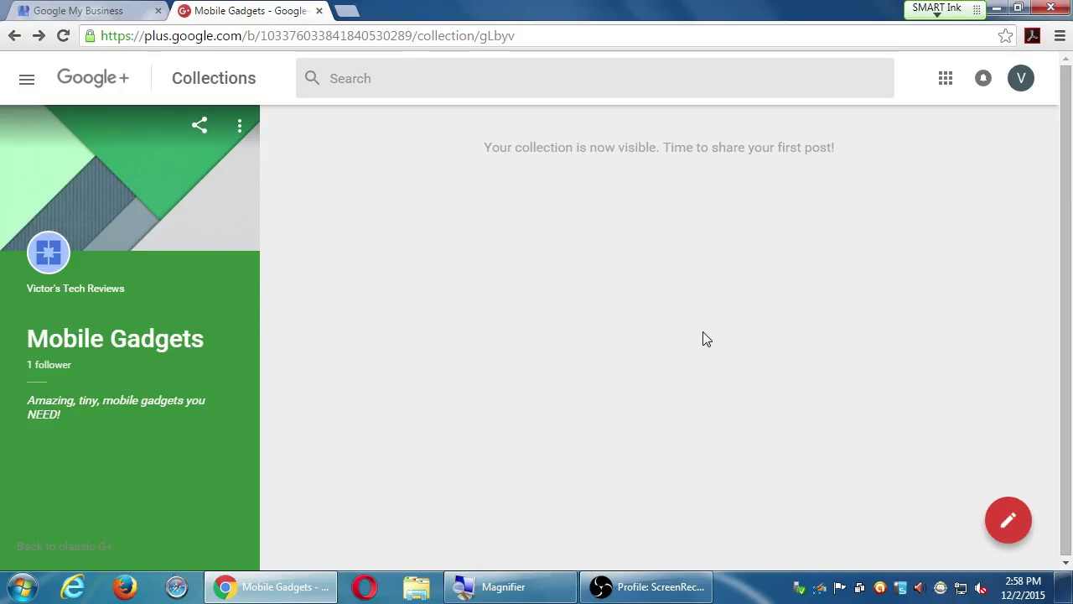
pyautogui.click(692, 592)
pyautogui.click(694, 594)
# Return to your own collections, view the visibility choices for another new collection, and cancel its creation.
pyautogui.click(27, 84)
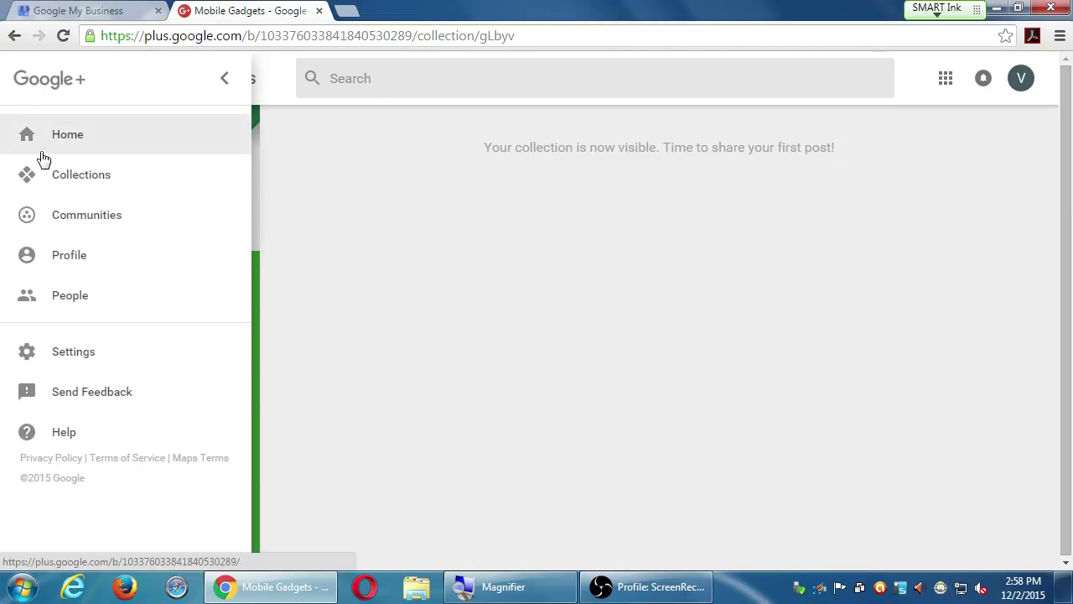
pyautogui.click(76, 180)
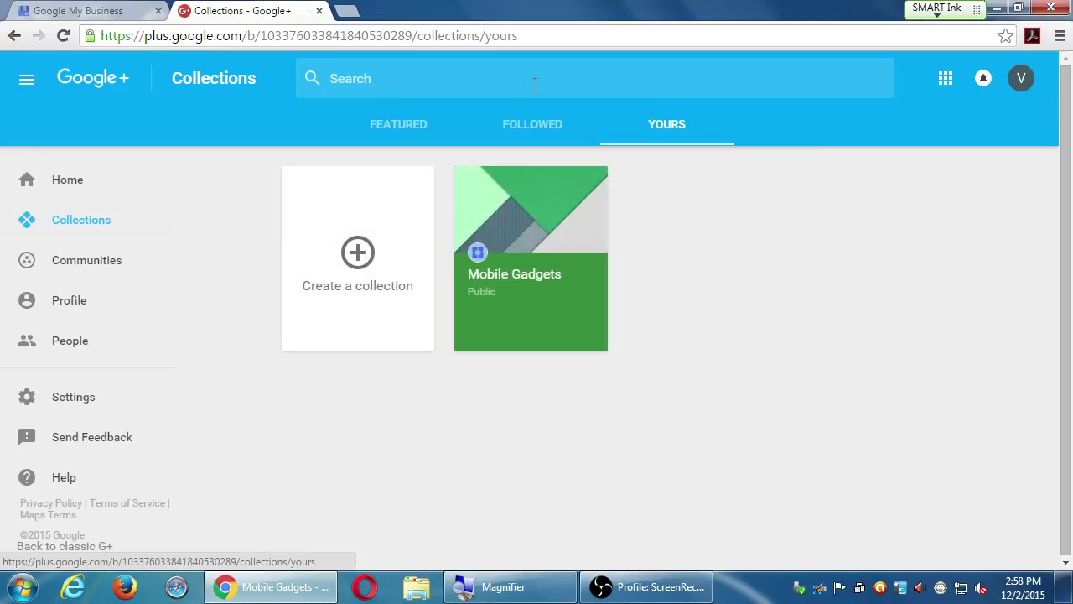
pyautogui.click(374, 247)
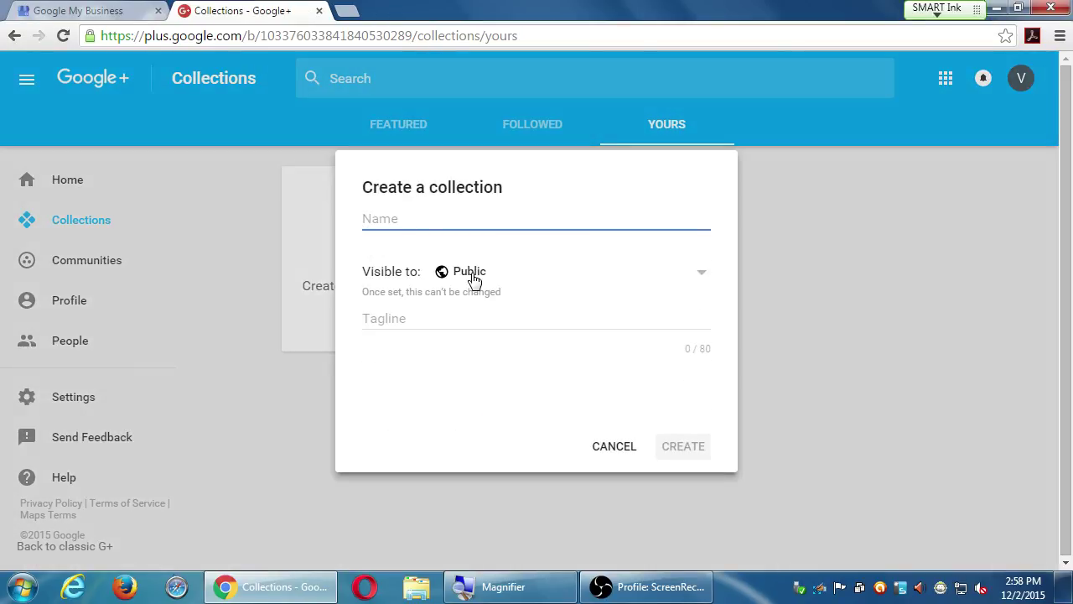
pyautogui.click(470, 273)
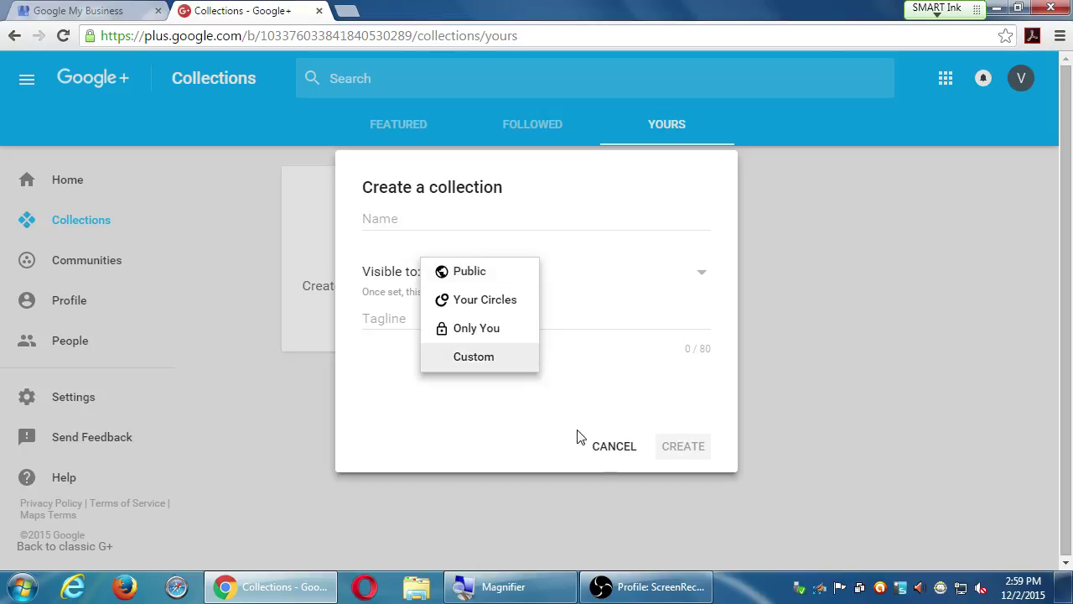
pyautogui.click(605, 452)
# Open the People page and show the circles under Following.
pyautogui.press('super+plus')
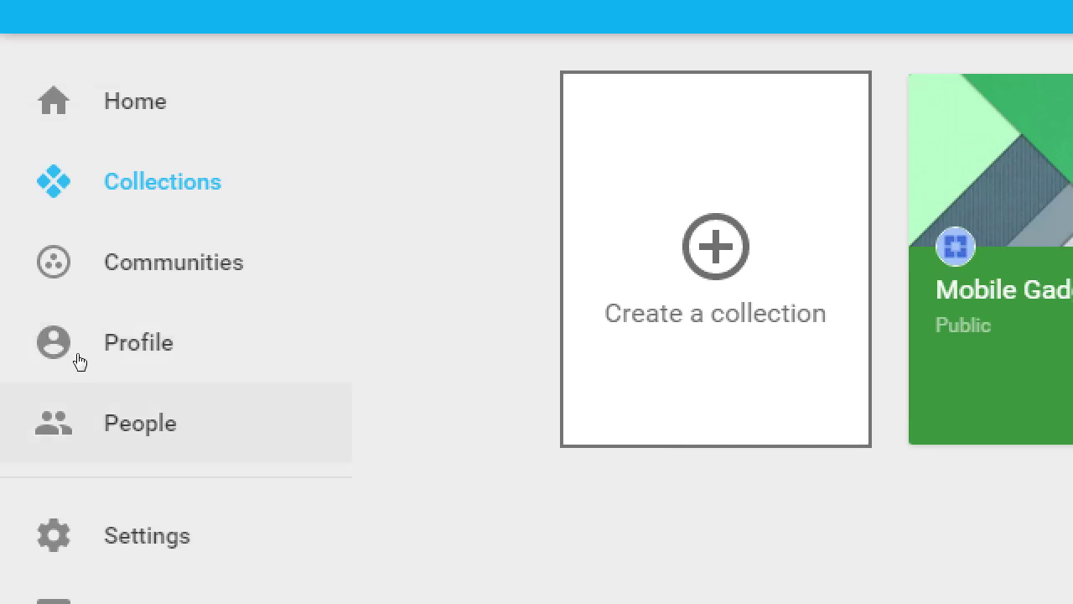
pyautogui.click(112, 355)
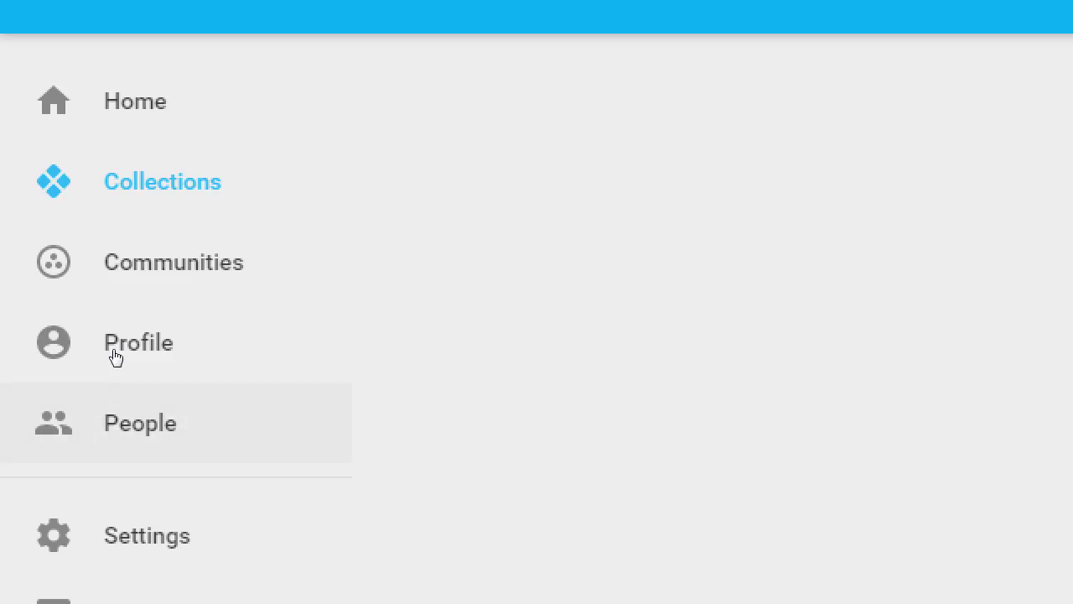
pyautogui.press('super+minus')
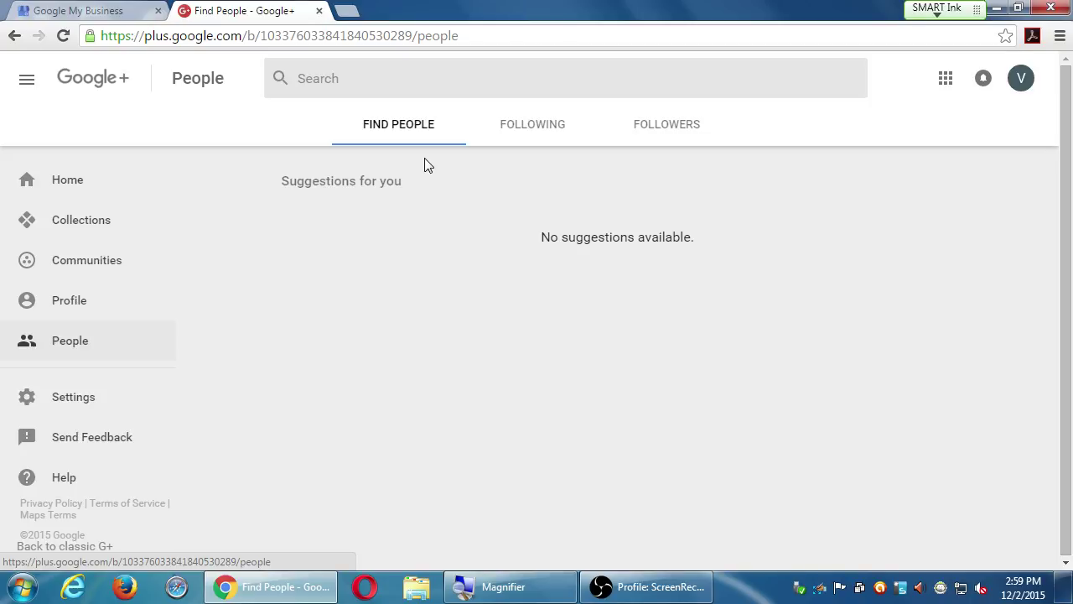
pyautogui.click(527, 132)
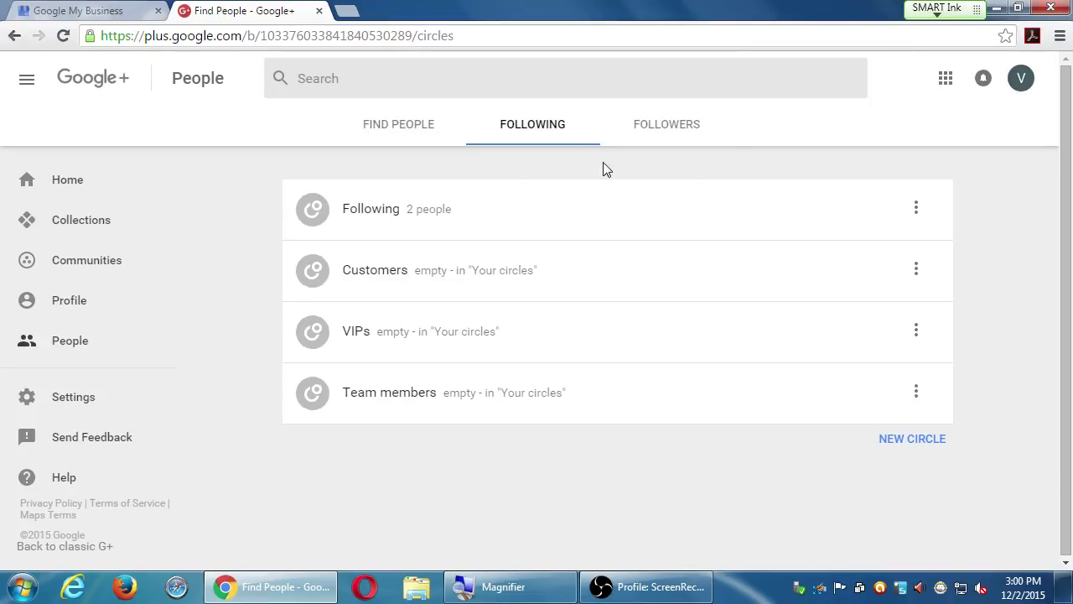
# Expand the Following circle, view the profile of the first person in it, and return to the circles.
pyautogui.click(1065, 163)
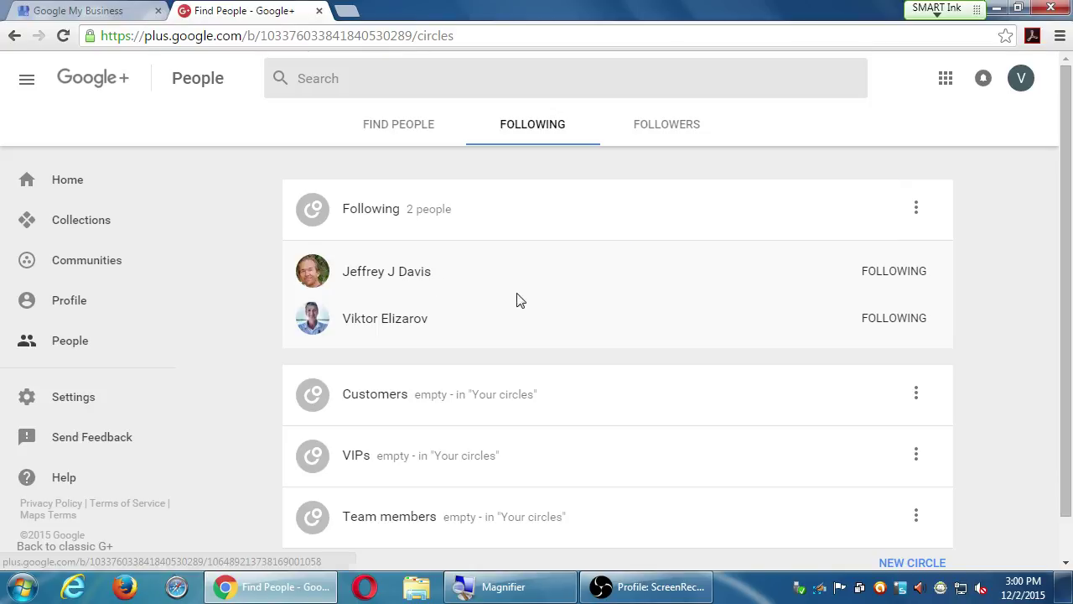
pyautogui.moveTo(518, 299); pyautogui.dragTo(541, 394)
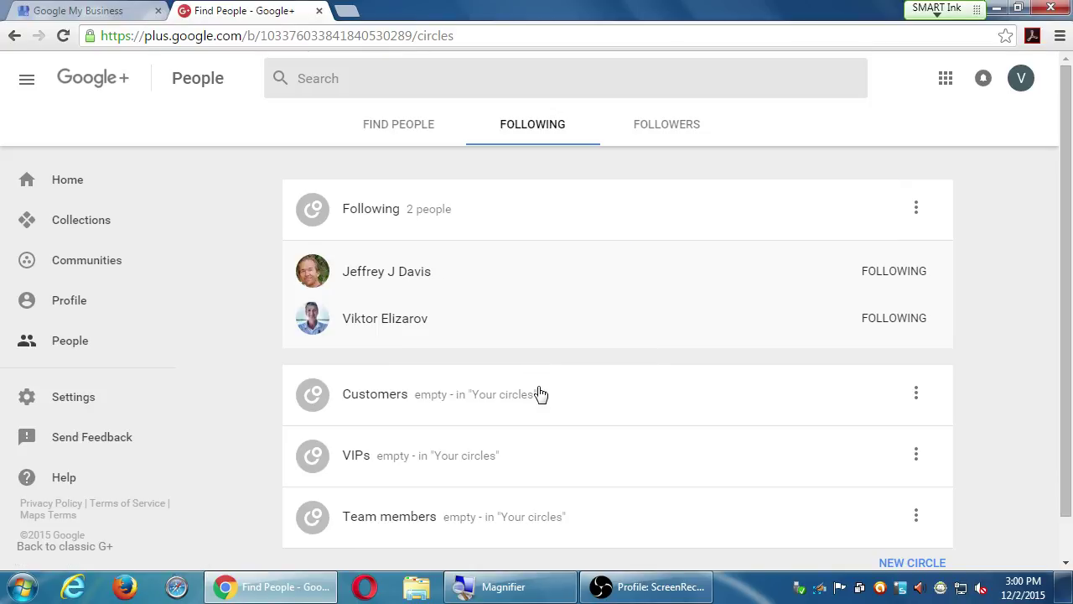
pyautogui.click(381, 277)
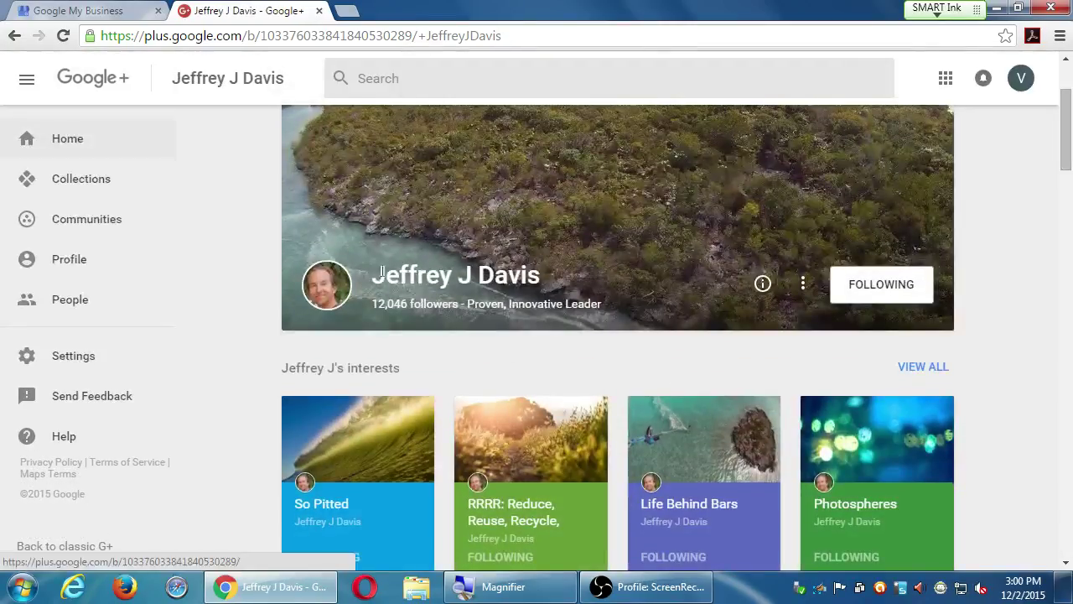
pyautogui.hotkey('alt', 'Left')
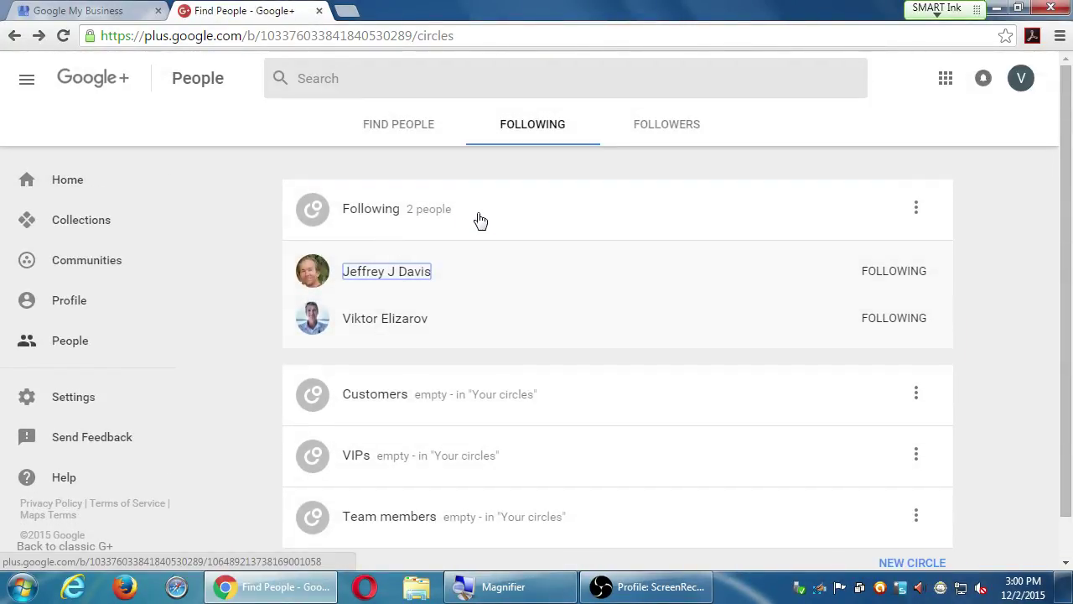
# Expand the Following circle to review its members and leave it collapsed in the list of circles.
pyautogui.click(481, 220)
pyautogui.click(484, 219)
pyautogui.click(484, 219)
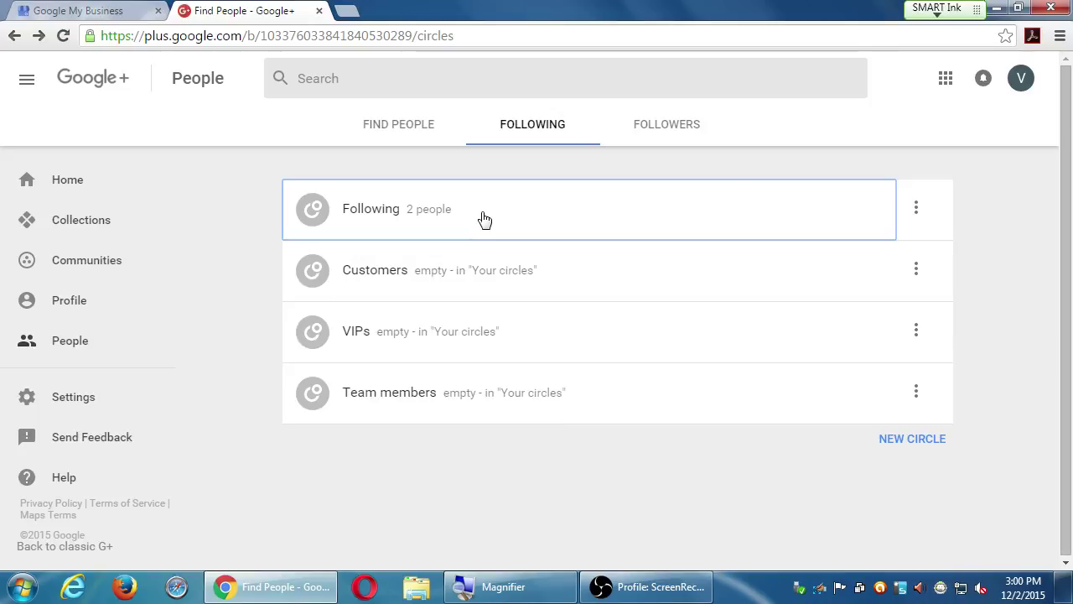
pyautogui.click(484, 219)
pyautogui.click(484, 219)
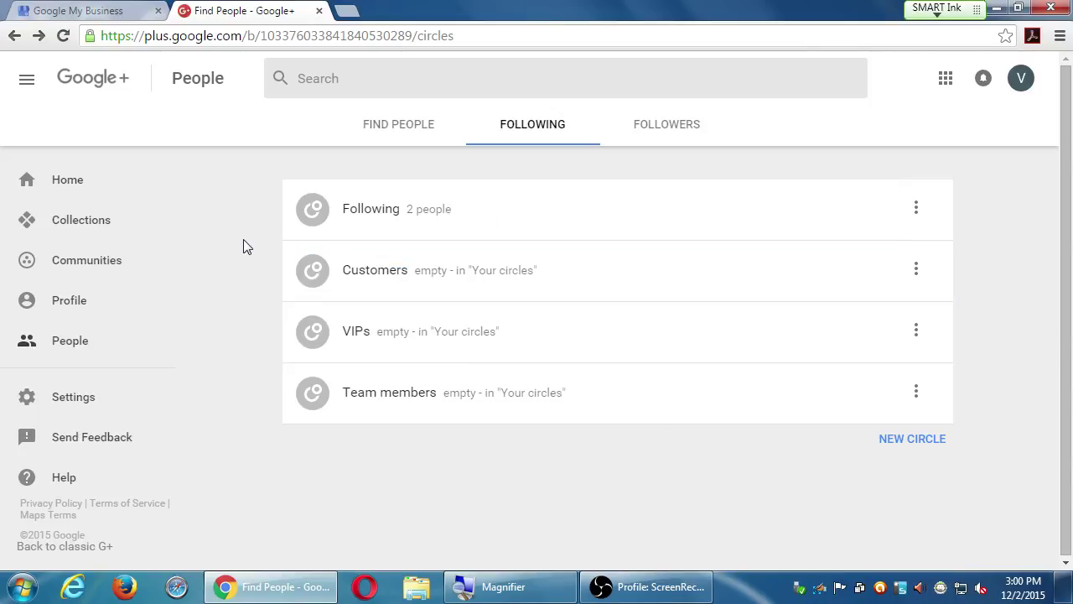
pyautogui.click(472, 210)
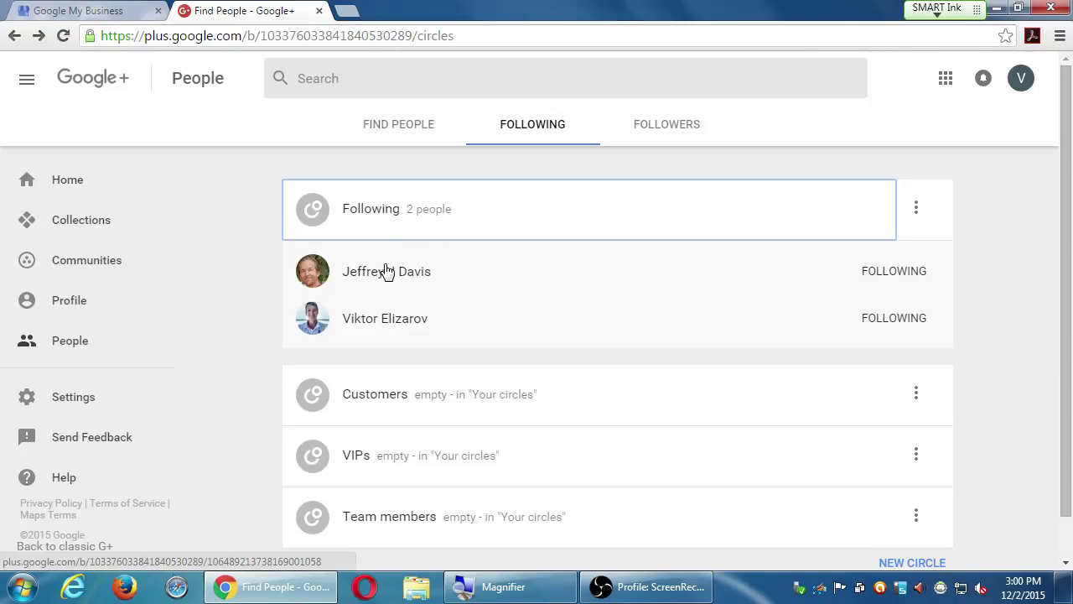
pyautogui.click(485, 228)
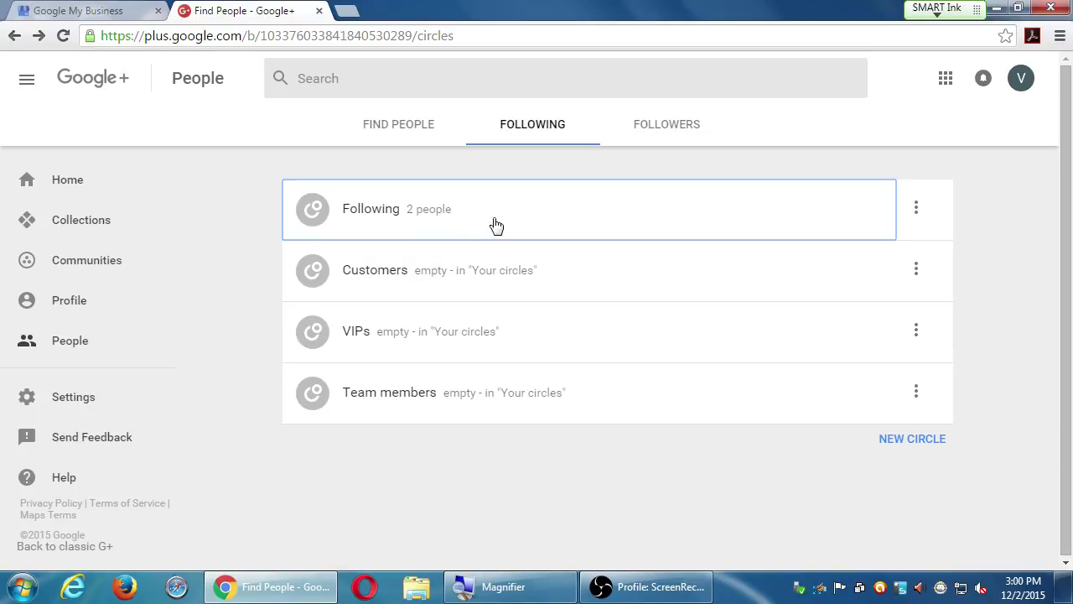
# Create a new circle named Linux in the list of followed circles.
pyautogui.click(453, 347)
pyautogui.click(455, 348)
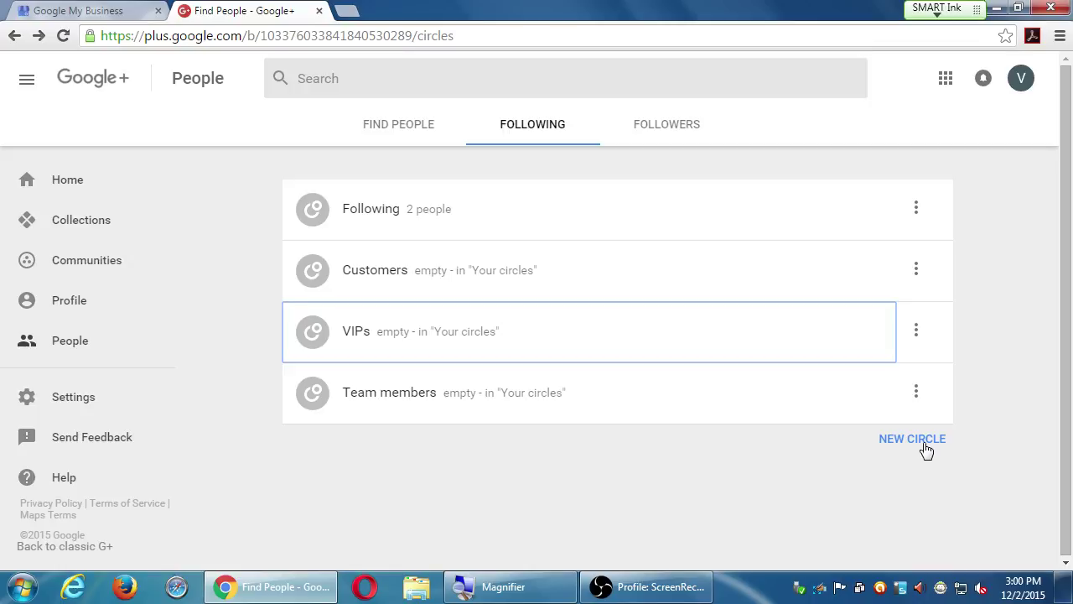
pyautogui.click(925, 445)
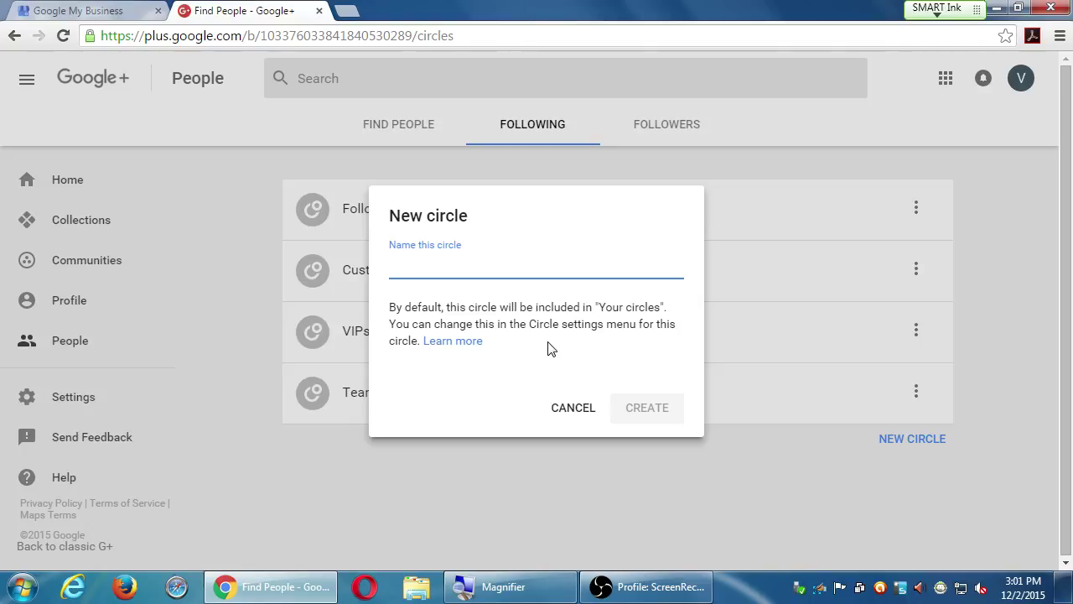
pyautogui.write('Linux')
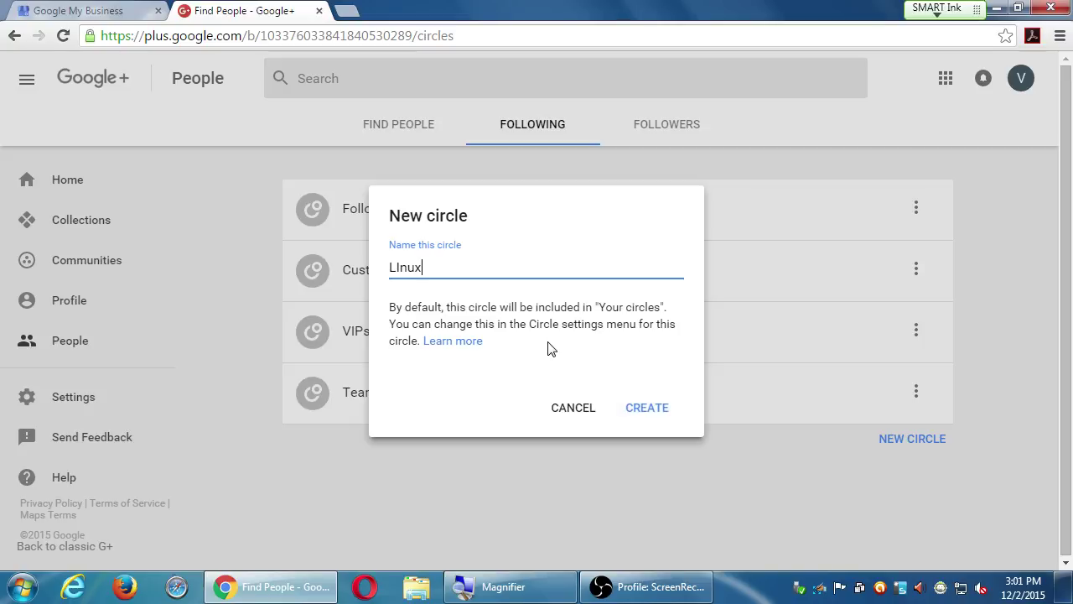
pyautogui.press('BackSpace')
pyautogui.press('BackSpace')
pyautogui.press('BackSpace')
pyautogui.press('BackSpace')
pyautogui.write('inux')
pyautogui.click(644, 408)
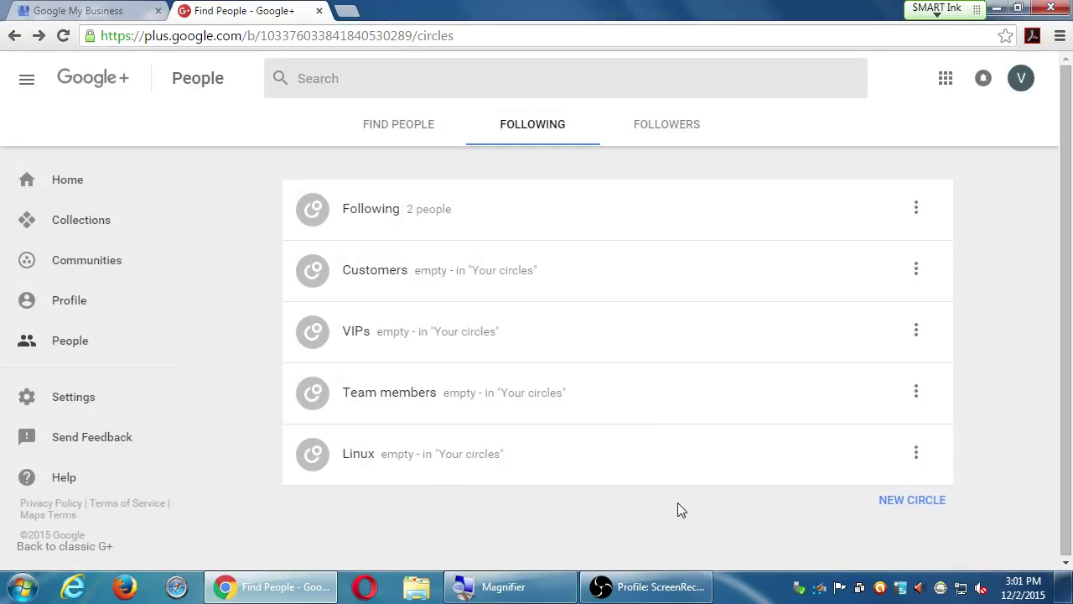
# Create two more circles, one named Mac and one named Windows.
pyautogui.click(891, 502)
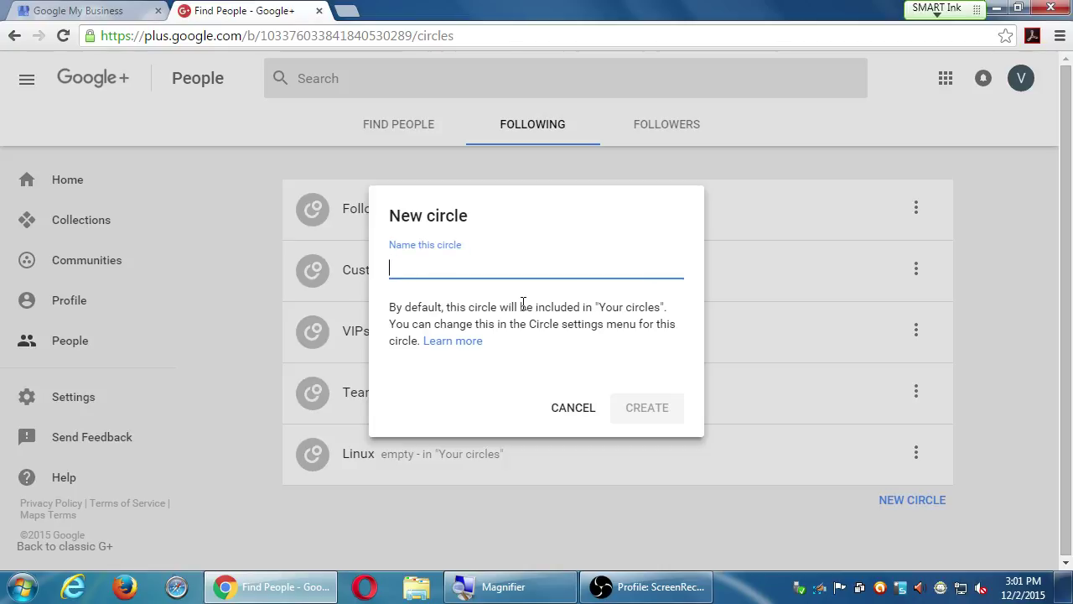
pyautogui.write('Mac')
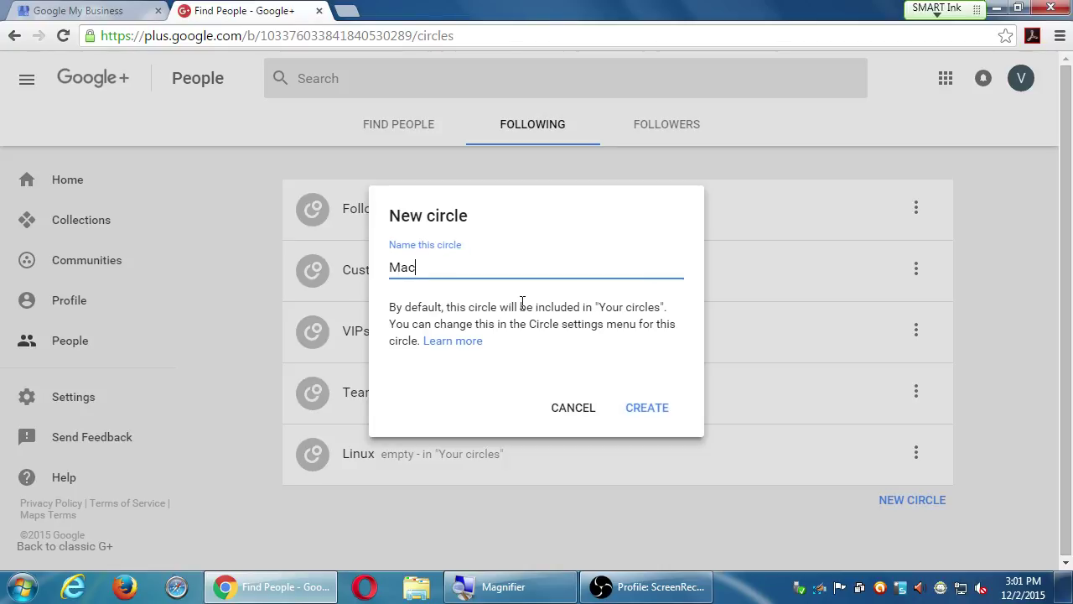
pyautogui.click(638, 408)
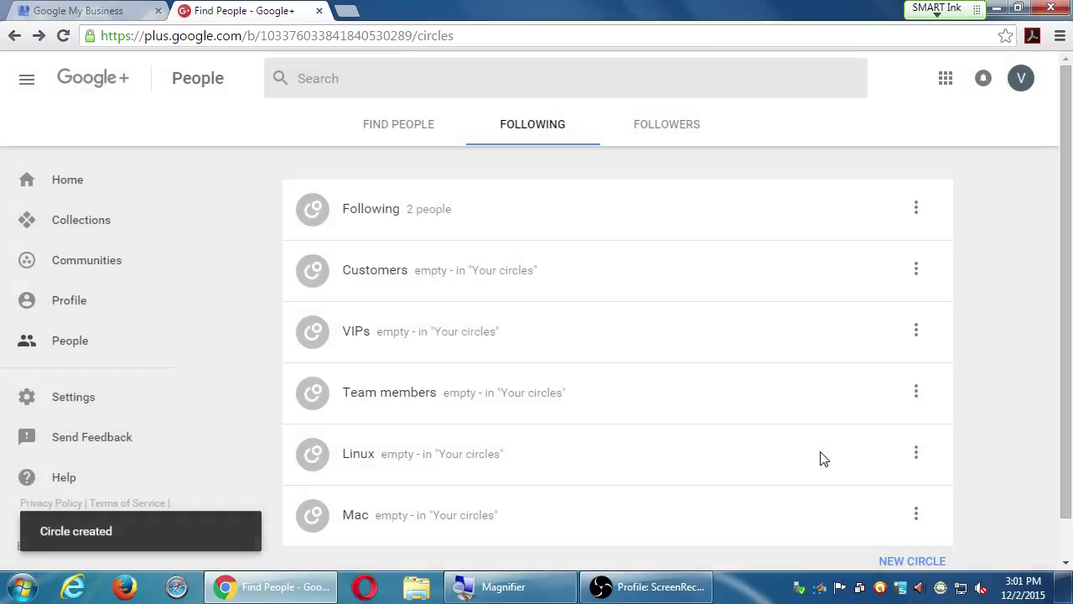
pyautogui.click(907, 561)
pyautogui.write('Windows')
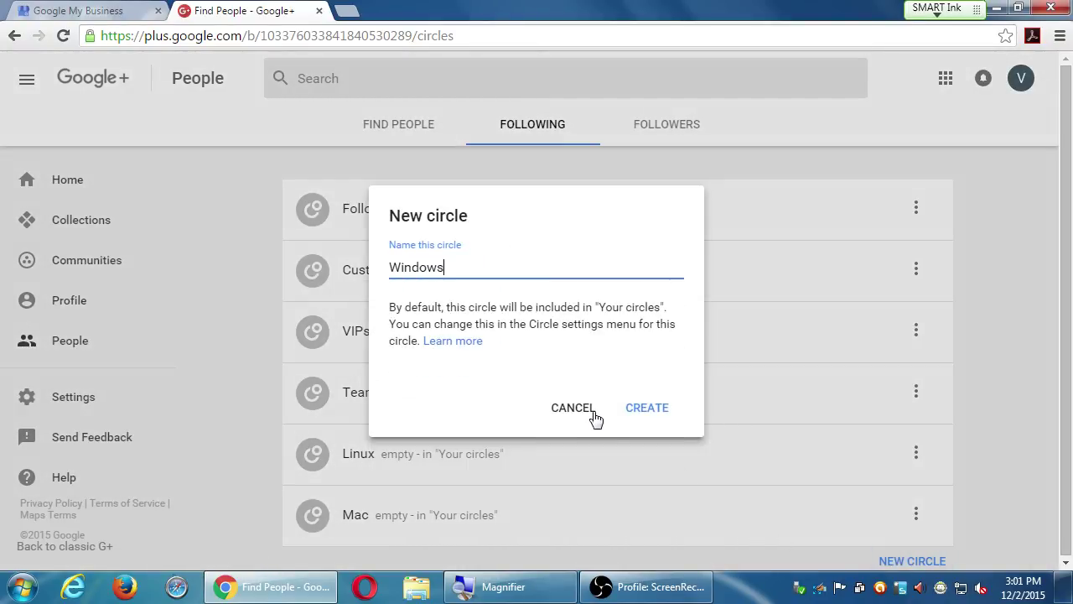
pyautogui.click(635, 411)
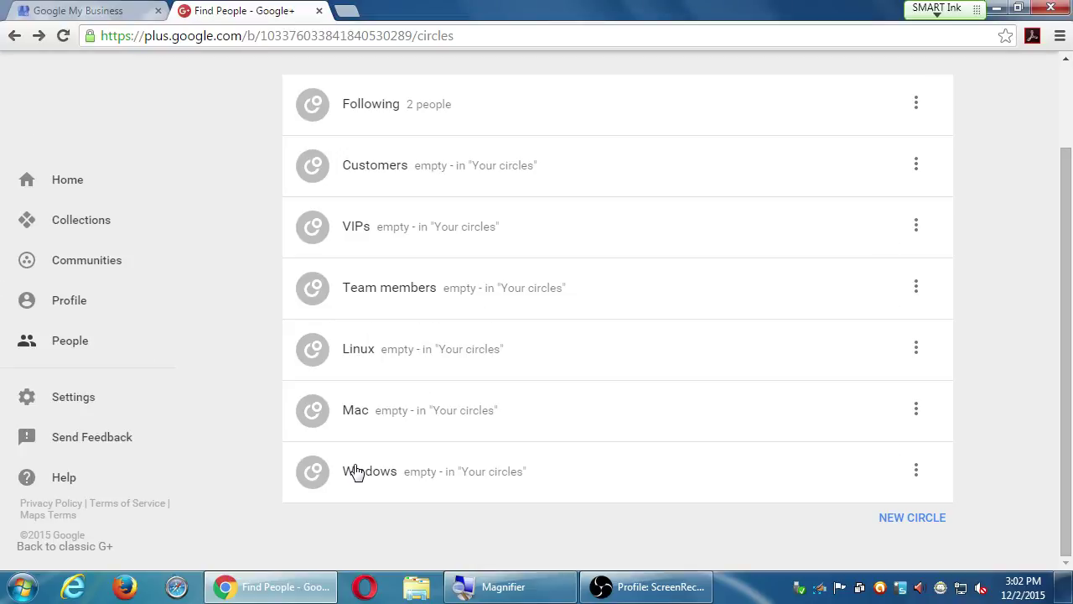
# View the options available for the Windows circle, close them, and look over the list of circles.
pyautogui.click(916, 470)
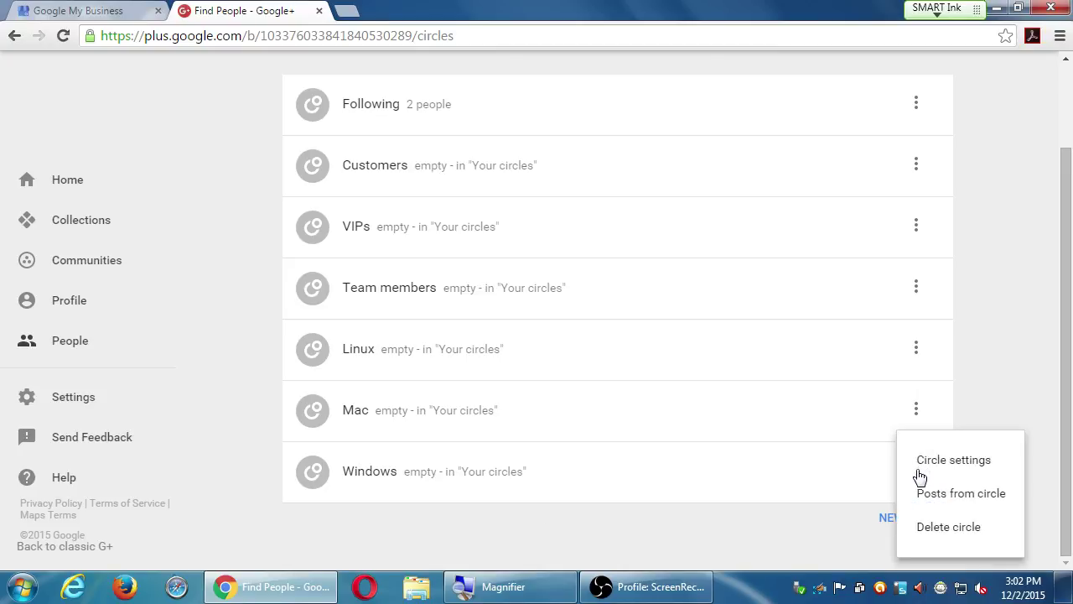
pyautogui.click(998, 368)
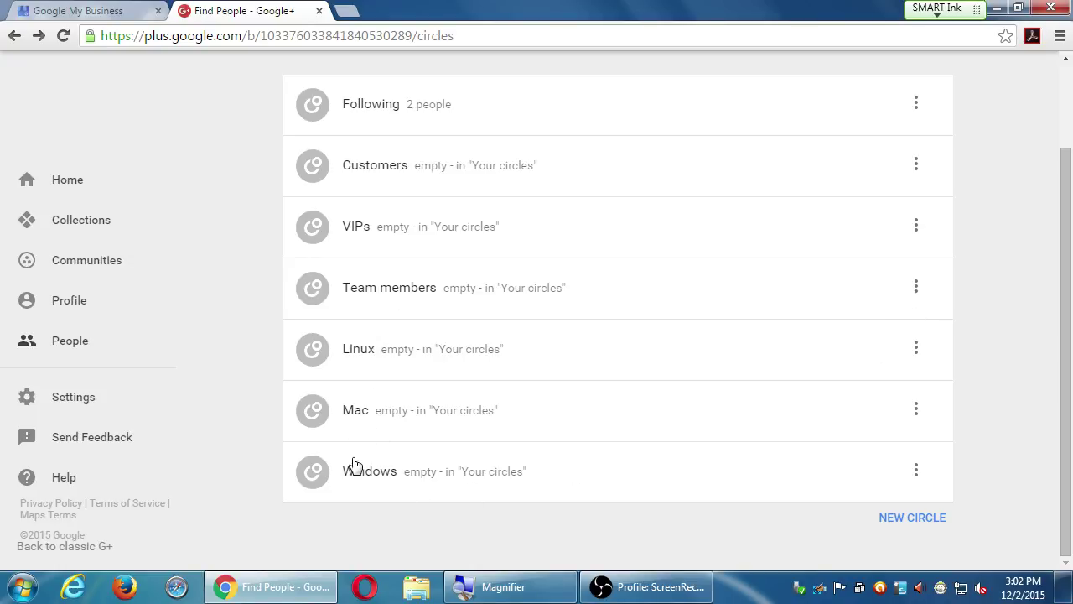
pyautogui.scroll(2, 196, 341)
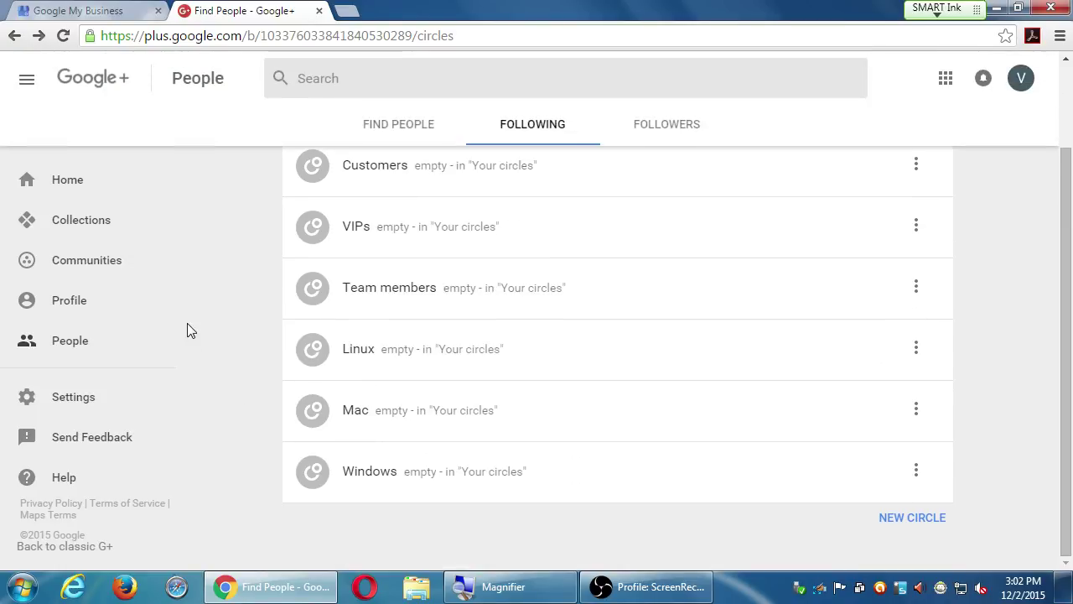
pyautogui.scroll(1, 187, 318)
pyautogui.scroll(-1, 189, 313)
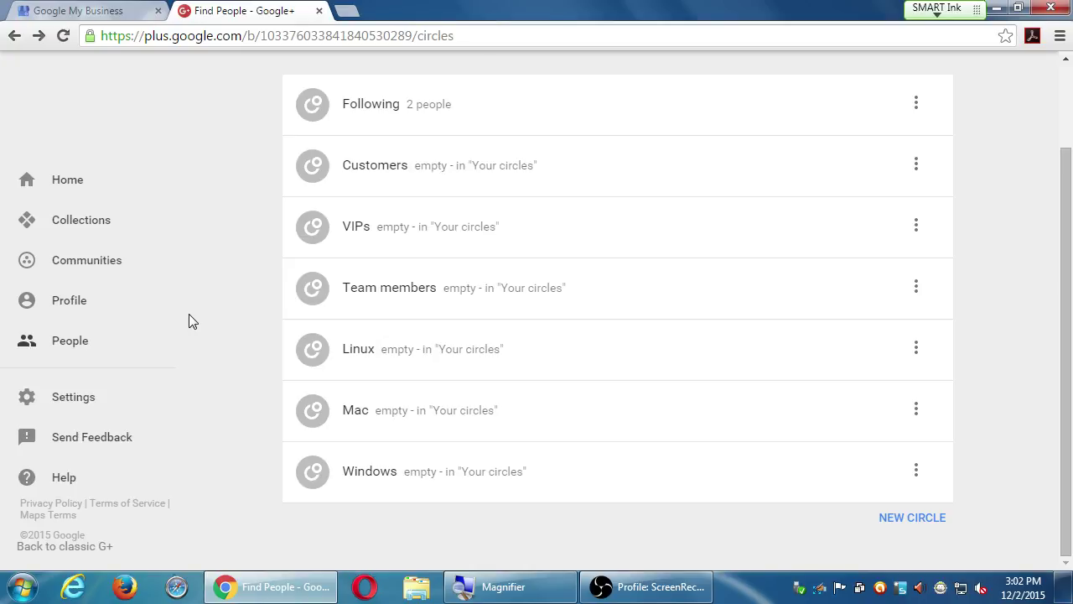
# Create another circle named Annoying People! and view it enlarged in the list of circles.
pyautogui.click(898, 519)
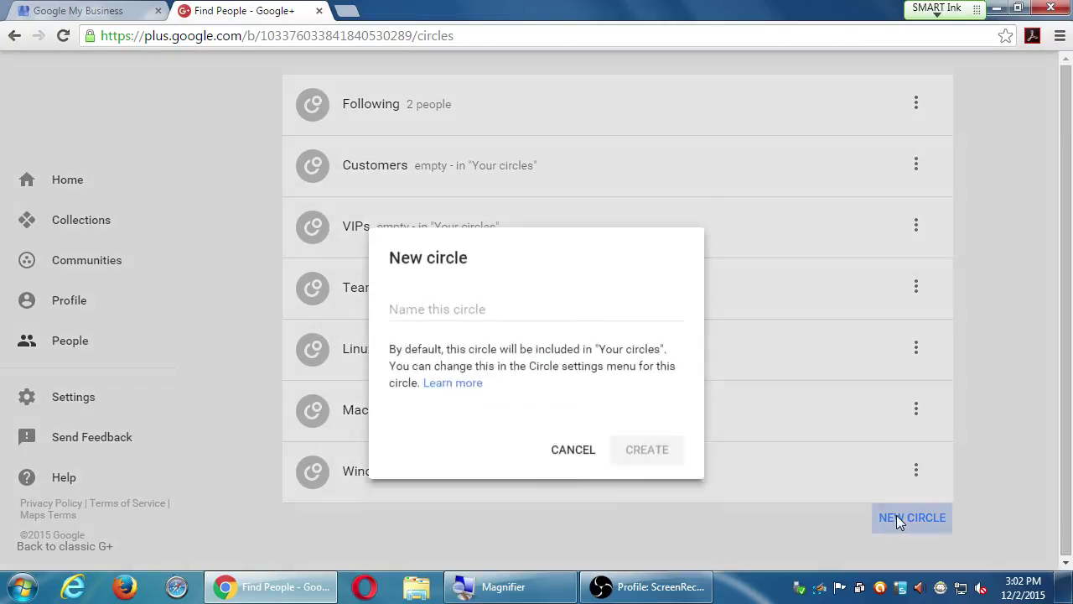
pyautogui.write('Ann')
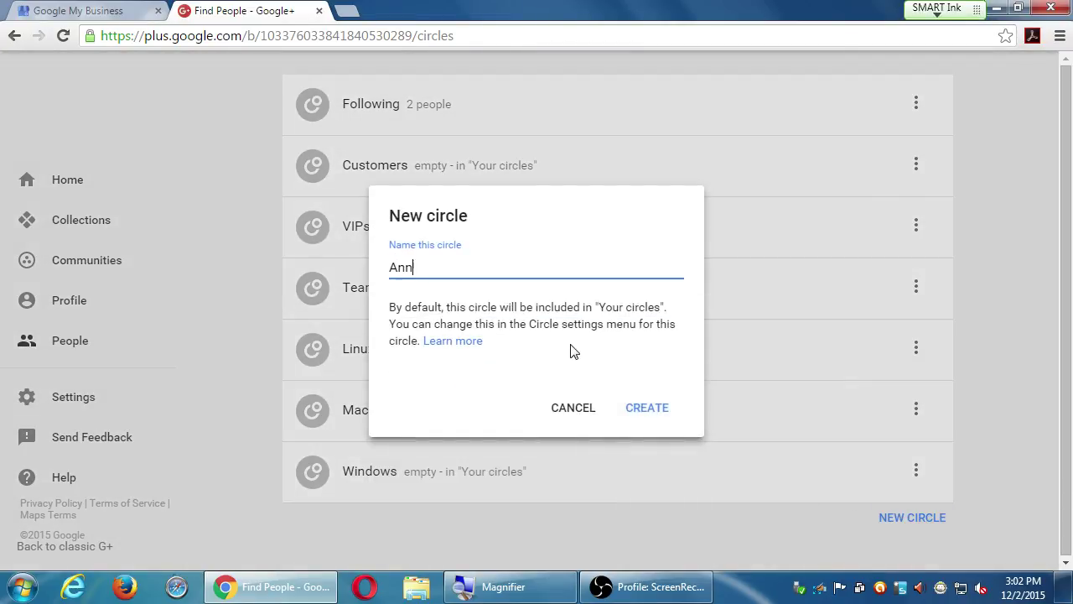
pyautogui.write('oying People!')
pyautogui.click(641, 416)
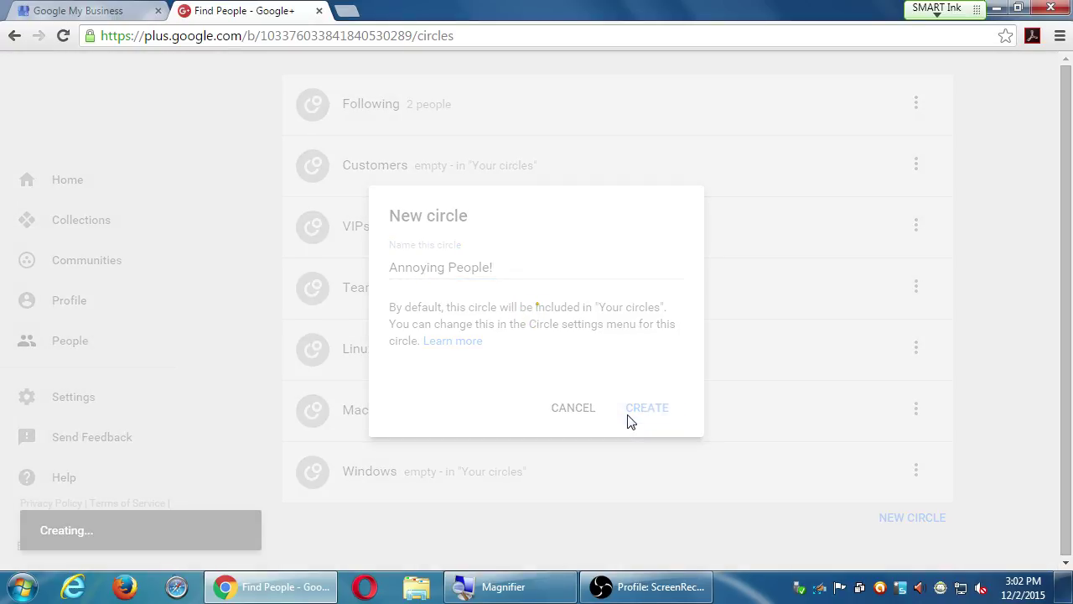
pyautogui.press('super+plus')
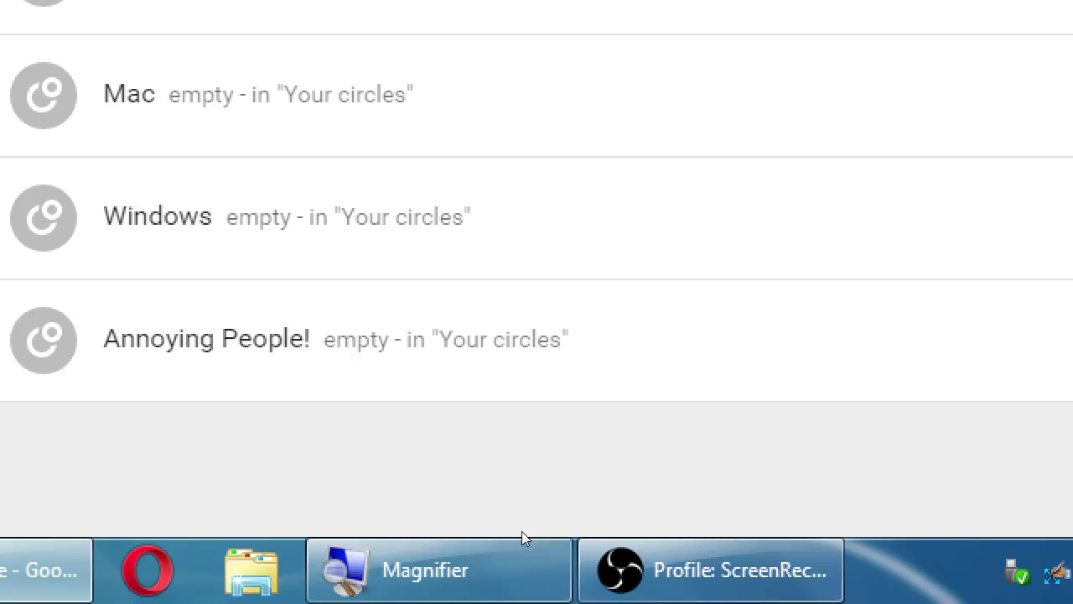
pyautogui.press('super+minus')
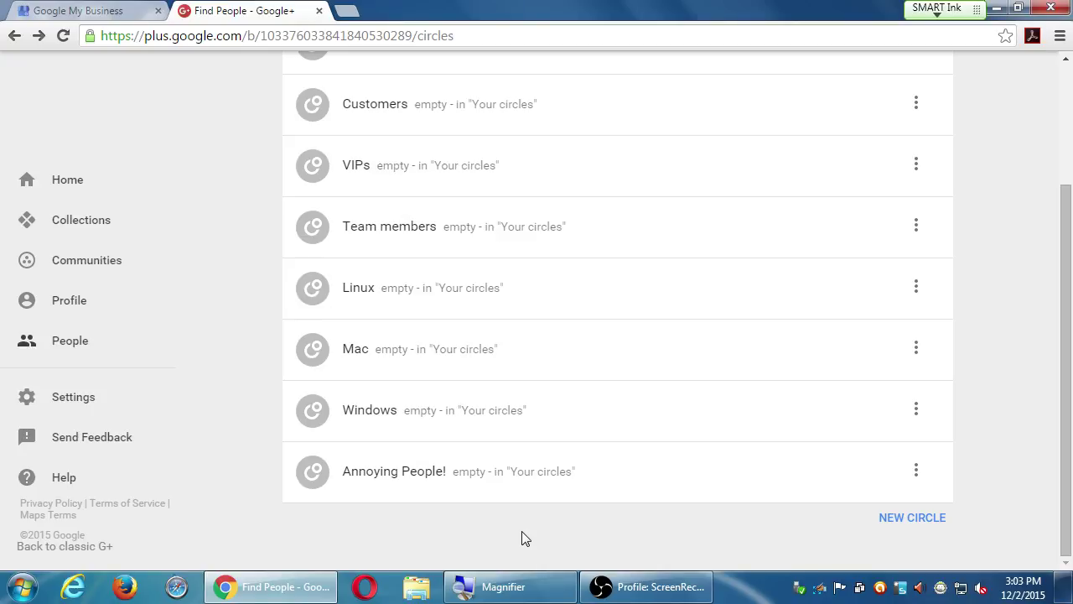
# Expand the Following circle to list the people in it.
pyautogui.scroll(2, 531, 529)
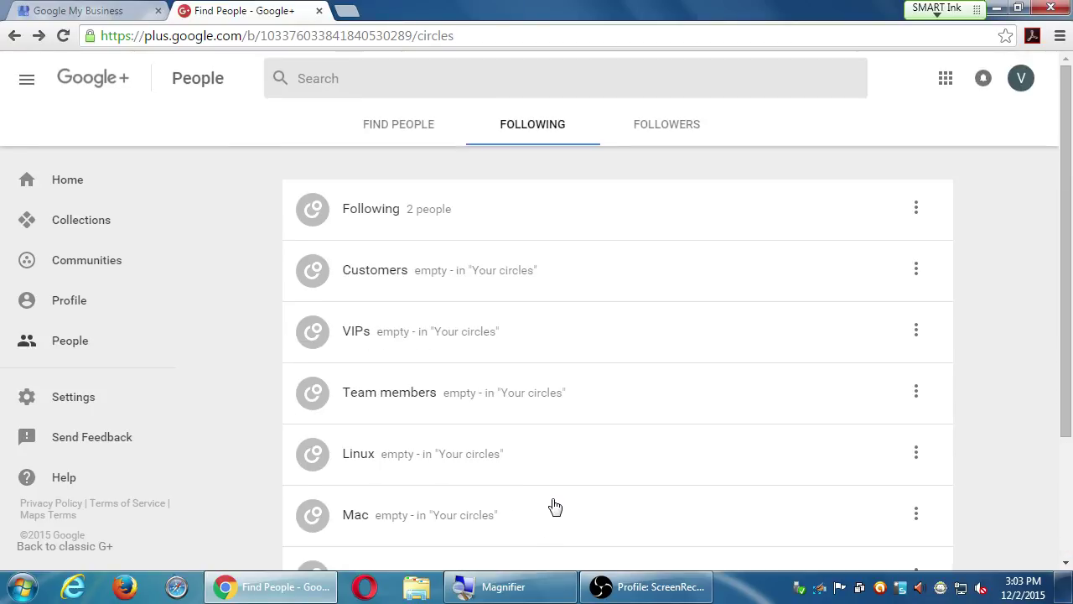
pyautogui.scroll(-1, 554, 503)
pyautogui.scroll(1, 554, 496)
pyautogui.click(552, 204)
pyautogui.doubleClick(557, 207)
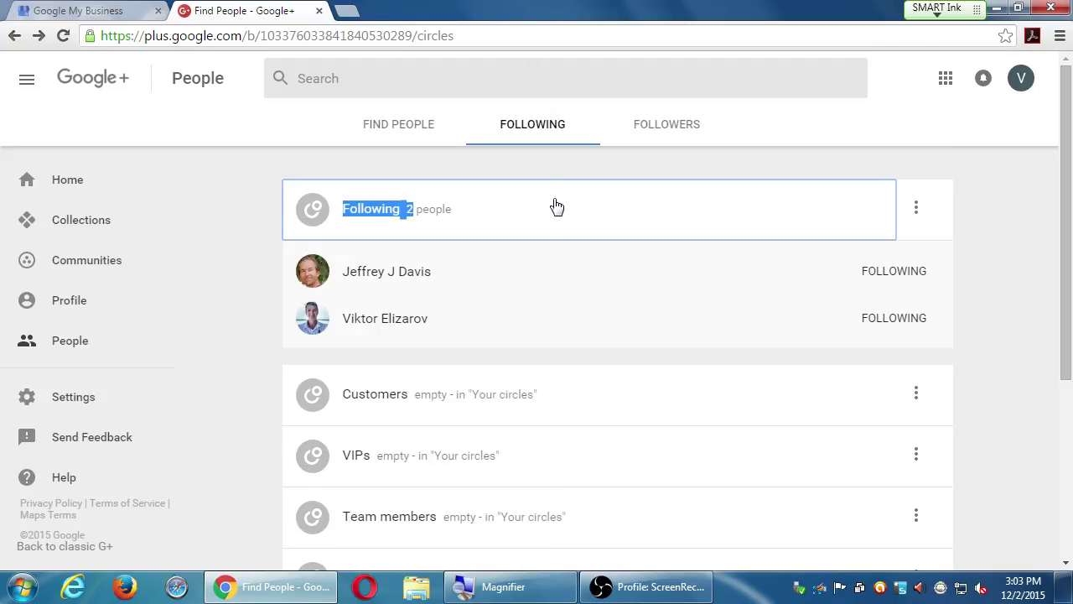
pyautogui.click(557, 207)
pyautogui.click(555, 206)
pyautogui.click(524, 280)
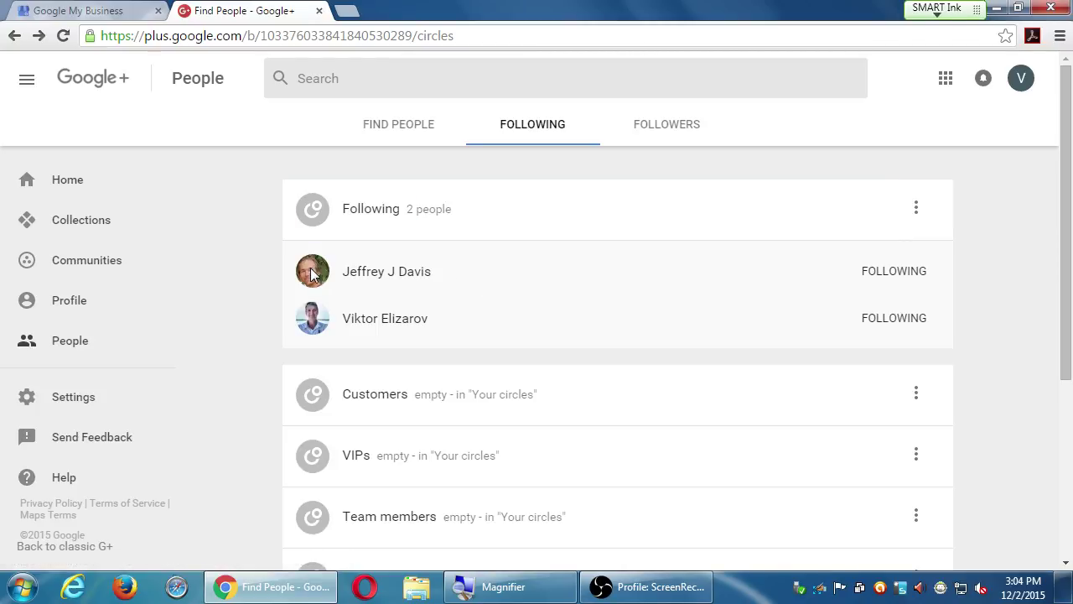
# Add the first person in the Following circle to the Linux circle as well, keeping the Following membership.
pyautogui.click(874, 270)
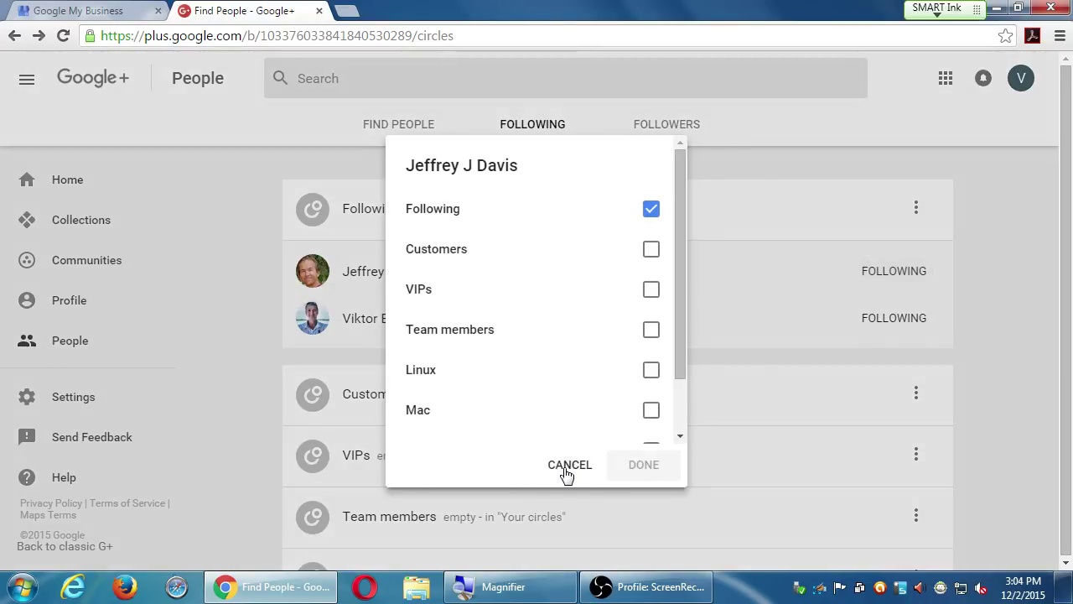
pyautogui.click(568, 471)
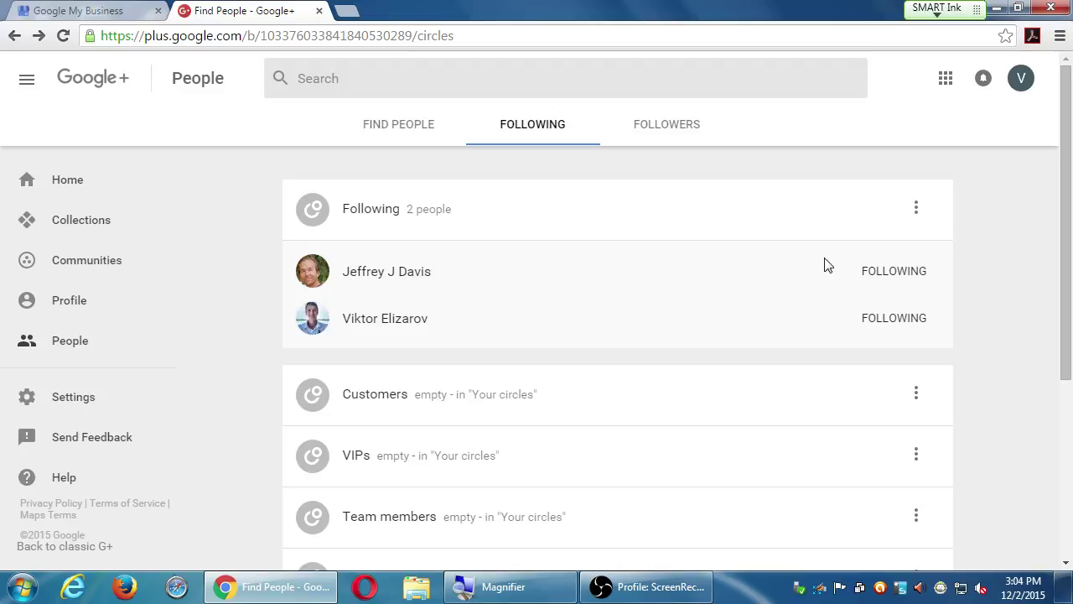
pyautogui.click(887, 275)
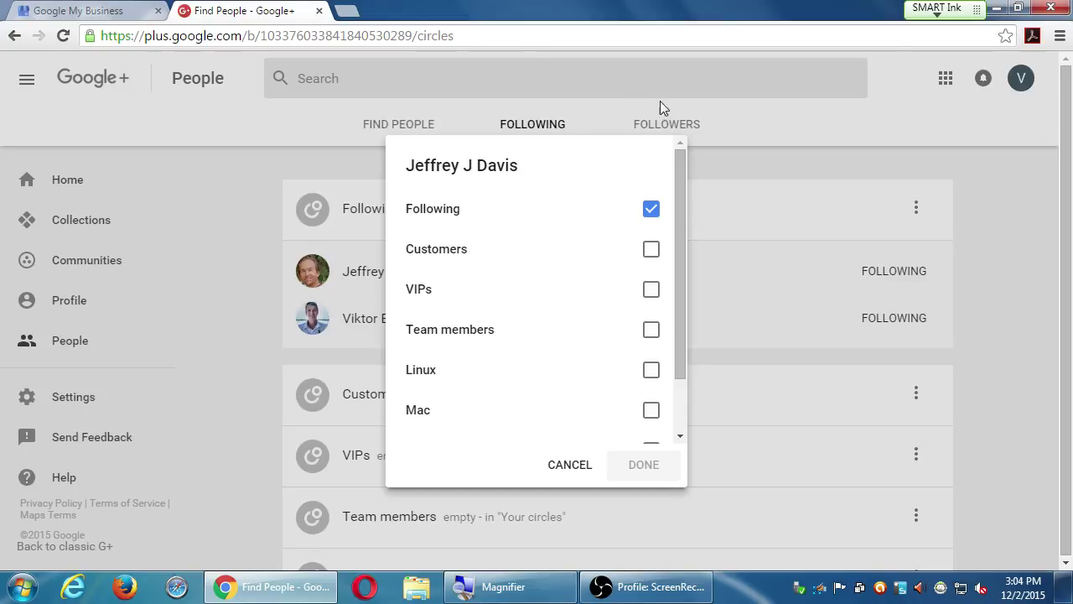
pyautogui.click(649, 372)
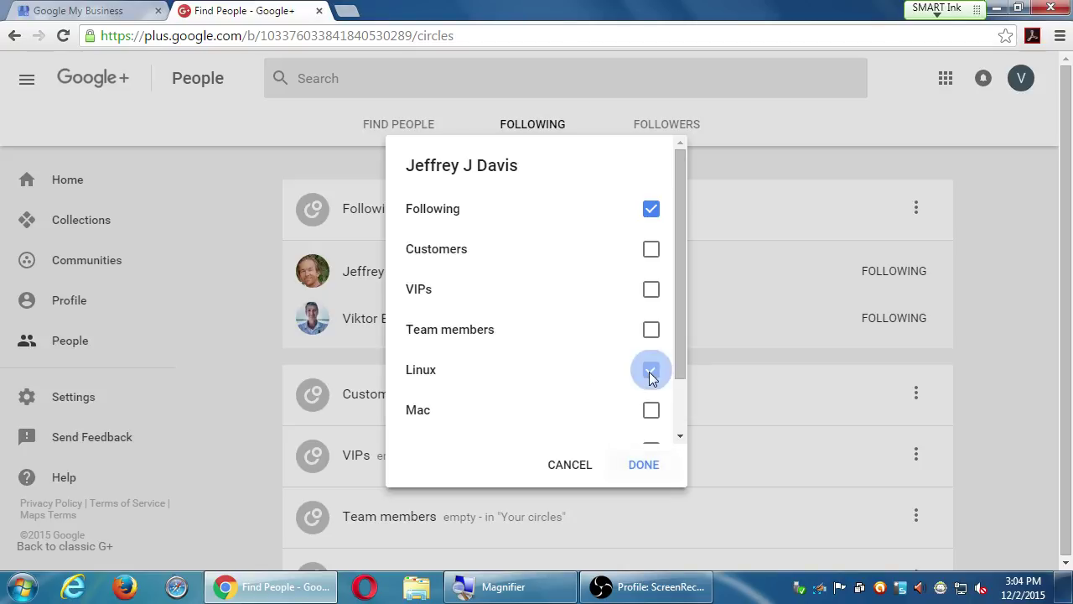
pyautogui.click(650, 210)
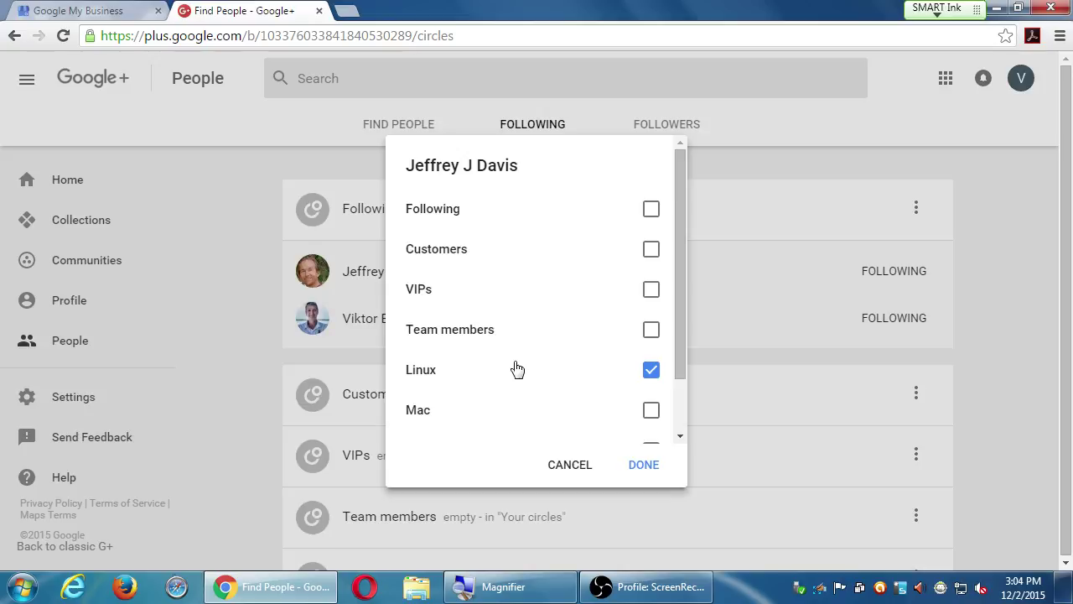
pyautogui.click(649, 210)
pyautogui.scroll(-2, 676, 437)
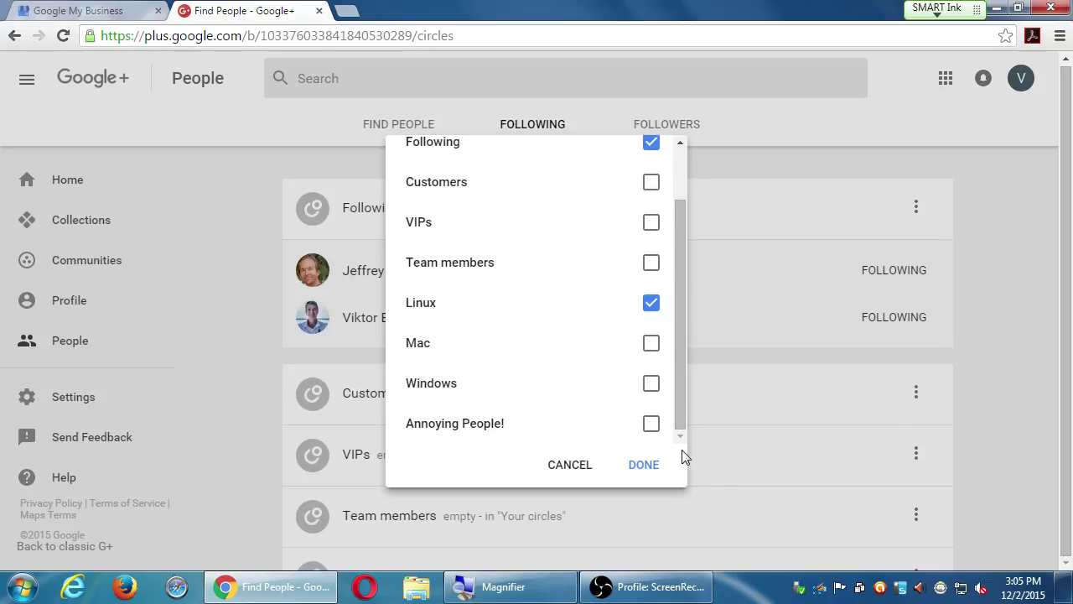
pyautogui.click(644, 470)
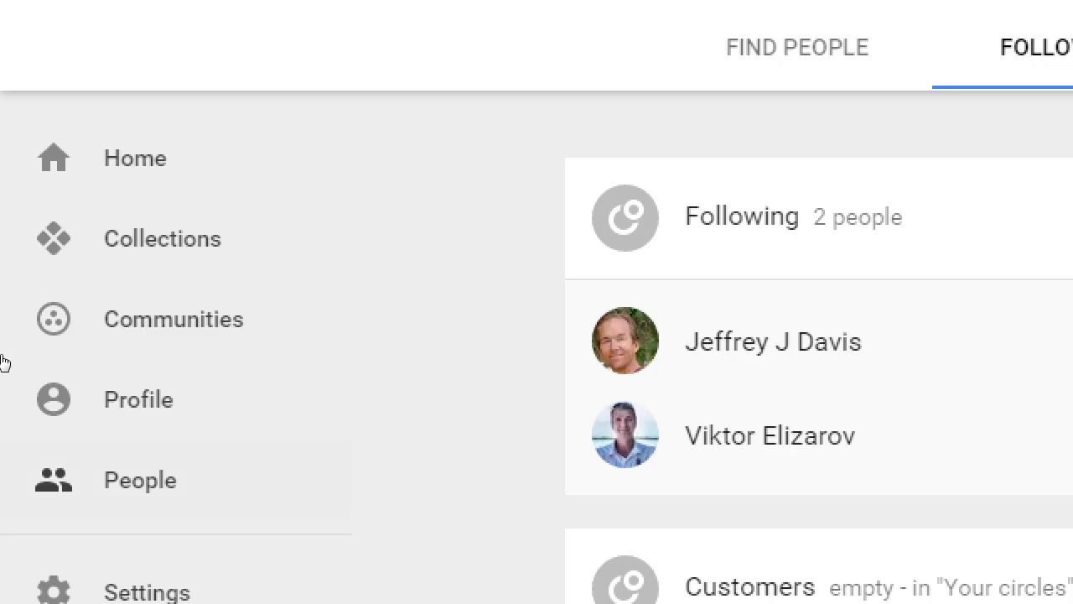
# Open the Communities page and browse through the recommended communities.
pyautogui.click(86, 267)
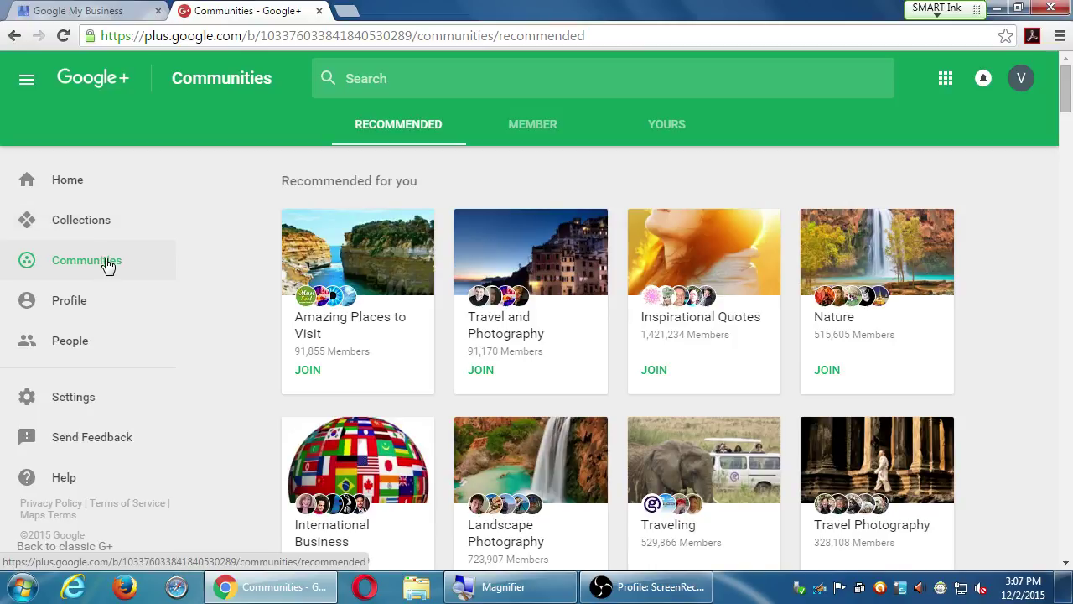
pyautogui.press('super+plus')
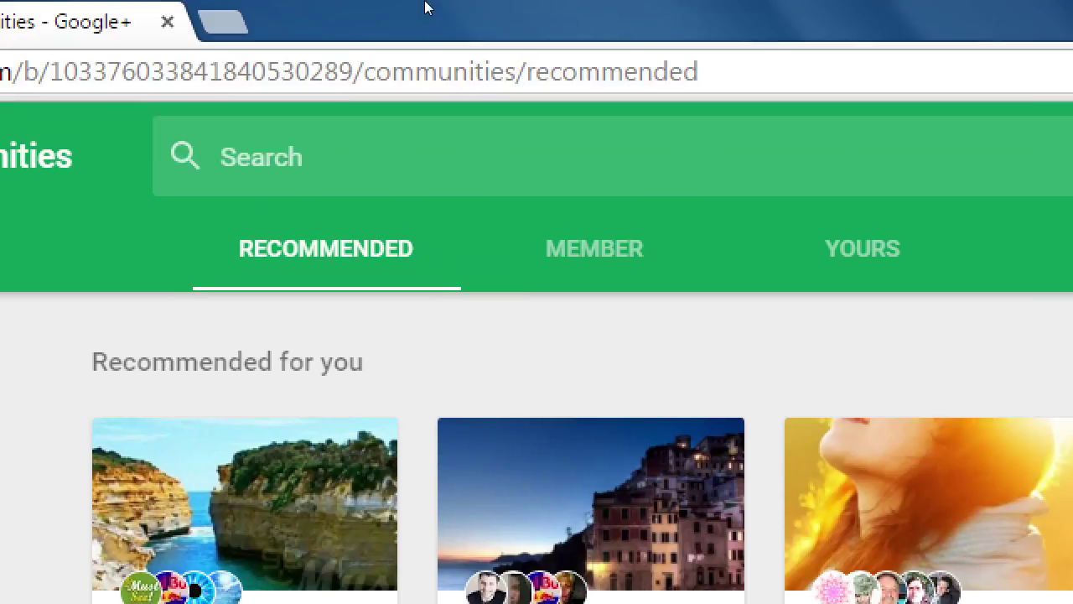
pyautogui.scroll(-5, 460, 246)
pyautogui.scroll(-2, 434, 451)
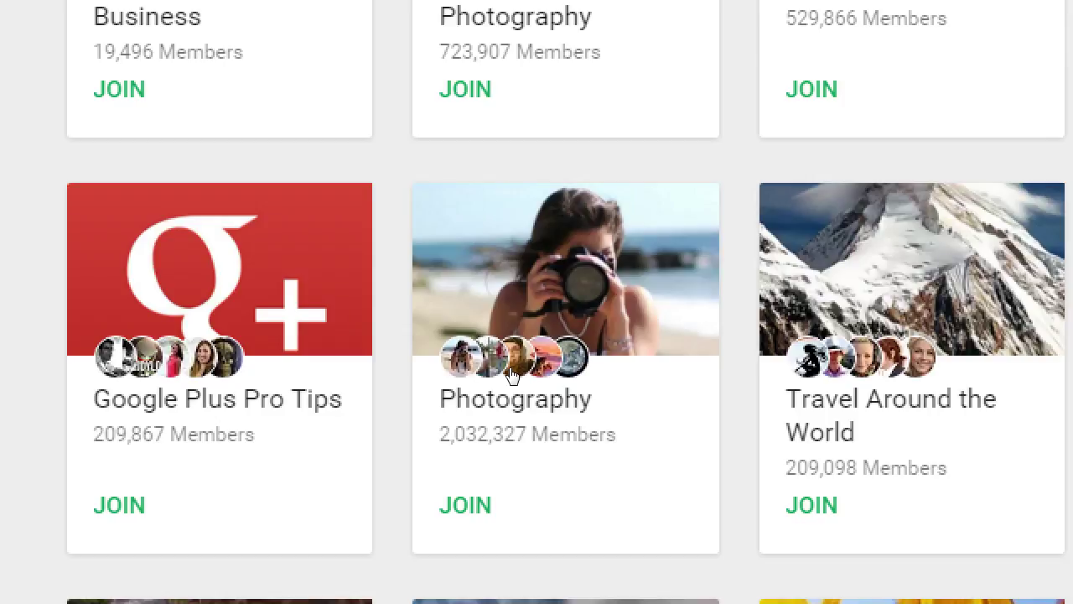
pyautogui.scroll(-5, 511, 374)
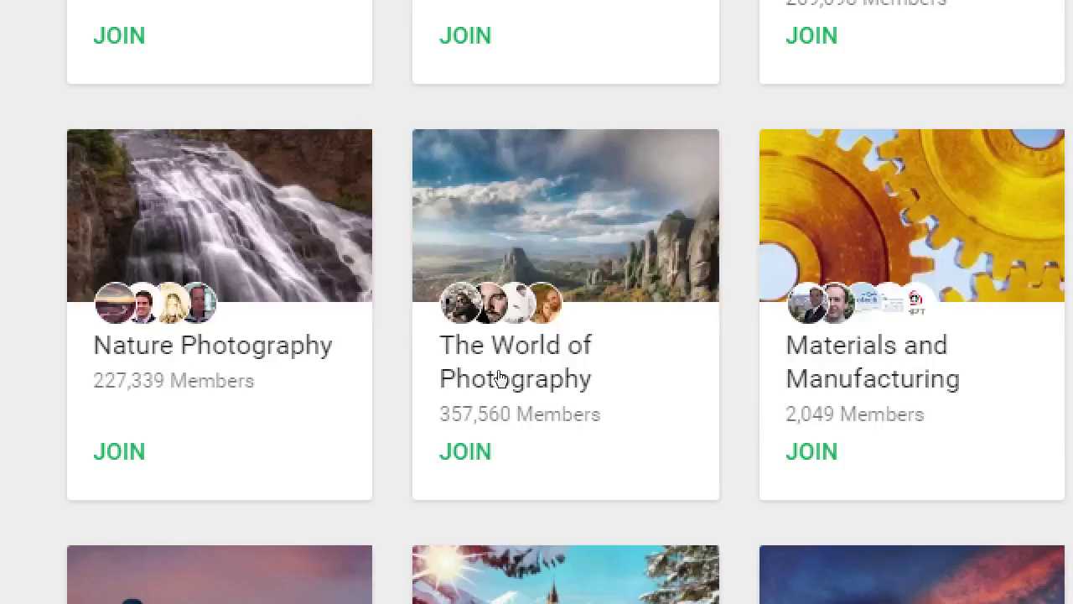
pyautogui.scroll(-1, 513, 365)
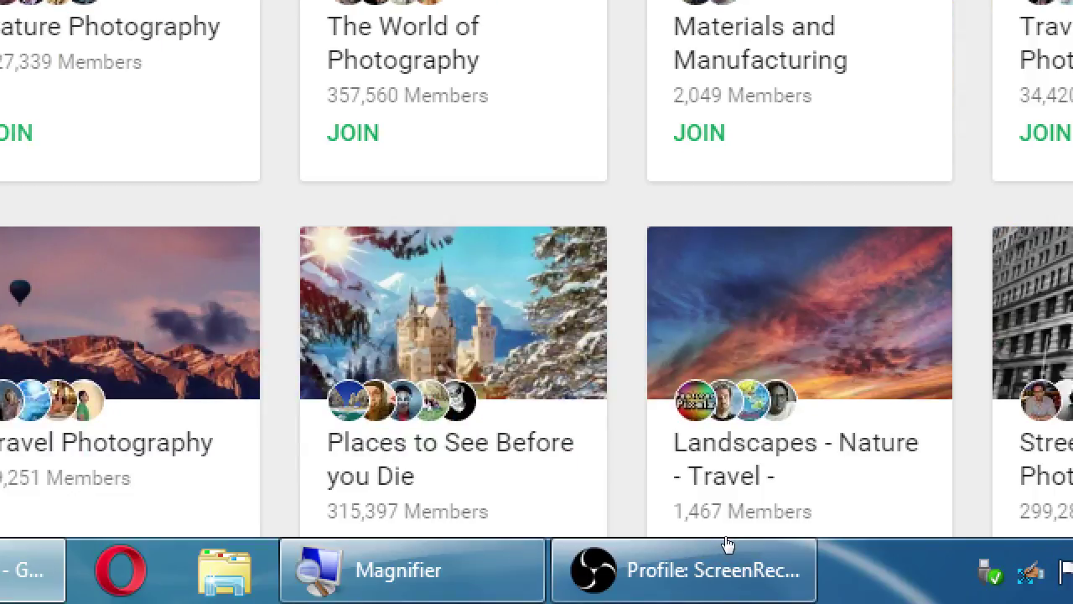
pyautogui.scroll(-2, 728, 538)
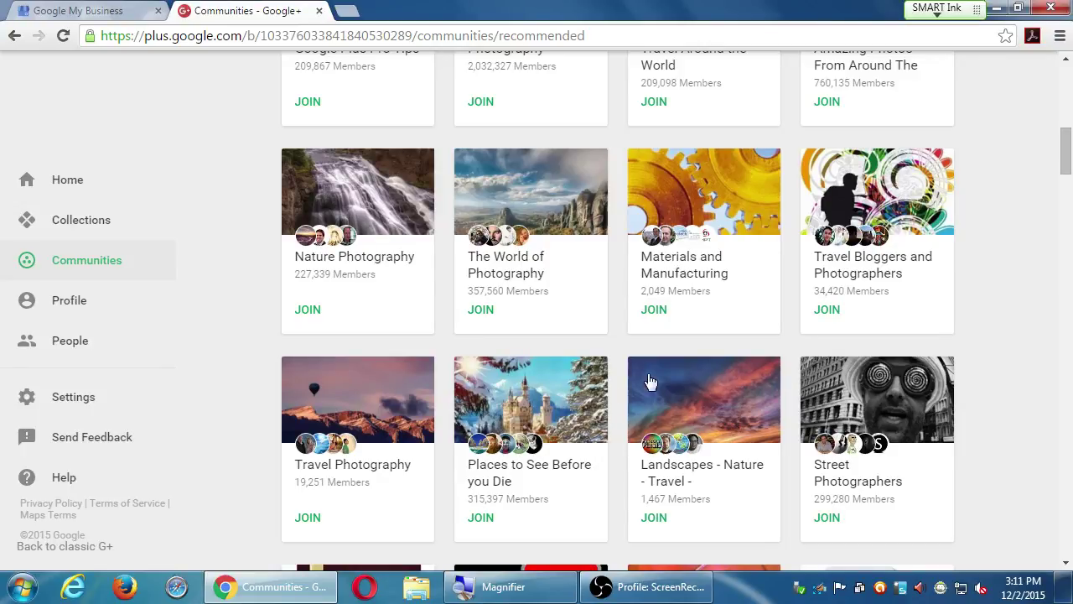
pyautogui.scroll(-1, 816, 322)
pyautogui.scroll(-3, 963, 307)
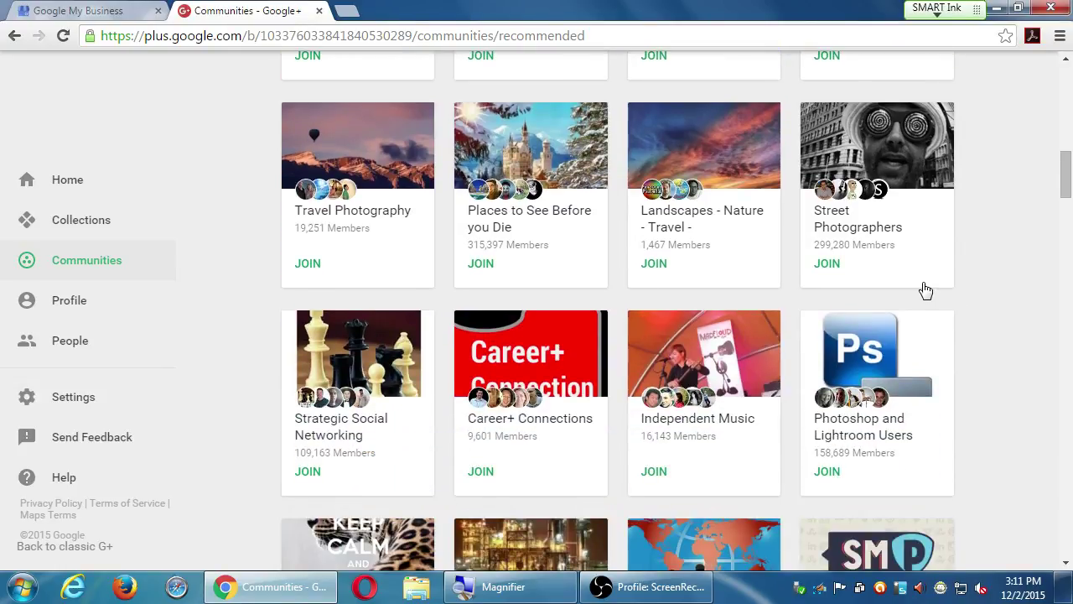
# Open the Travel and Photography community from the recommended communities and browse its posts.
pyautogui.scroll(-3, 926, 290)
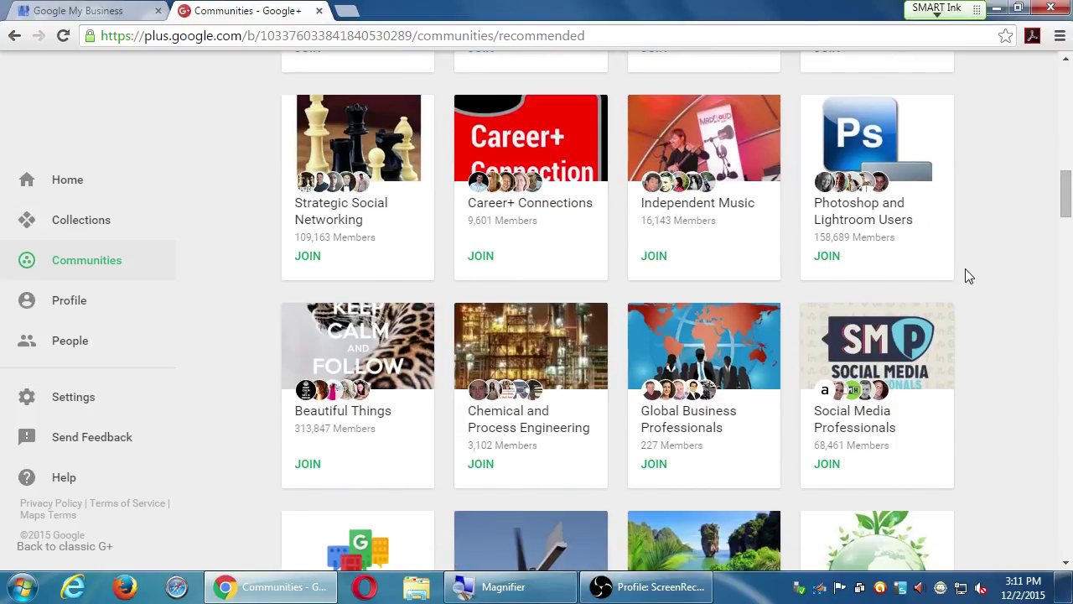
pyautogui.scroll(-1, 965, 272)
pyautogui.scroll(9, 965, 272)
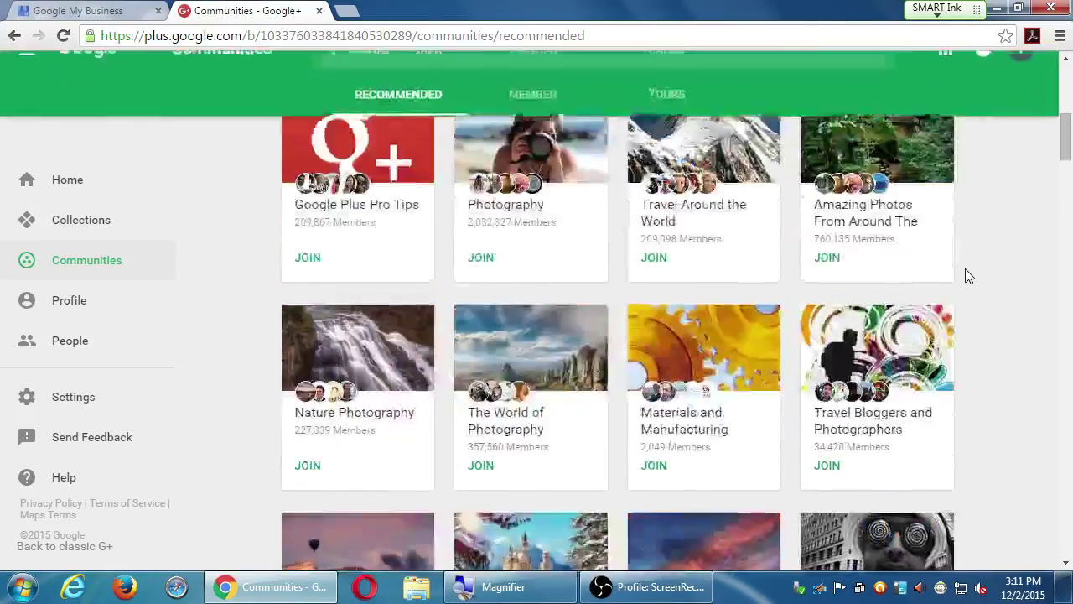
pyautogui.scroll(7, 965, 277)
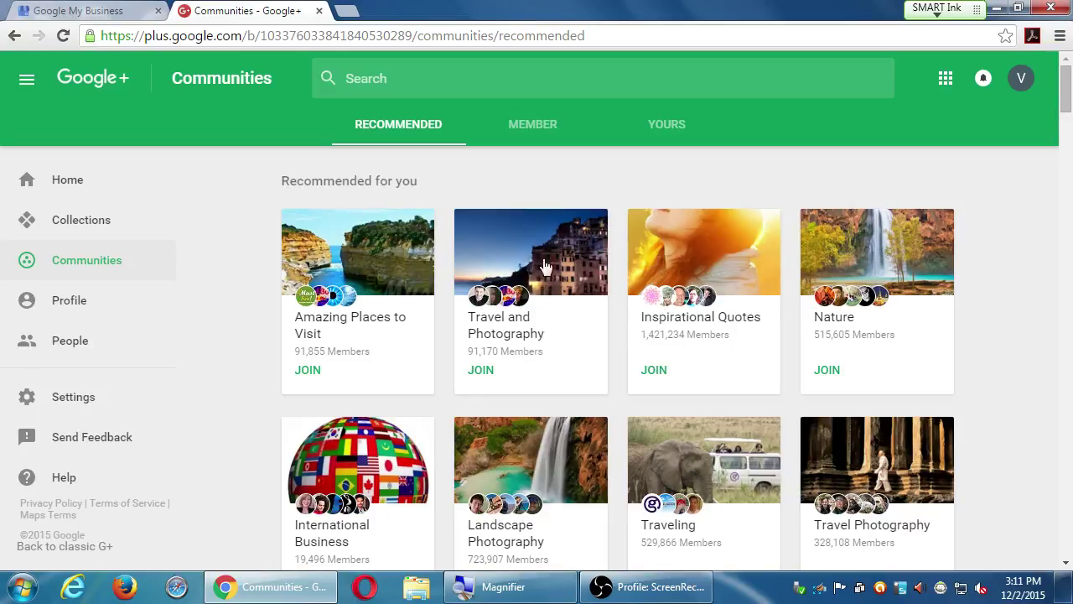
pyautogui.click(518, 264)
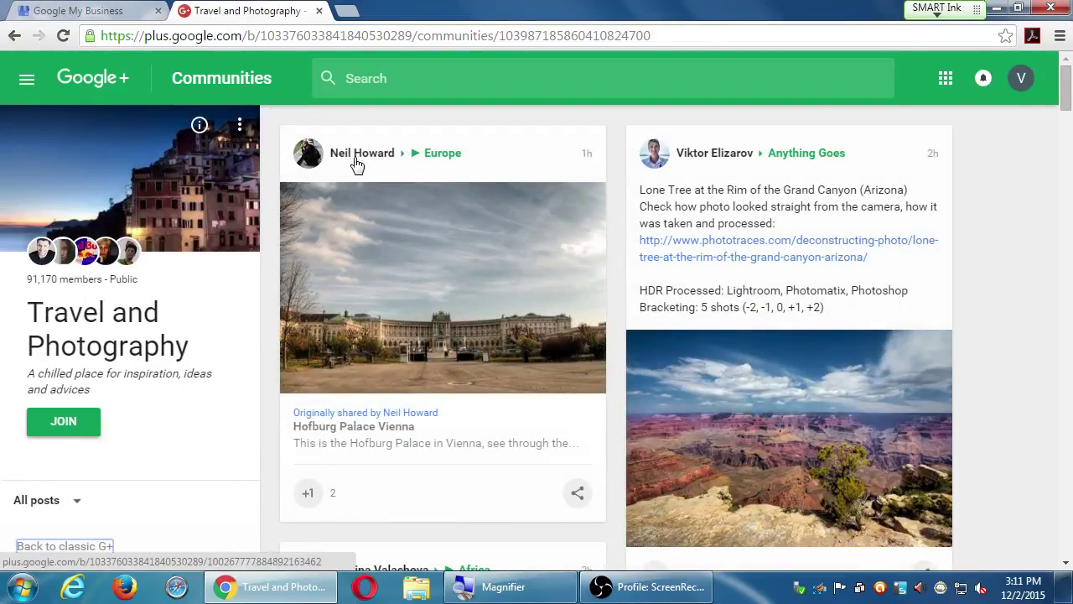
pyautogui.scroll(-6, 739, 167)
pyautogui.scroll(2, 729, 214)
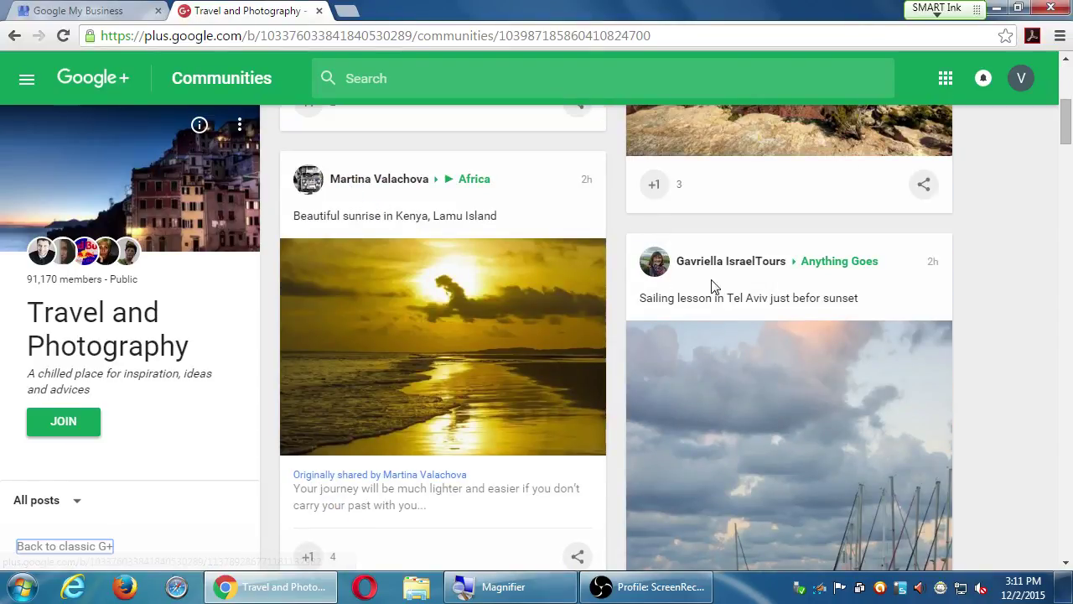
pyautogui.scroll(-3, 709, 281)
pyautogui.scroll(-8, 702, 281)
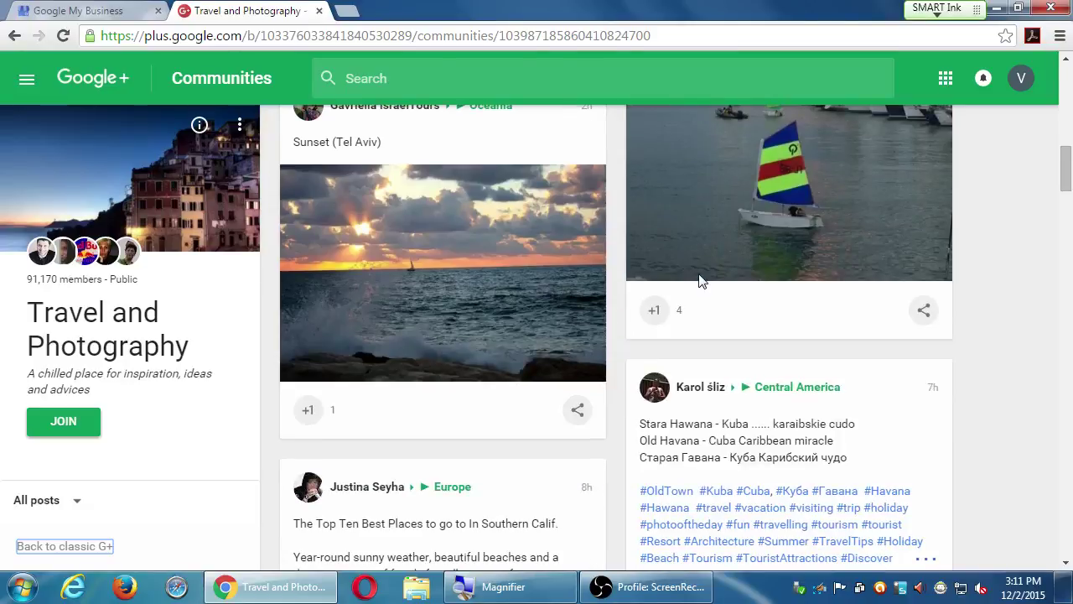
pyautogui.scroll(-1, 681, 287)
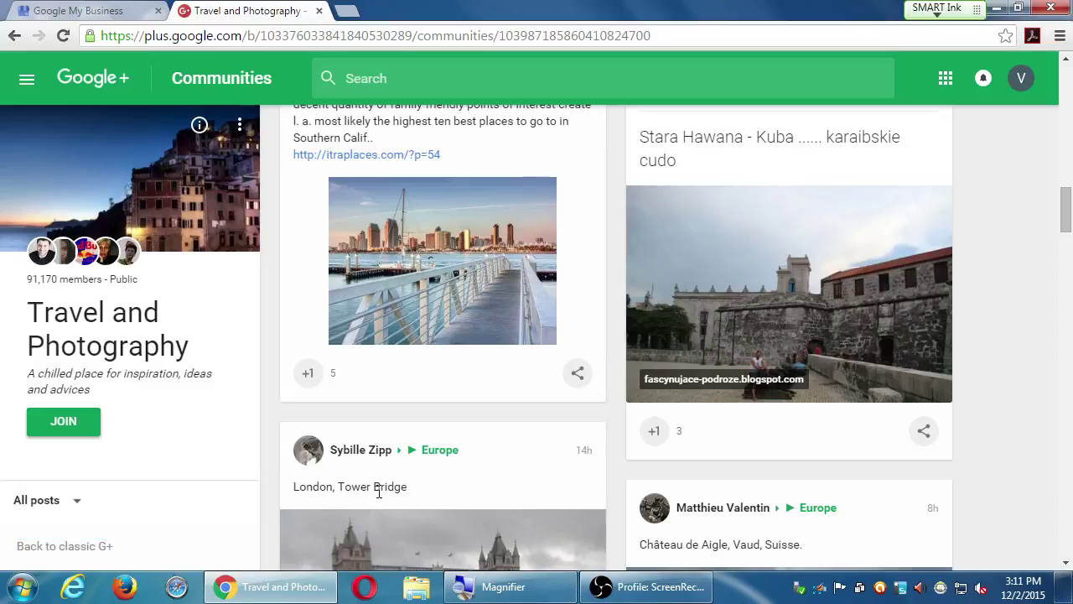
# Join the Travel and Photography community and return to its first posts.
pyautogui.click(70, 422)
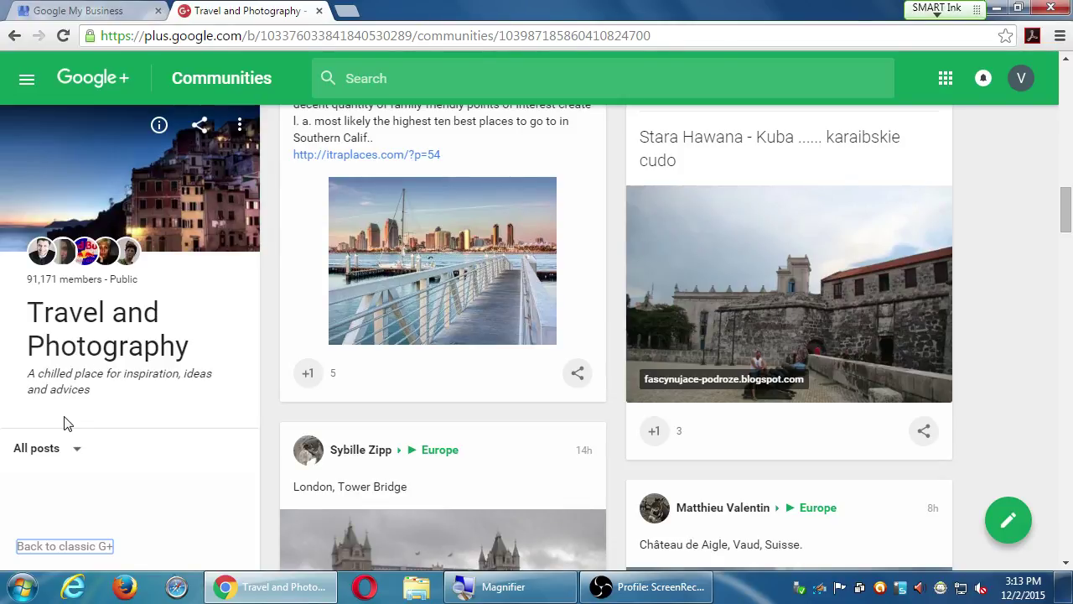
pyautogui.click(279, 328)
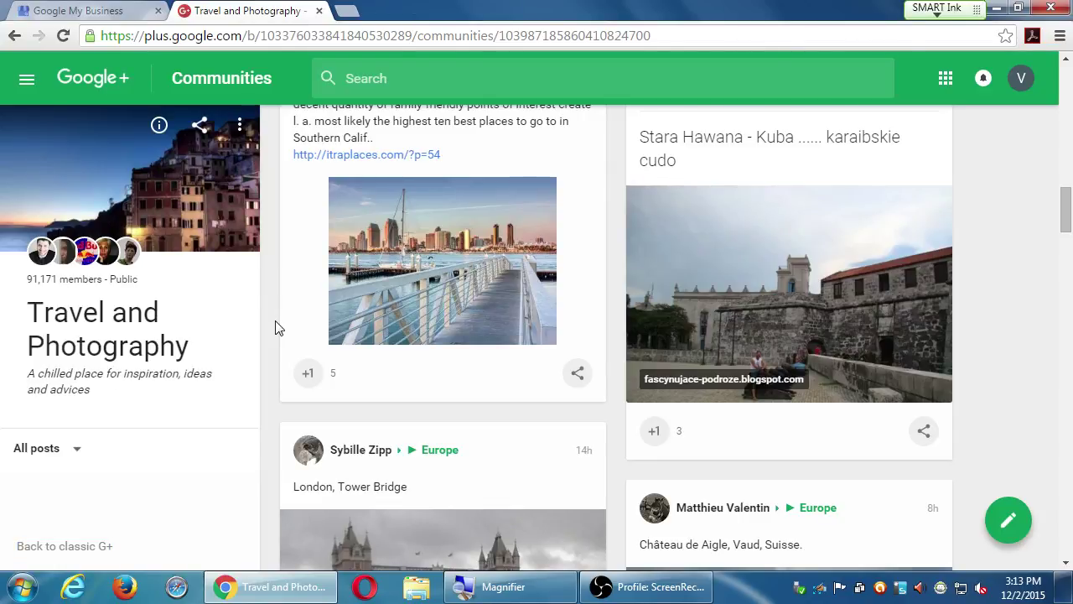
pyautogui.scroll(8, 280, 328)
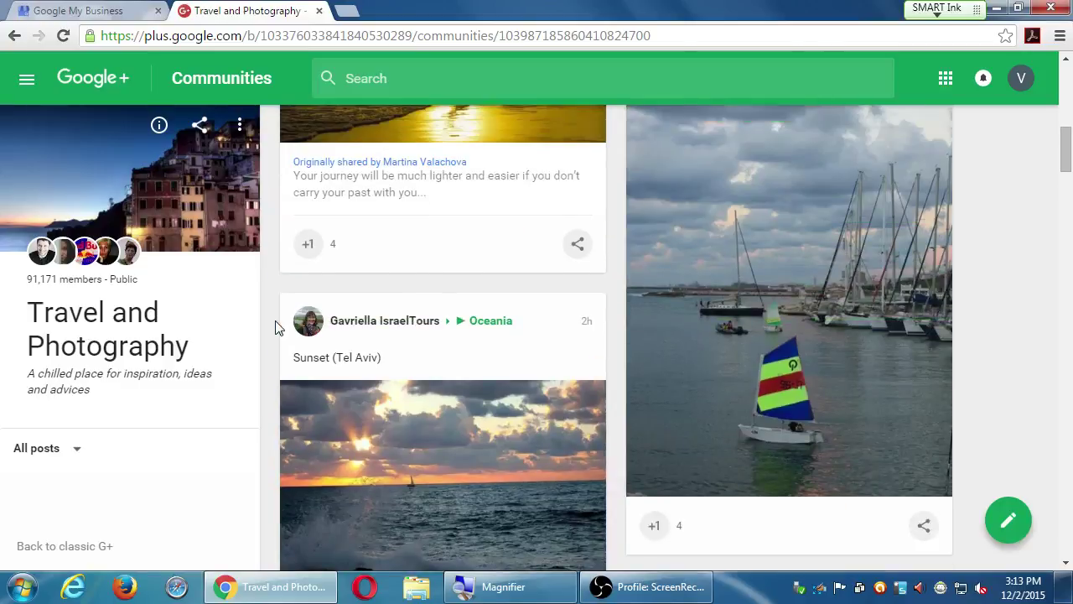
pyautogui.scroll(7, 276, 326)
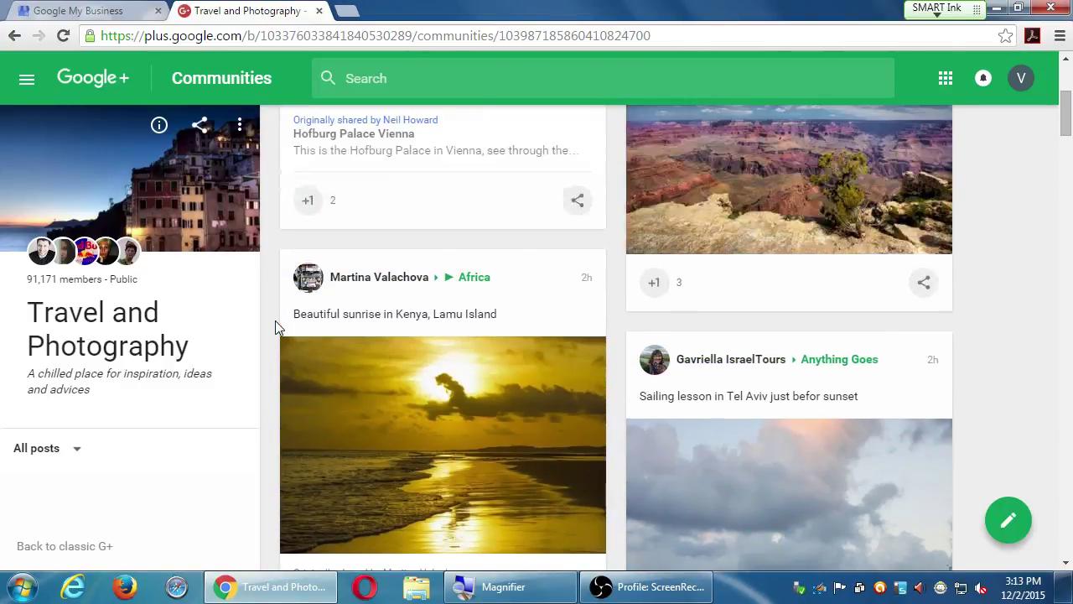
pyautogui.scroll(2, 279, 328)
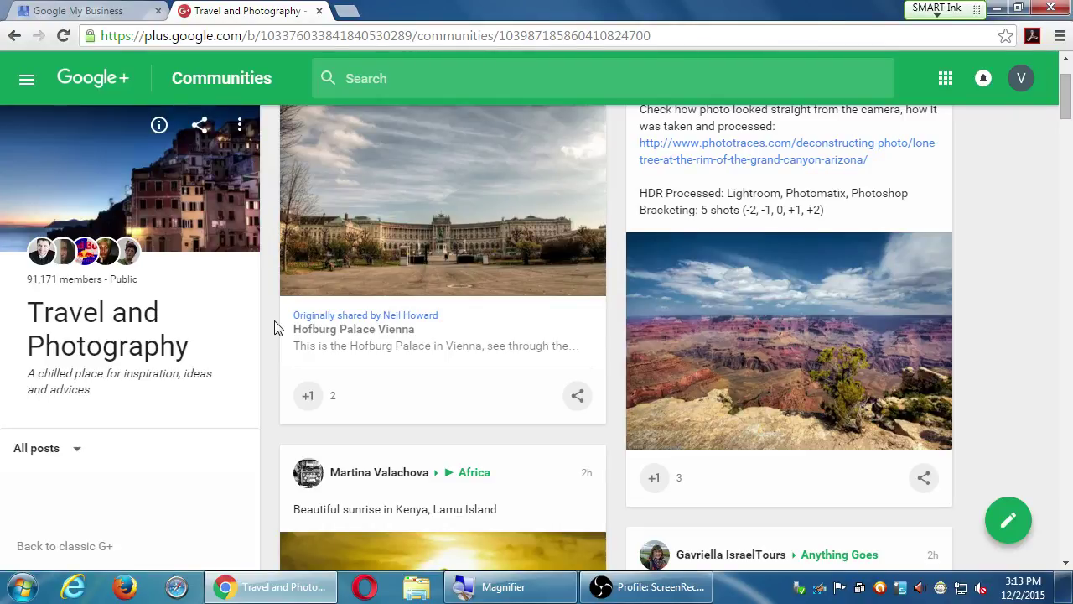
pyautogui.scroll(2, 274, 327)
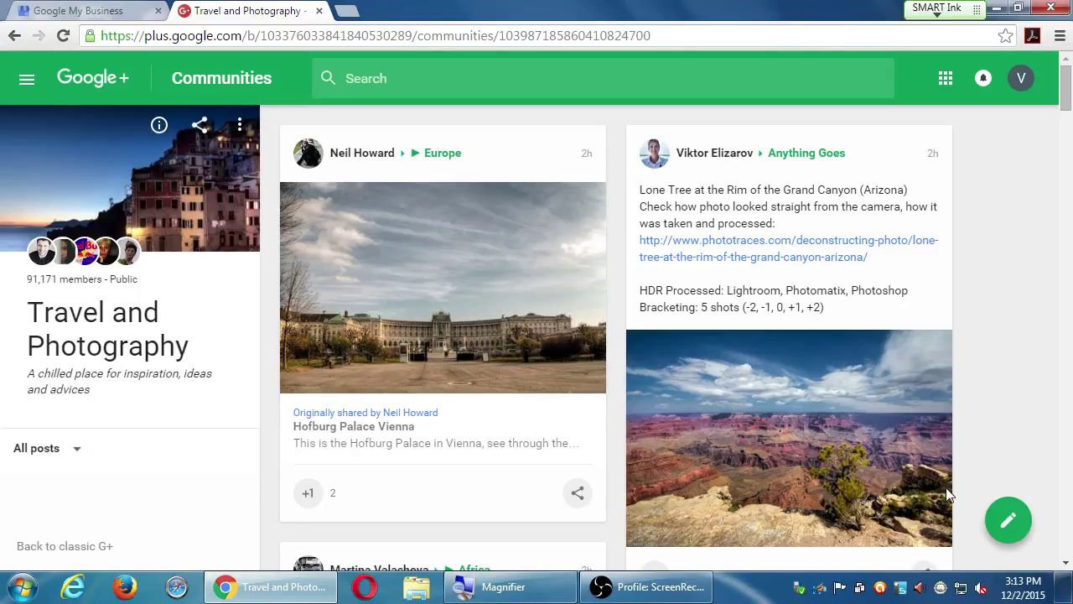
# Show the blank new-post form for the Travel and Photography community, close it without posting, and look over the existing posts.
pyautogui.click(1008, 522)
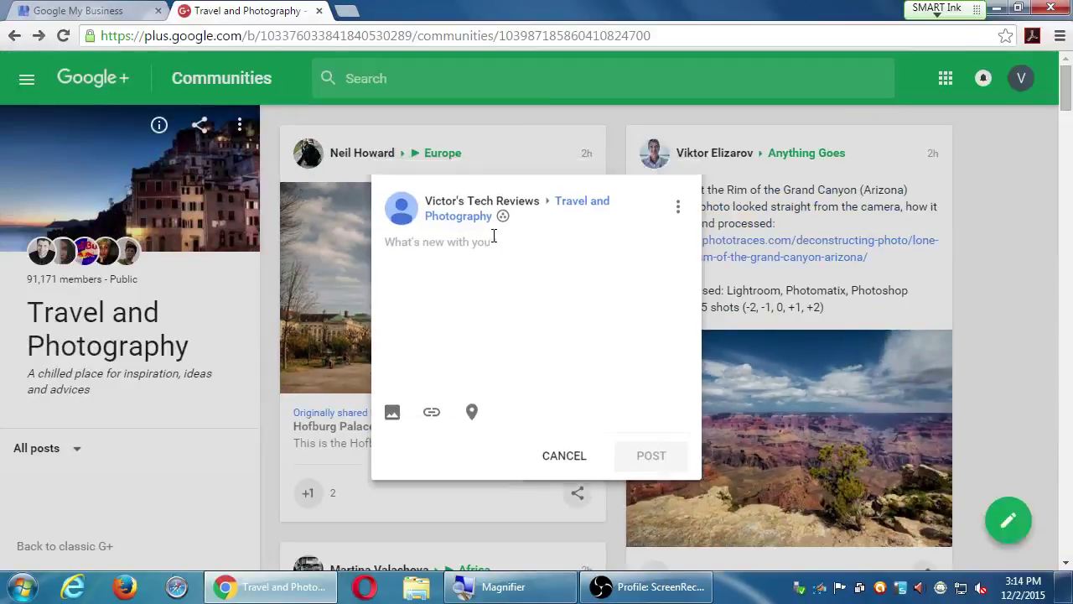
pyautogui.press('Escape')
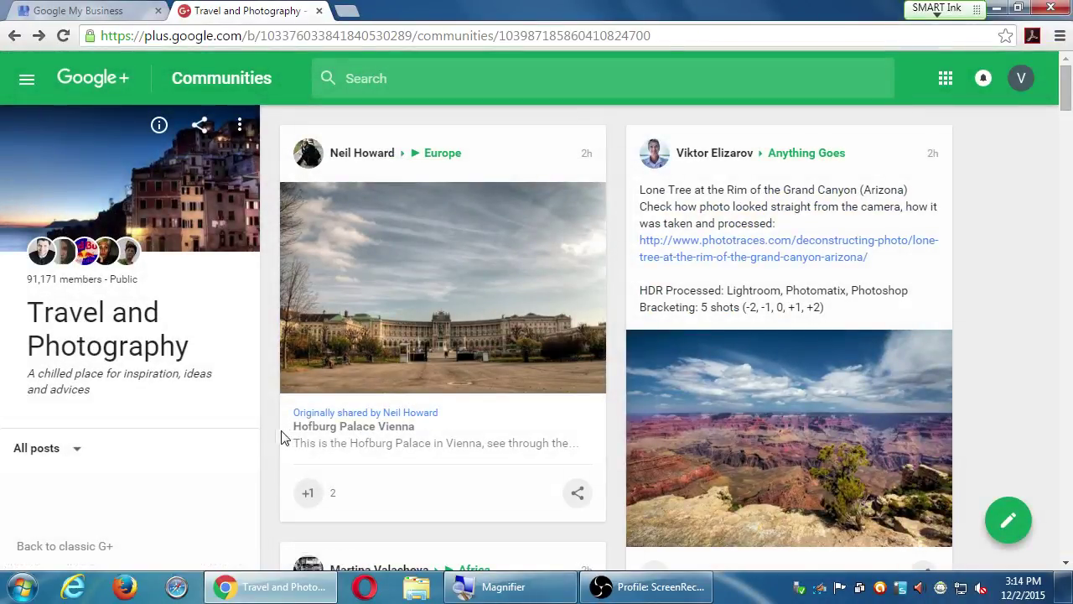
pyautogui.scroll(-3, 202, 411)
pyautogui.scroll(-3, 210, 411)
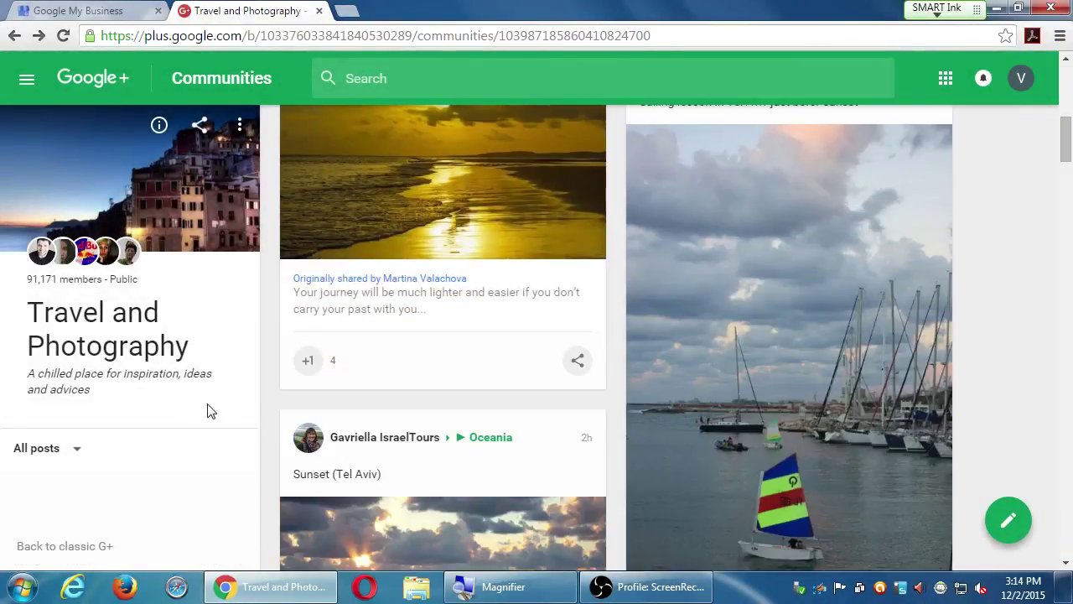
pyautogui.scroll(7, 210, 411)
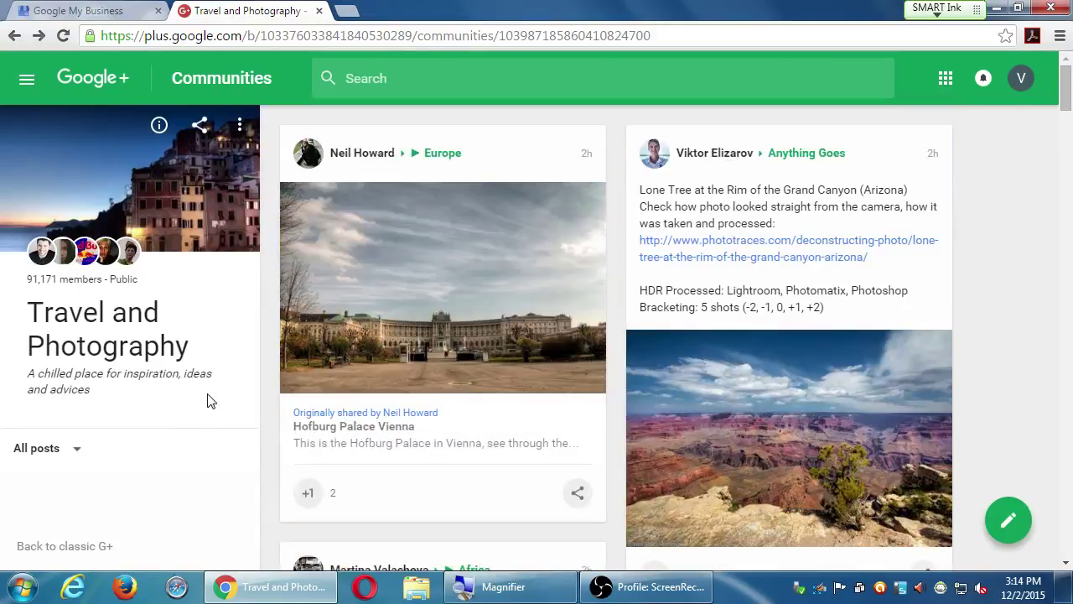
# Magnify the community page, view the Travel and Photography community description, and close it.
pyautogui.press('super+plus')
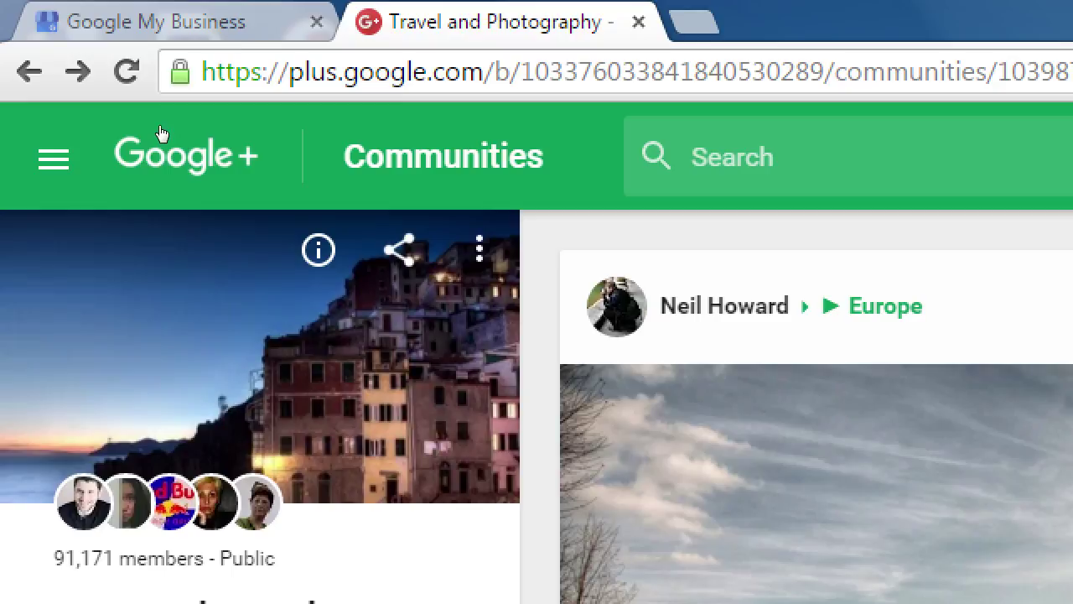
pyautogui.click(319, 250)
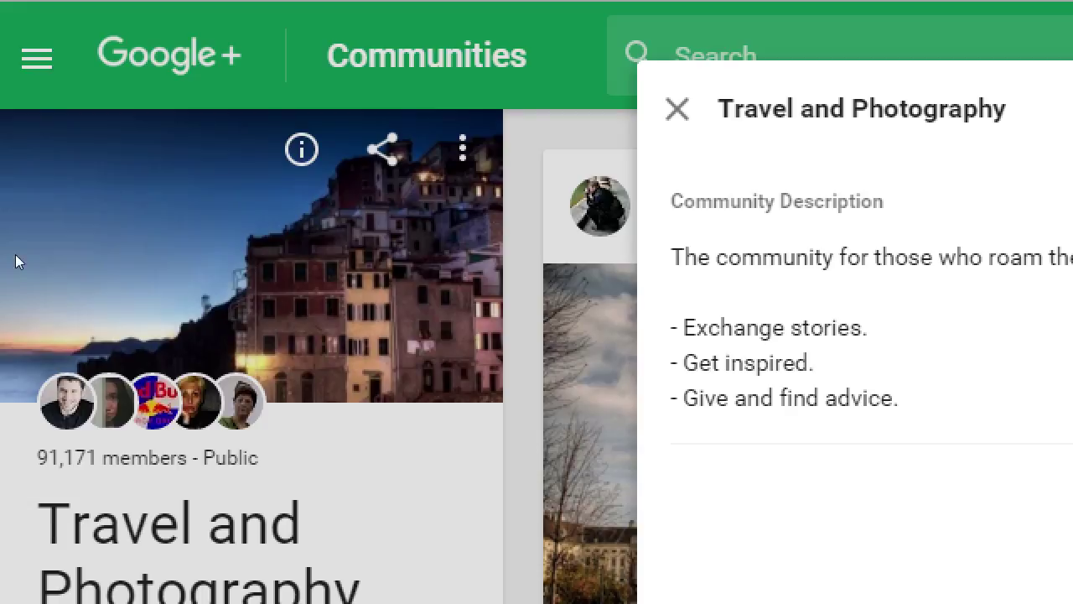
pyautogui.click(65, 292)
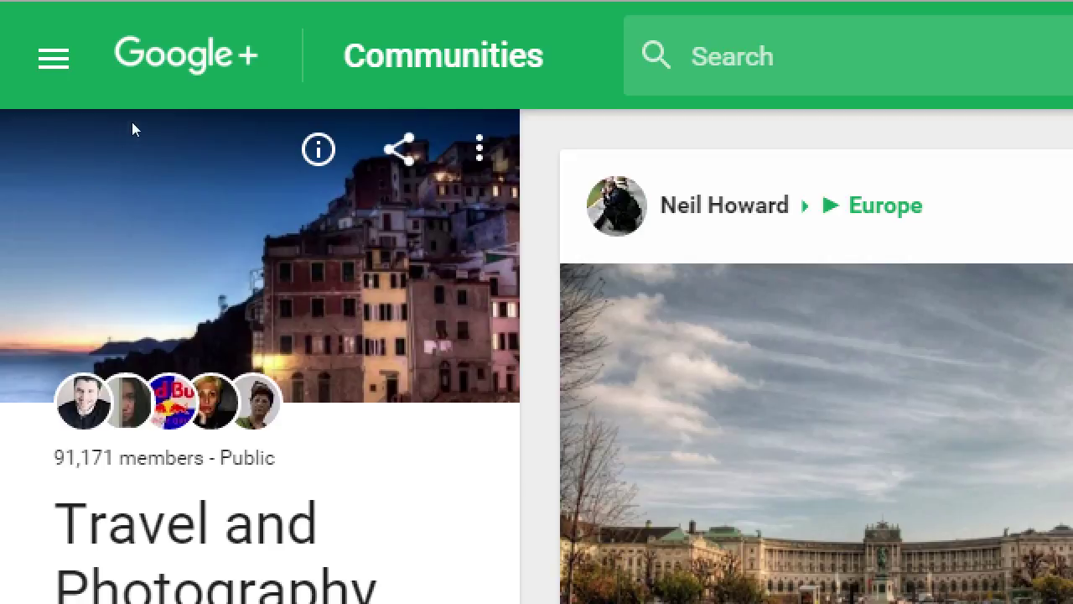
pyautogui.press('Return')
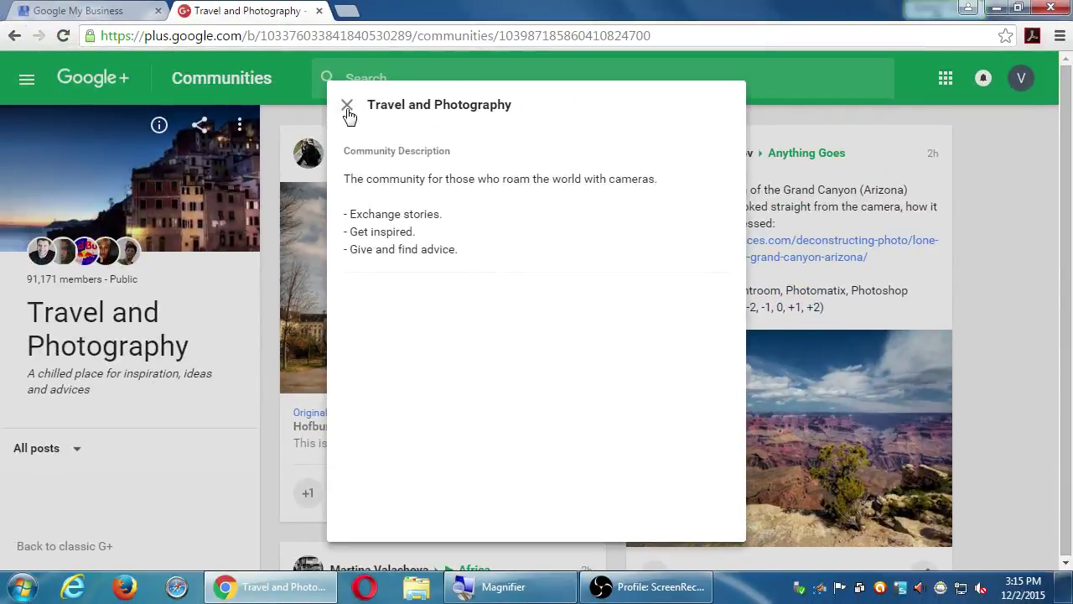
pyautogui.click(347, 106)
# Return to the Communities page and look through the recommended communities.
pyautogui.click(26, 79)
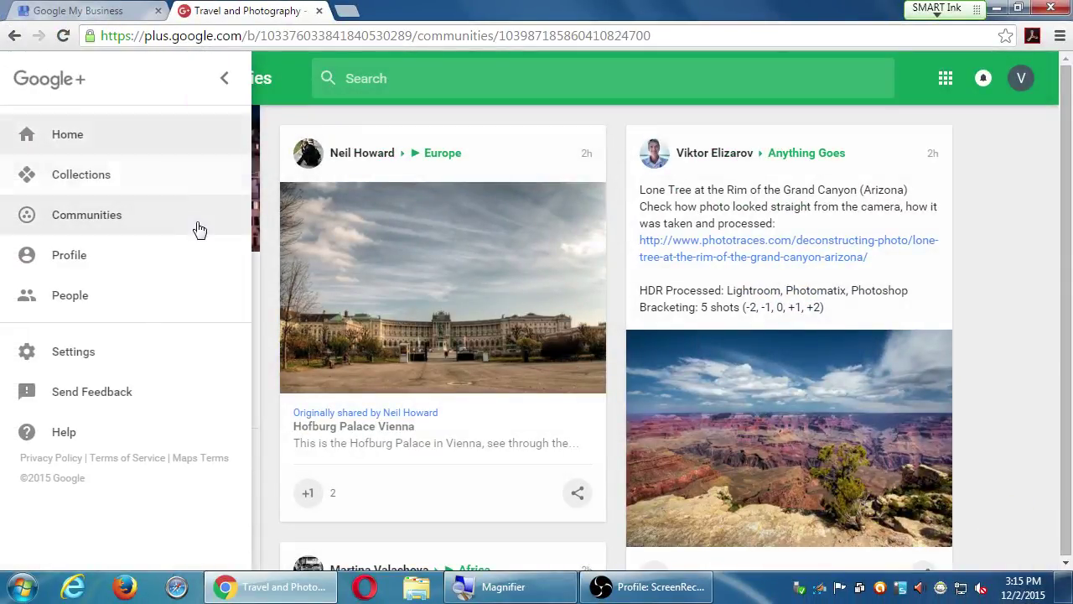
pyautogui.click(161, 225)
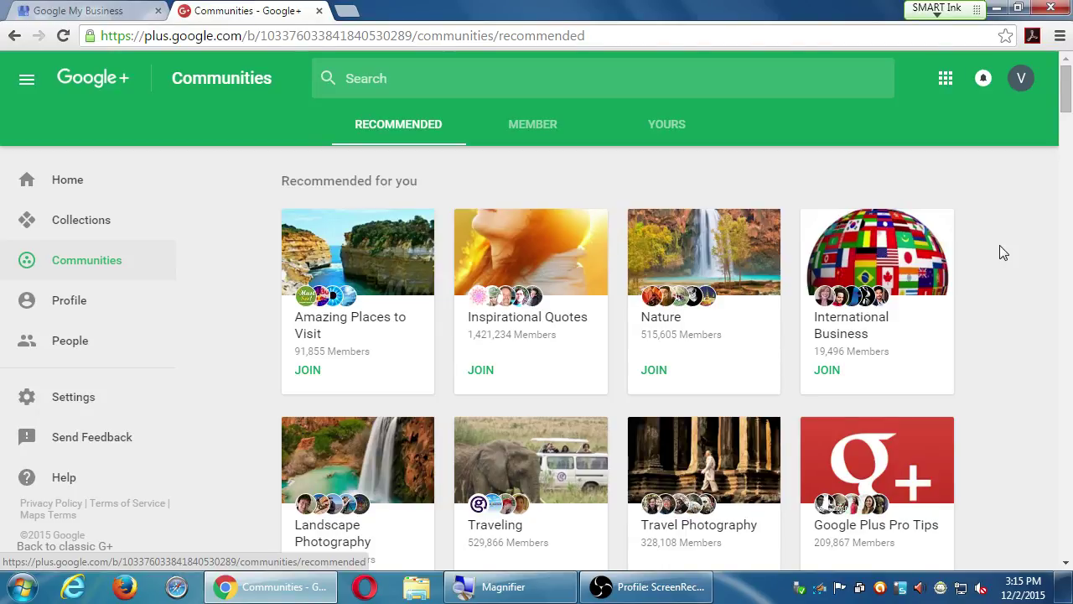
pyautogui.click(87, 273)
pyautogui.scroll(-3, 747, 283)
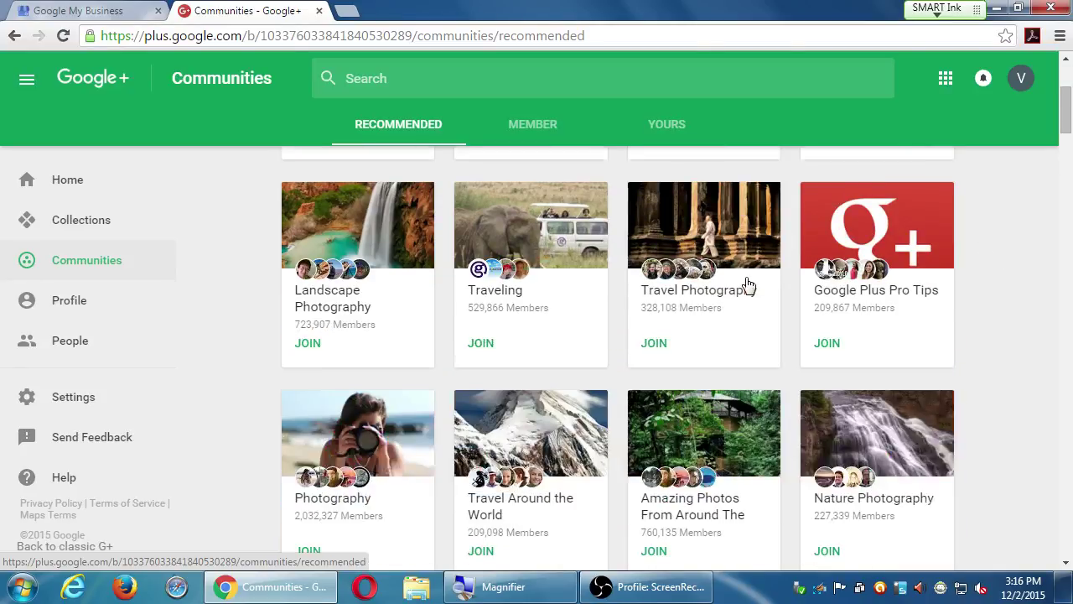
pyautogui.scroll(2, 830, 361)
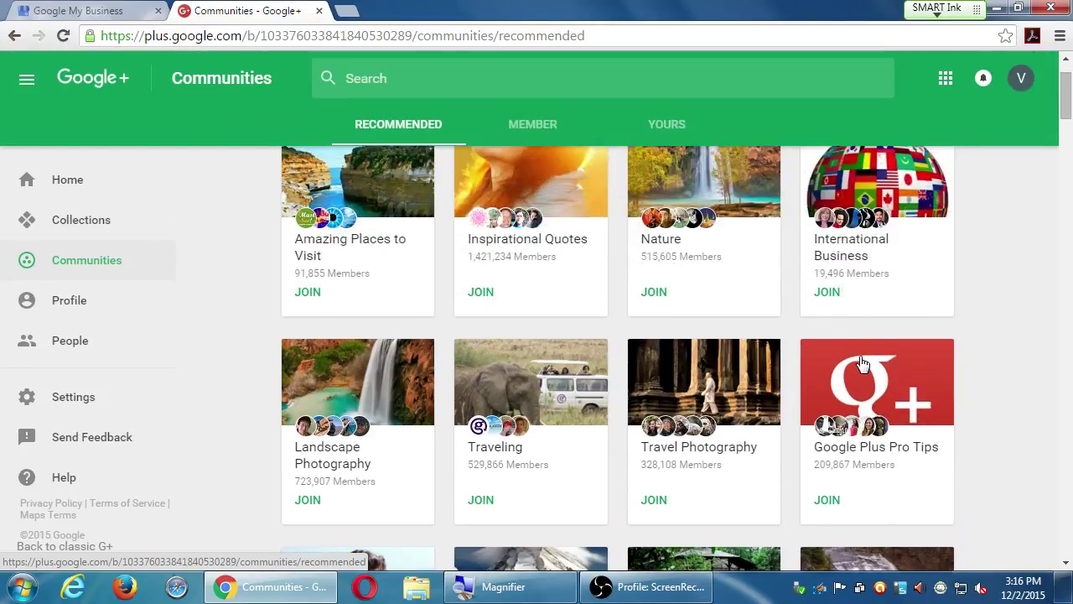
pyautogui.scroll(1, 864, 362)
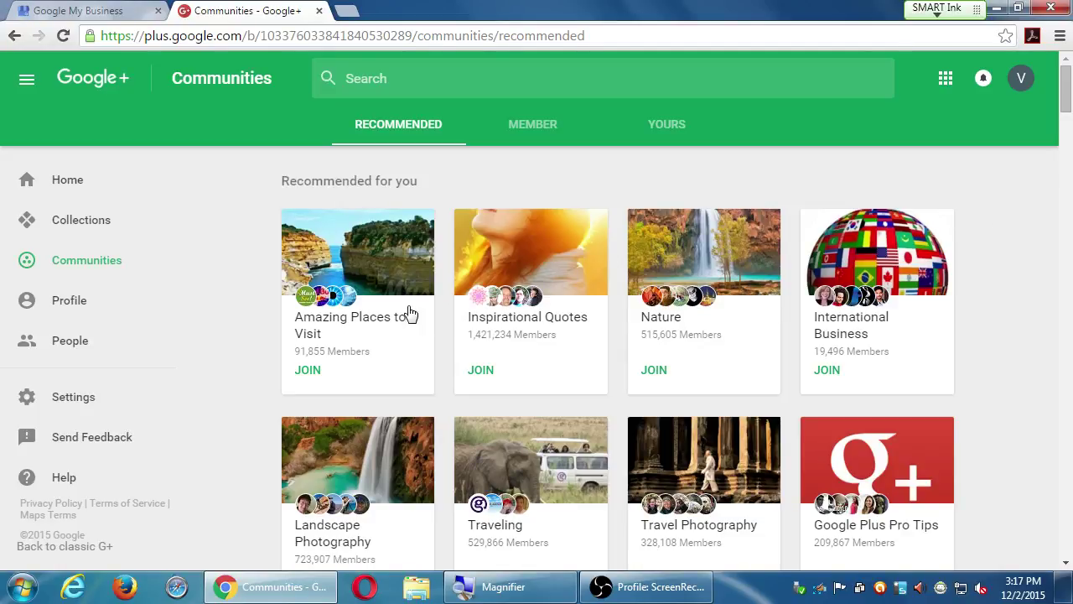
# In the Amazing Places to Visit community, open the profile of the second post's author and browse that person's posts.
pyautogui.click(381, 327)
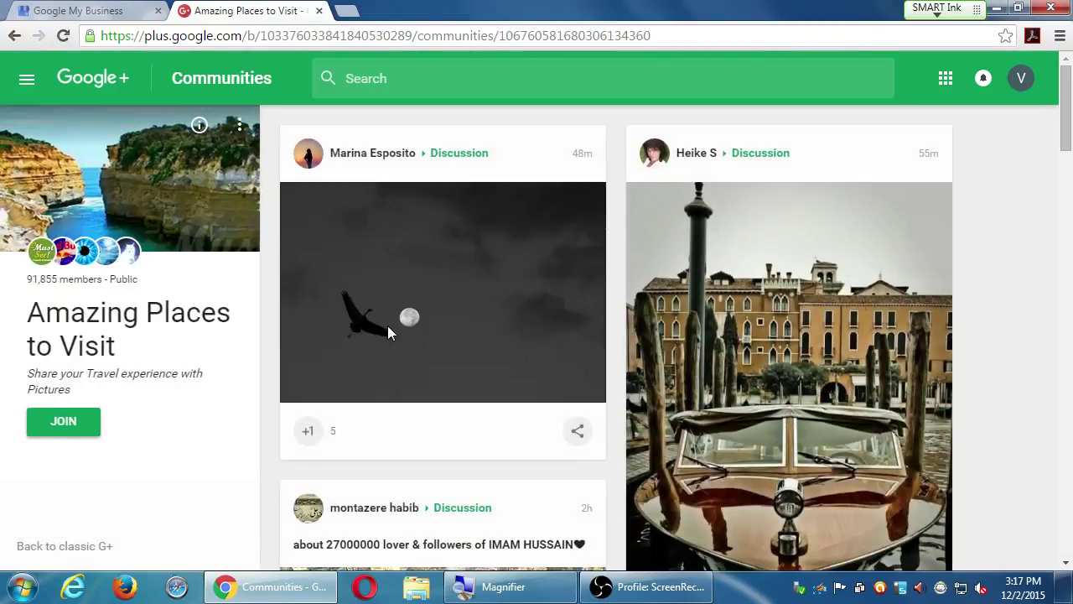
pyautogui.click(694, 155)
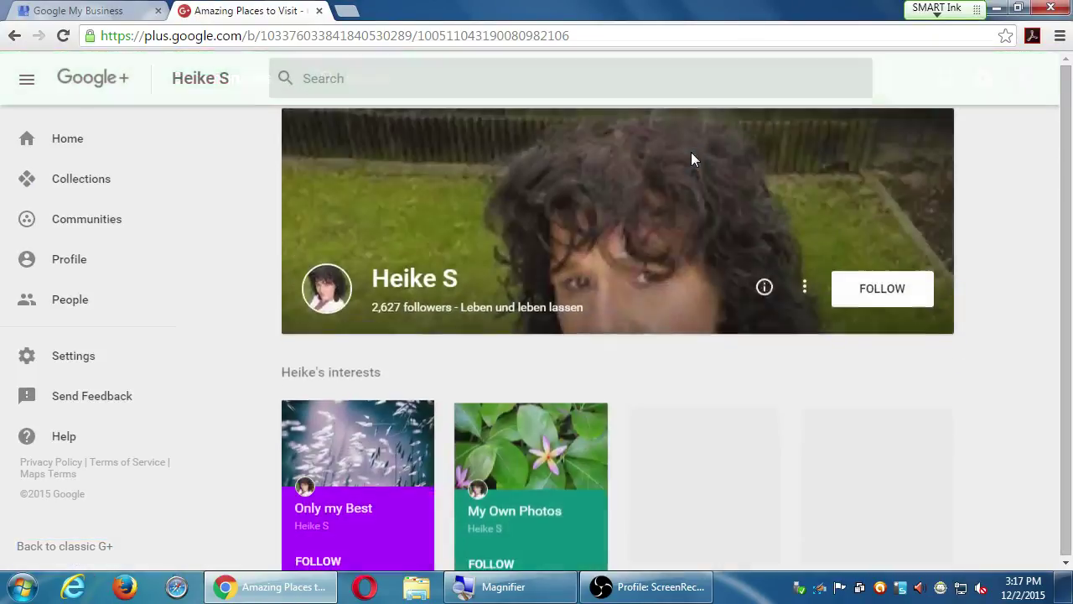
pyautogui.scroll(-6, 747, 412)
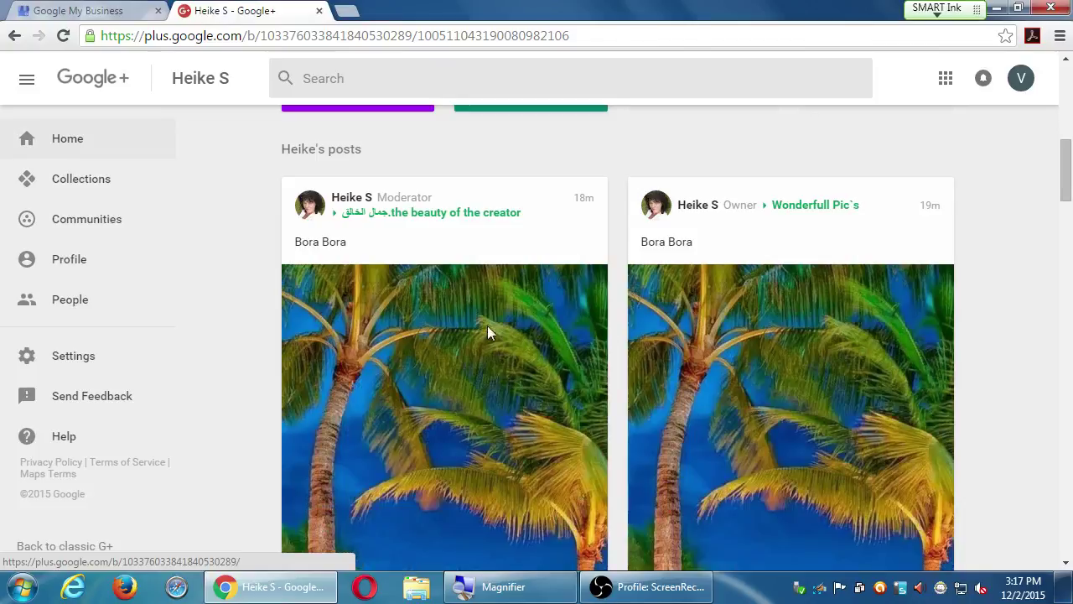
pyautogui.scroll(-3, 546, 327)
pyautogui.scroll(3, 537, 328)
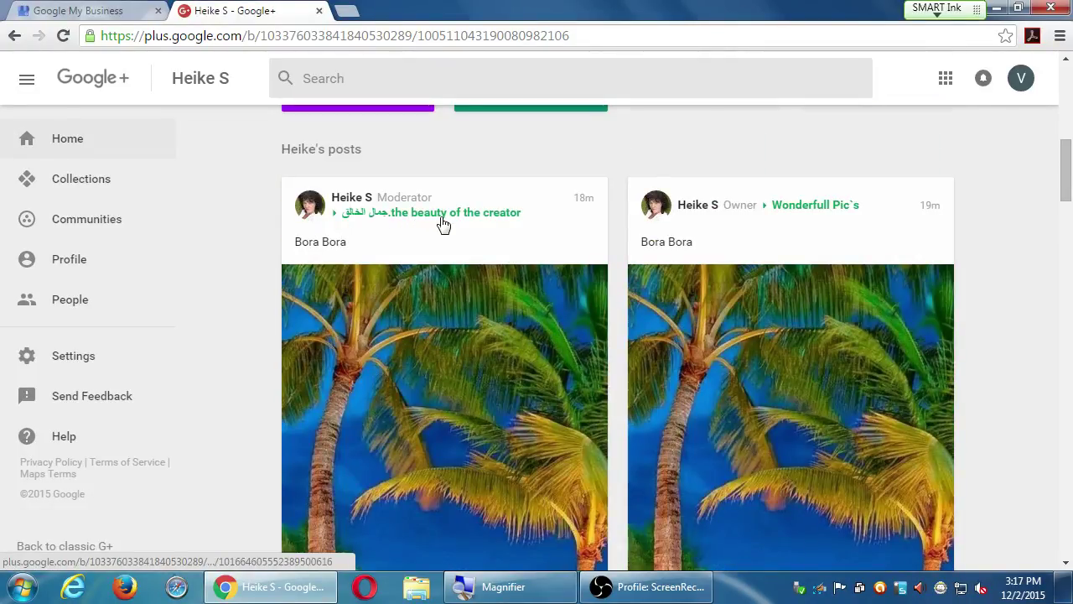
pyautogui.scroll(1, 737, 306)
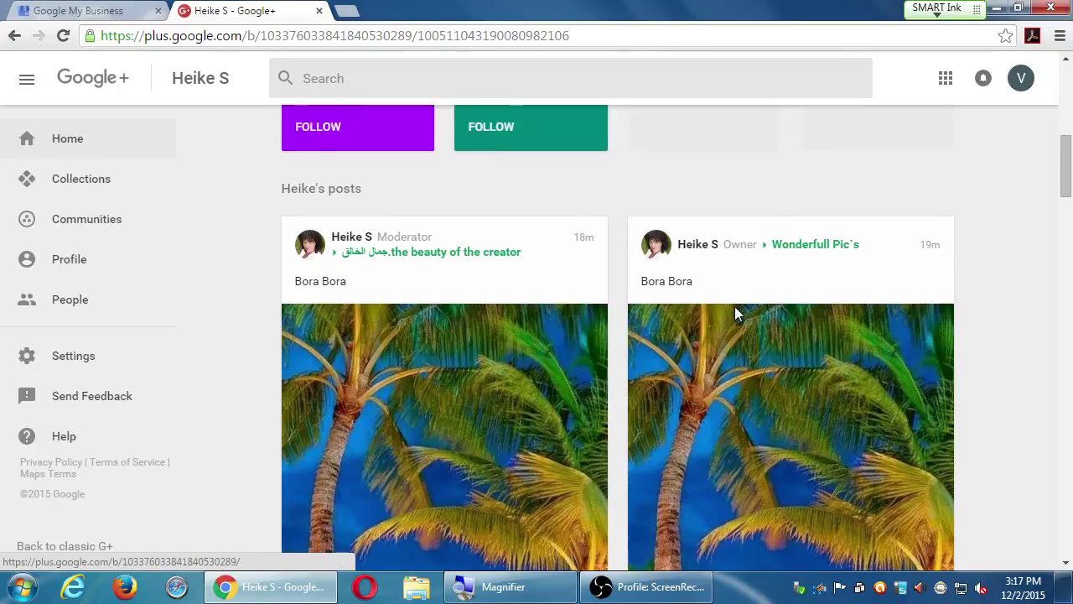
pyautogui.scroll(-10, 738, 304)
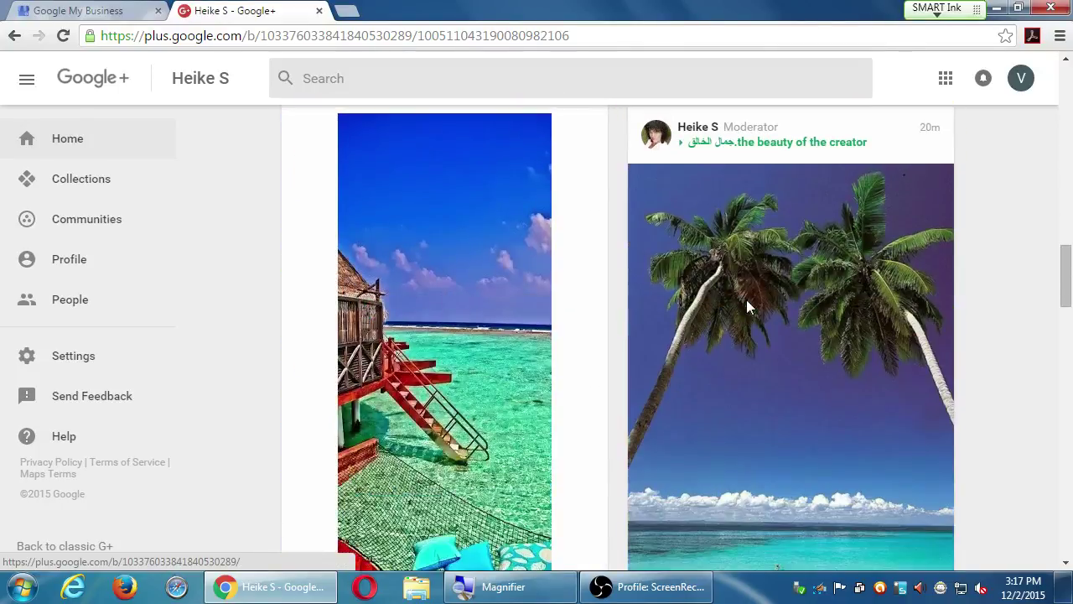
pyautogui.scroll(-10, 746, 299)
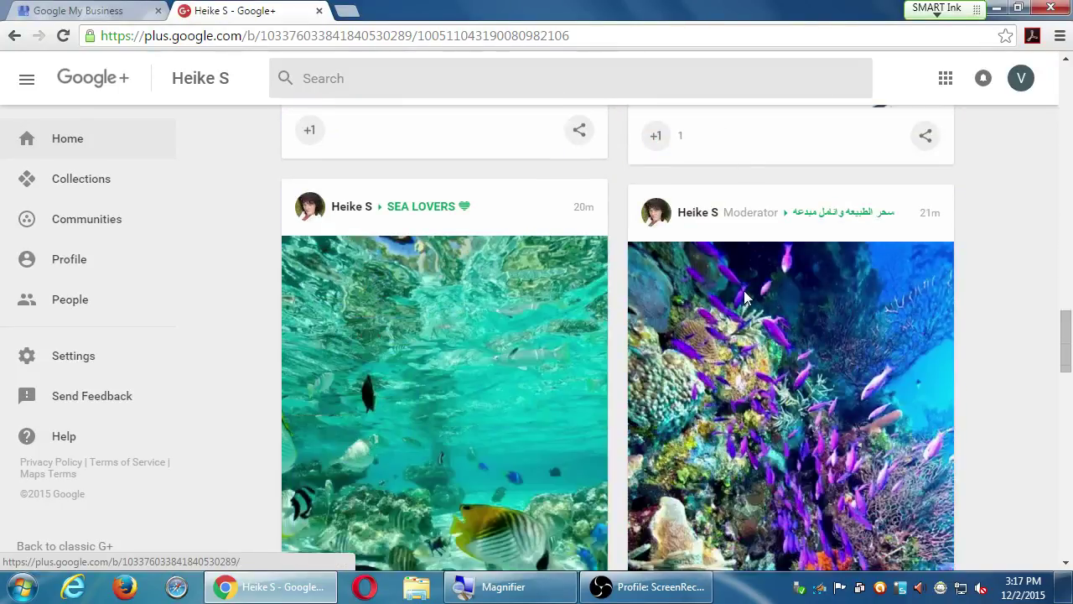
pyautogui.scroll(-3, 744, 291)
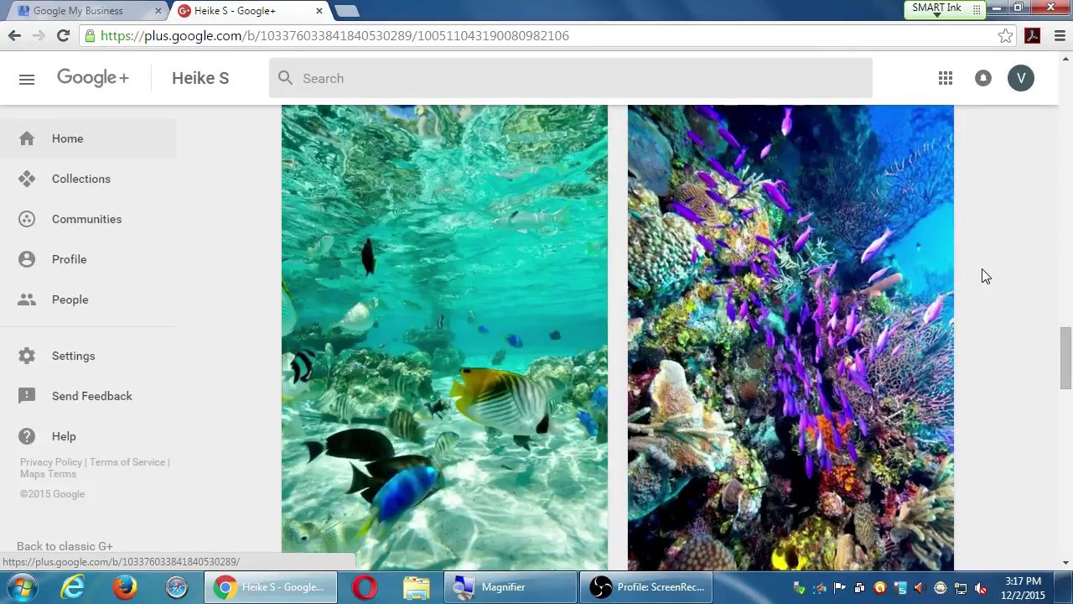
pyautogui.scroll(5, 986, 276)
pyautogui.scroll(10, 986, 276)
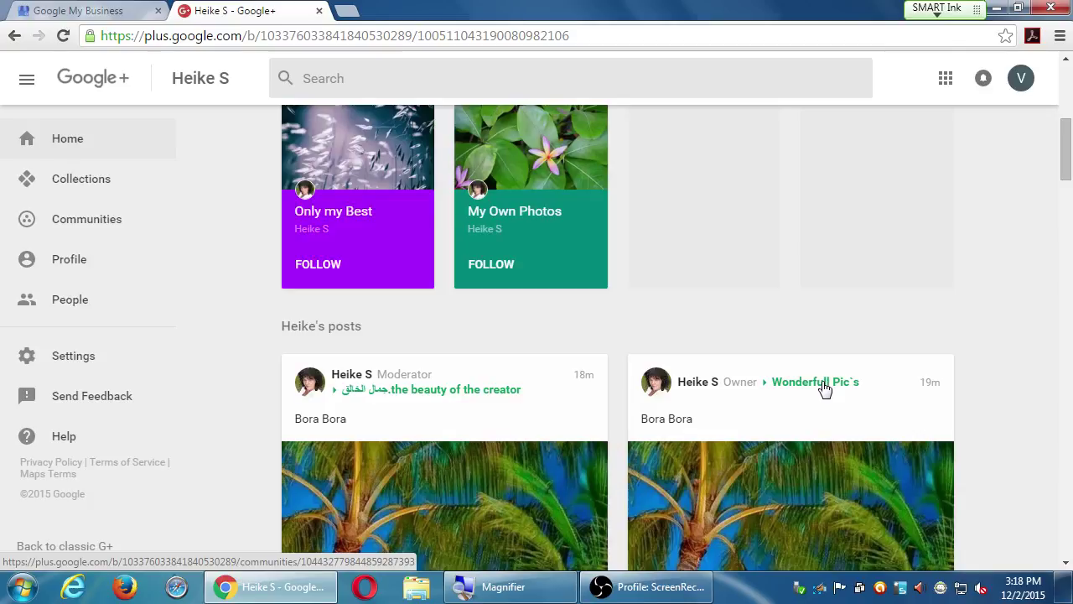
# Look through more of the photo posts on the author's profile.
pyautogui.scroll(-5, 824, 383)
pyautogui.scroll(-14, 818, 373)
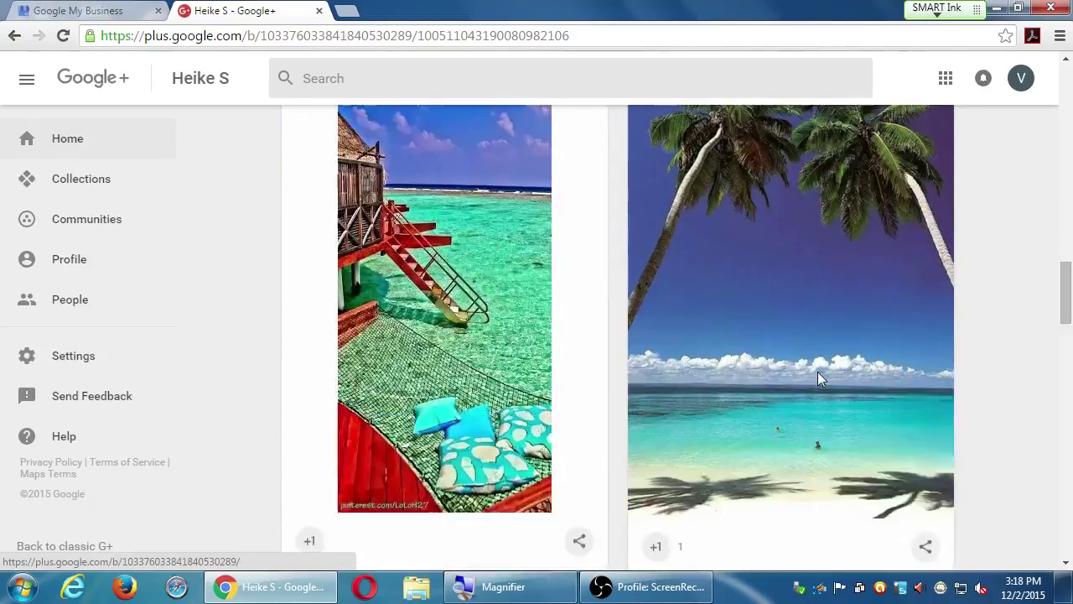
pyautogui.scroll(-5, 819, 371)
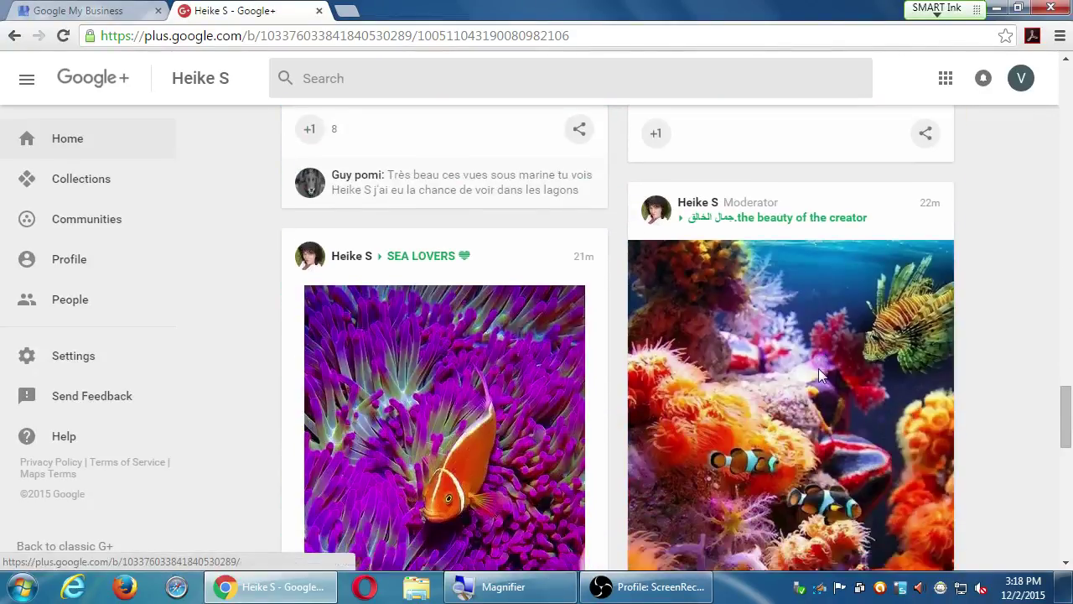
# Go by way of your own collections to the recommended communities, open the Nature community, and look over its posts.
pyautogui.click(70, 188)
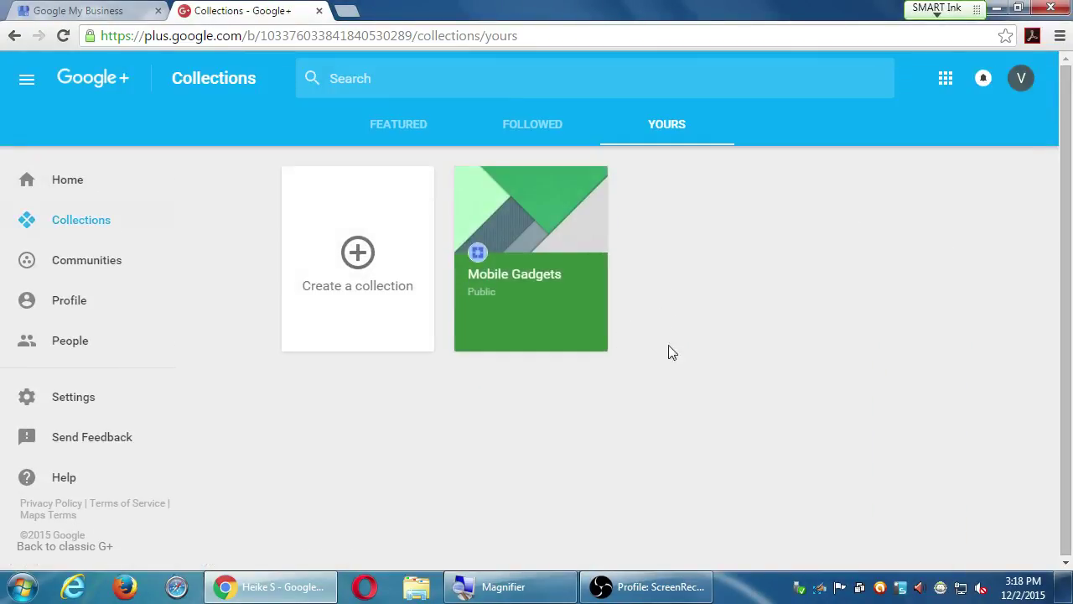
pyautogui.click(83, 266)
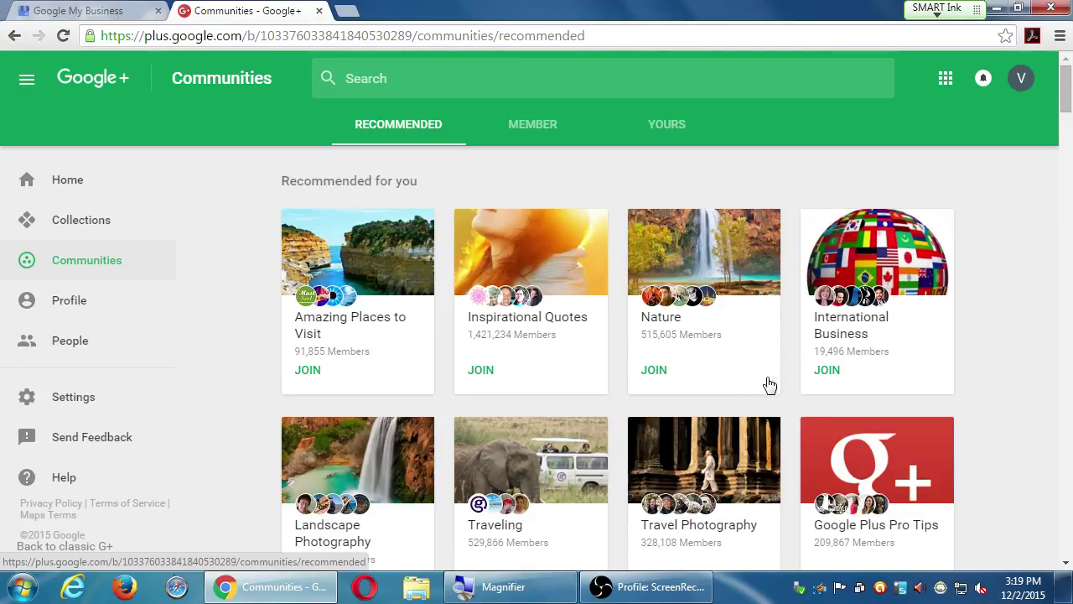
pyautogui.click(667, 338)
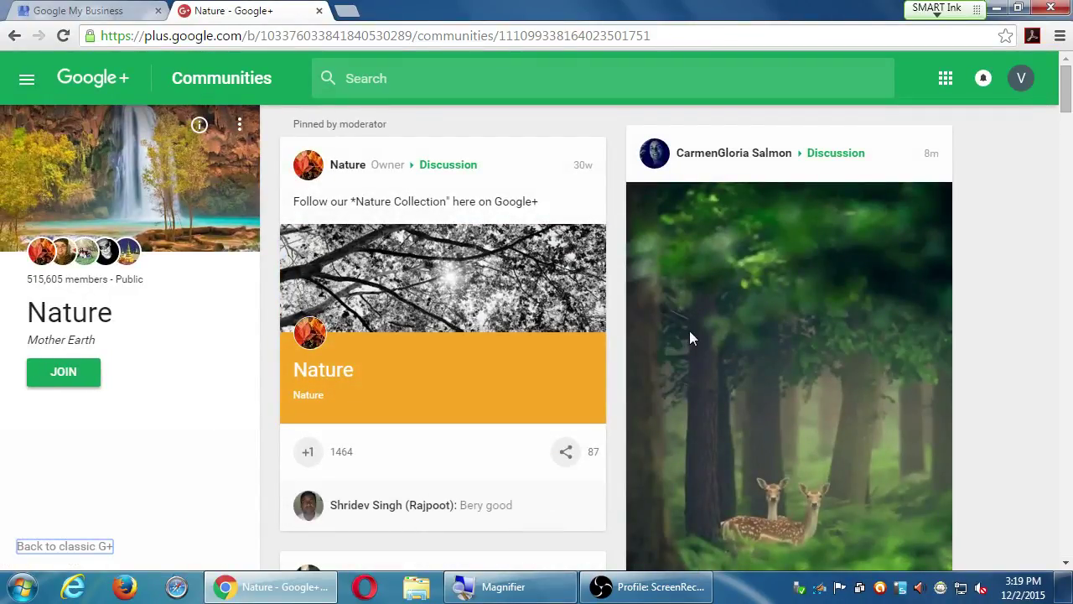
pyautogui.scroll(-4, 847, 394)
pyautogui.scroll(1, 846, 398)
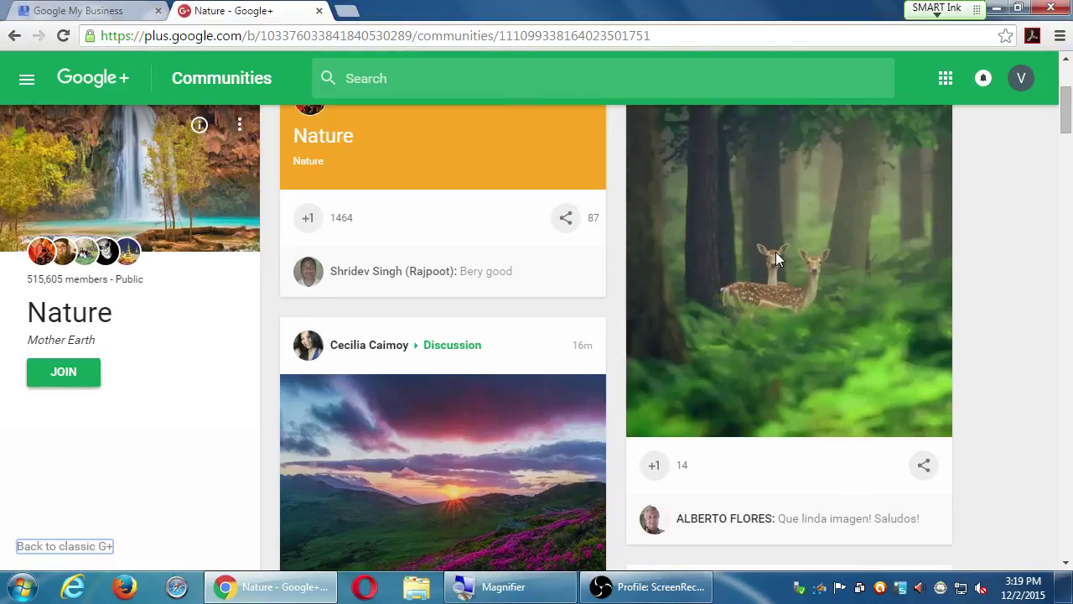
# Prepare a Google+ share of the deer photo post to the Travel and Photography community's Asia category, and cancel it without posting.
pyautogui.click(923, 468)
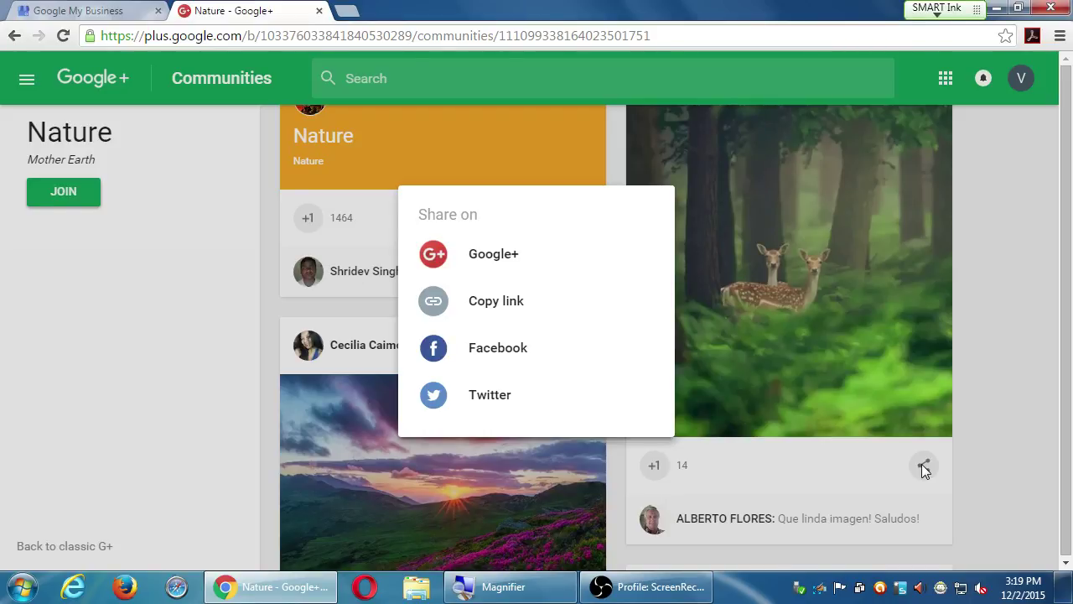
pyautogui.click(493, 254)
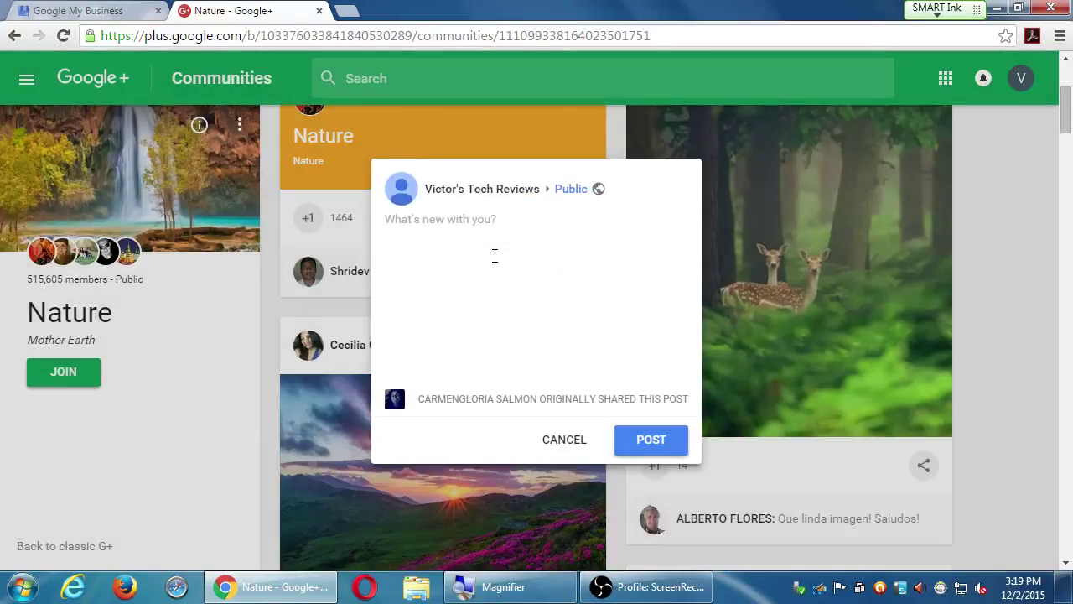
pyautogui.click(564, 192)
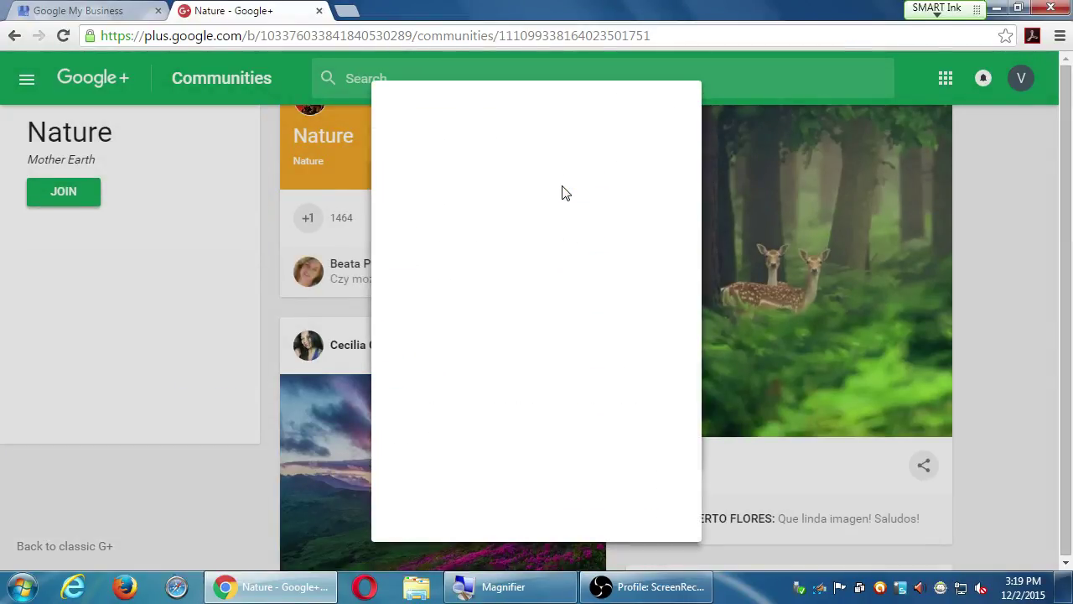
pyautogui.scroll(-1, 605, 320)
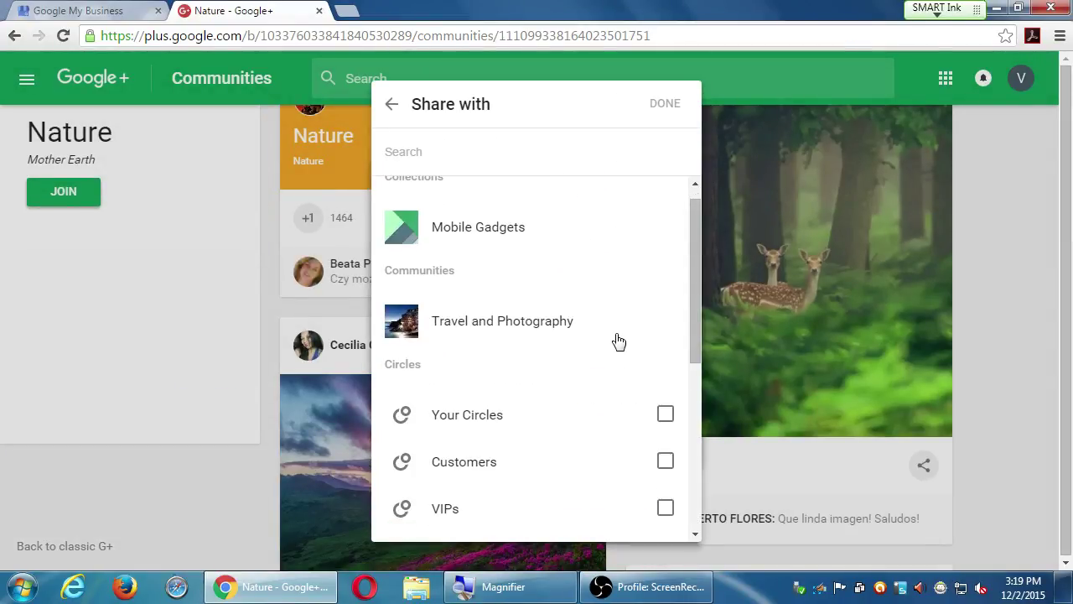
pyautogui.click(452, 327)
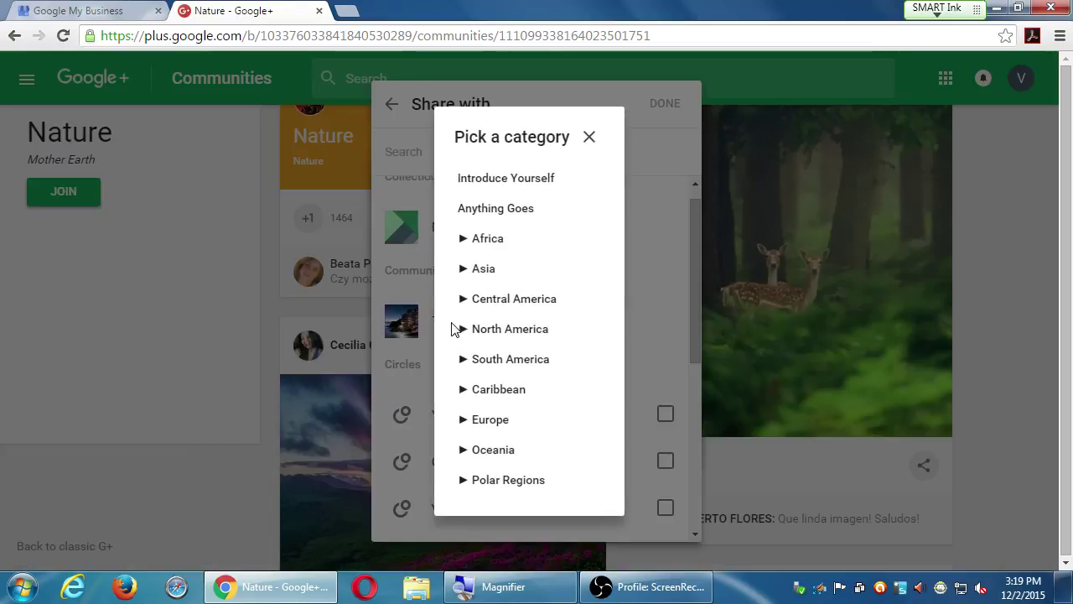
pyautogui.click(487, 269)
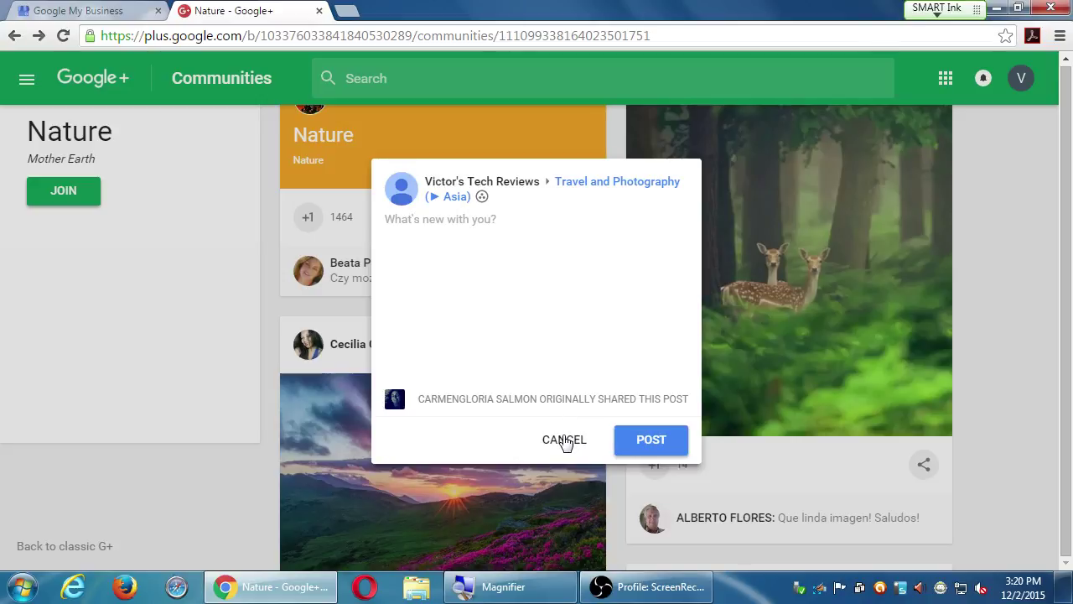
pyautogui.click(564, 439)
pyautogui.click(562, 334)
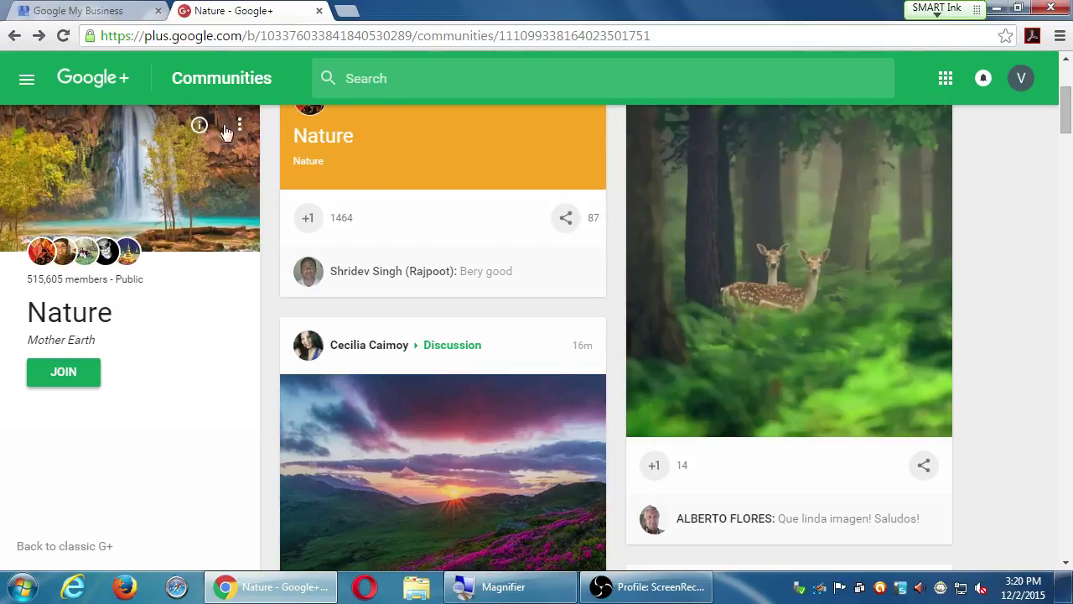
# Return to the Communities page and show the communities in which you are a member.
pyautogui.click(26, 81)
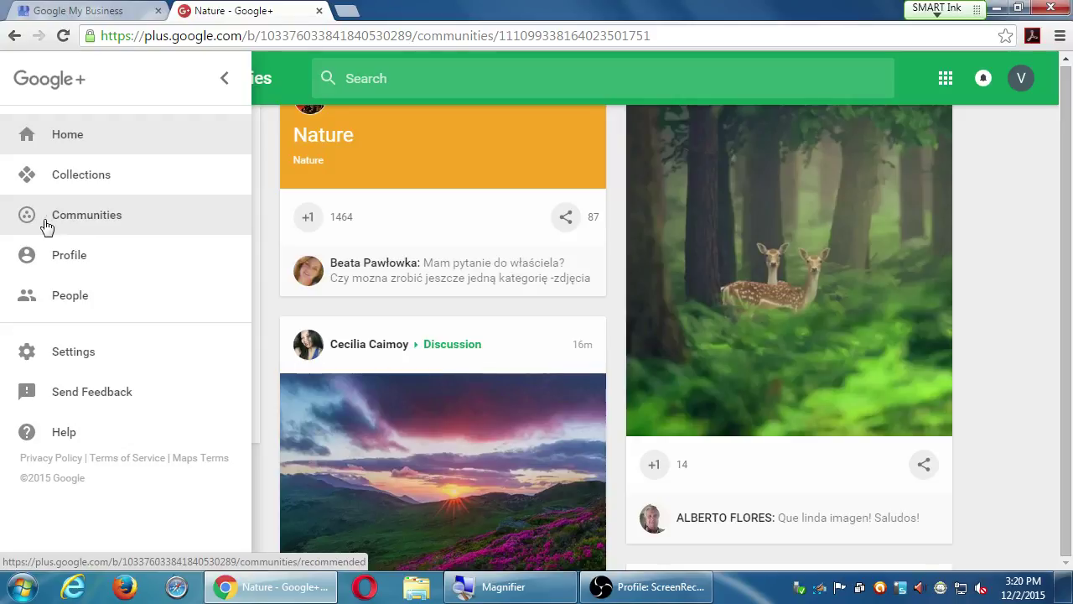
pyautogui.click(82, 227)
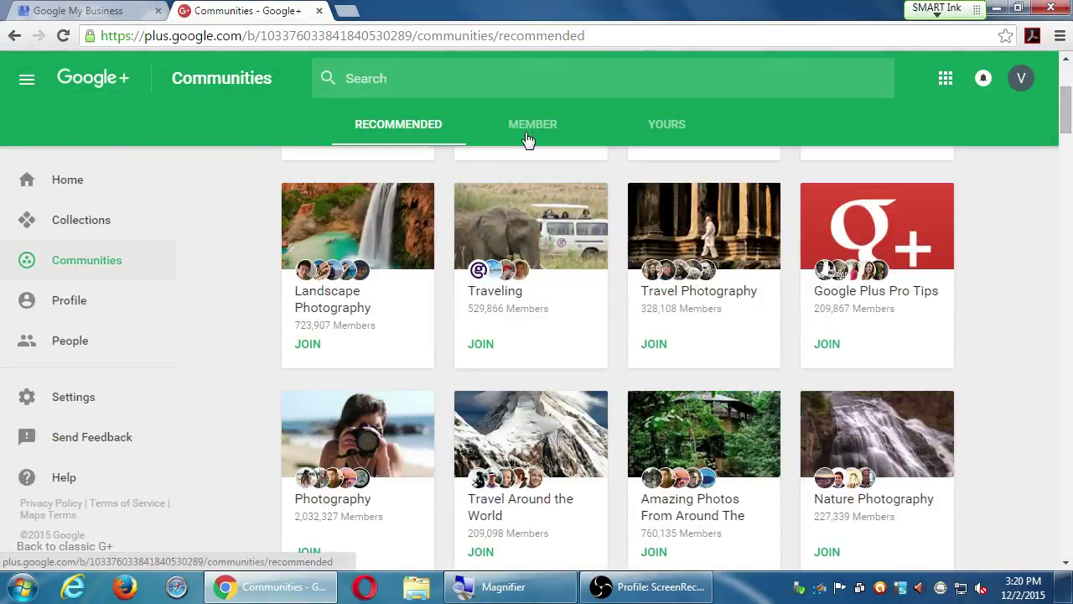
pyautogui.click(528, 134)
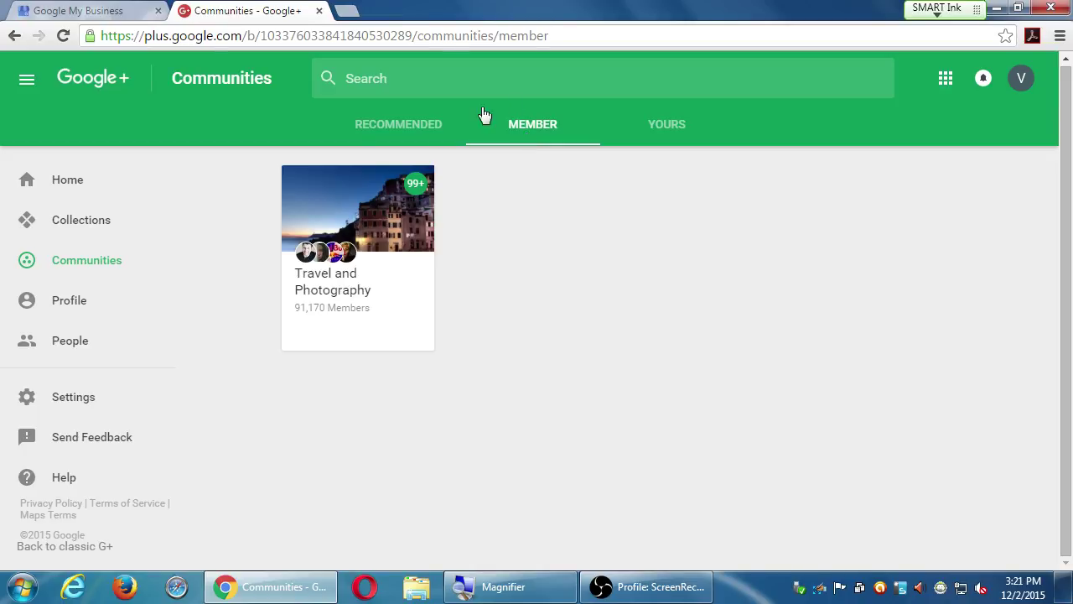
# Look over the interests and posts on your own page's profile, and return to the joined communities.
pyautogui.click(72, 309)
pyautogui.scroll(-3, 72, 309)
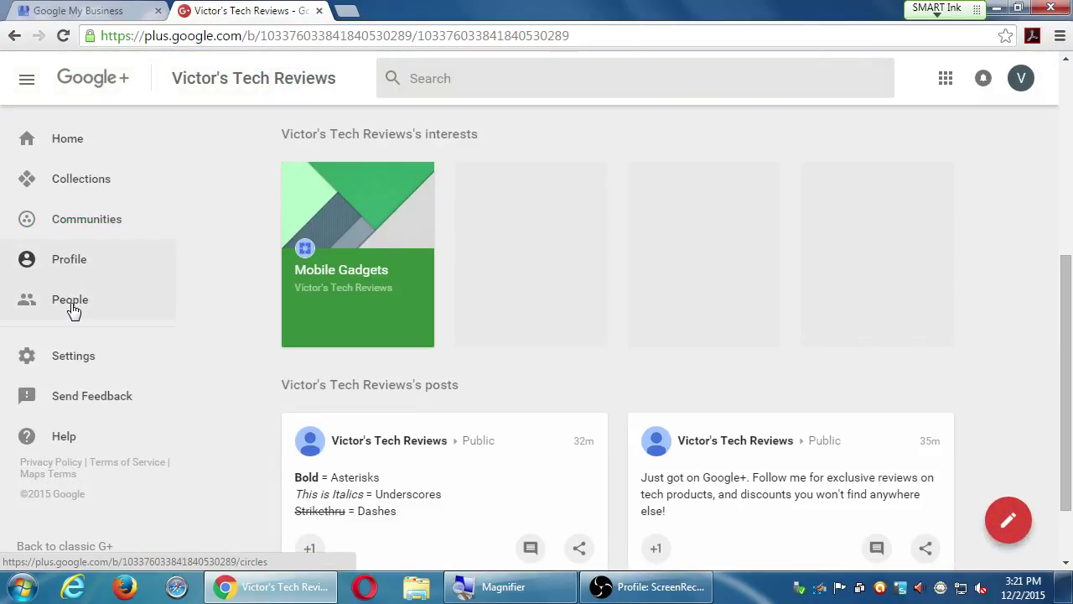
pyautogui.scroll(5, 568, 364)
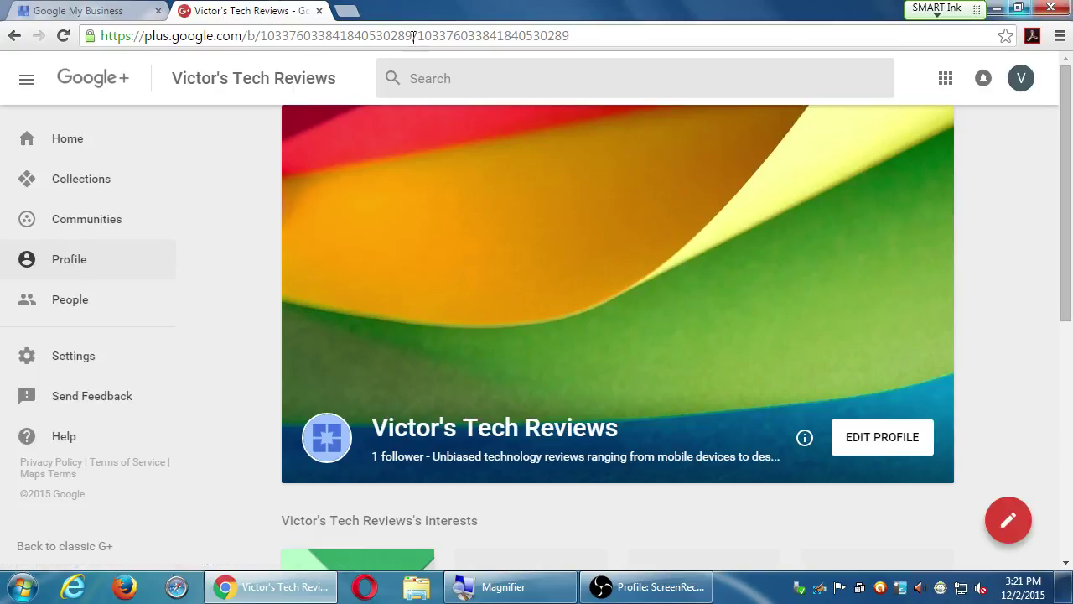
pyautogui.click(71, 232)
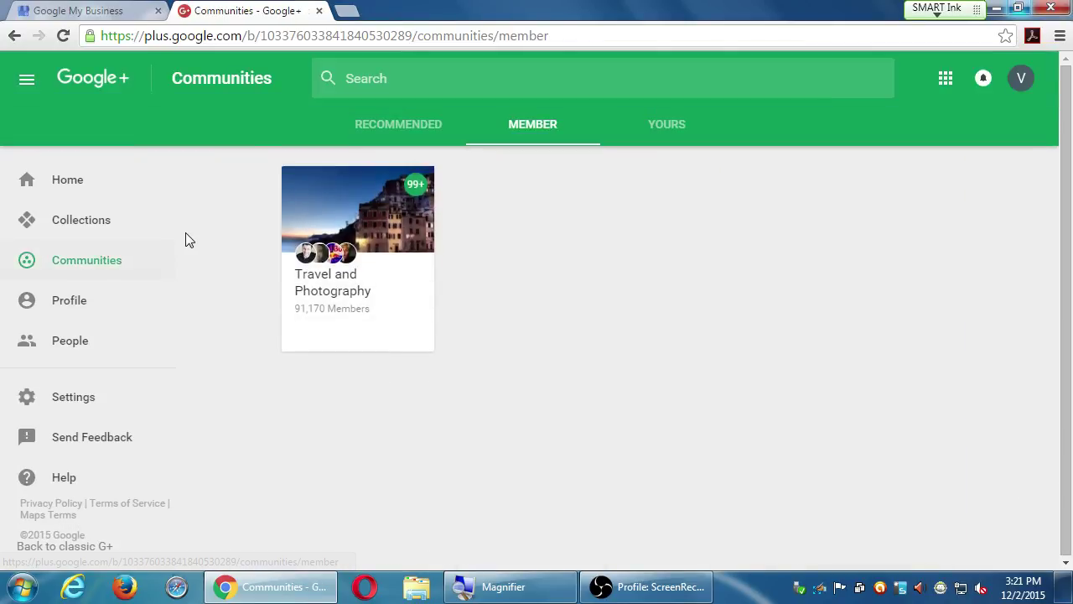
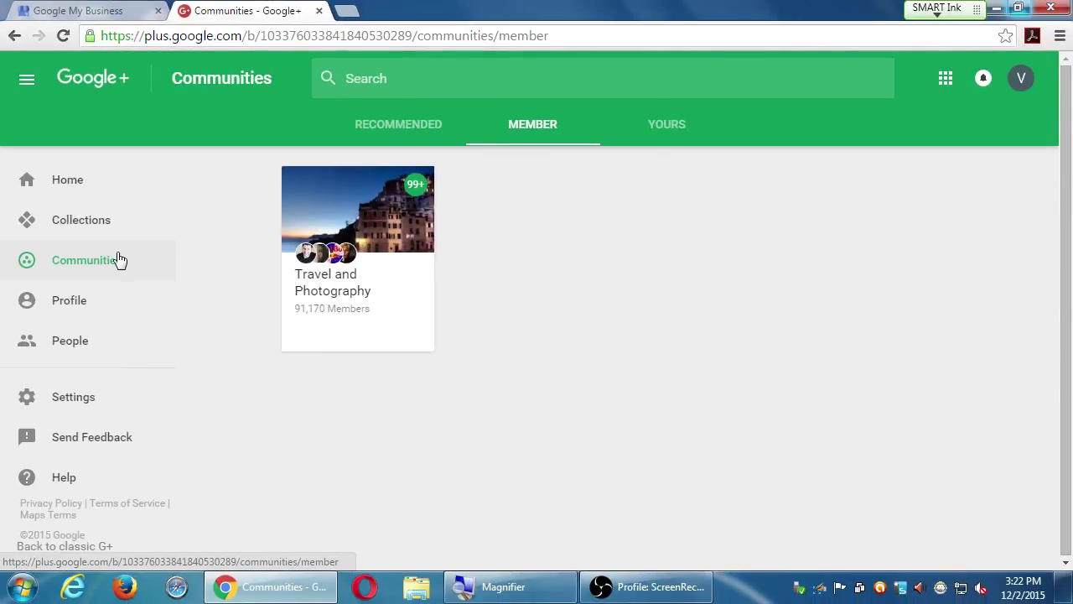
# Switch to the recommended communities and look over the suggestions.
pyautogui.click(89, 261)
pyautogui.click(400, 126)
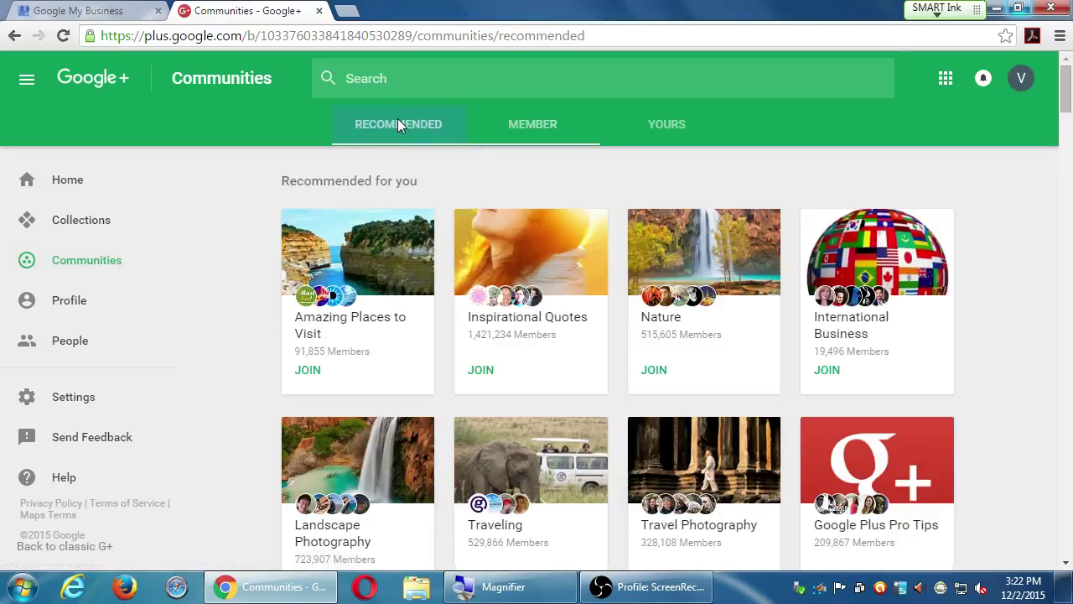
pyautogui.scroll(-1, 926, 468)
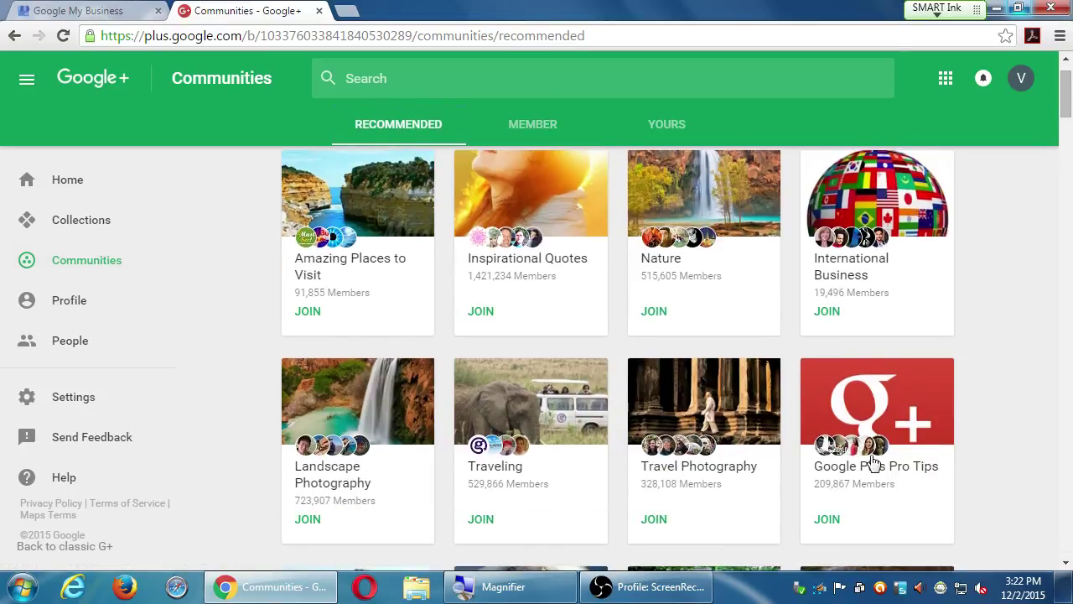
pyautogui.scroll(1, 750, 383)
# Search Google+ for "google+ help".
pyautogui.click(487, 80)
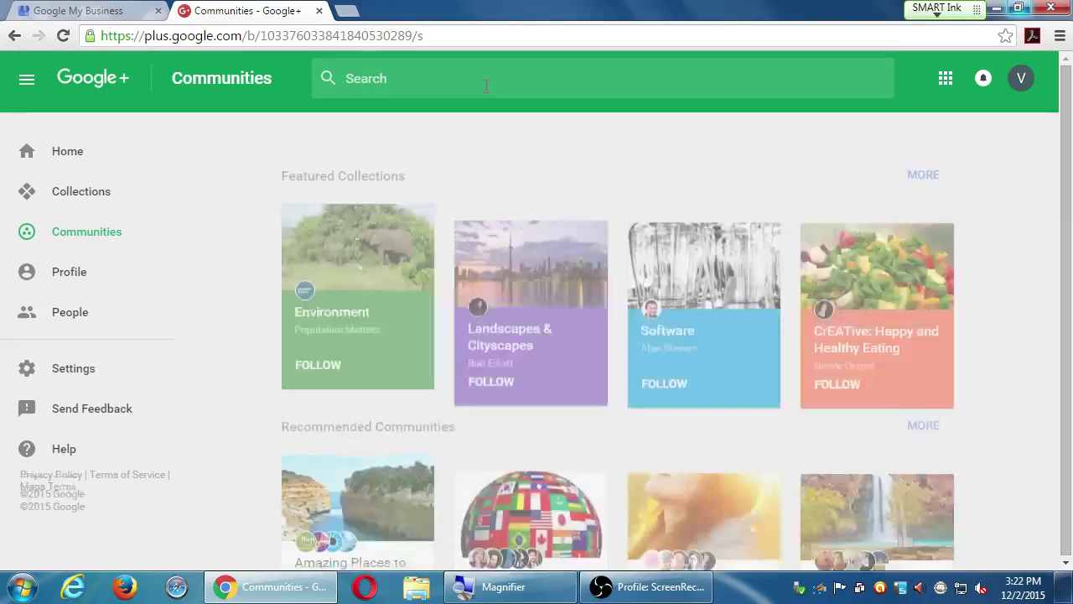
pyautogui.write('google+ help')
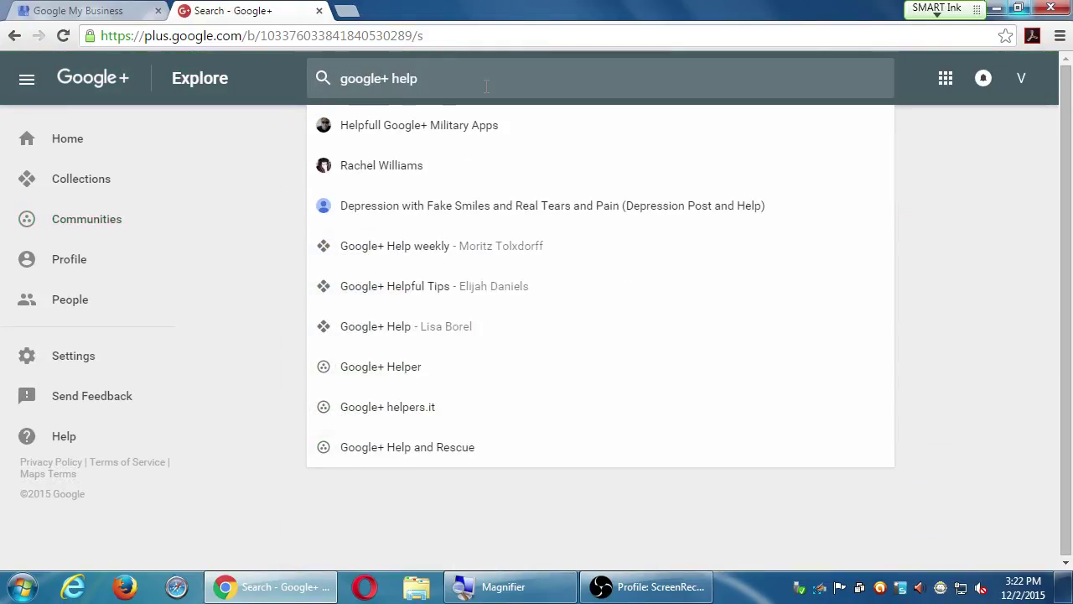
pyautogui.press('Return')
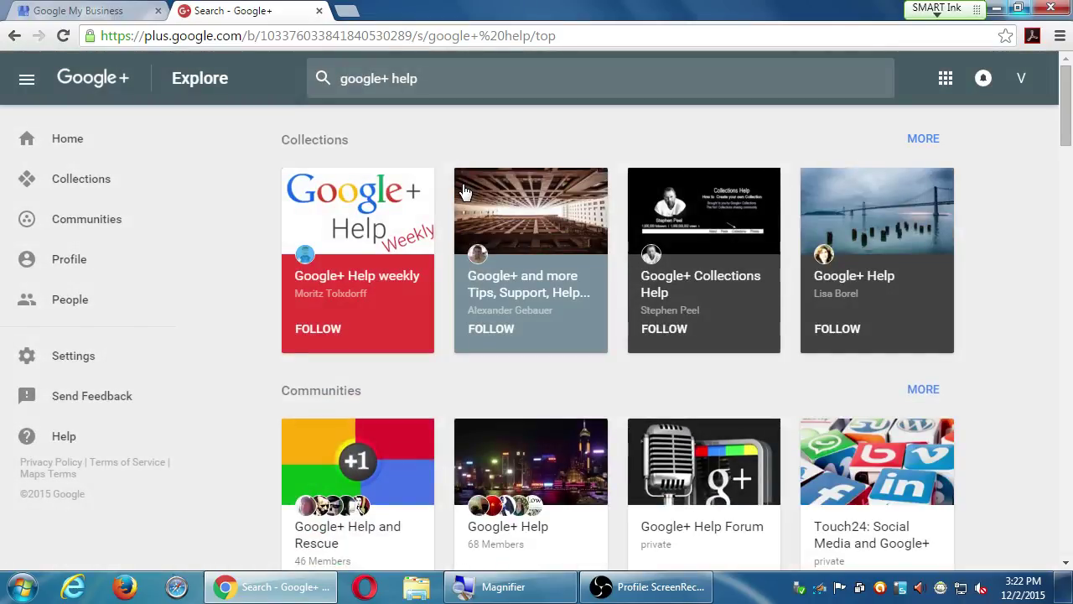
# Open the private Google+ Help Forum community from the search results.
pyautogui.scroll(-1, 973, 323)
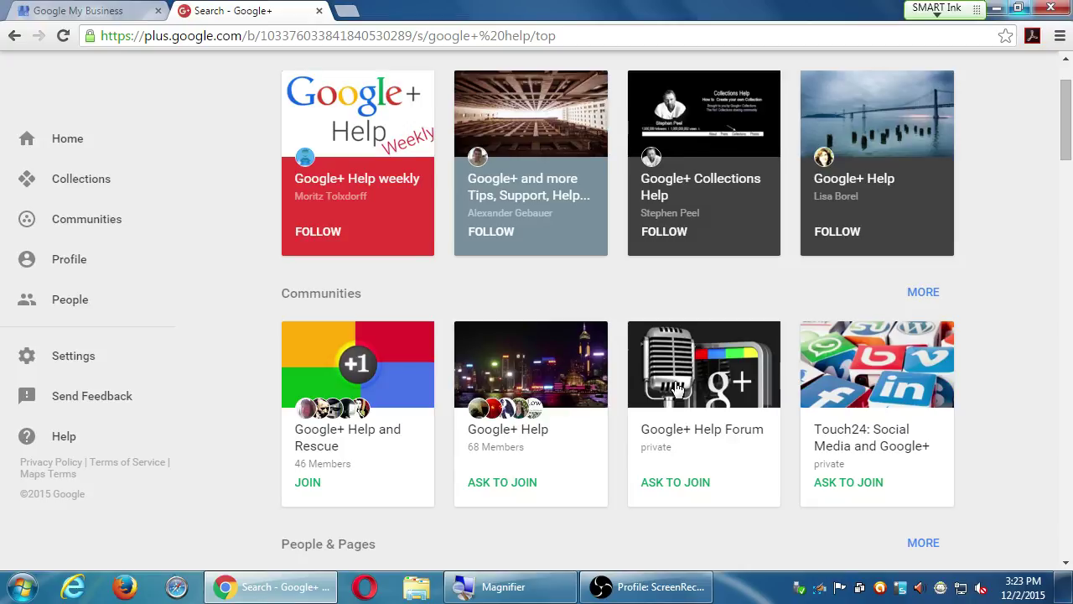
pyautogui.click(677, 388)
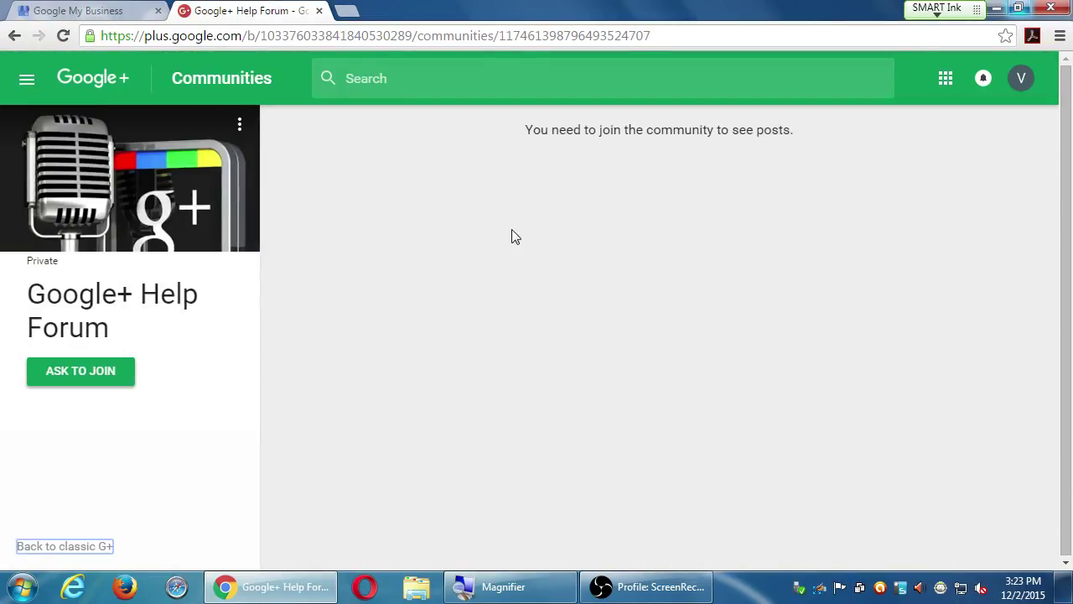
pyautogui.click(28, 82)
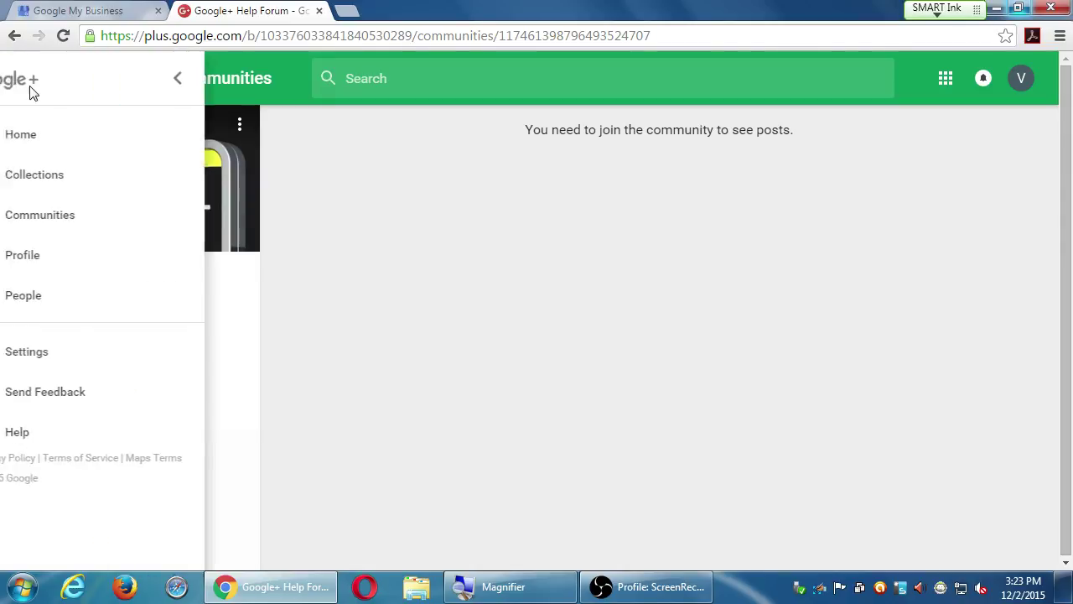
pyautogui.click(388, 254)
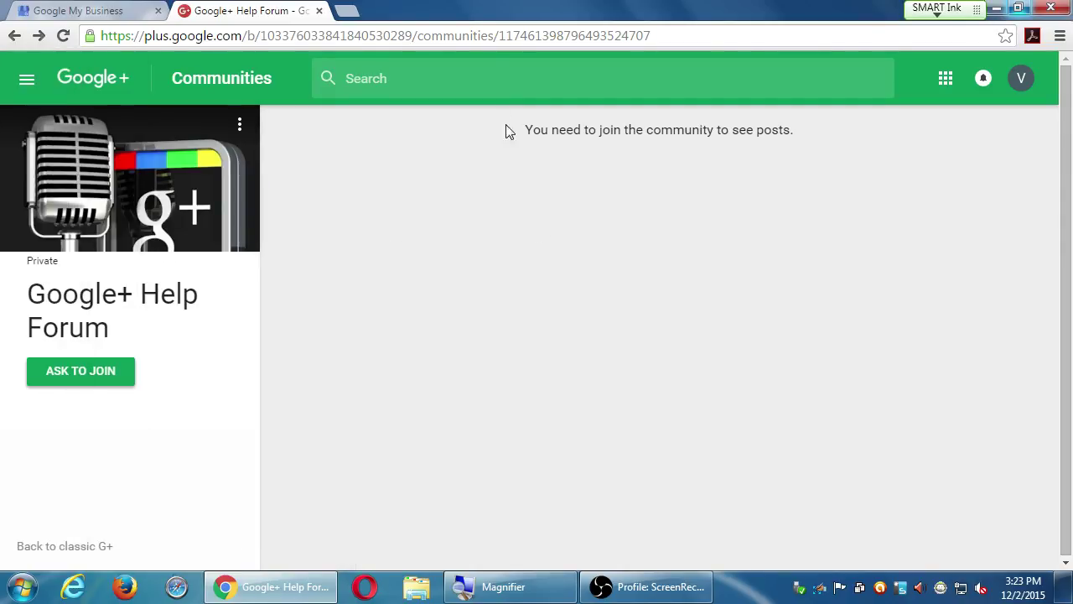
# Try to load a custom profile address made of google.com/+ and the profile owner's full name with a trailing apostrophe.
pyautogui.click(467, 42)
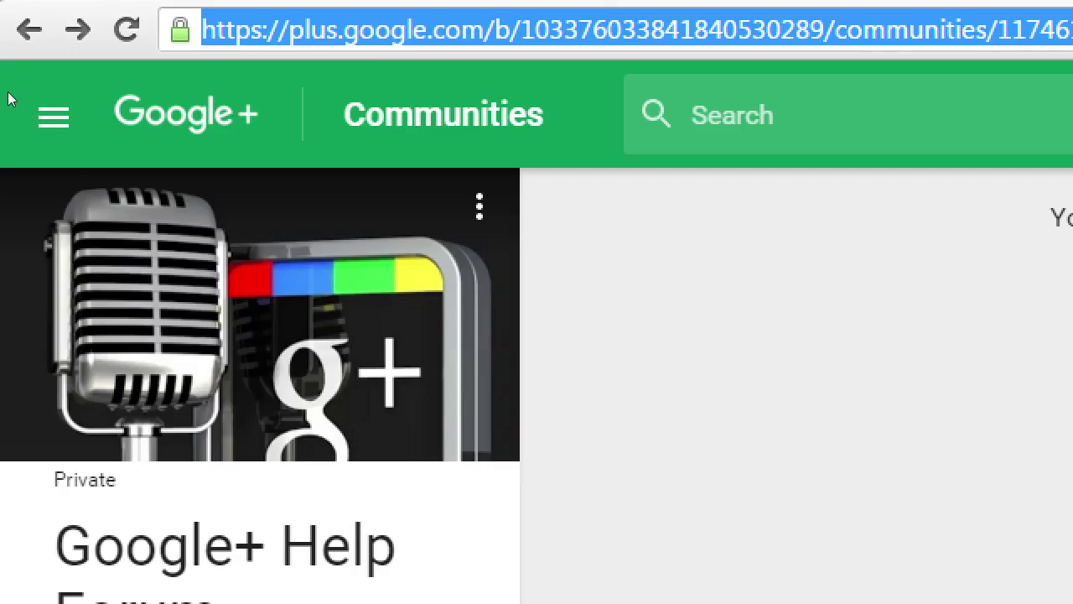
pyautogui.write('google.com/')
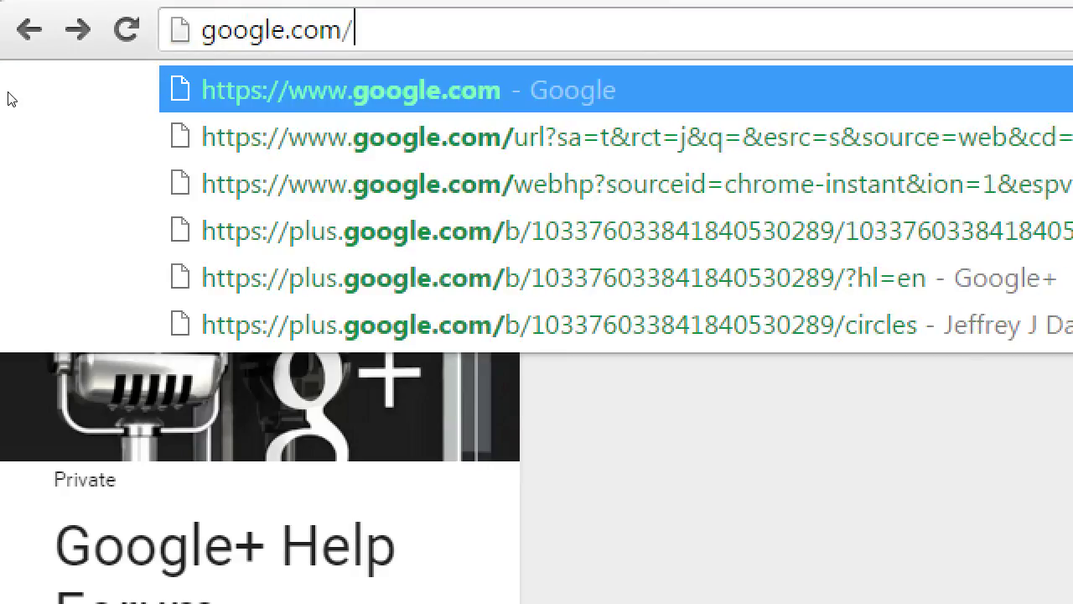
pyautogui.write('+victorc')
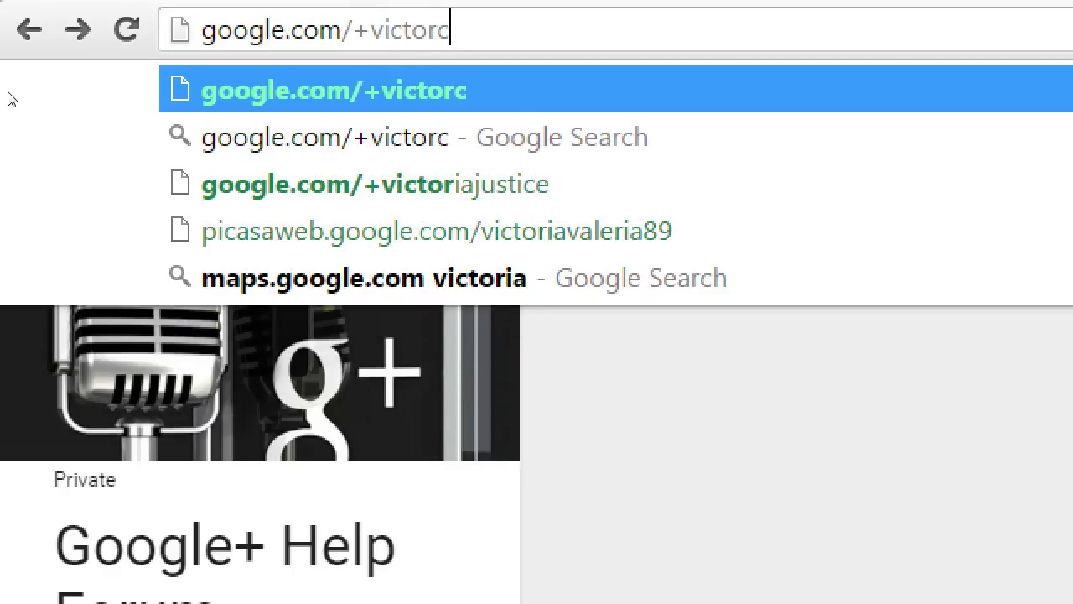
pyautogui.write("ampos'")
pyautogui.press('Return')
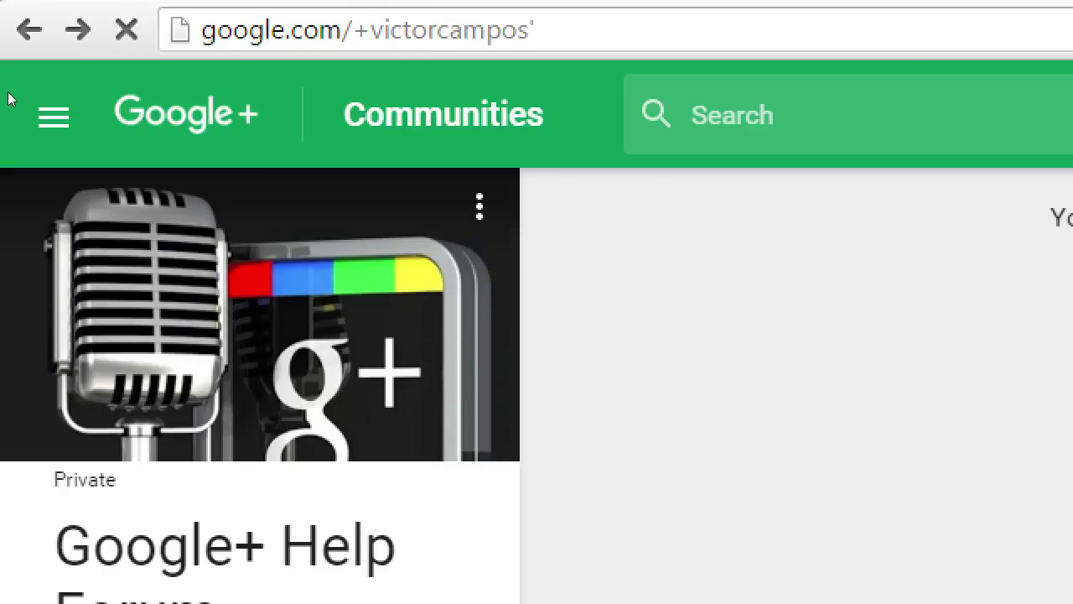
# Load the custom profile address made of google.com/+ and the profile owner's full name, and look over the profile page.
pyautogui.hotkey('ctrl', 'l')
pyautogui.write('google.com/')
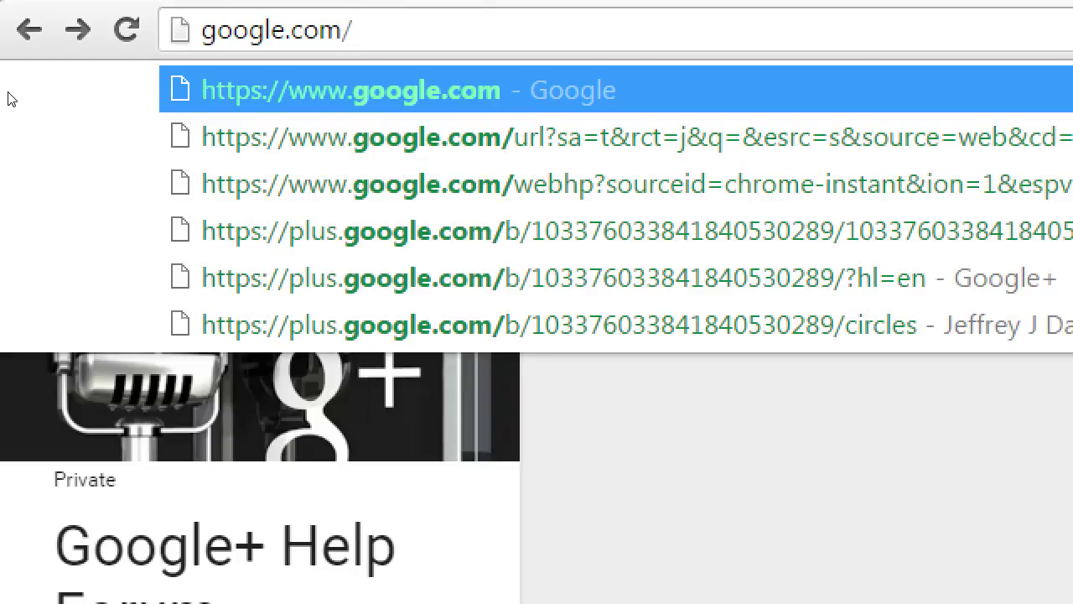
pyautogui.write('+victorcampos')
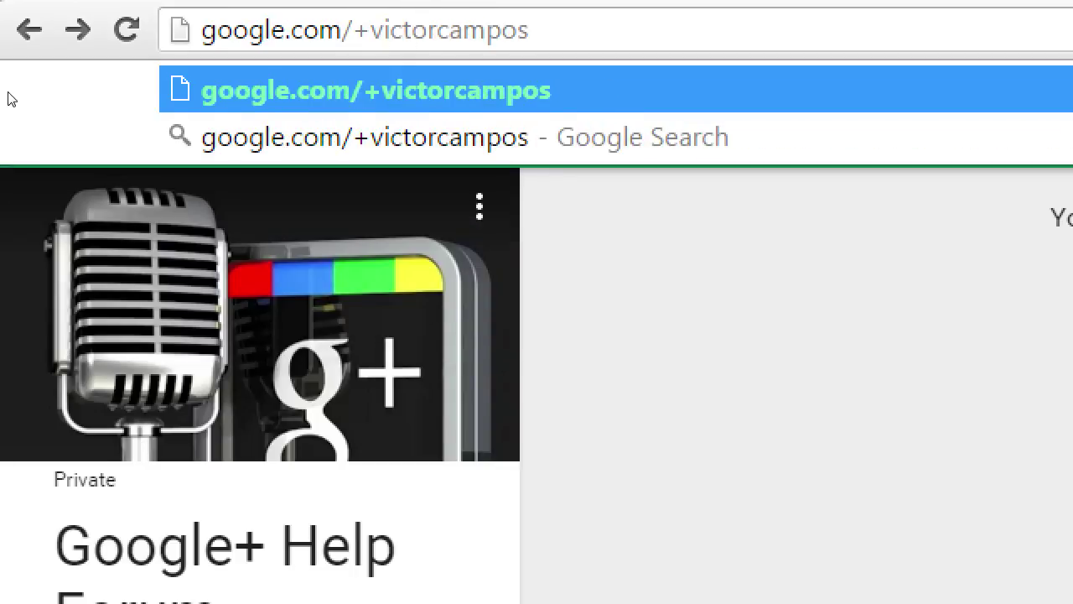
pyautogui.press('Return')
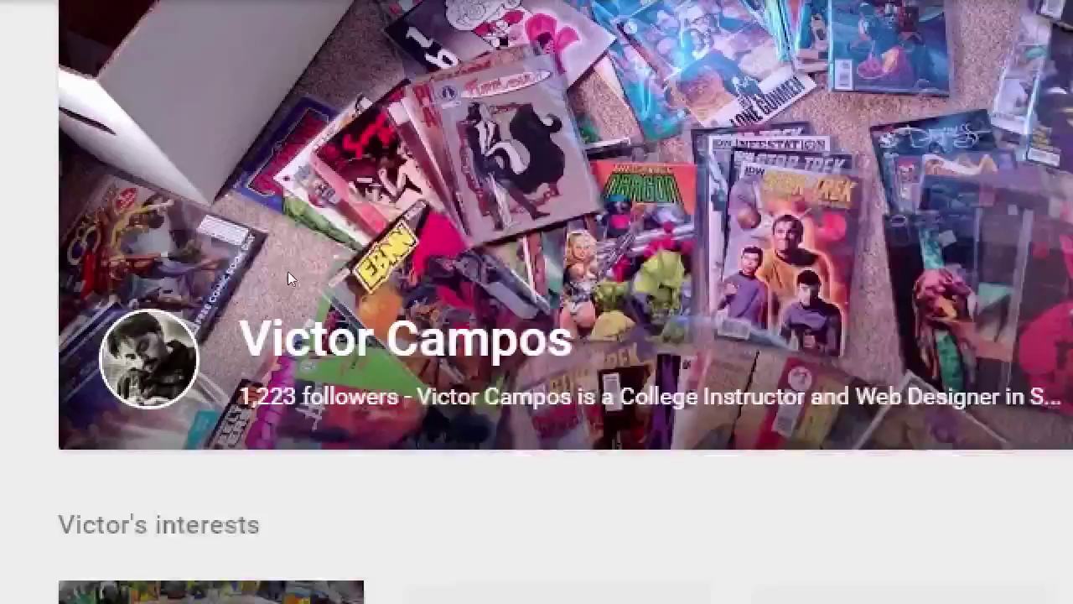
pyautogui.scroll(-4, 232, 270)
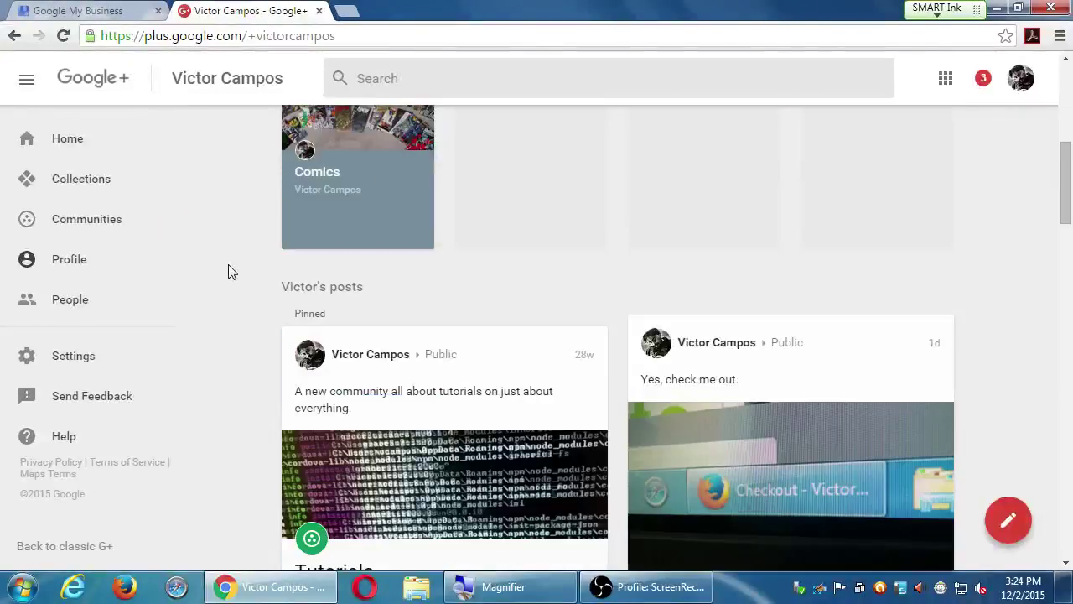
pyautogui.scroll(4, 228, 265)
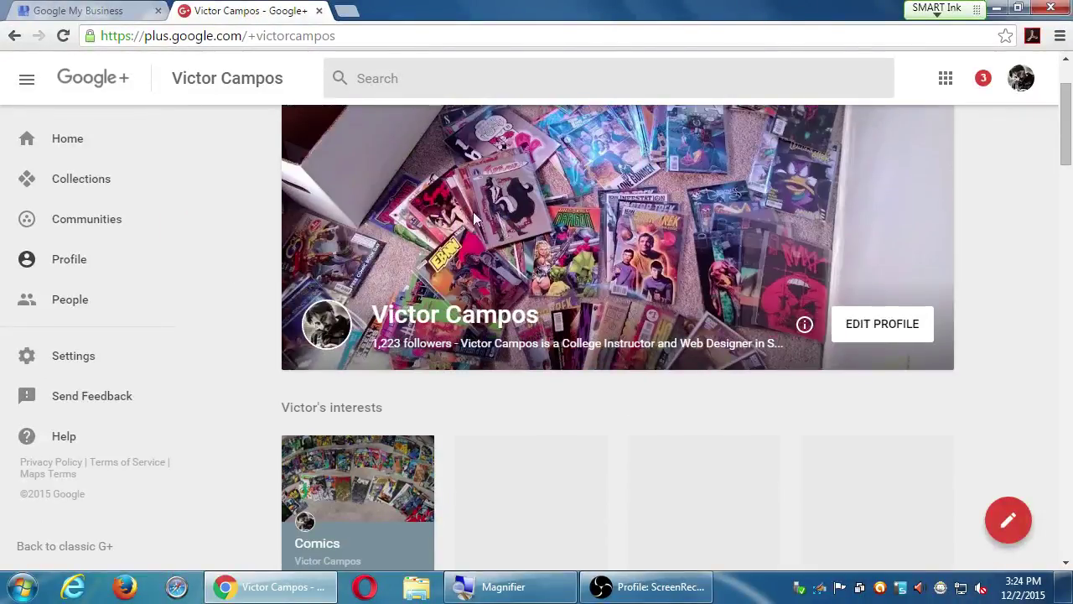
# View the profile's About me details, and return from there to the personal Google+ profile.
pyautogui.click(802, 323)
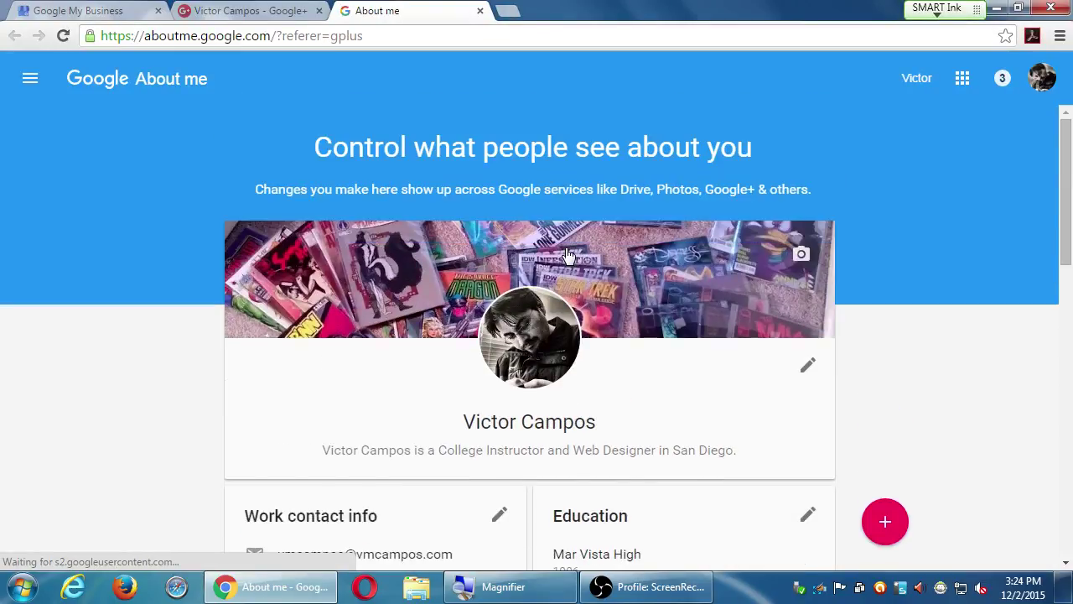
pyautogui.click(1042, 78)
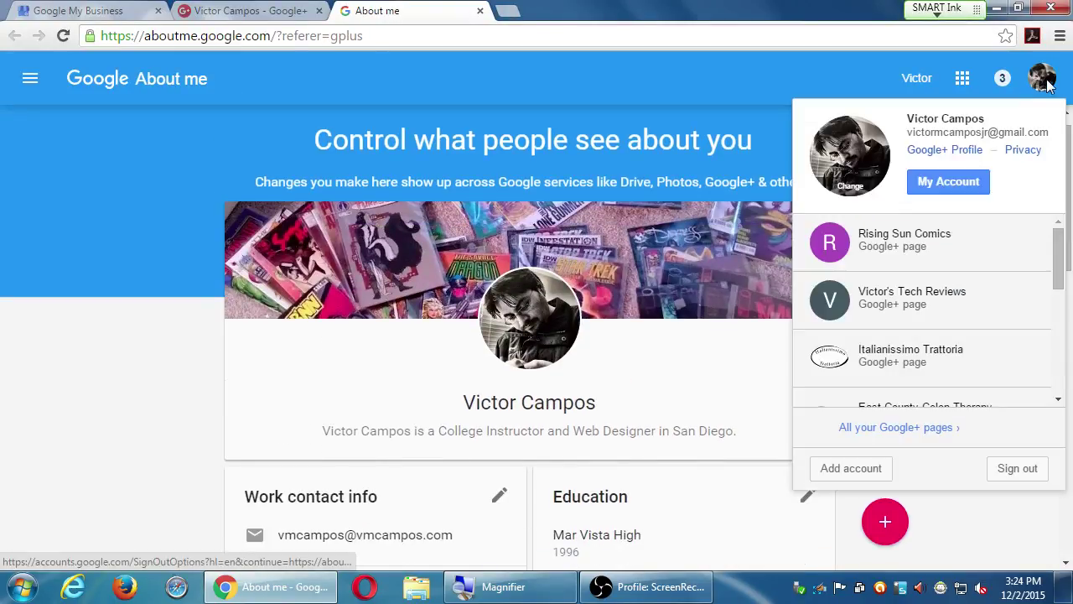
pyautogui.click(937, 159)
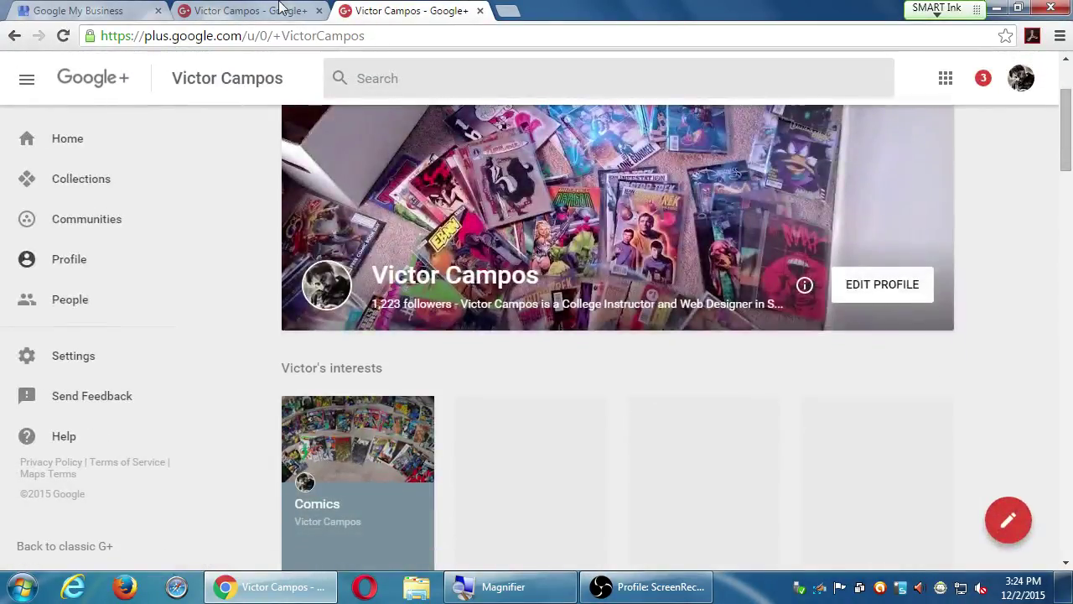
# Return to the profile opened through its custom address and examine the follower line, interests, pinned post and community posts.
pyautogui.click(268, 8)
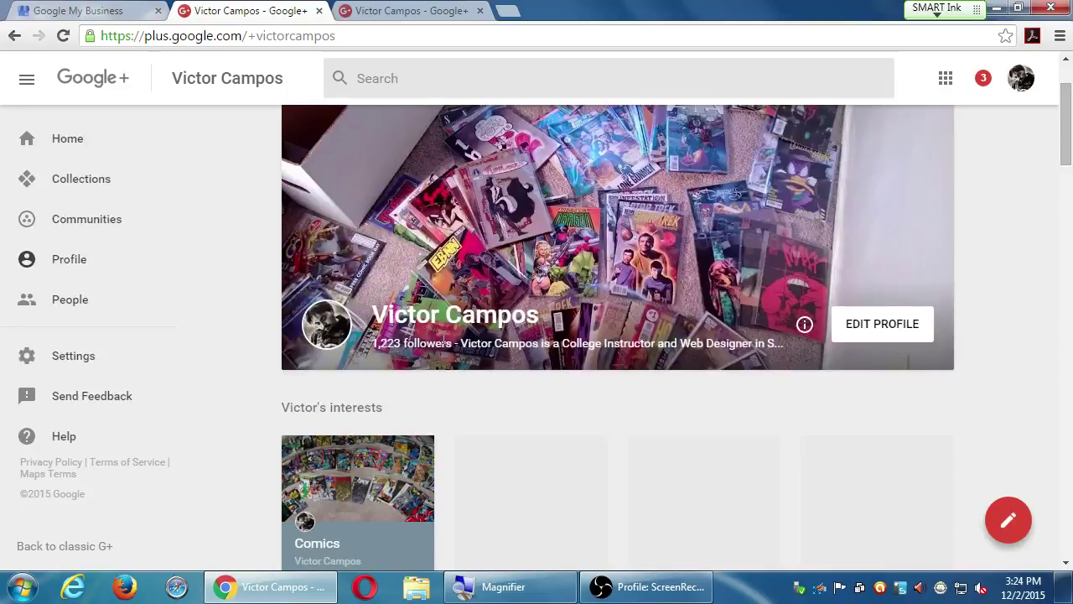
pyautogui.moveTo(375, 342); pyautogui.dragTo(464, 367)
pyautogui.scroll(-6, 522, 457)
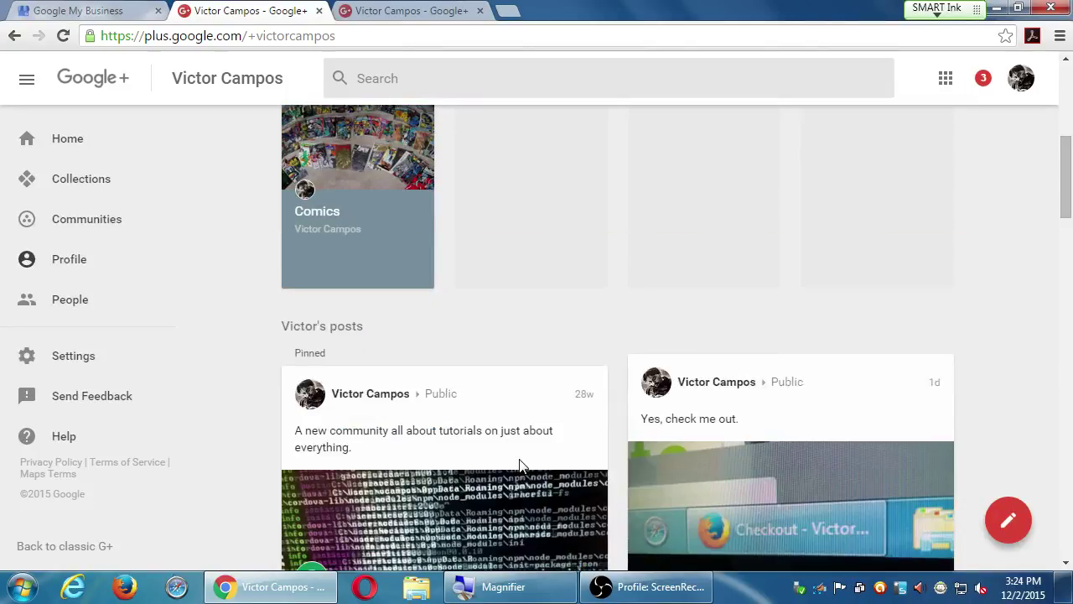
pyautogui.scroll(-3, 343, 507)
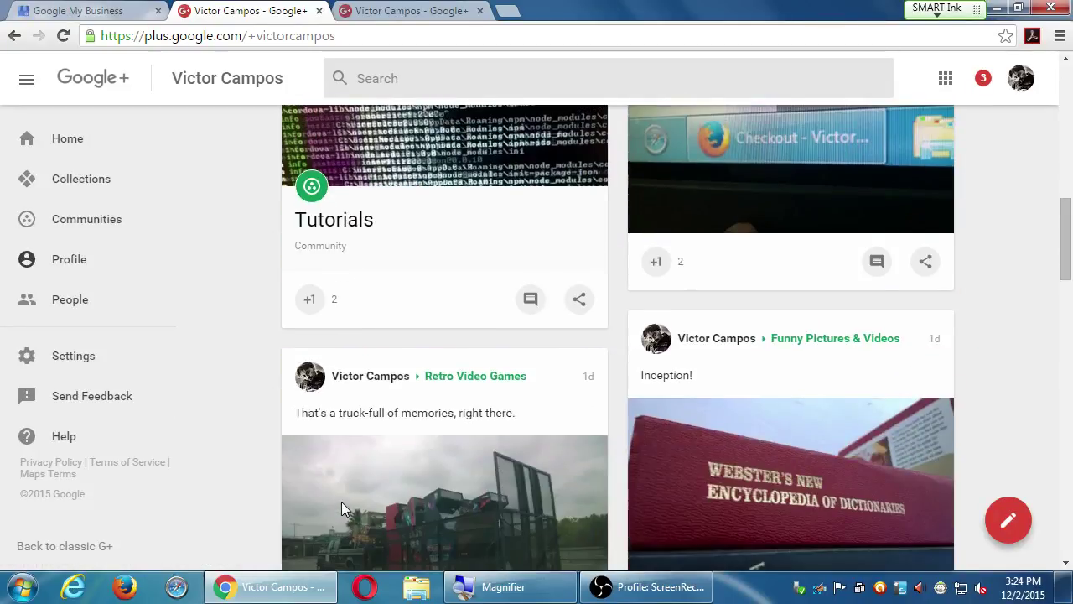
pyautogui.scroll(2, 347, 503)
pyautogui.scroll(1, 256, 390)
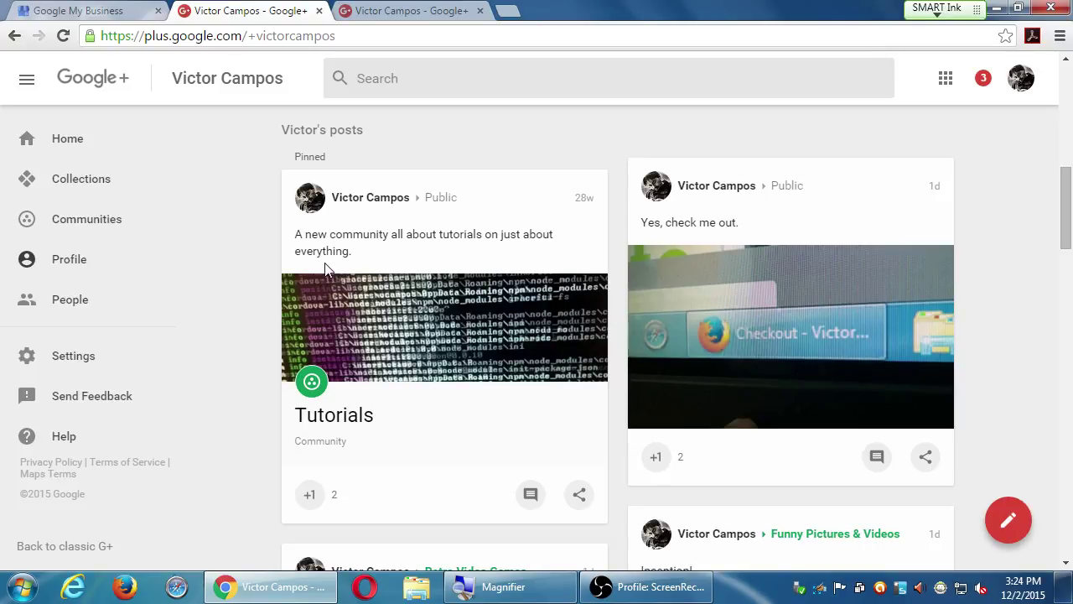
pyautogui.scroll(-6, 328, 268)
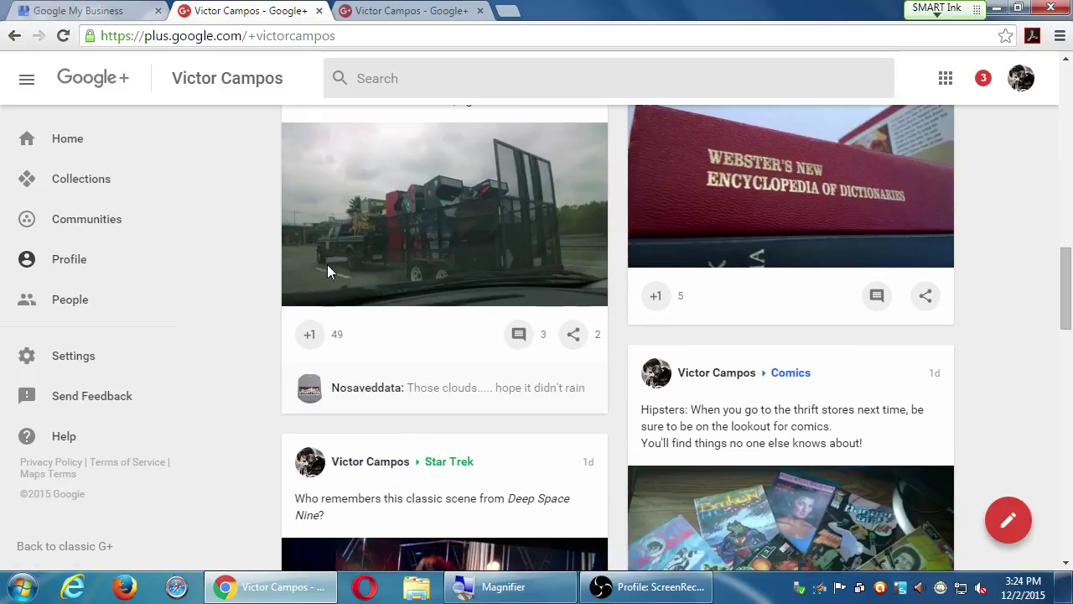
pyautogui.scroll(1, 327, 271)
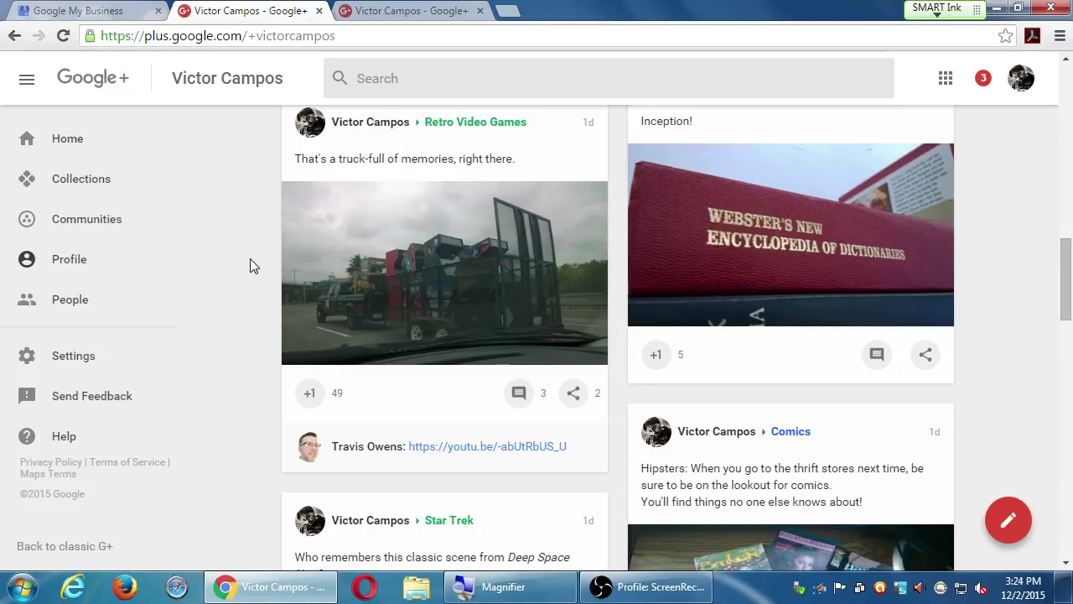
pyautogui.scroll(1, 394, 222)
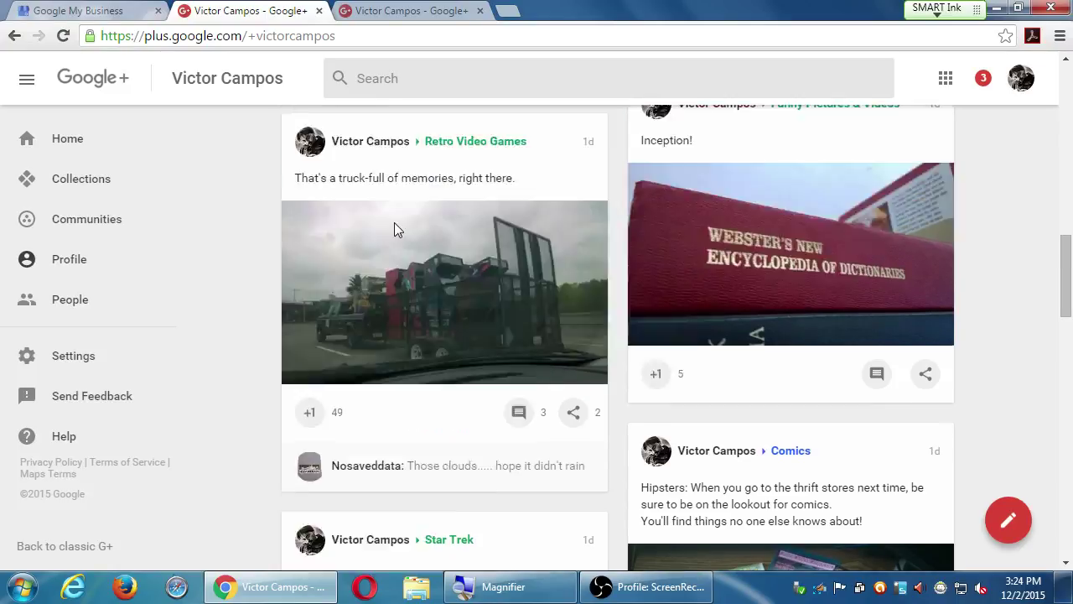
pyautogui.scroll(2, 394, 223)
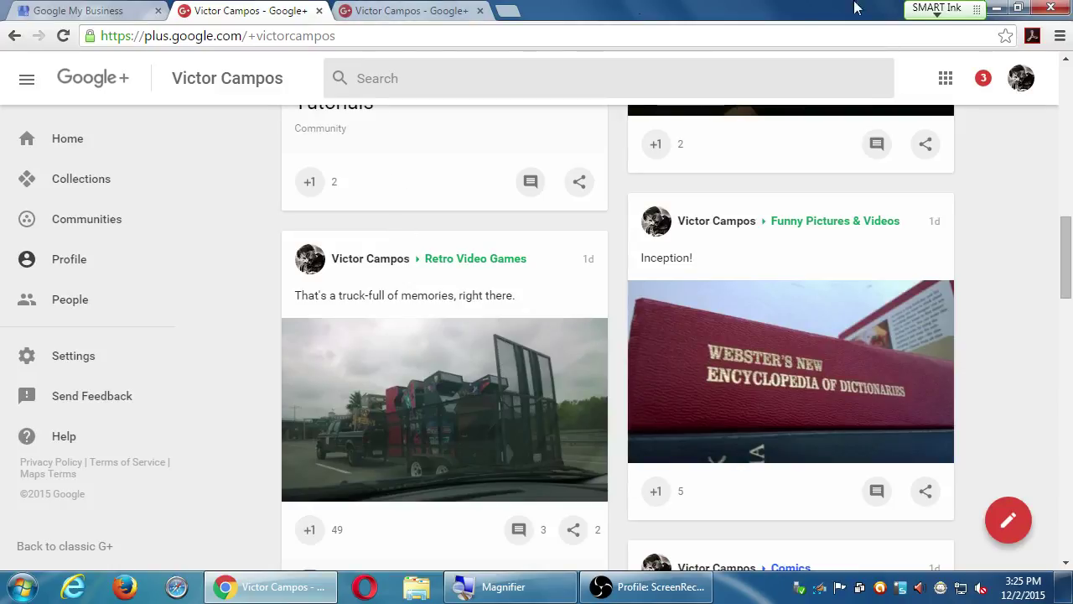
# Switch to the Tech Reviews Google+ page identity and open its home stream.
pyautogui.click(1021, 78)
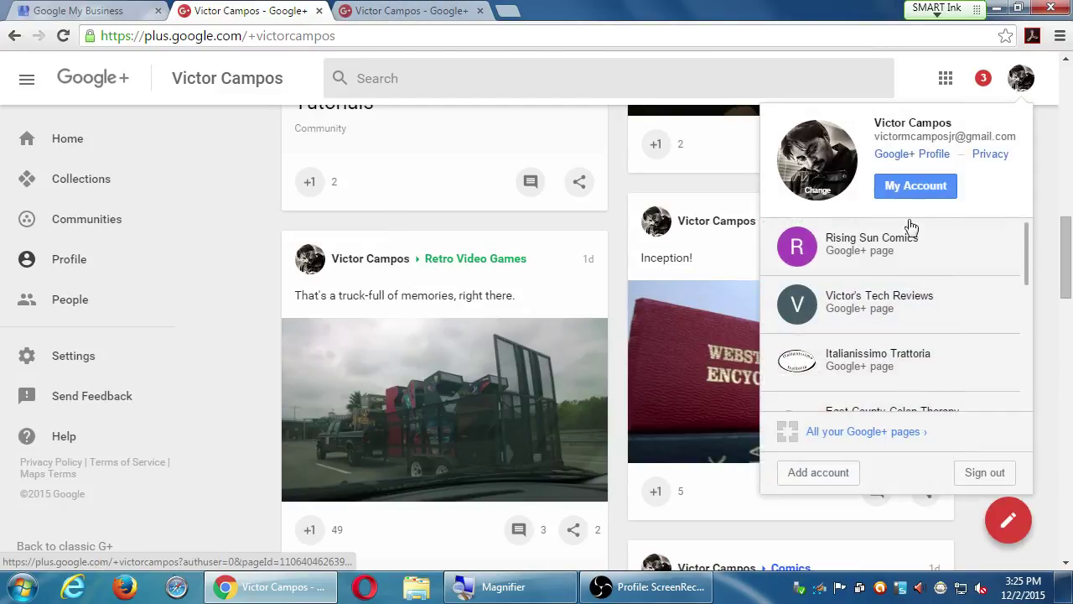
pyautogui.click(889, 299)
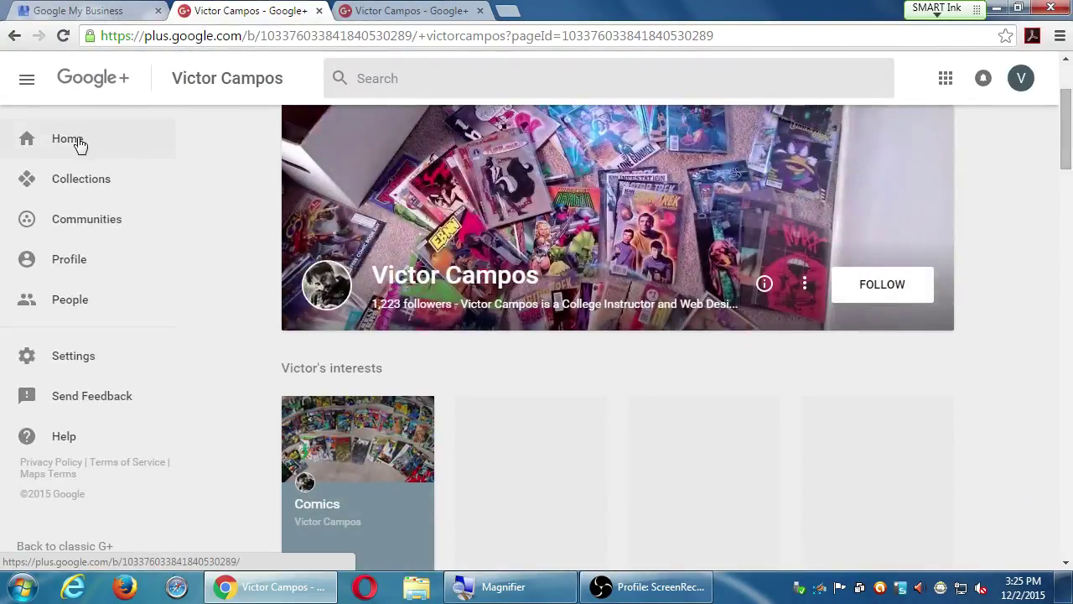
pyautogui.click(75, 141)
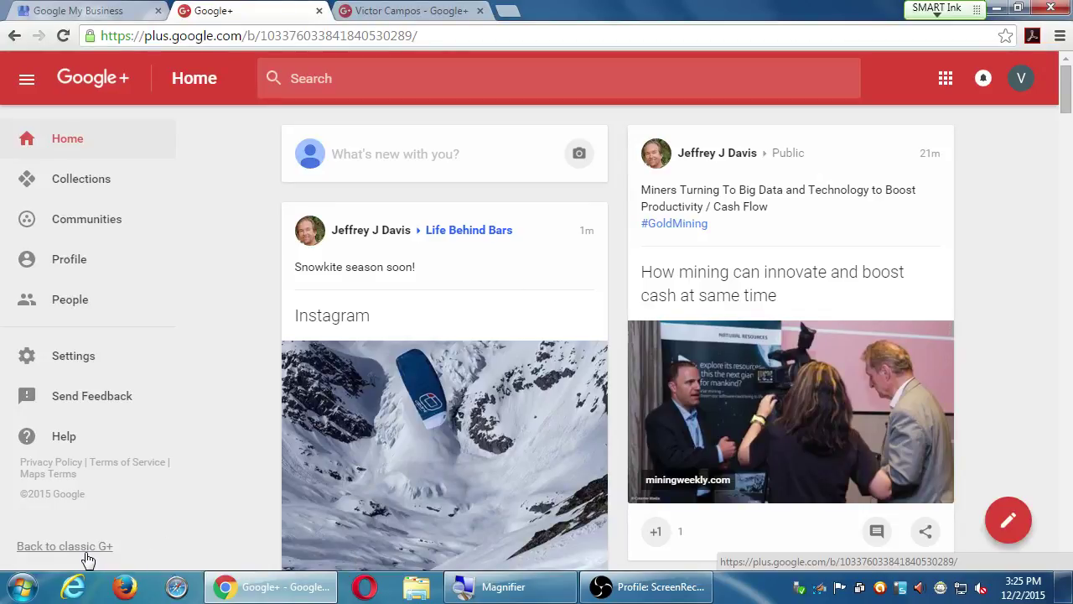
# Go back to classic Google+ and decline the preview of the new version.
pyautogui.click(86, 551)
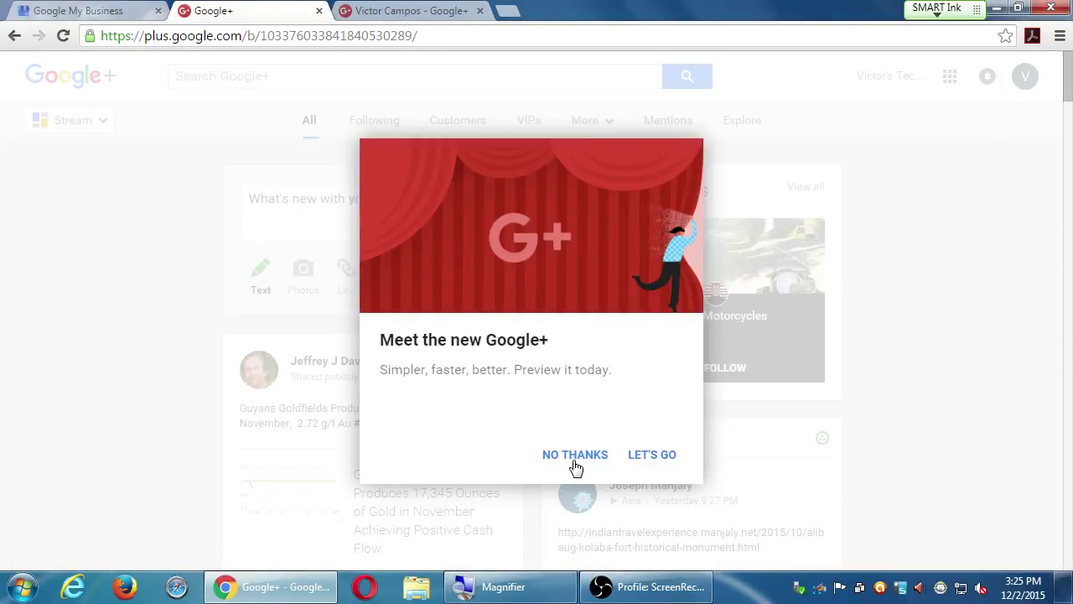
pyautogui.click(576, 454)
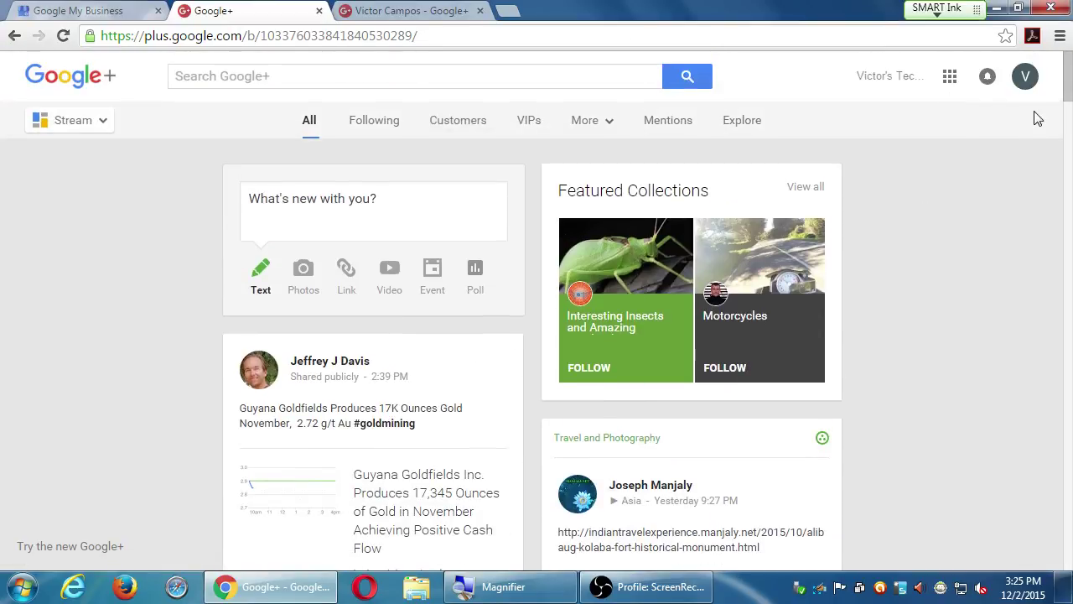
# Switch back to the personal account in classic Google+ and open its profile page.
pyautogui.click(1025, 76)
pyautogui.click(890, 255)
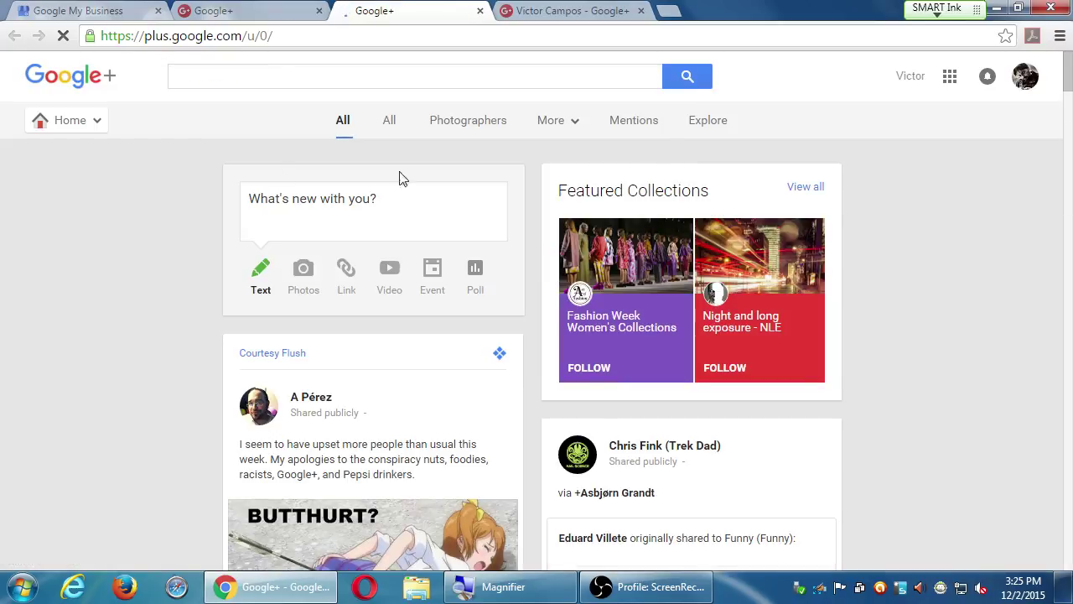
pyautogui.moveTo(93, 130)
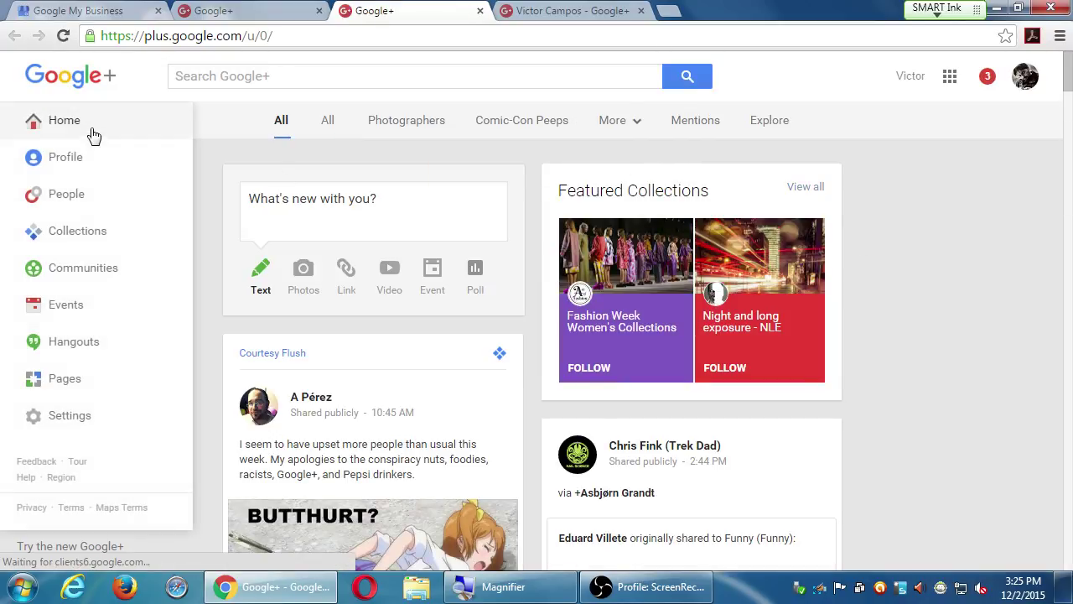
pyautogui.click(98, 173)
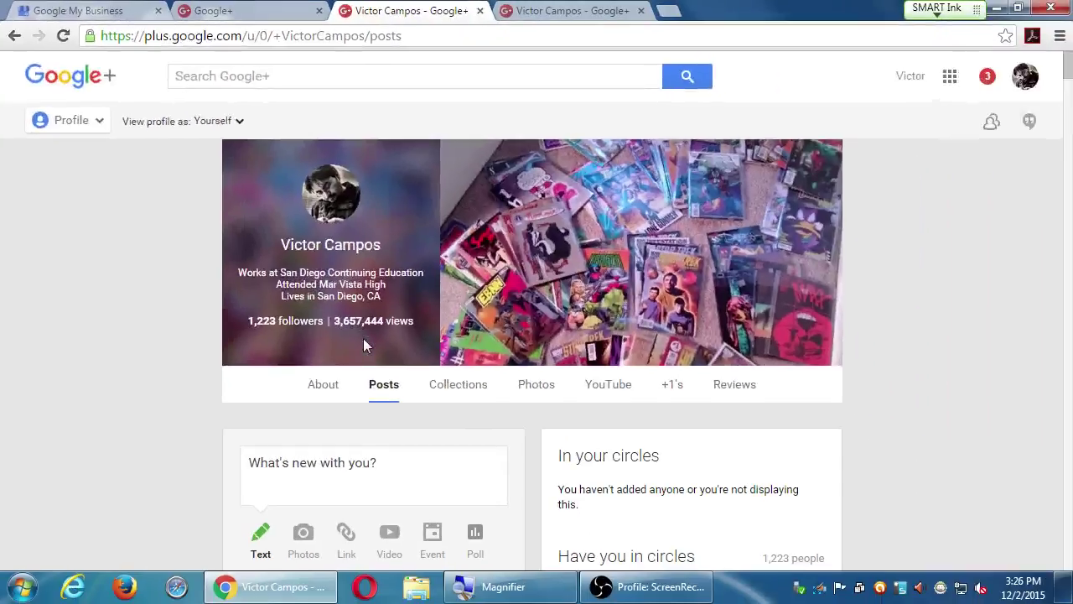
pyautogui.click(280, 36)
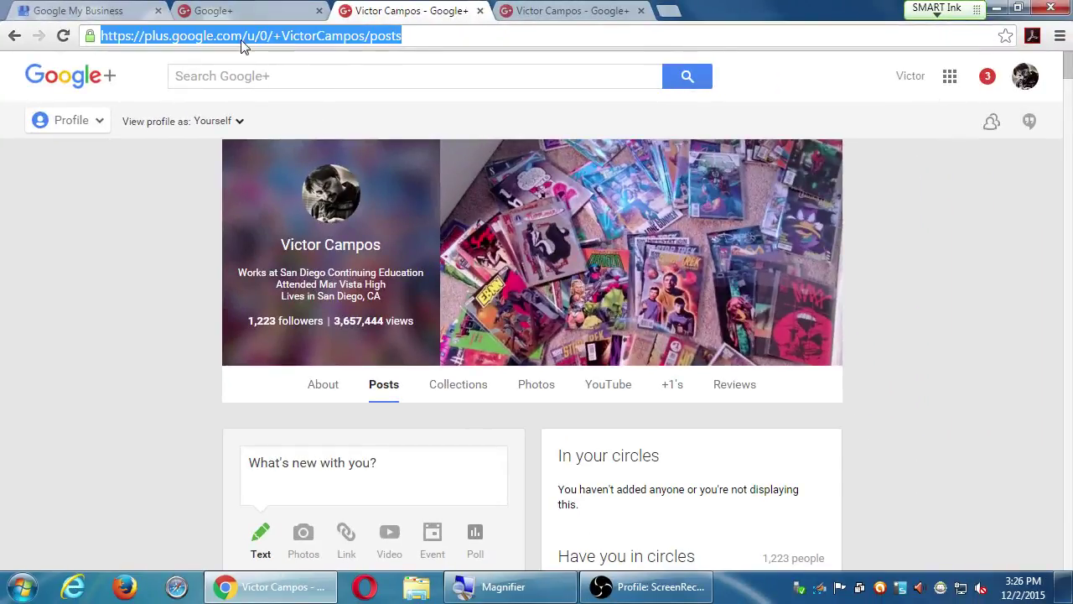
pyautogui.click(253, 76)
pyautogui.moveTo(247, 36); pyautogui.dragTo(402, 36)
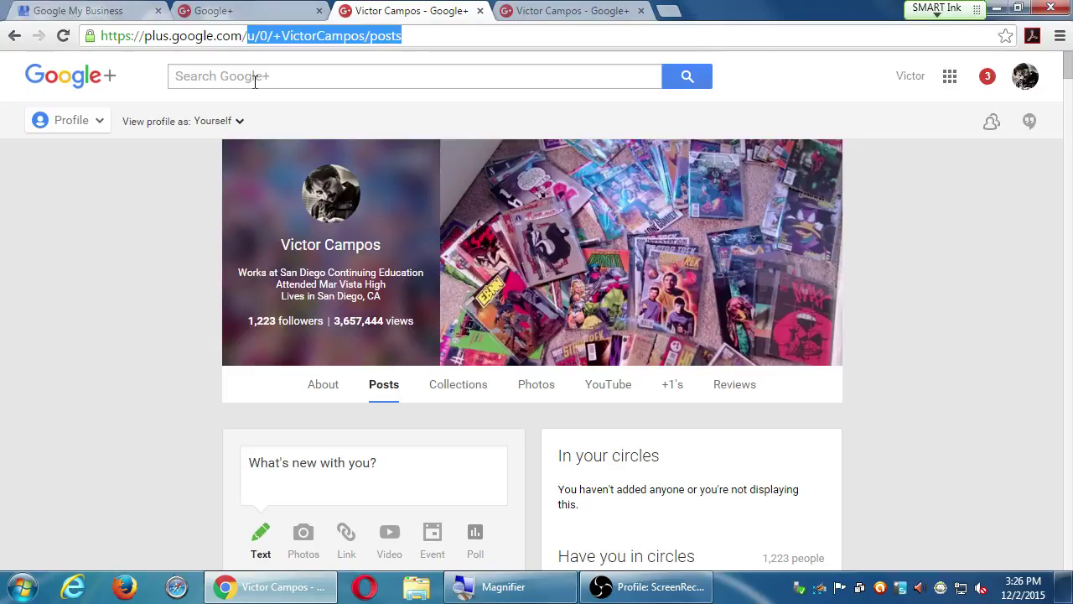
pyautogui.press('BackSpace')
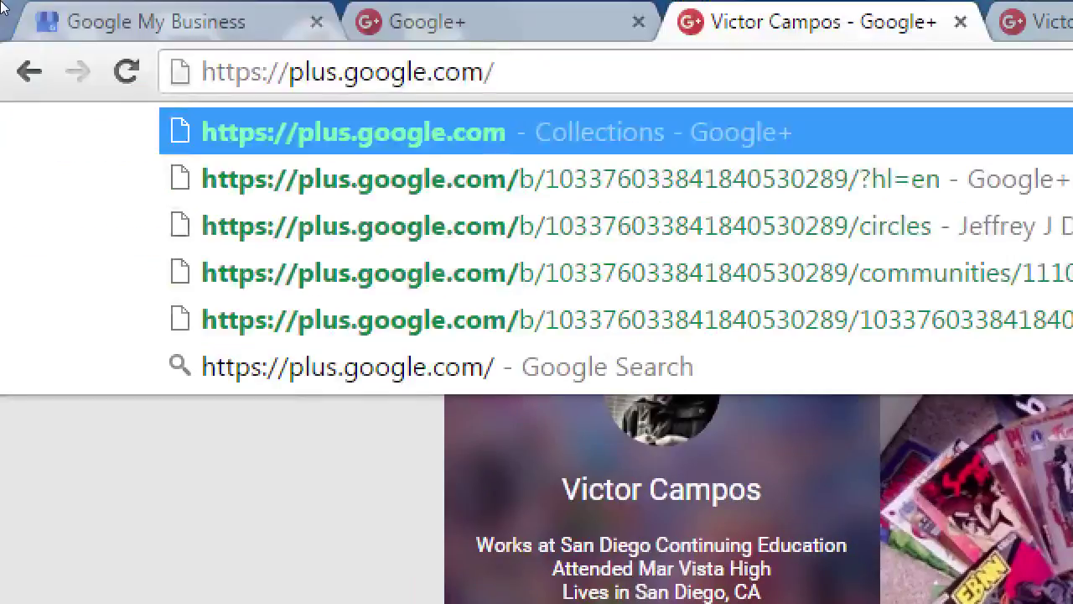
pyautogui.press('Left')
pyautogui.press('Left')
pyautogui.press('Left')
pyautogui.press('Left')
pyautogui.hotkey('ctrl', 'Left')
pyautogui.hotkey('ctrl', 'shift', 'Left')
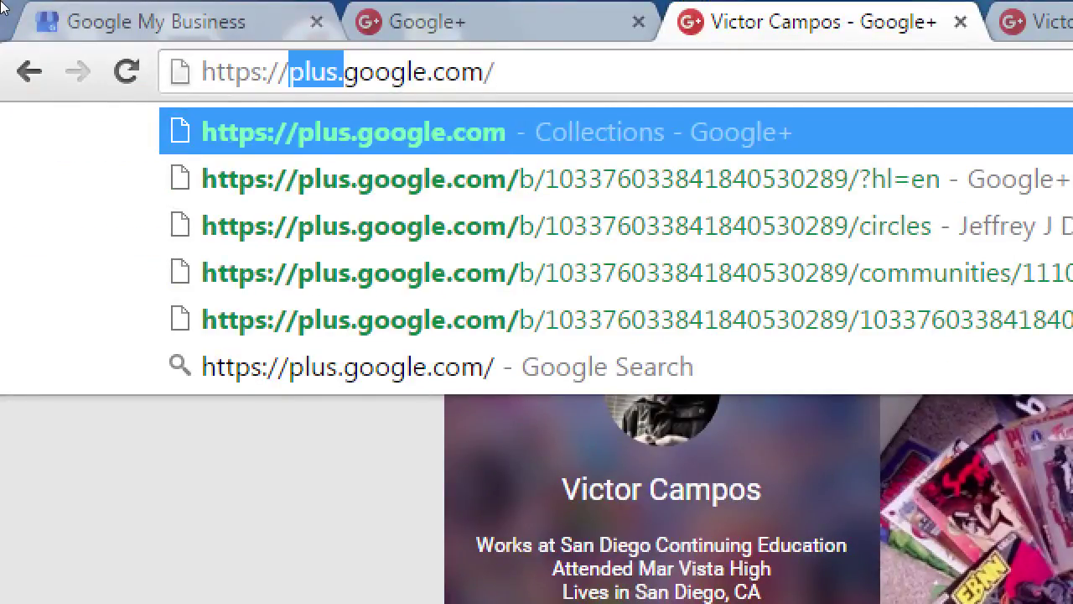
pyautogui.press('BackSpace')
pyautogui.press('End')
pyautogui.write('+')
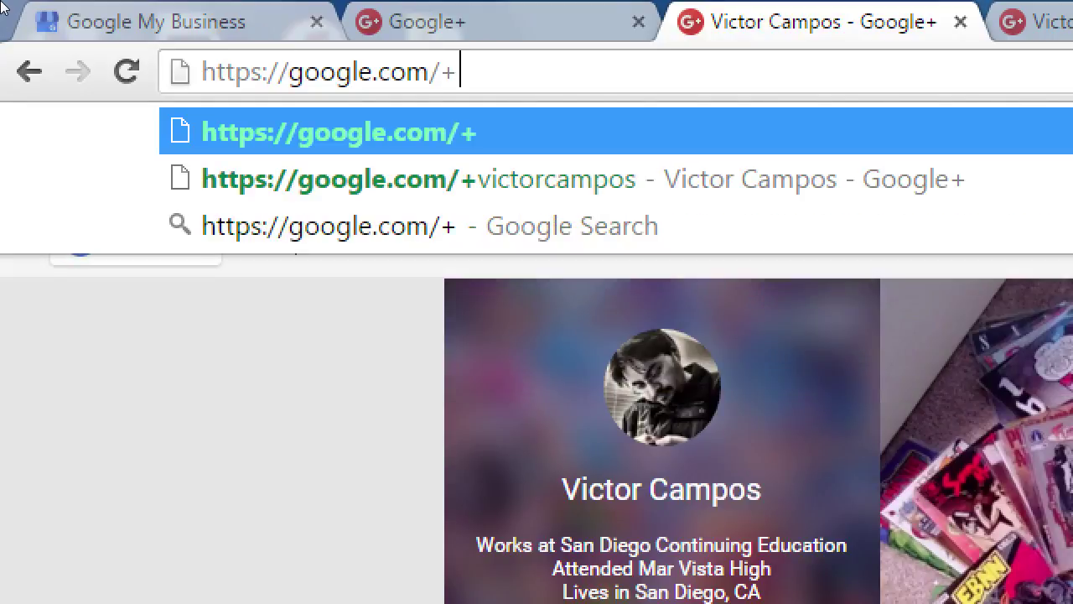
pyautogui.write('pmdinteracti')
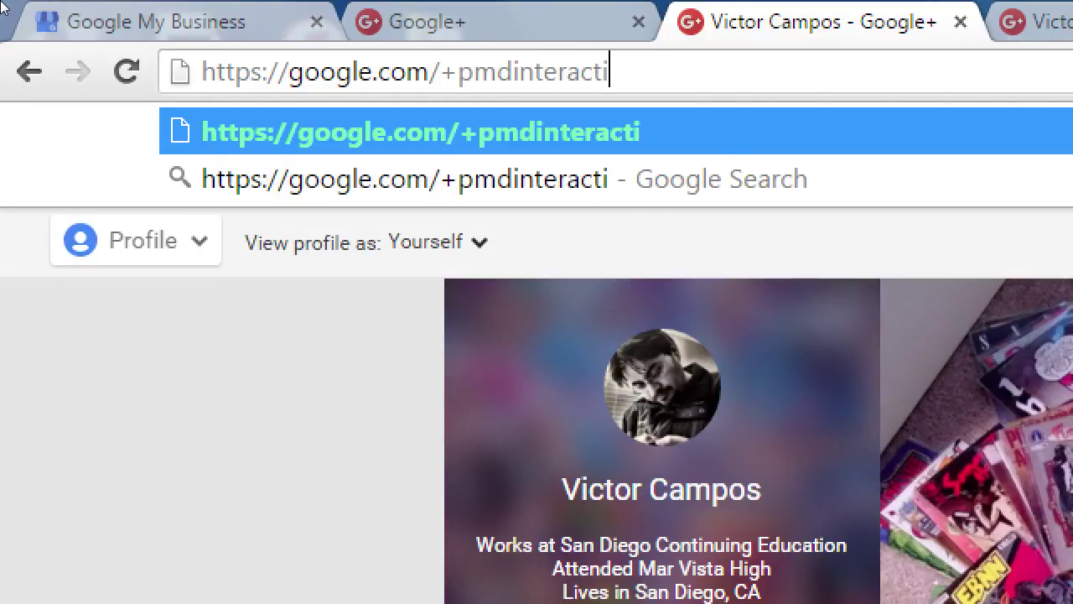
pyautogui.write('ve')
pyautogui.press('Return')
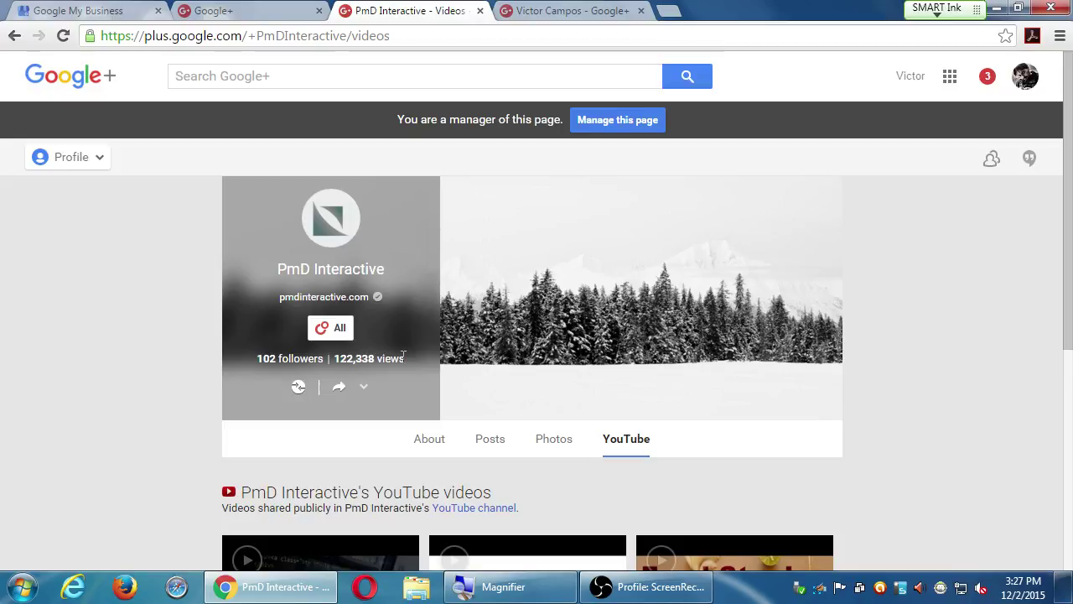
# Load the sdce.edu website in a new tab and highlight its short address.
pyautogui.hotkey('ctrl', 't')
pyautogui.write('sd')
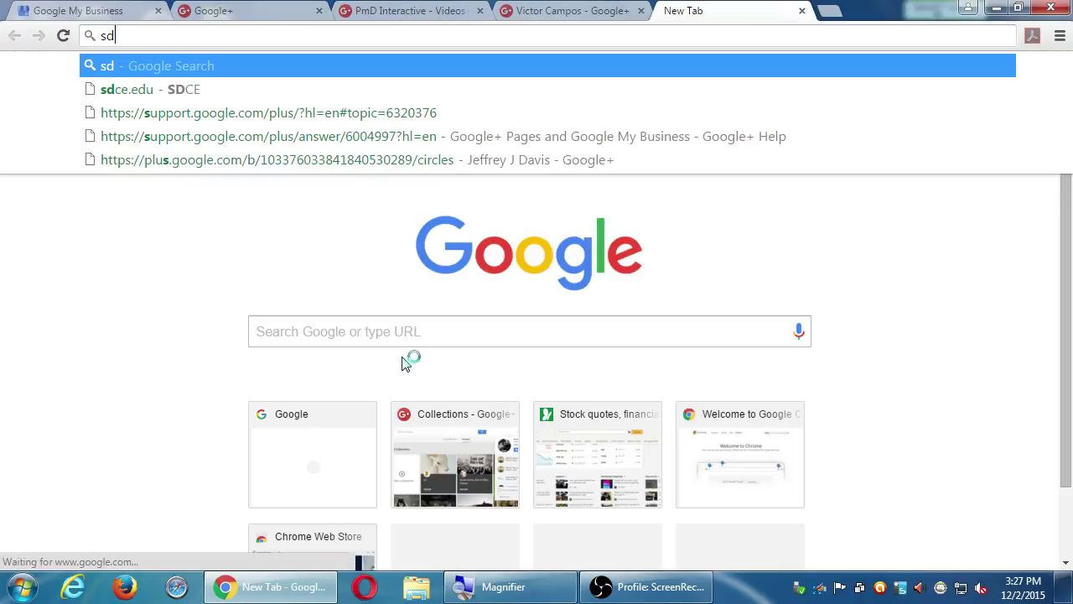
pyautogui.write('ce.edu')
pyautogui.press('Return')
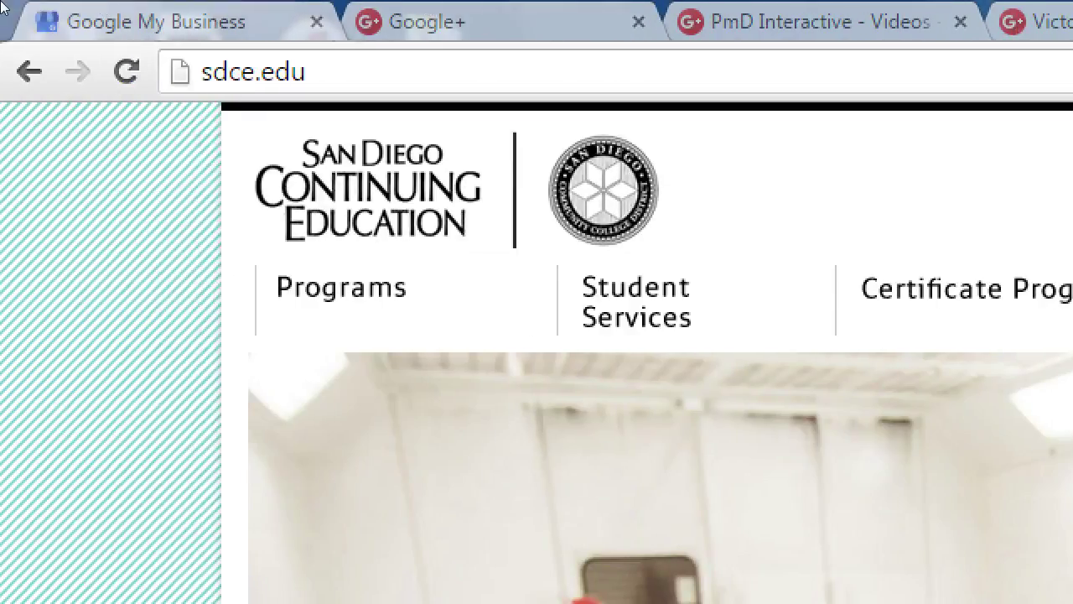
pyautogui.click(177, 38)
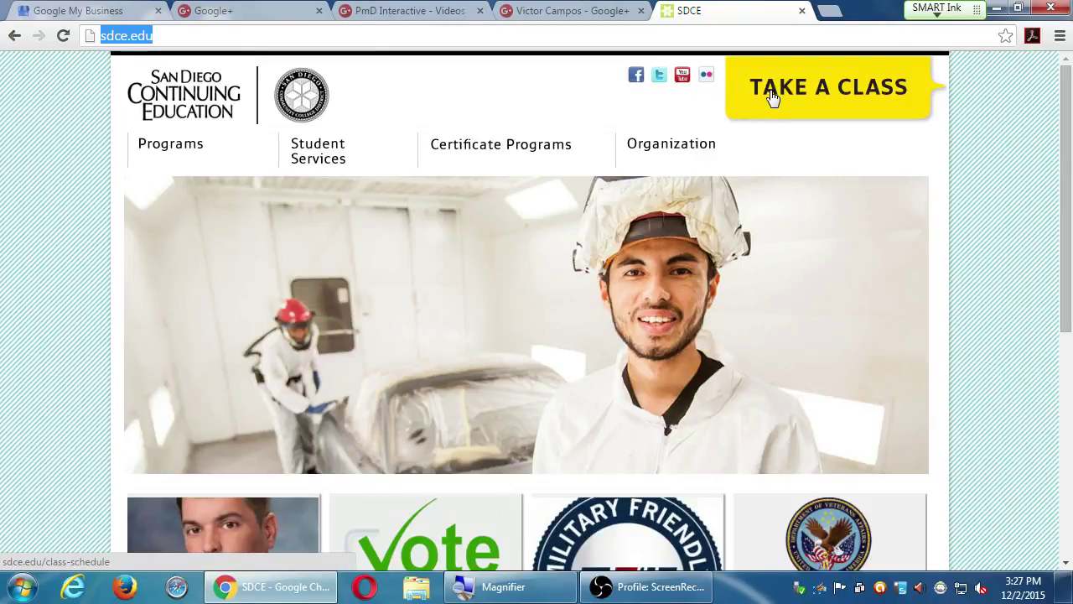
# Open the SDCE class schedule and search current classes at all campuses by the instructor's last name.
pyautogui.click(772, 98)
pyautogui.click(762, 472)
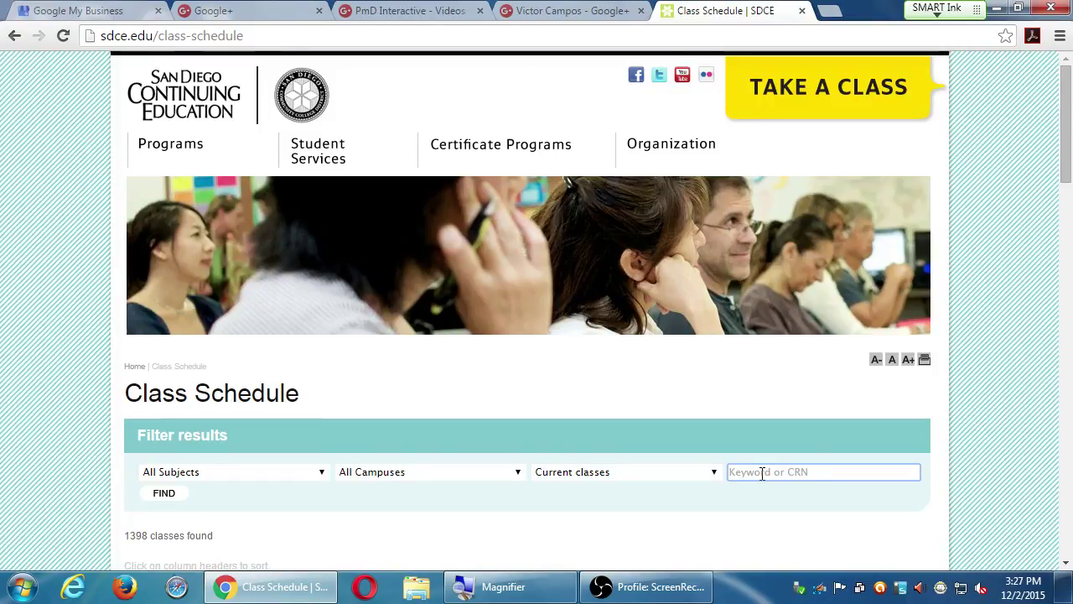
pyautogui.write('campos')
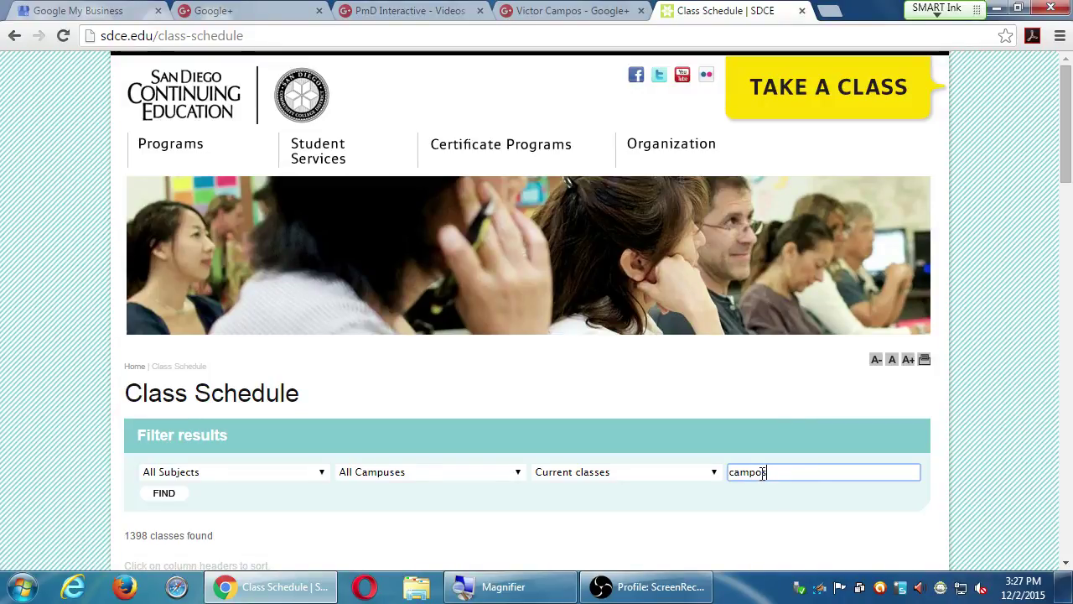
pyautogui.press('Return')
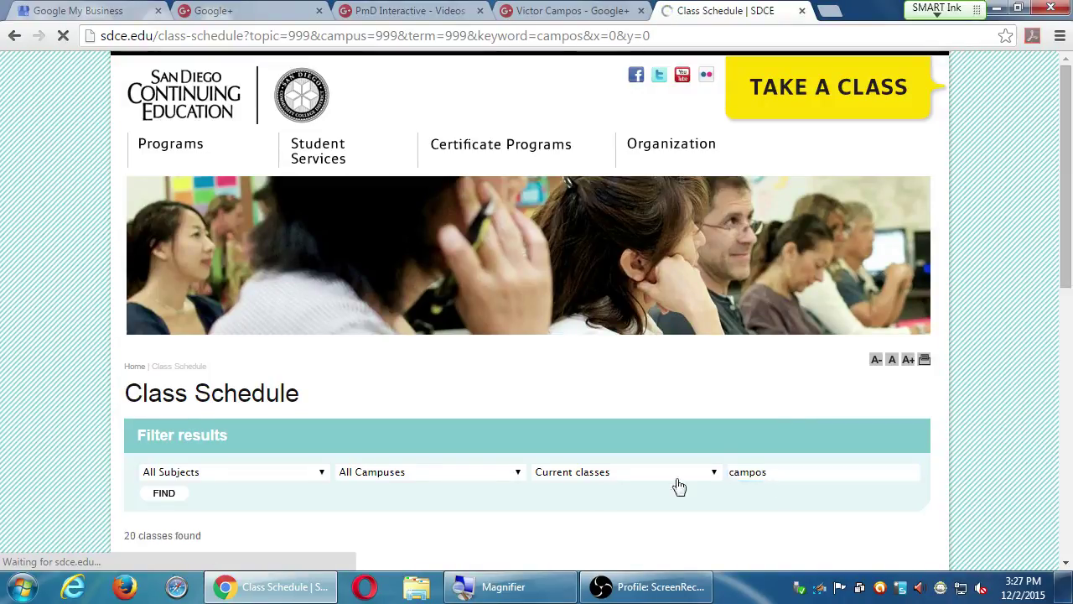
pyautogui.scroll(-2, 377, 477)
pyautogui.scroll(-3, 264, 466)
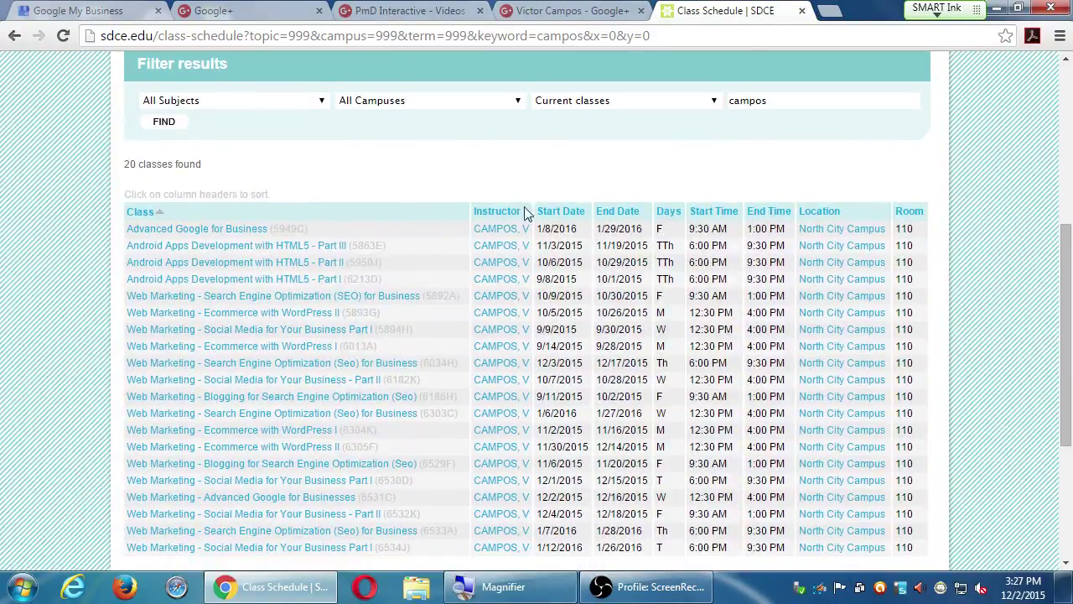
# Sort the instructor's classes by start date and look through the ordered list.
pyautogui.click(549, 216)
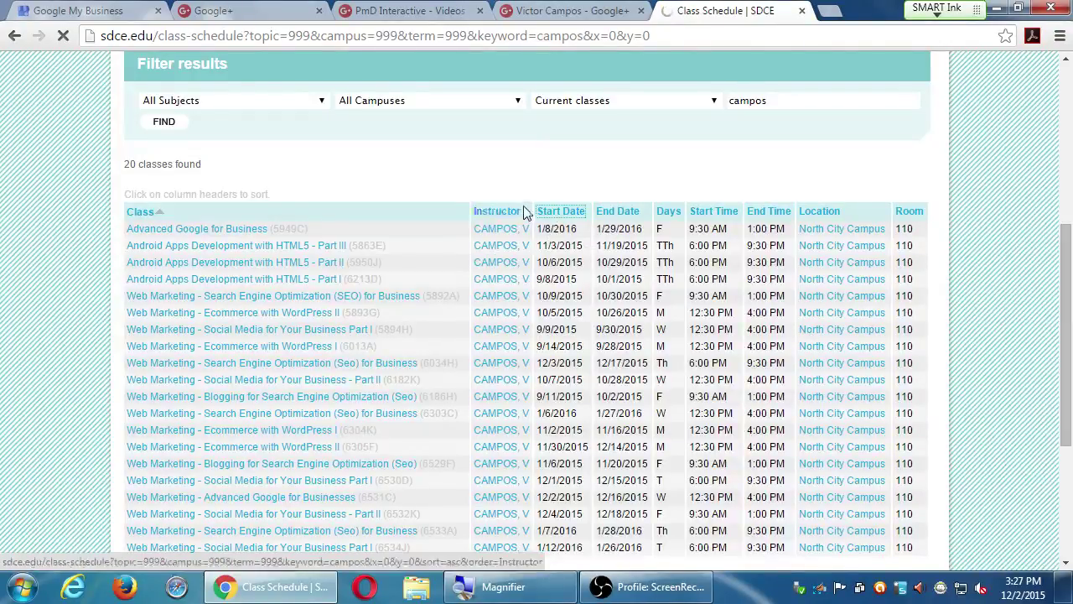
pyautogui.click(547, 217)
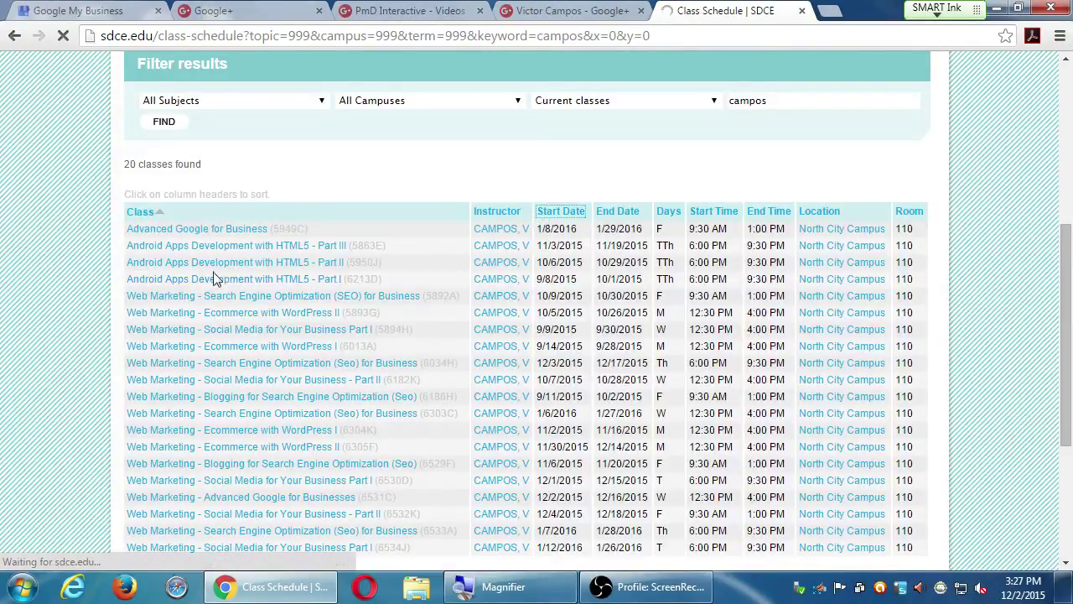
pyautogui.scroll(-4, 213, 271)
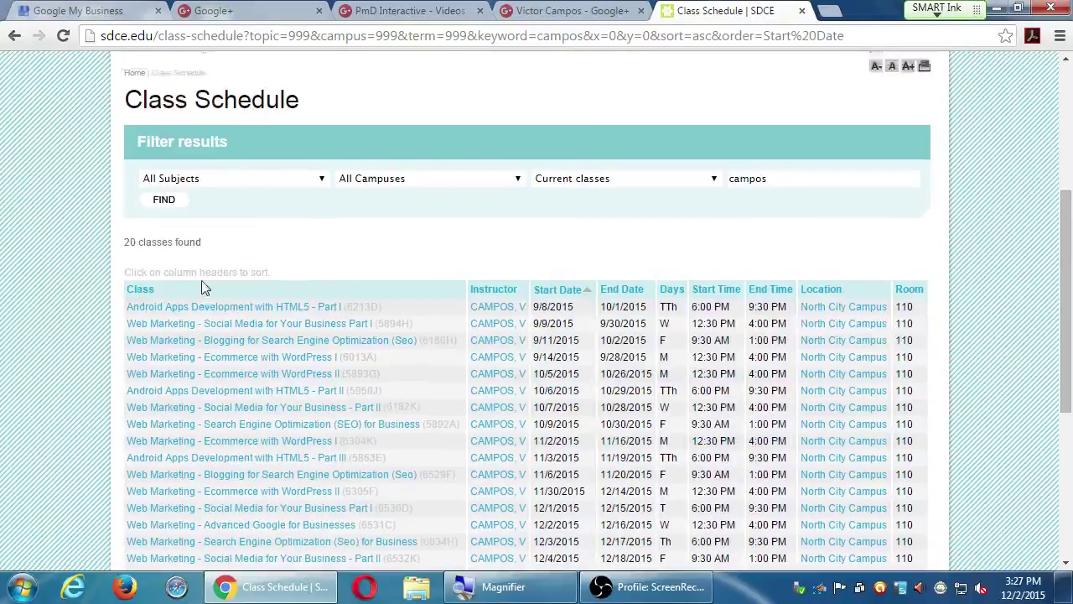
pyautogui.scroll(1, 177, 283)
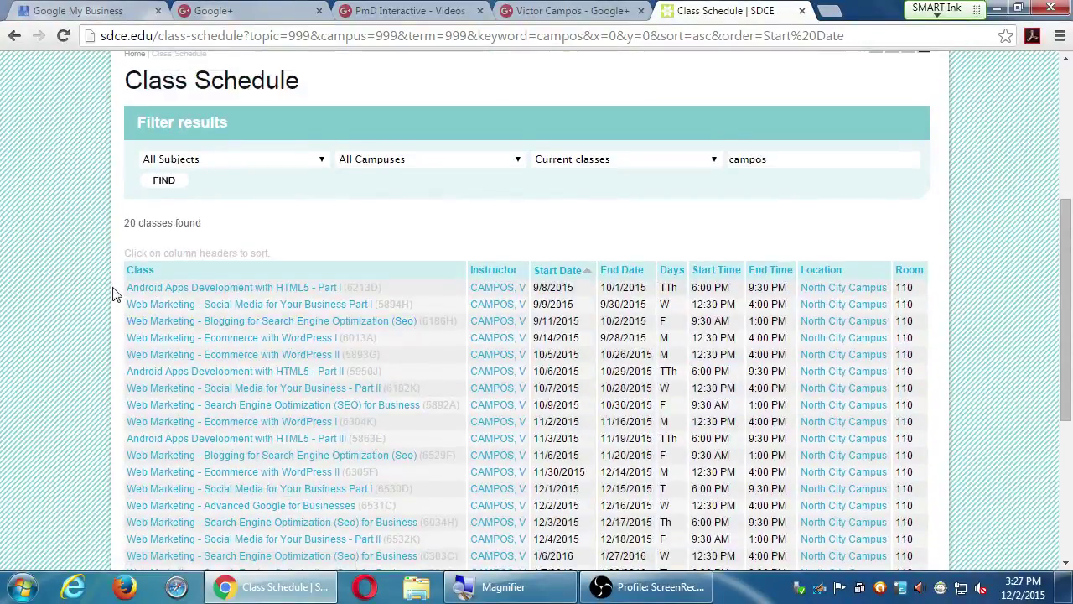
pyautogui.scroll(-1, 117, 298)
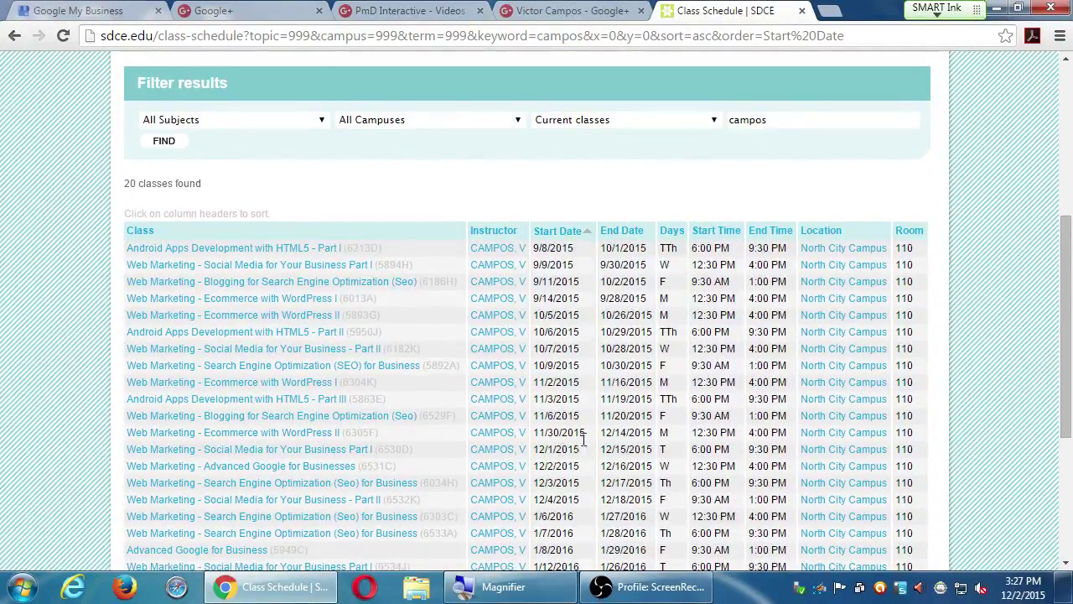
# Highlight the classes starting through 11/6/2015 and the Advanced Google for Businesses class as pointers, clearing each highlight.
pyautogui.moveTo(586, 431); pyautogui.dragTo(51, 205)
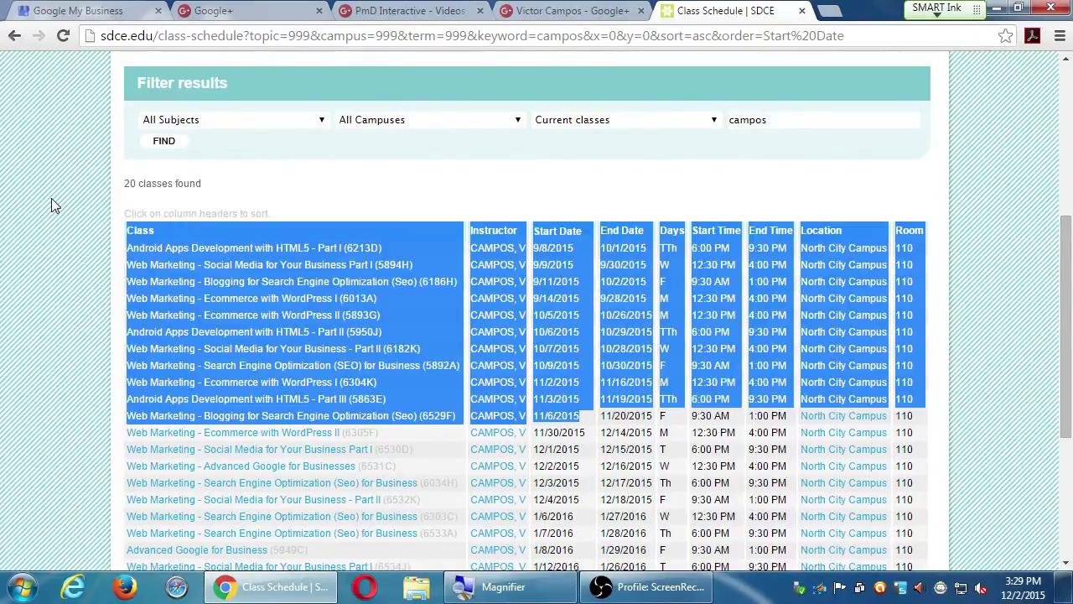
pyautogui.click(405, 463)
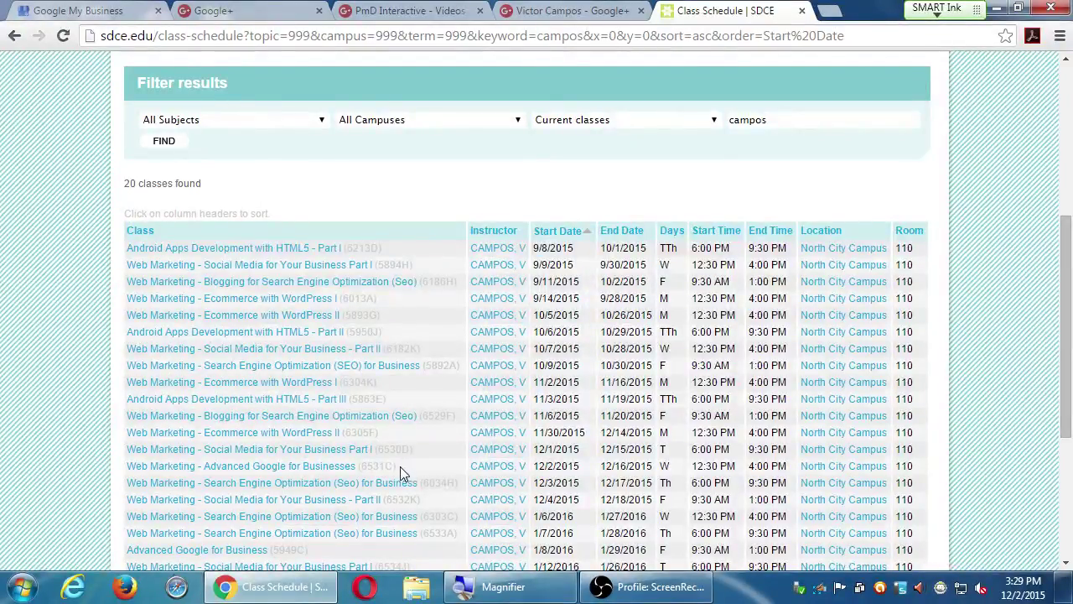
pyautogui.moveTo(400, 466); pyautogui.dragTo(223, 475)
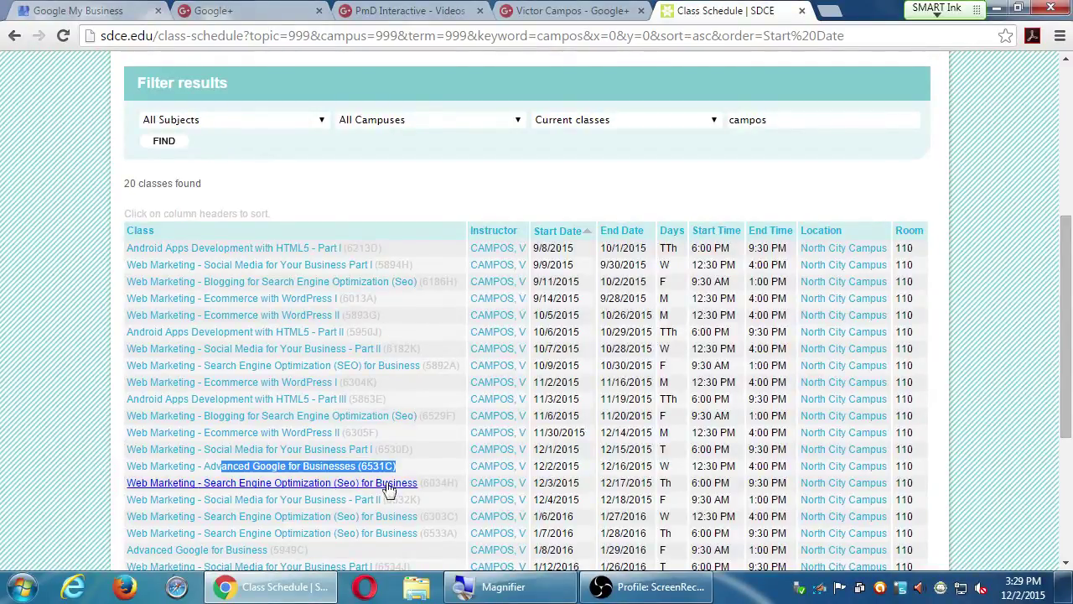
pyautogui.click(457, 485)
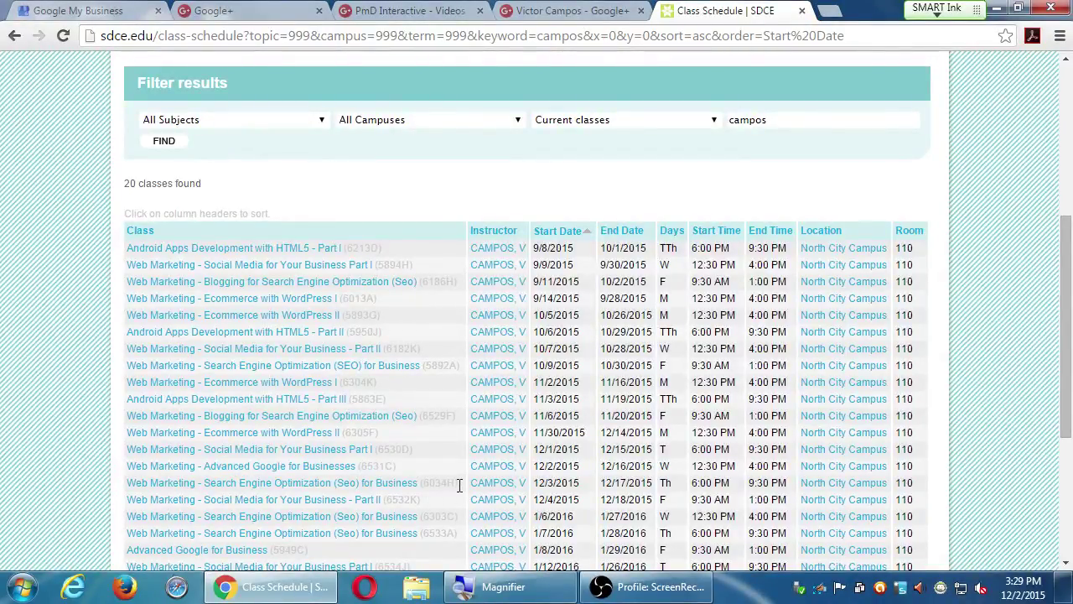
# Magnify the class list, highlight the classes starting in January 2016, and return to normal magnification.
pyautogui.press('super+plus')
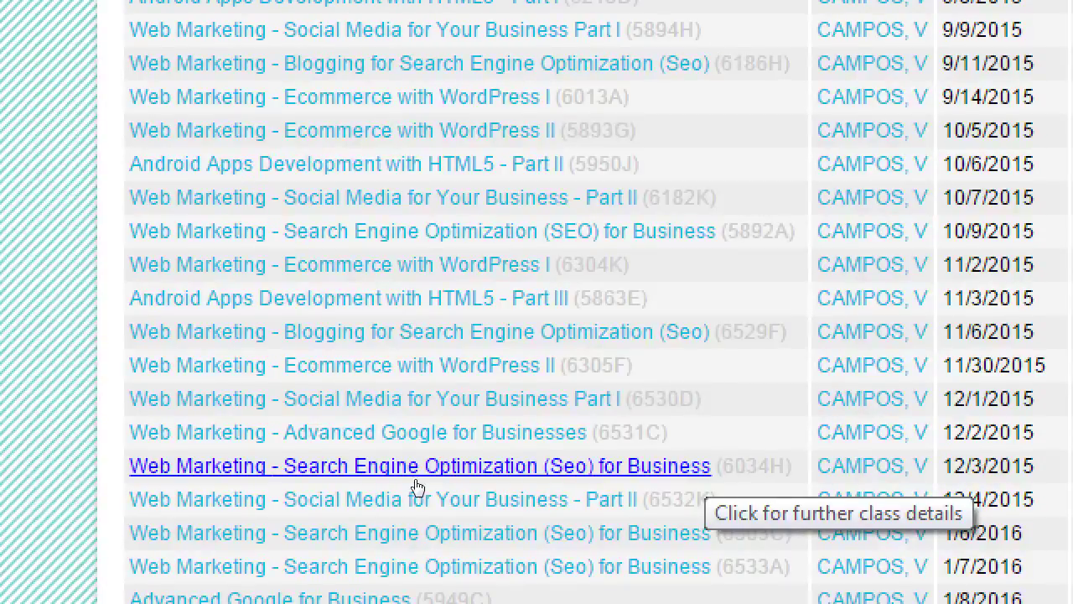
pyautogui.scroll(-2, 456, 532)
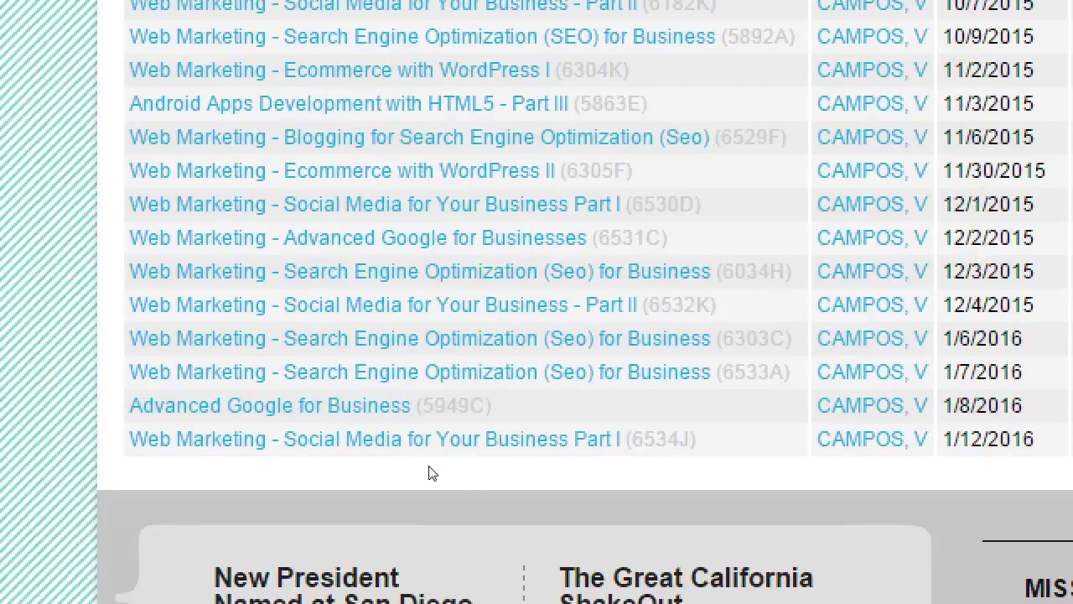
pyautogui.moveTo(431, 473); pyautogui.dragTo(633, 485)
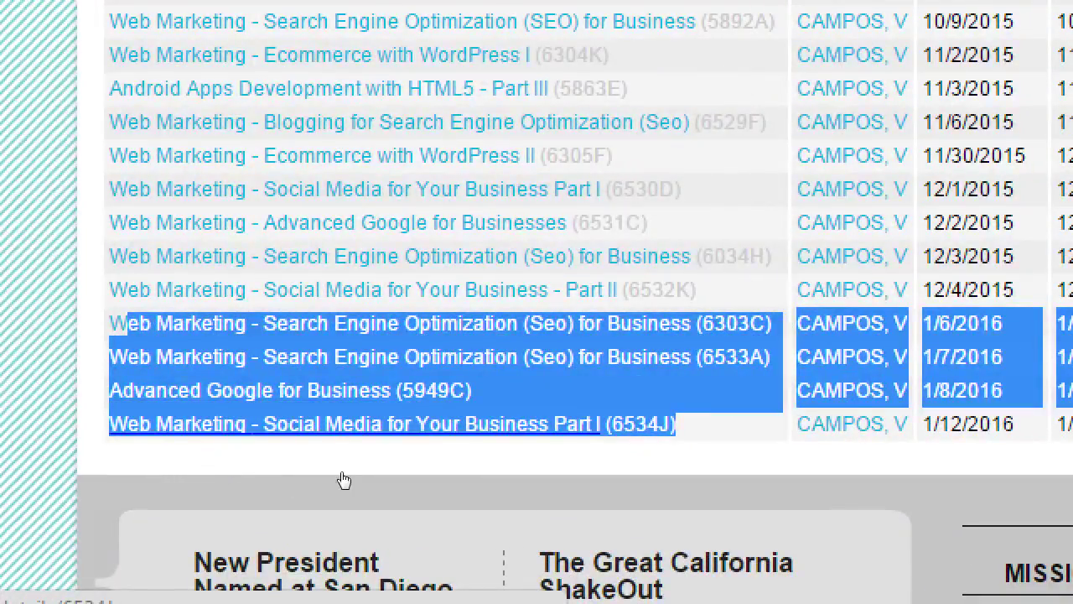
pyautogui.click(411, 493)
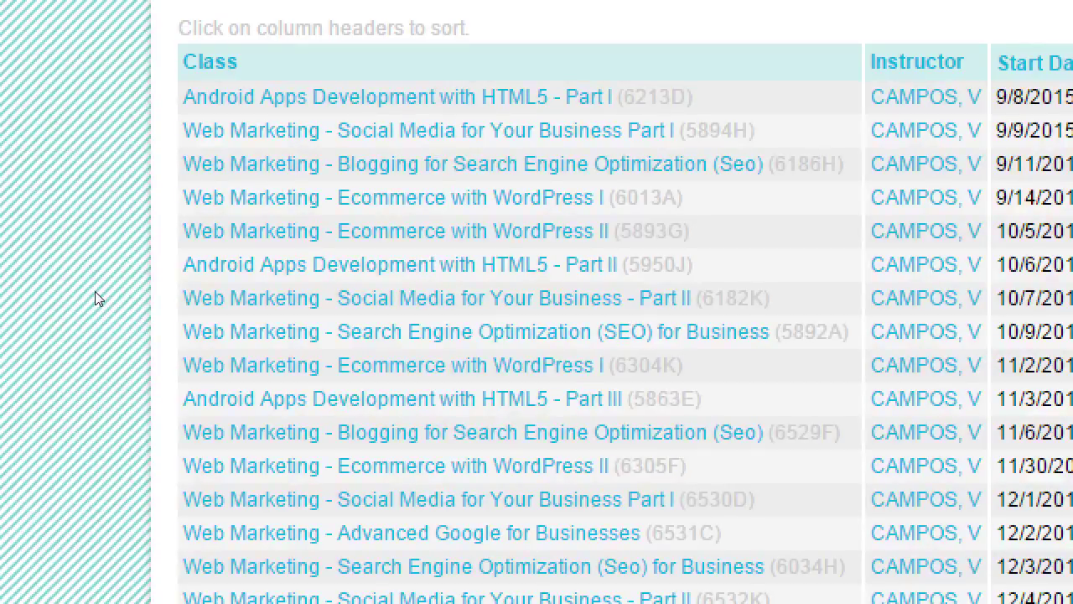
pyautogui.press('super+minus')
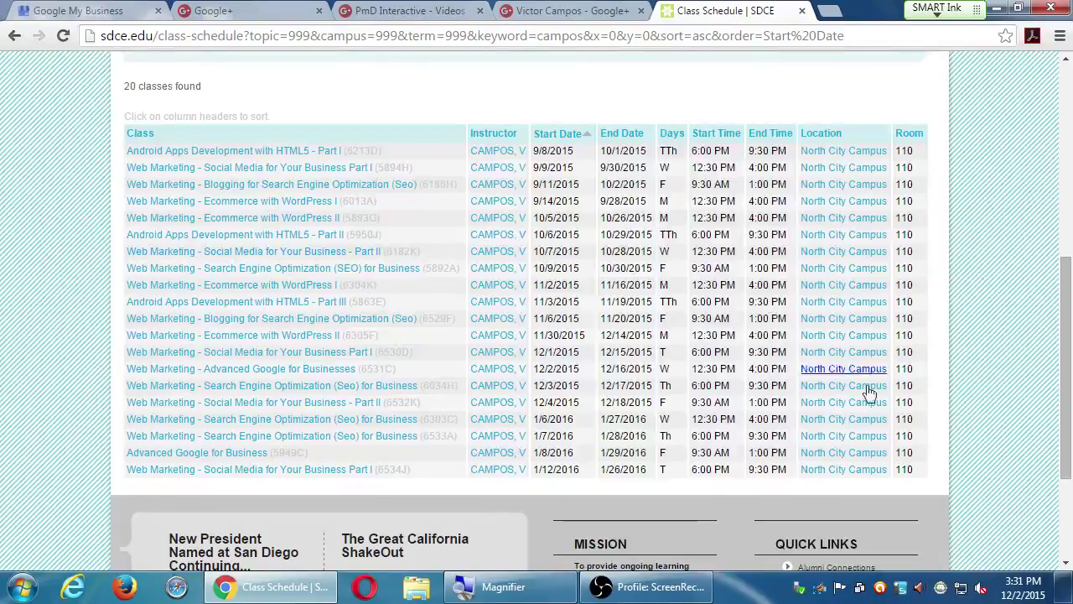
pyautogui.scroll(-2, 872, 395)
pyautogui.scroll(8, 1002, 438)
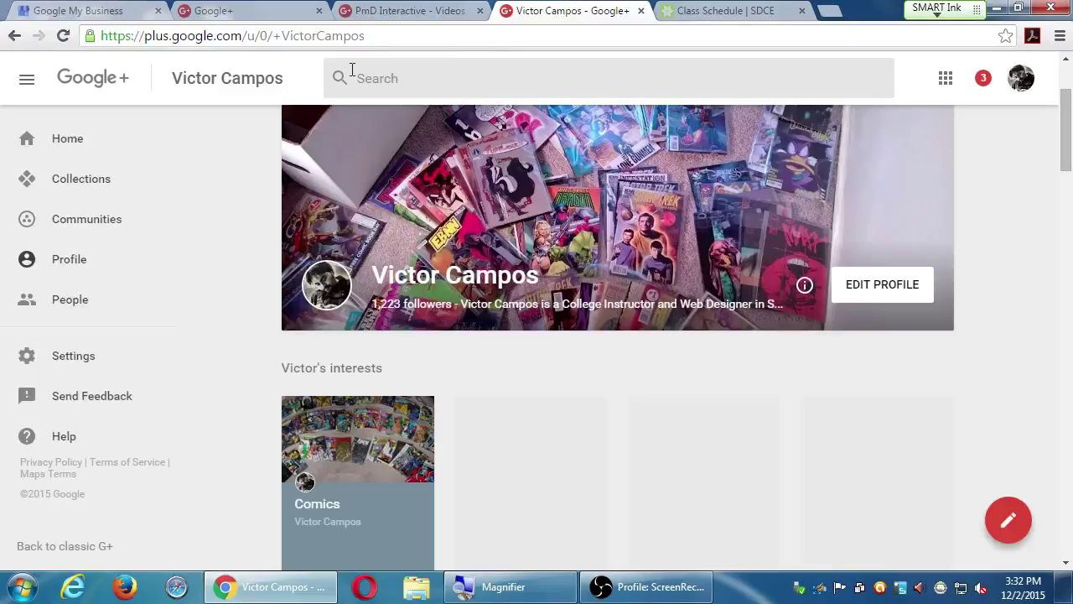
pyautogui.click(366, 39)
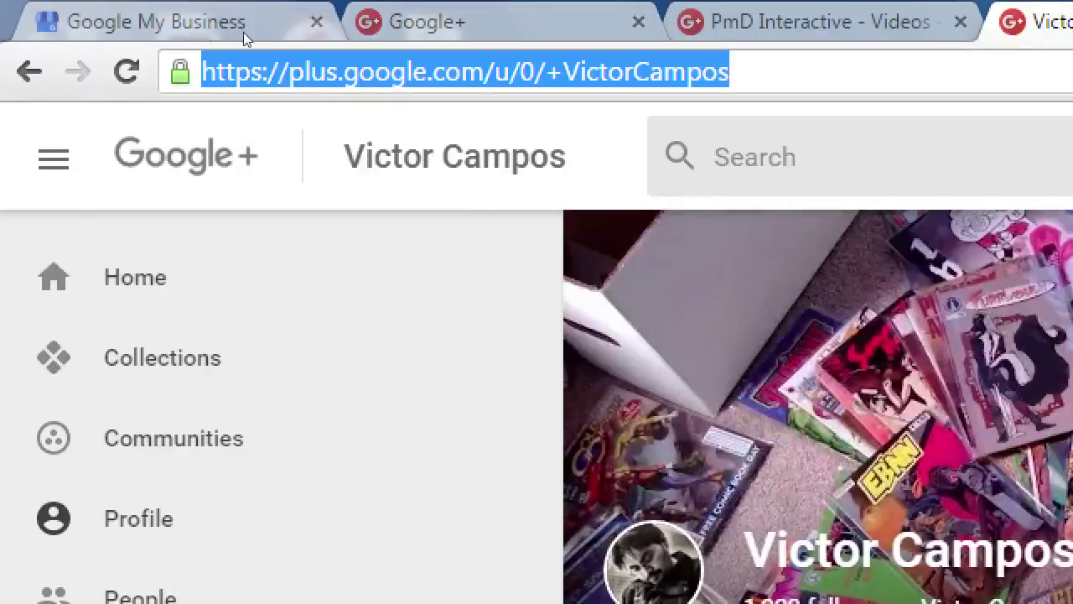
pyautogui.click(242, 36)
pyautogui.hotkey('shift', 'End')
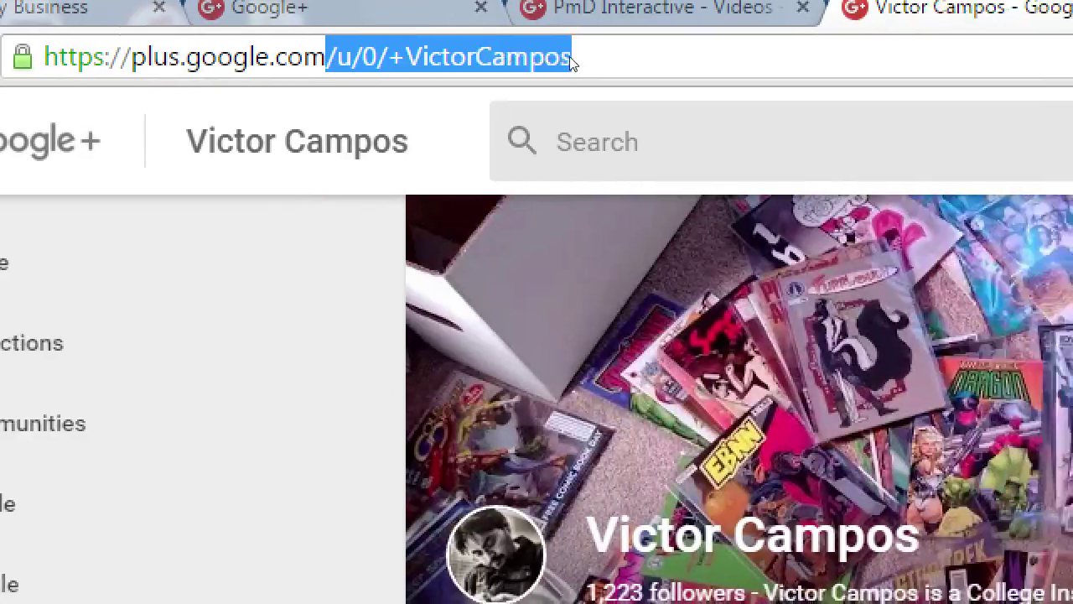
pyautogui.press('Delete')
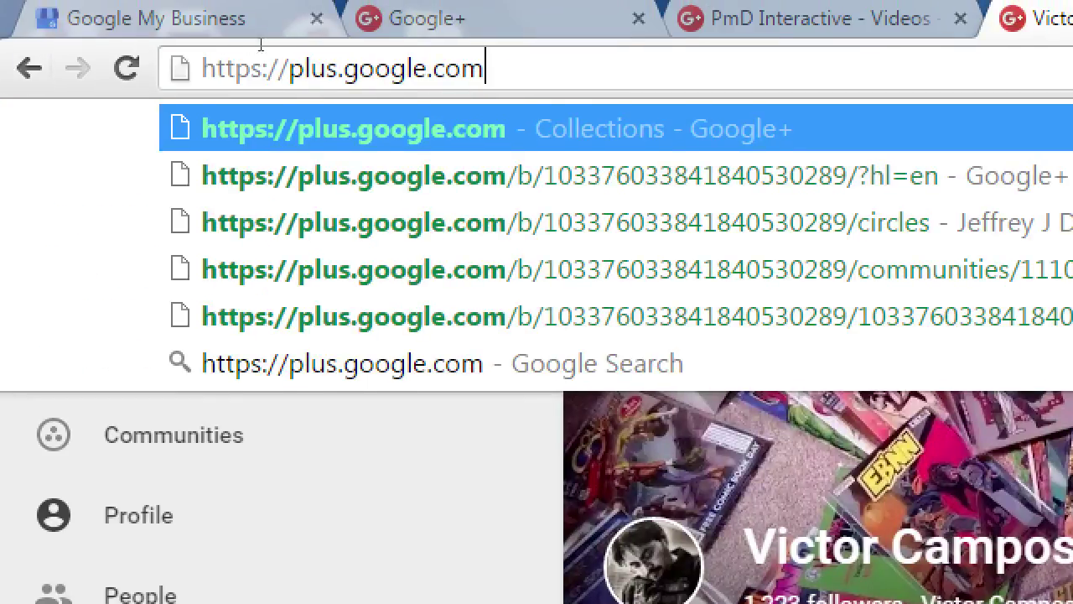
pyautogui.press('Return')
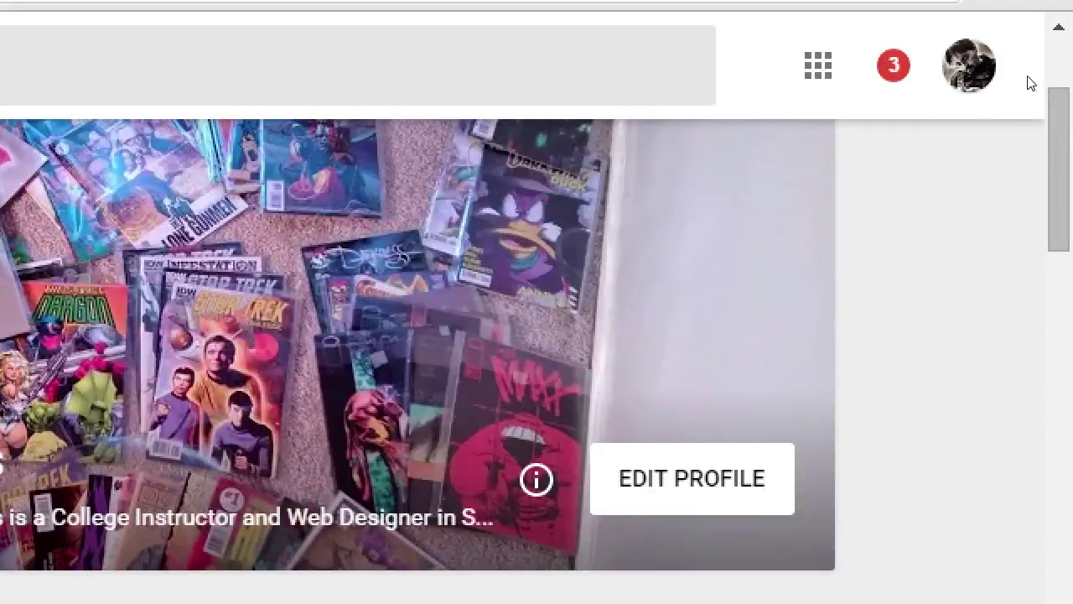
# View the account menu with its Google+ pages, close it, and switch to the Open Broadcaster Software window.
pyautogui.click(969, 67)
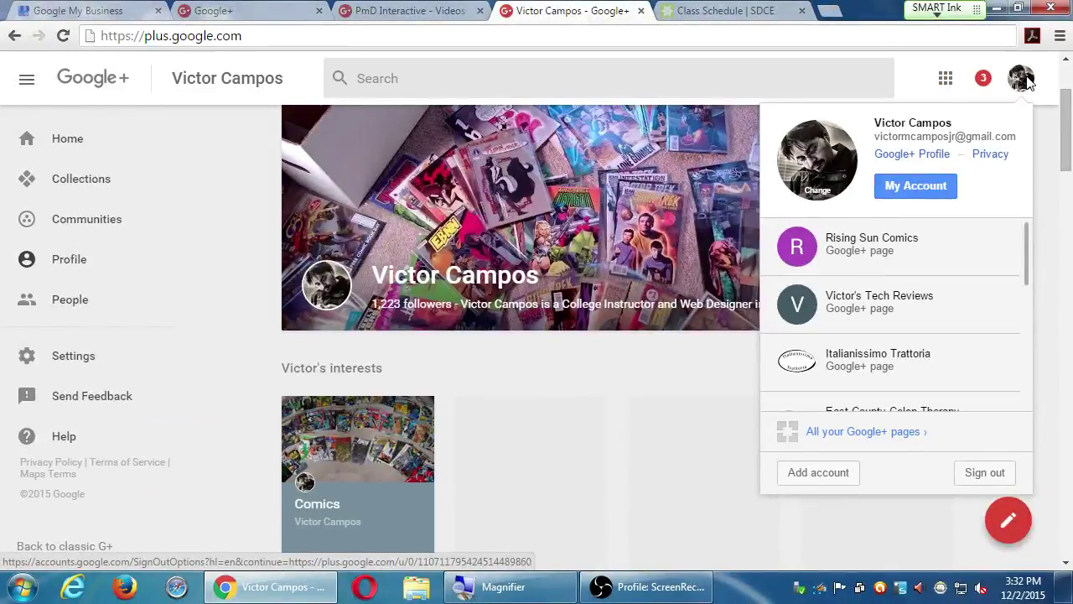
pyautogui.click(1052, 189)
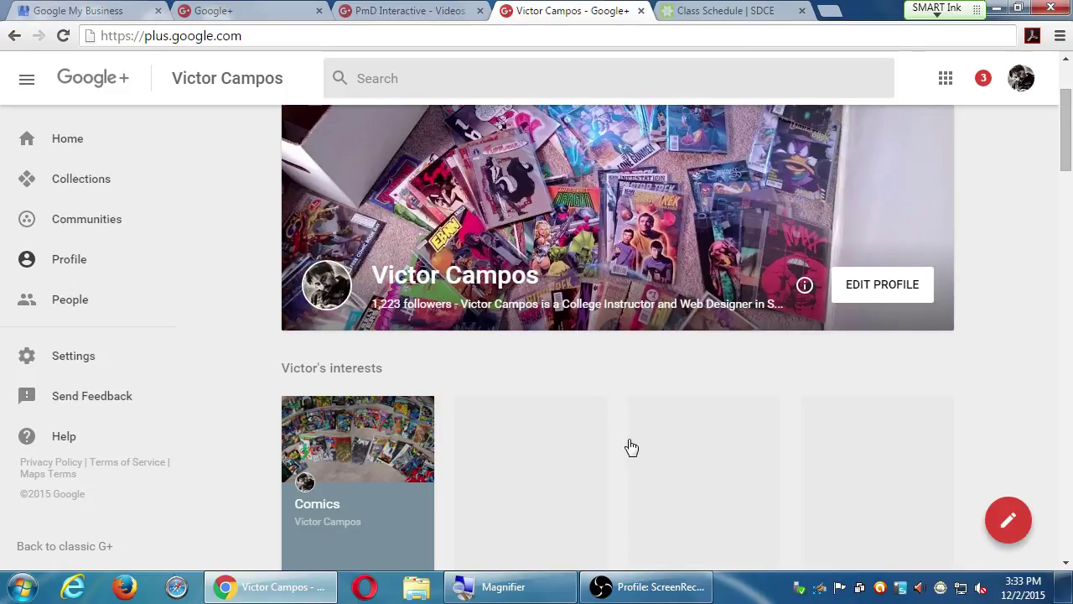
pyautogui.click(649, 587)
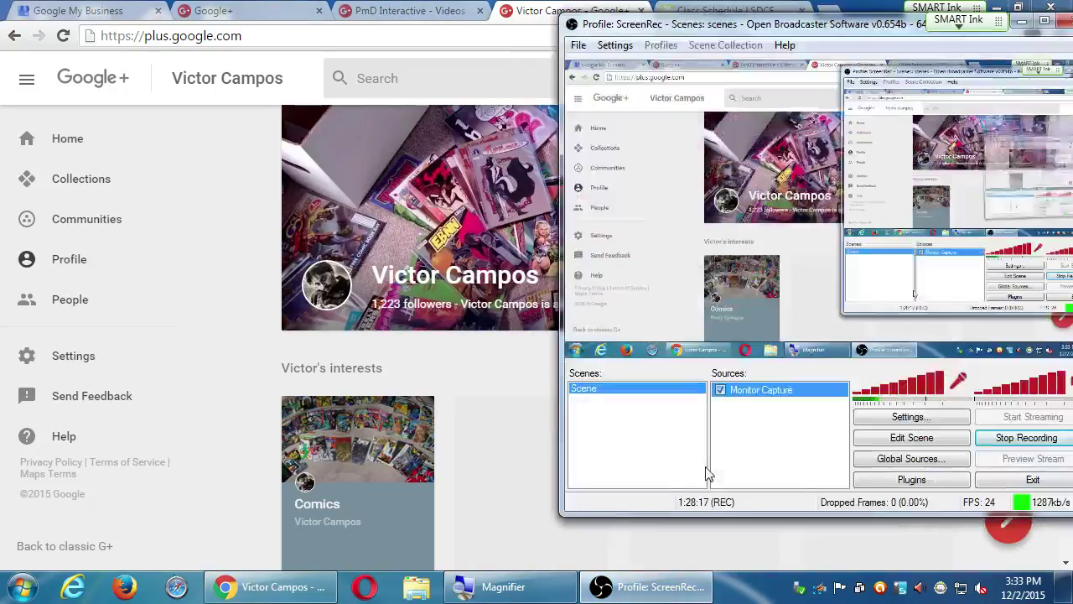